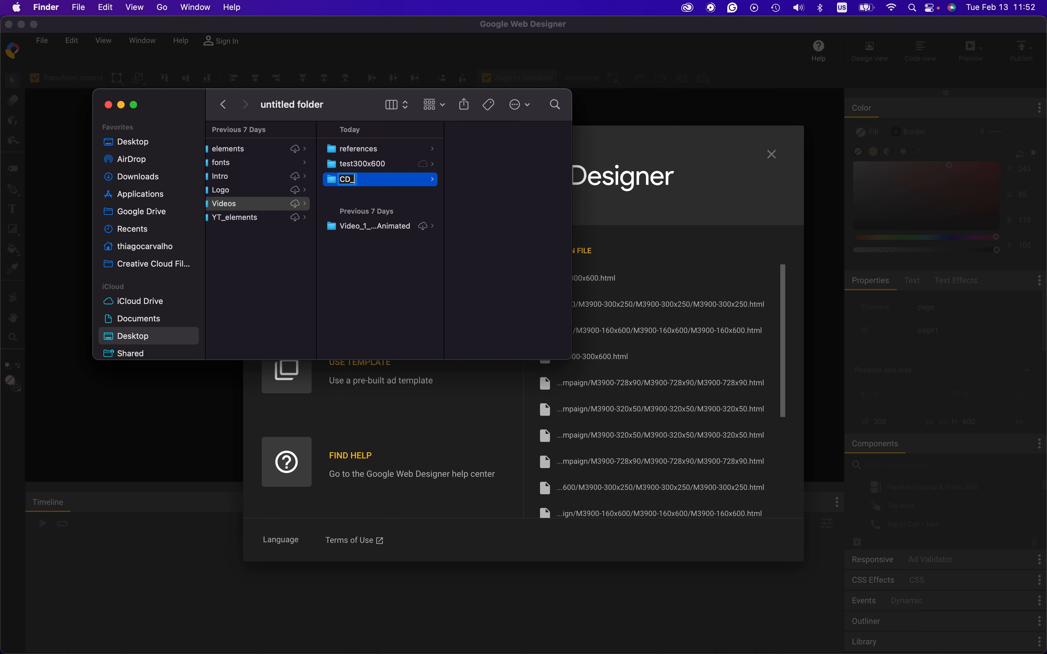
Name the new folder in Videos CD_300x600_first_banner and switch to Google Web Designer
type("300x600_first_banner")
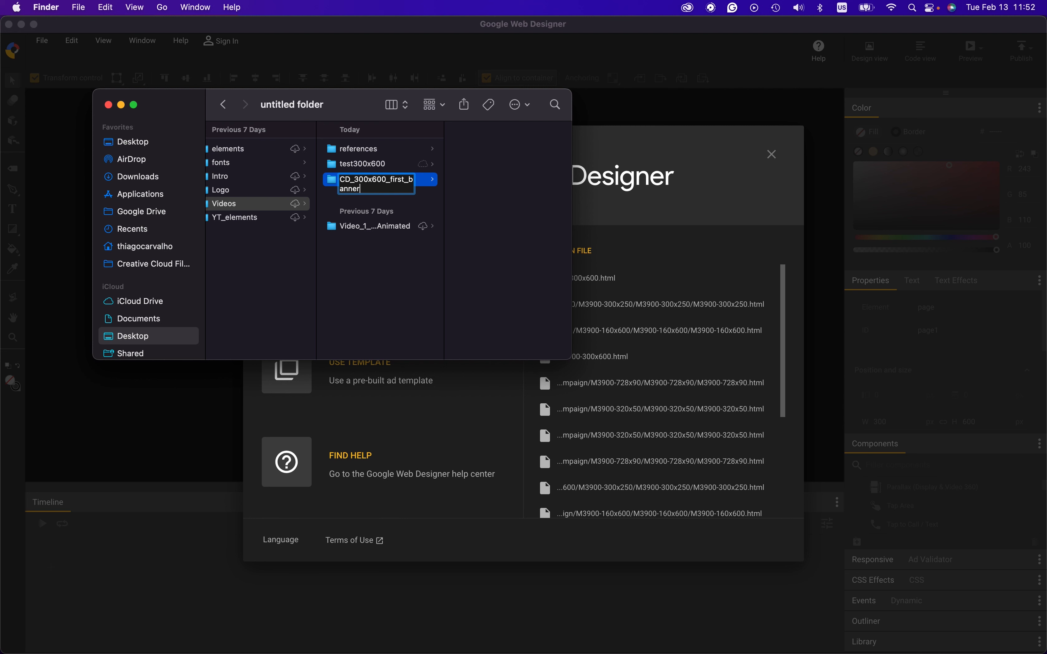
key("Return")
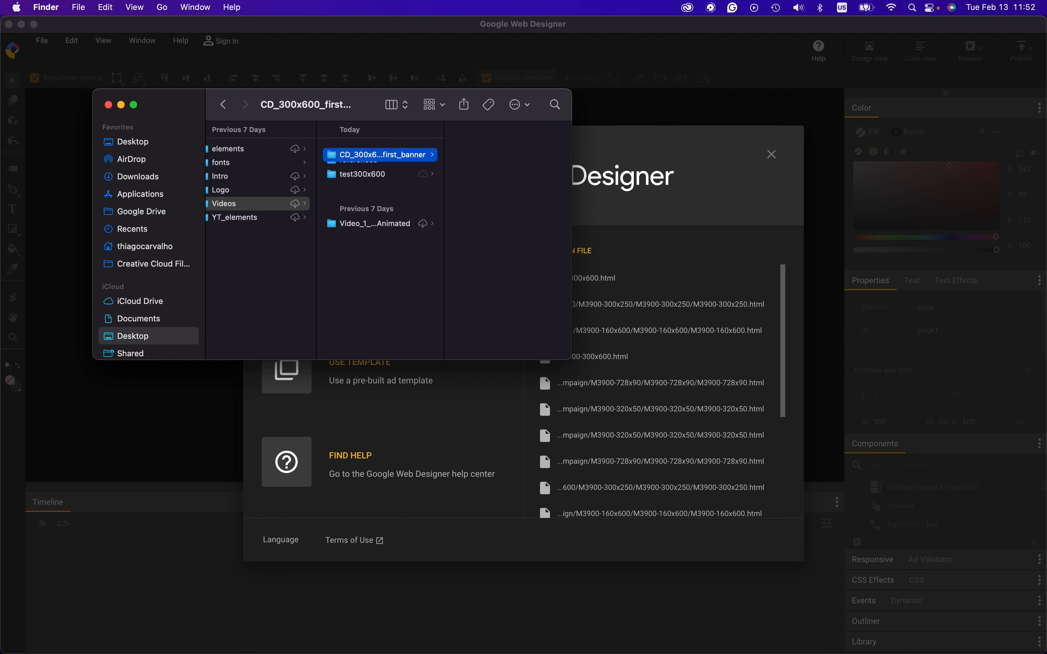
left_click(724, 200)
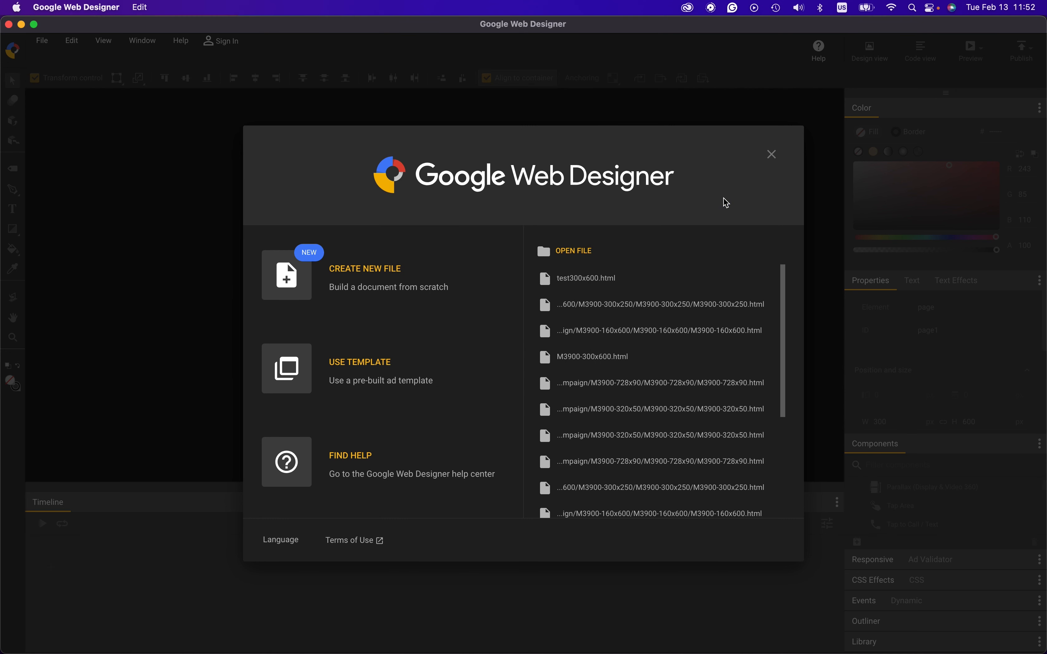
Start a new blank banner file and name it first_banner
left_click(387, 277)
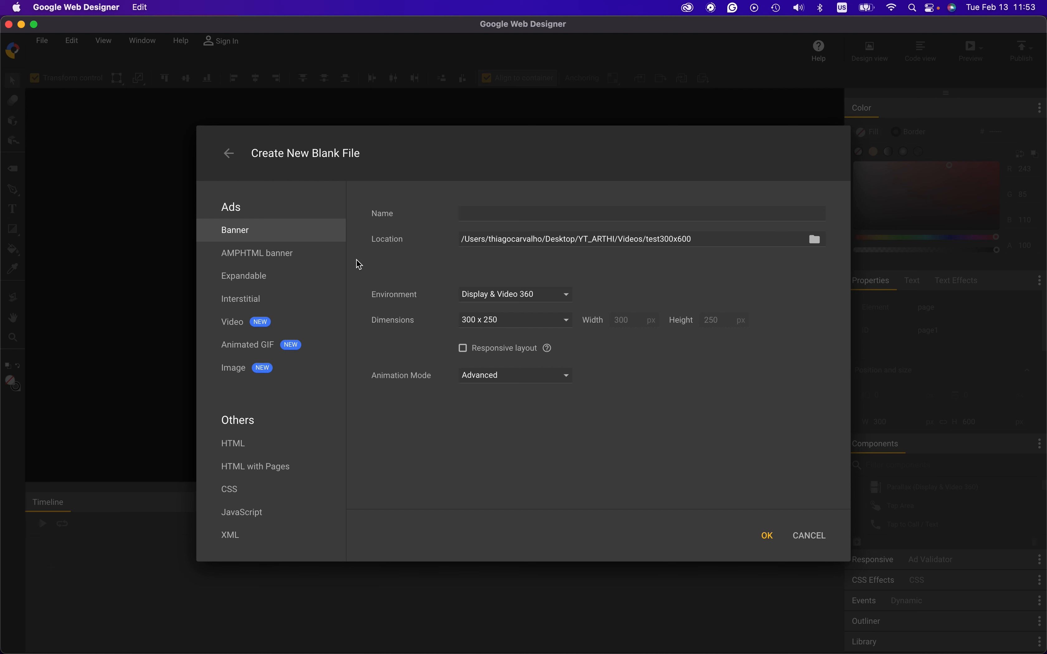
left_click(504, 214)
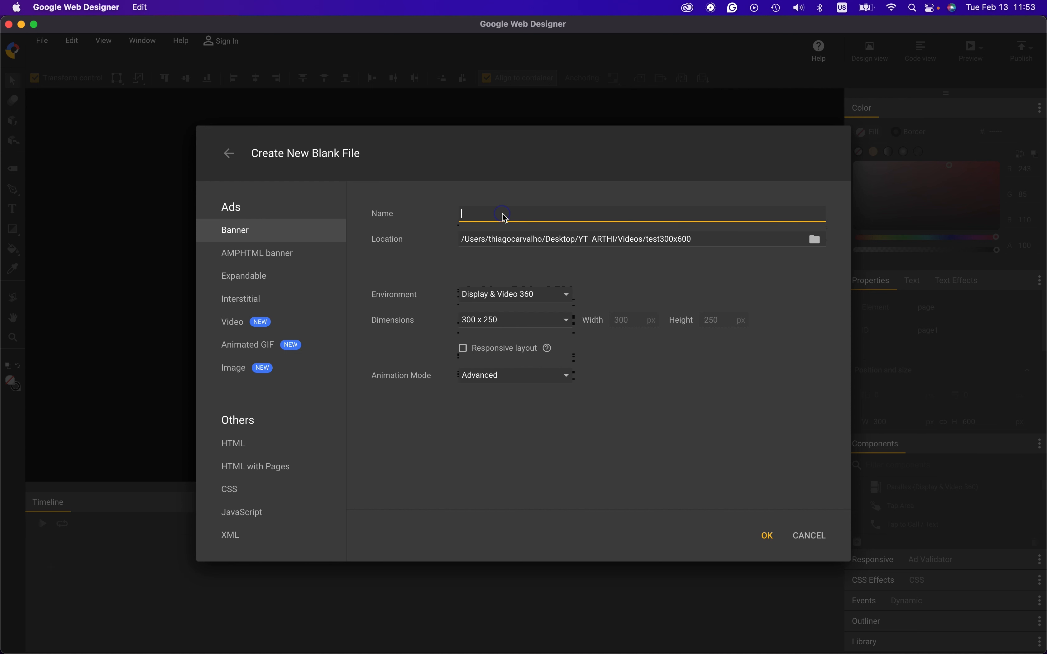
type("first_banner")
Set the new file's location to the CD_300x600_first_banner folder inside Videos
left_click(816, 241)
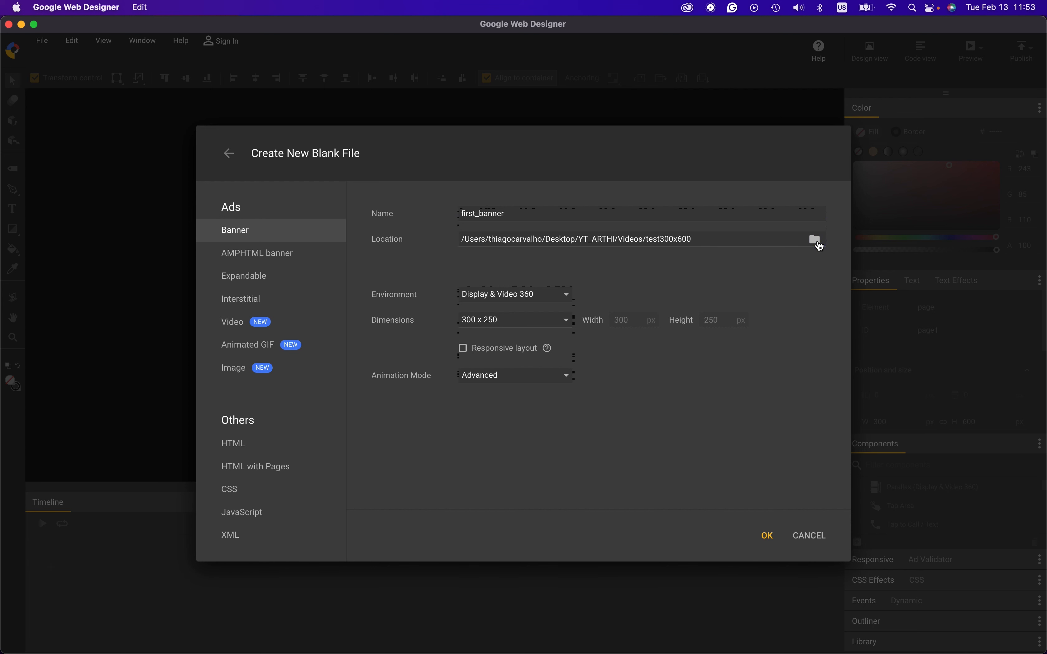
left_click(544, 129)
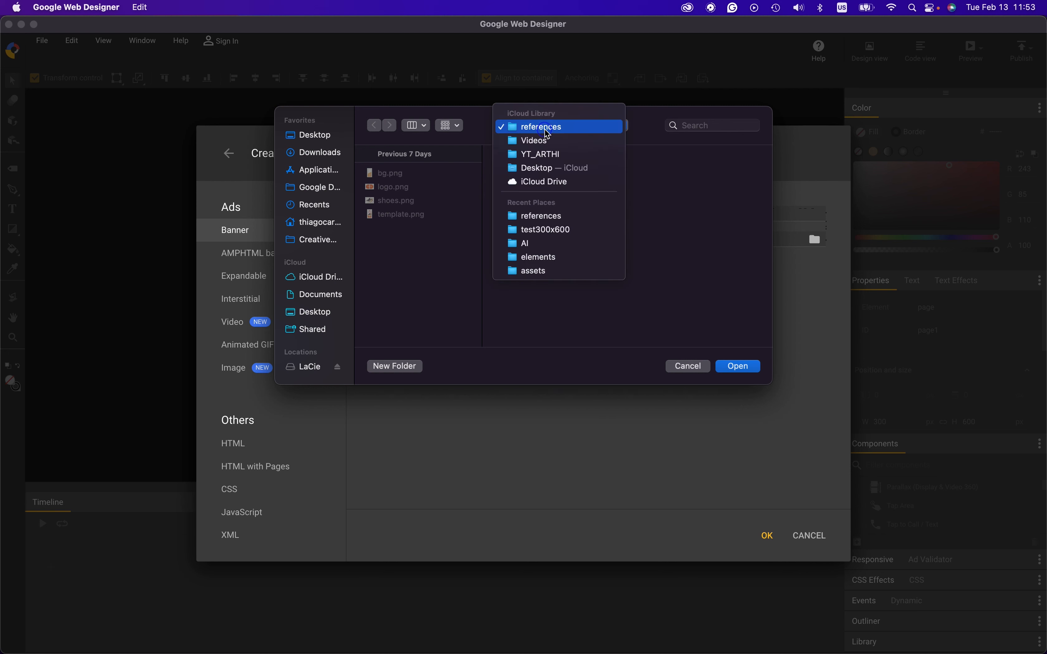
left_click(554, 145)
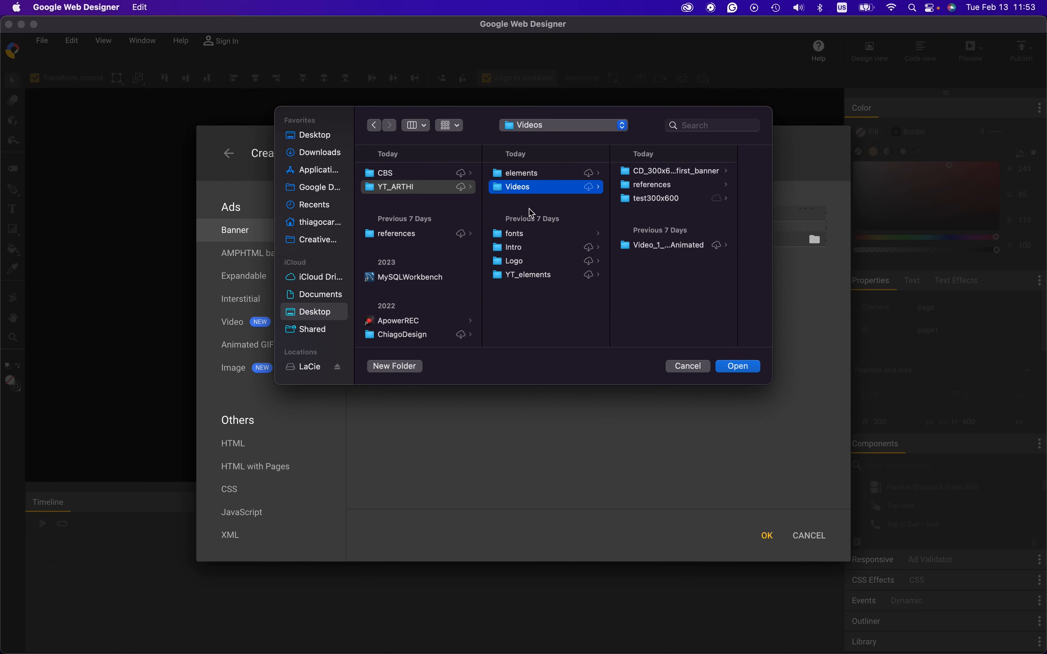
left_click(672, 175)
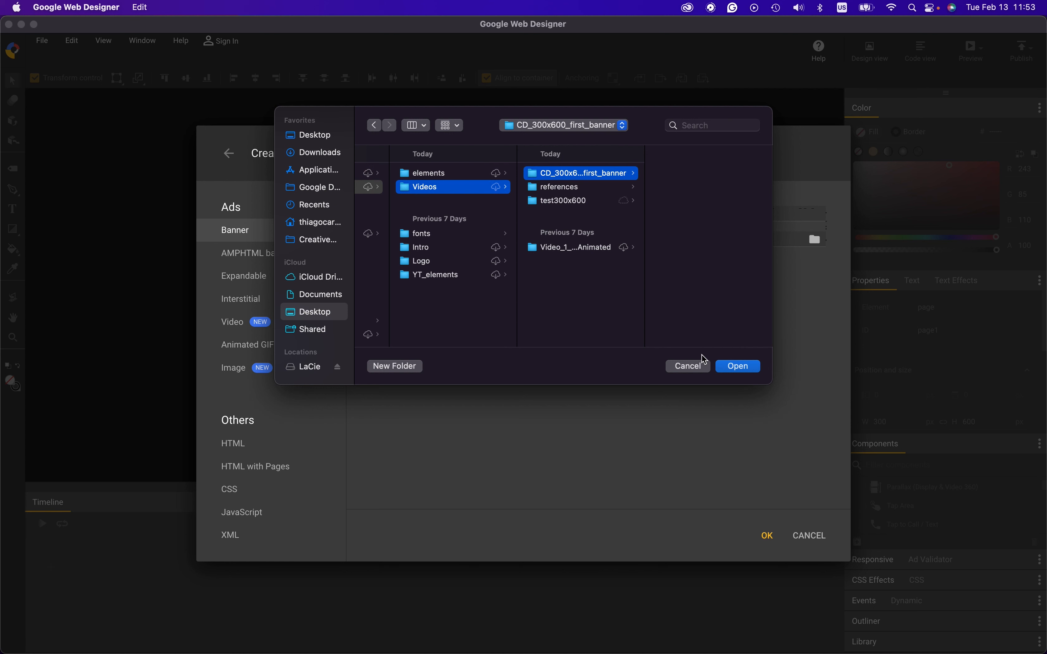
left_click(741, 372)
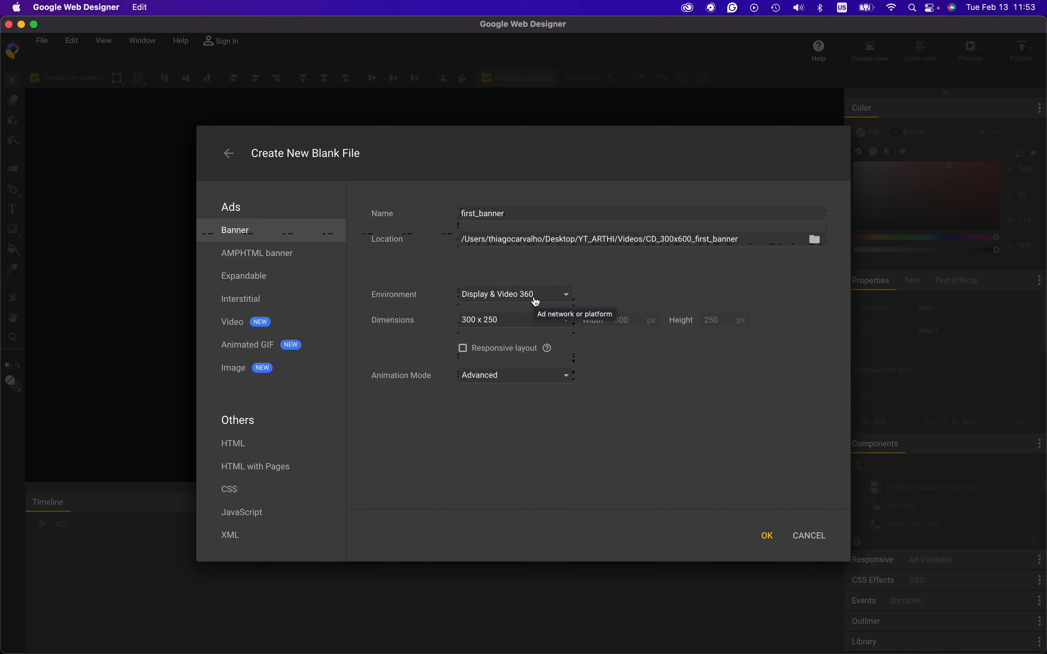
Set the banner dimensions to 300 x 600, keep the Advanced animation mode, and create the file
left_click(500, 323)
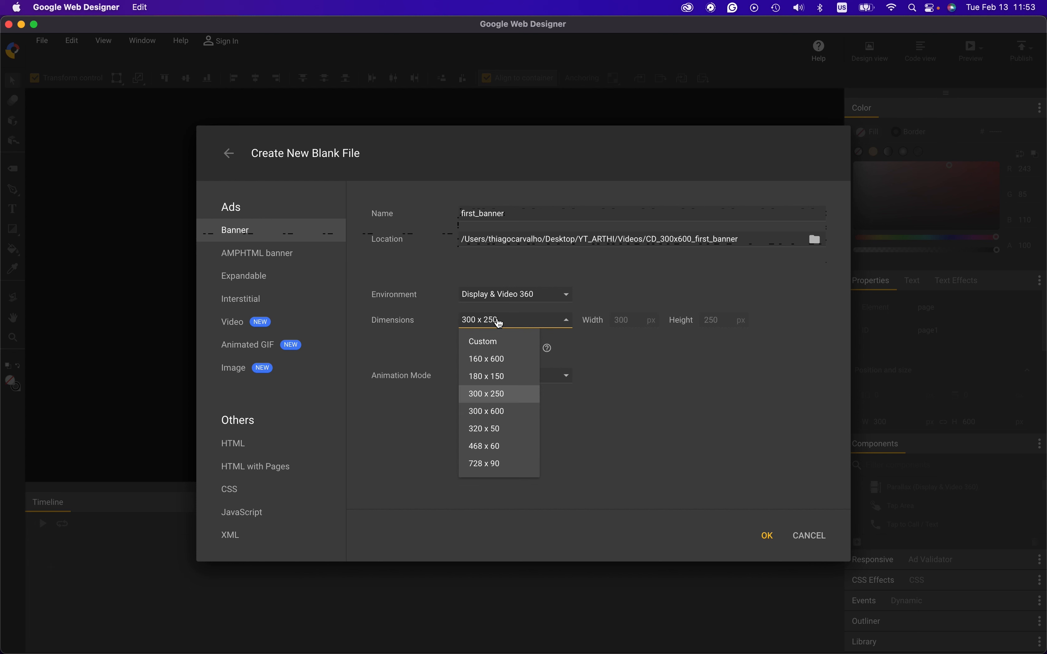
left_click(513, 410)
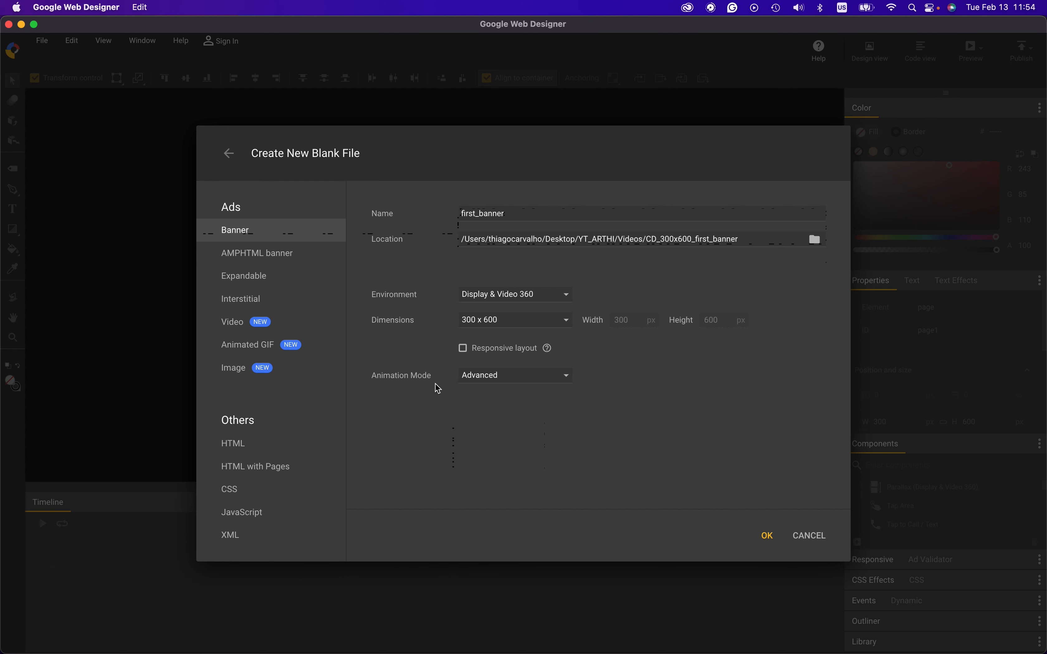
left_click(476, 383)
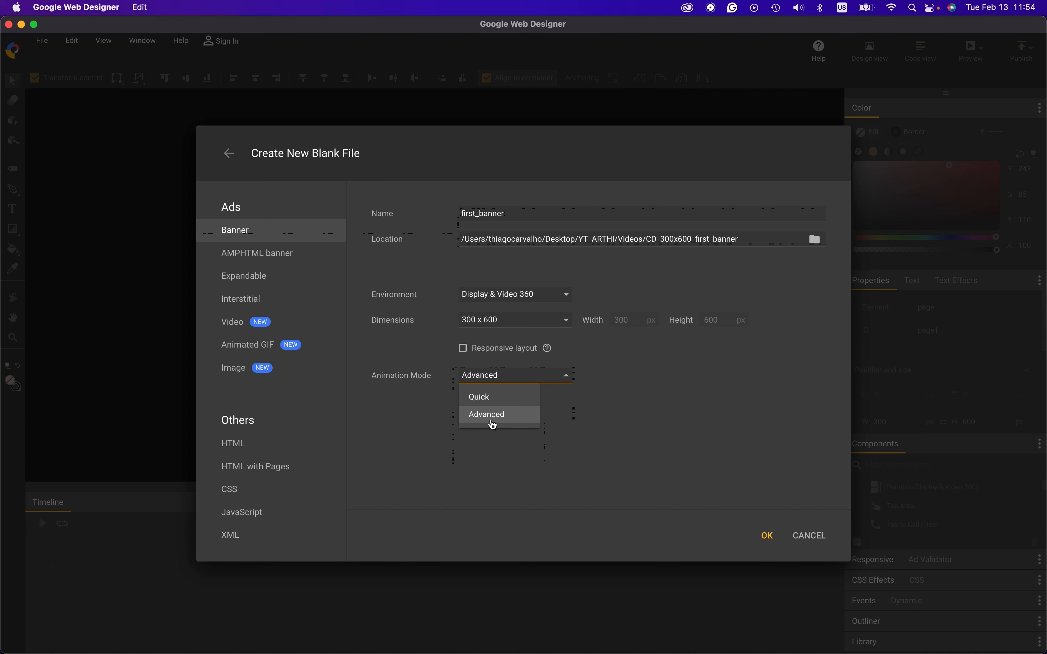
left_click(532, 456)
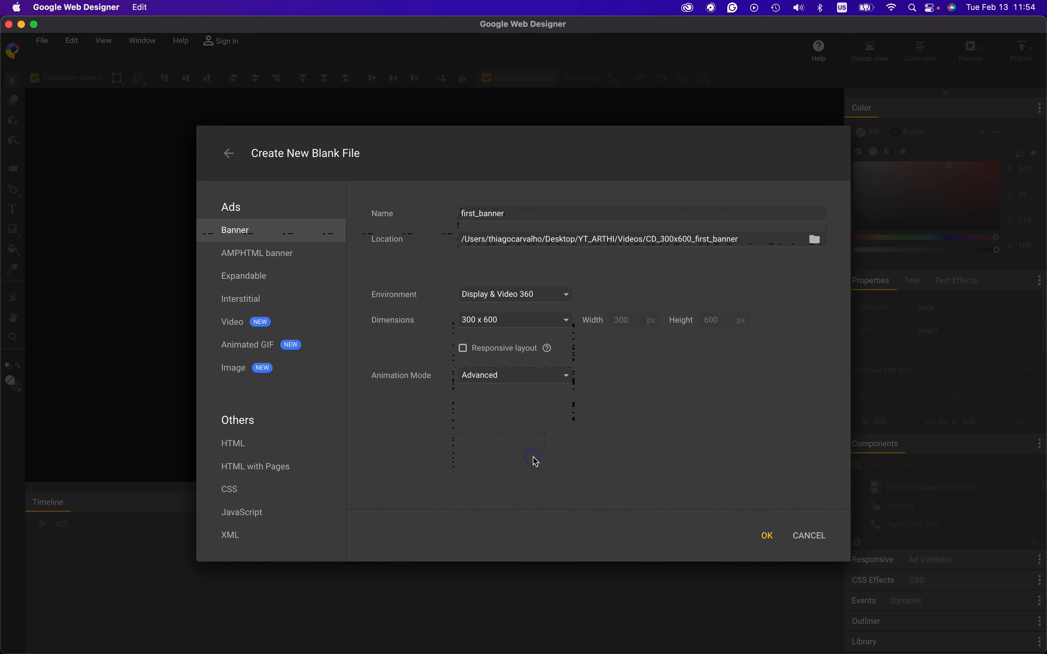
left_click(770, 543)
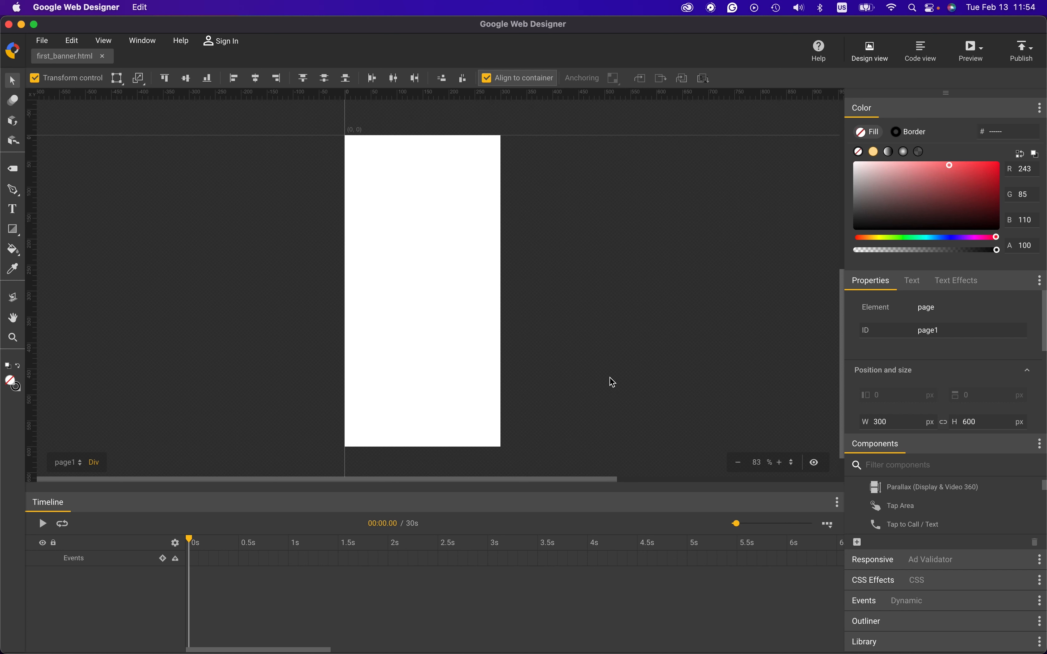
Switch to Finder to examine the files generated in the first_banner folder, and return to Google Web Designer
key("super+Tab")
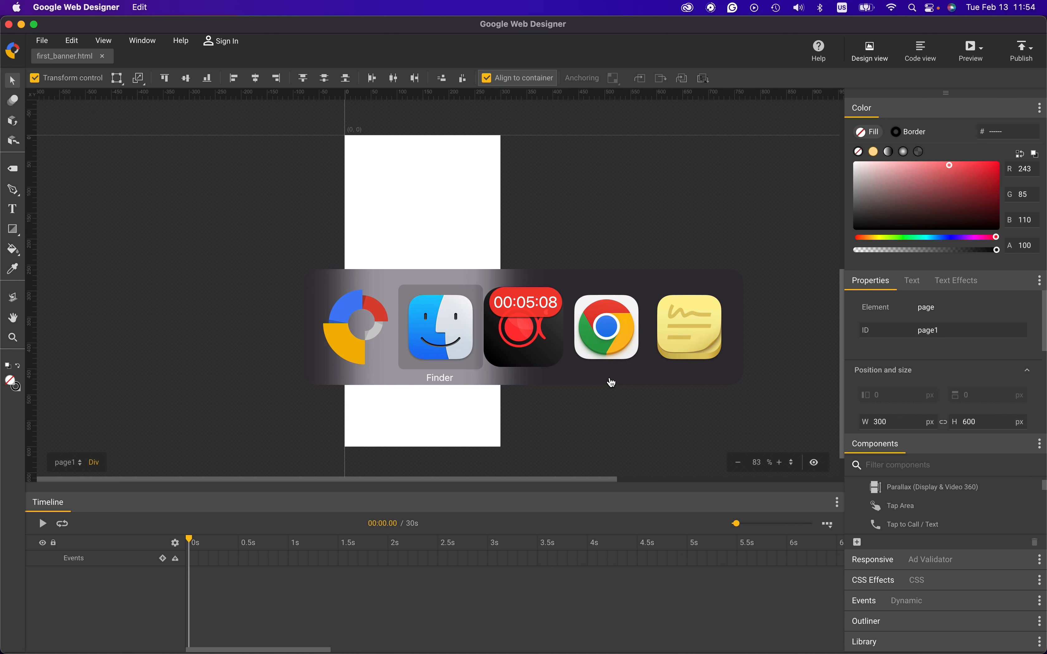
key("super")
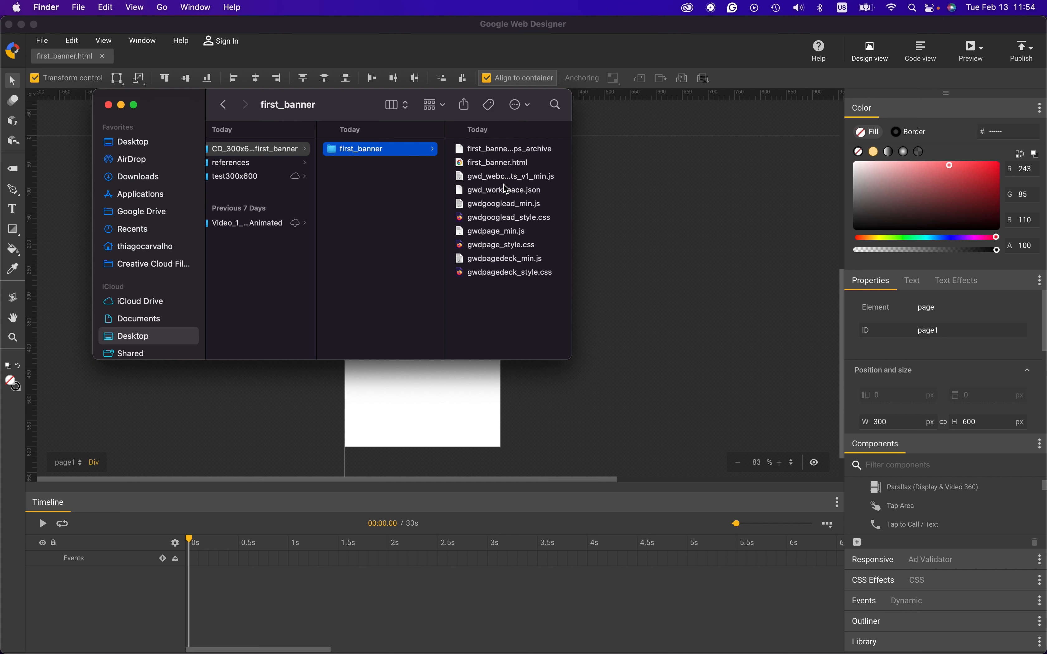
left_click(79, 68)
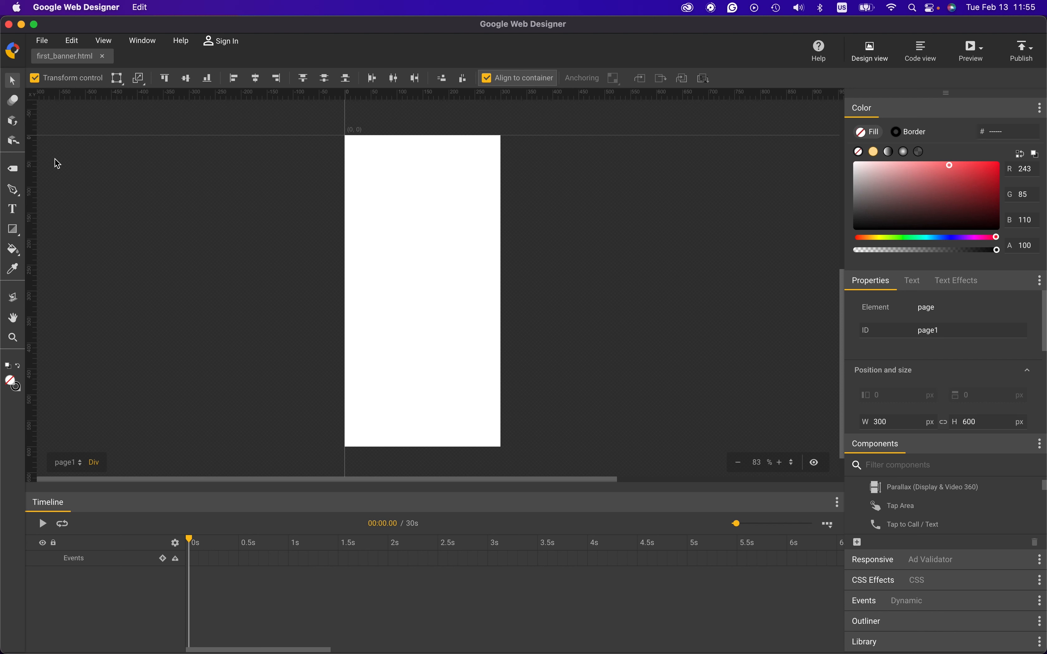
Import bg.png, logo.png, shoes.png and template.png from the references folder inside Videos as assets
left_click(42, 41)
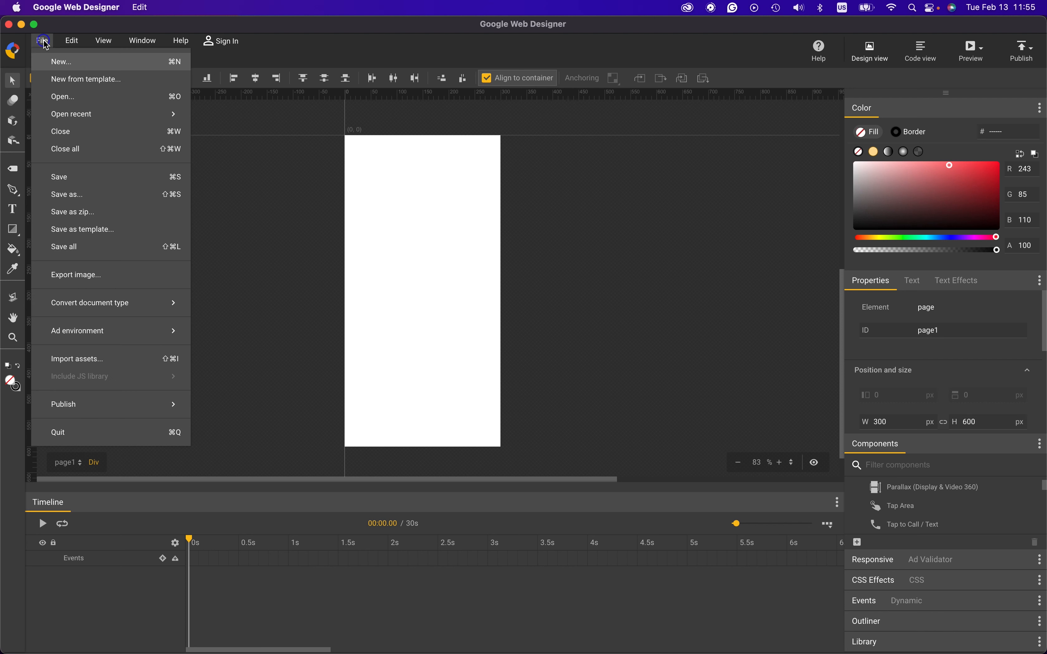
mouse_move(126, 318)
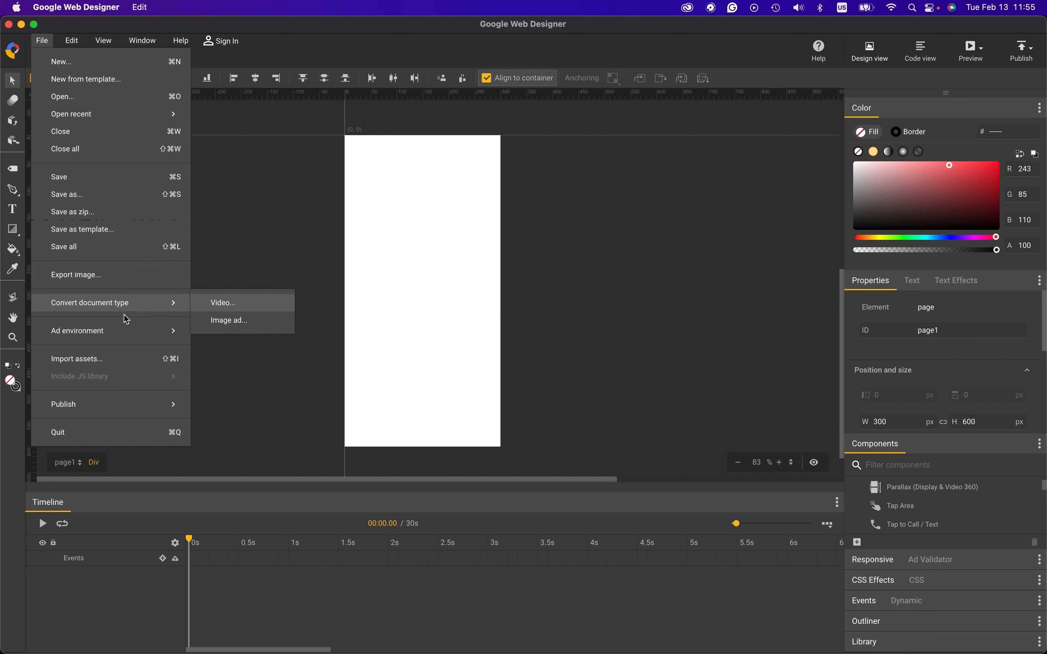
left_click(116, 361)
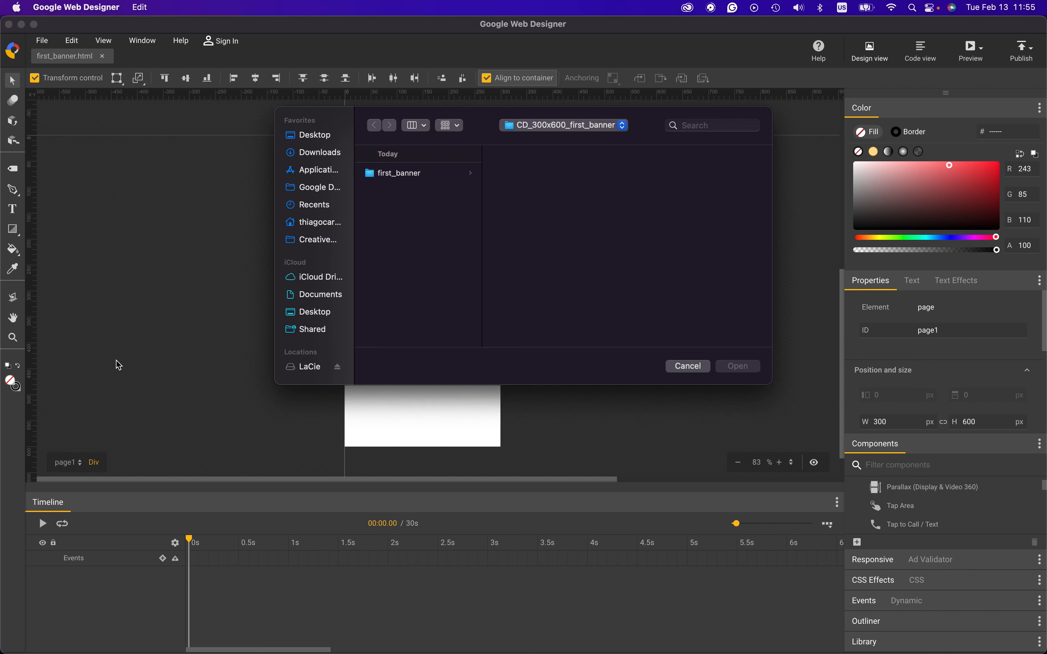
left_click(584, 127)
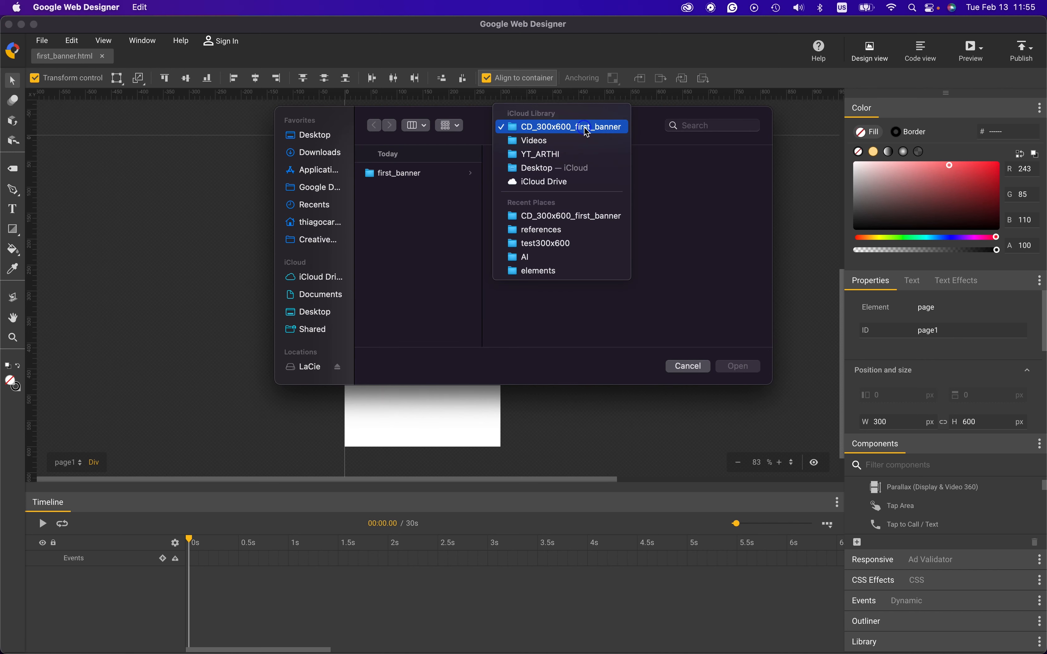
left_click(562, 141)
left_click(654, 189)
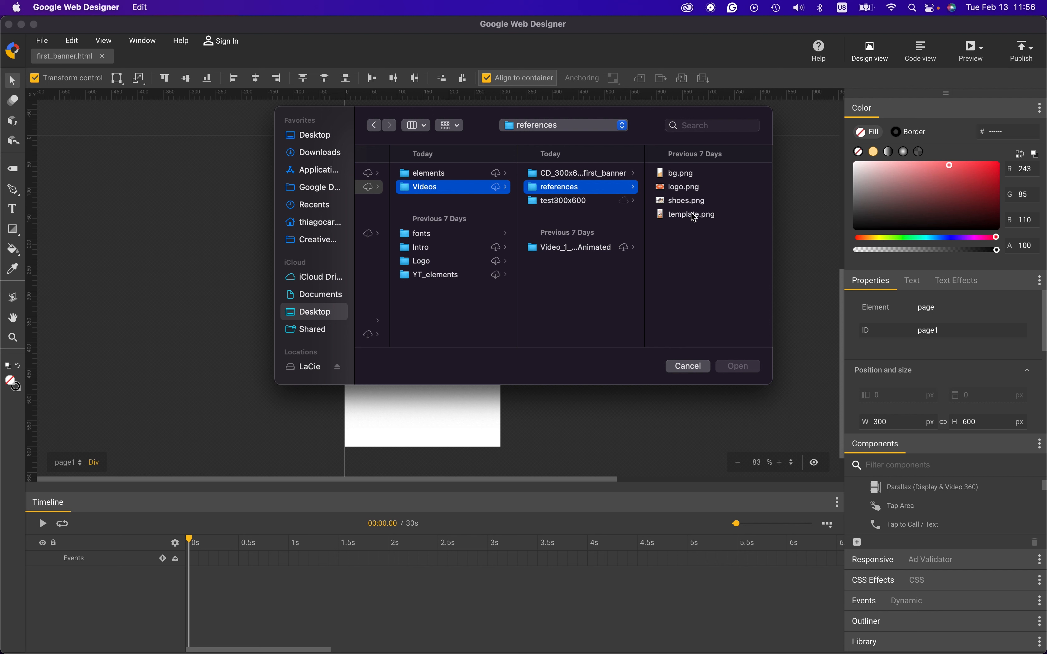
left_click_drag(683, 229, 675, 168)
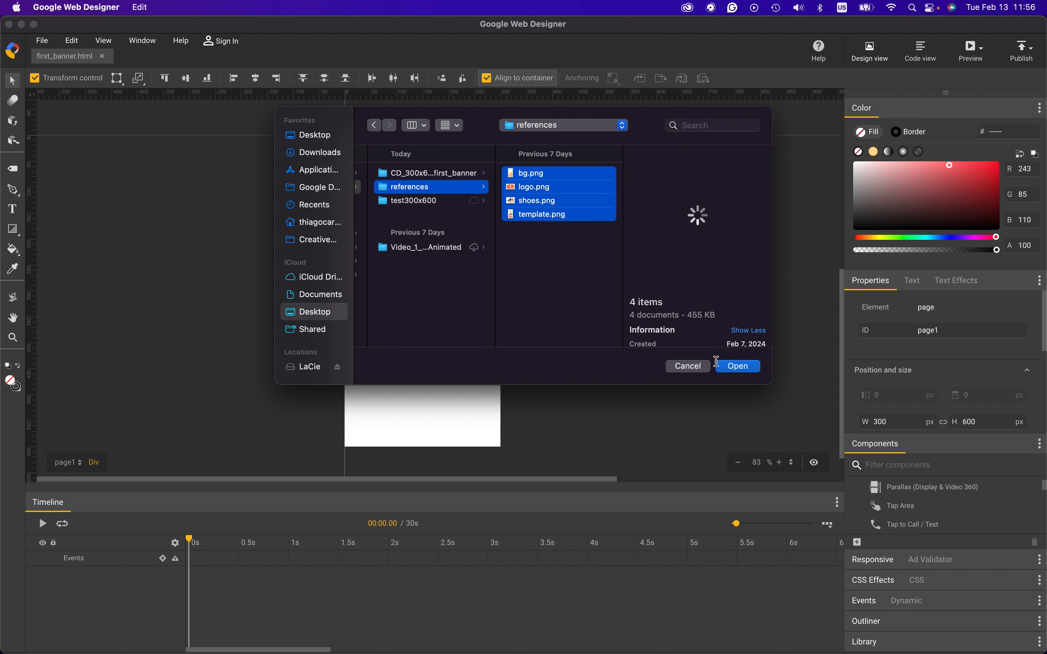
left_click(735, 367)
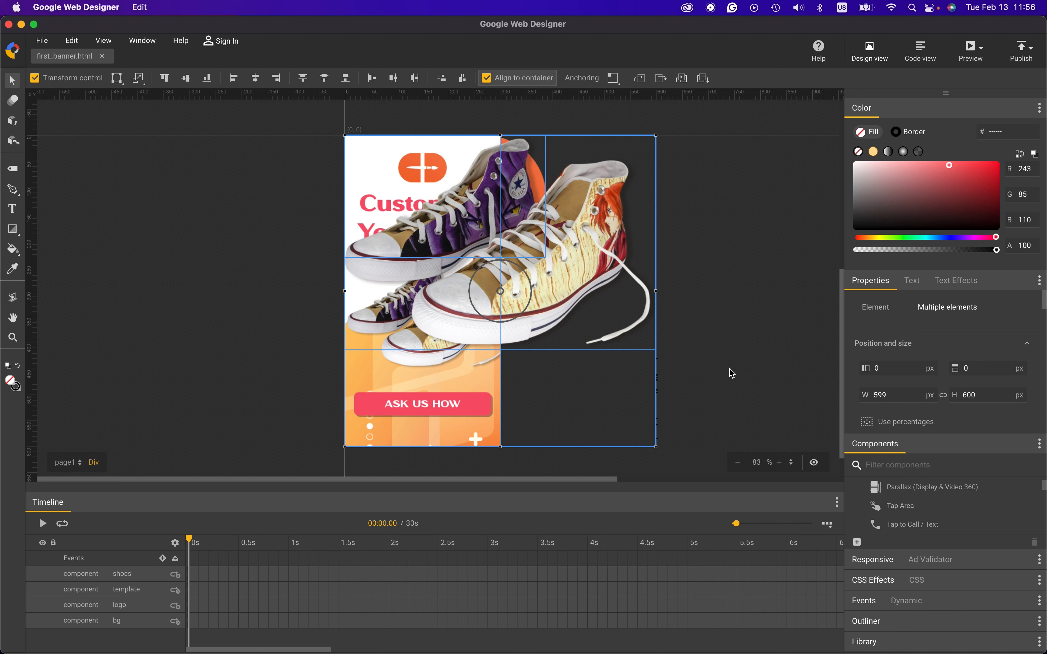
Check the contents of the first_banner project's assets folder in Finder and return to Google Web Designer
key("super+Tab")
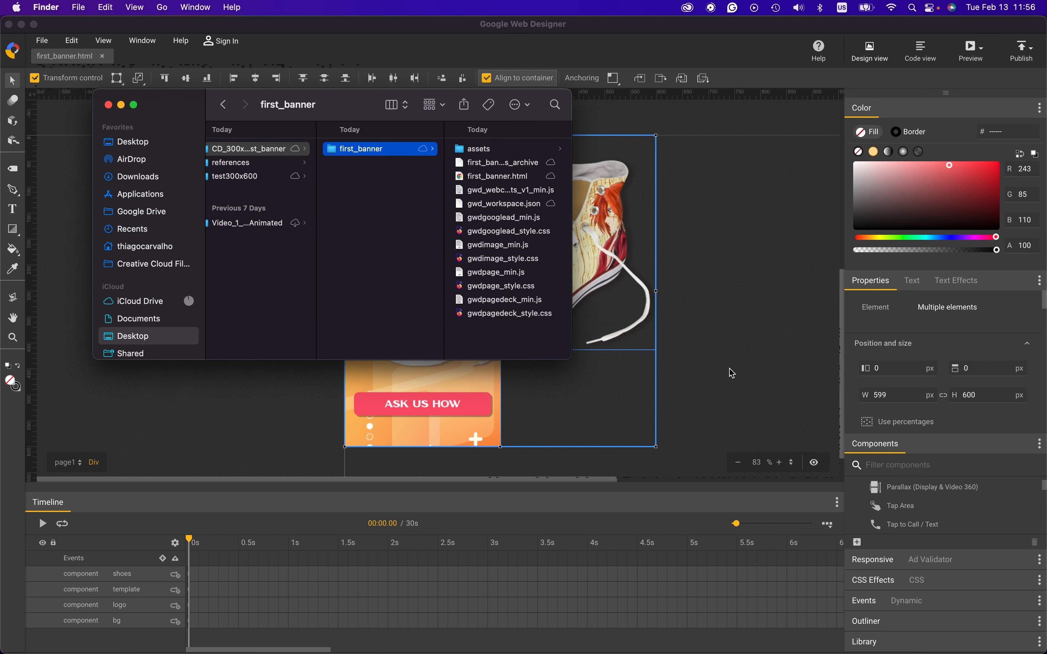
left_click(480, 154)
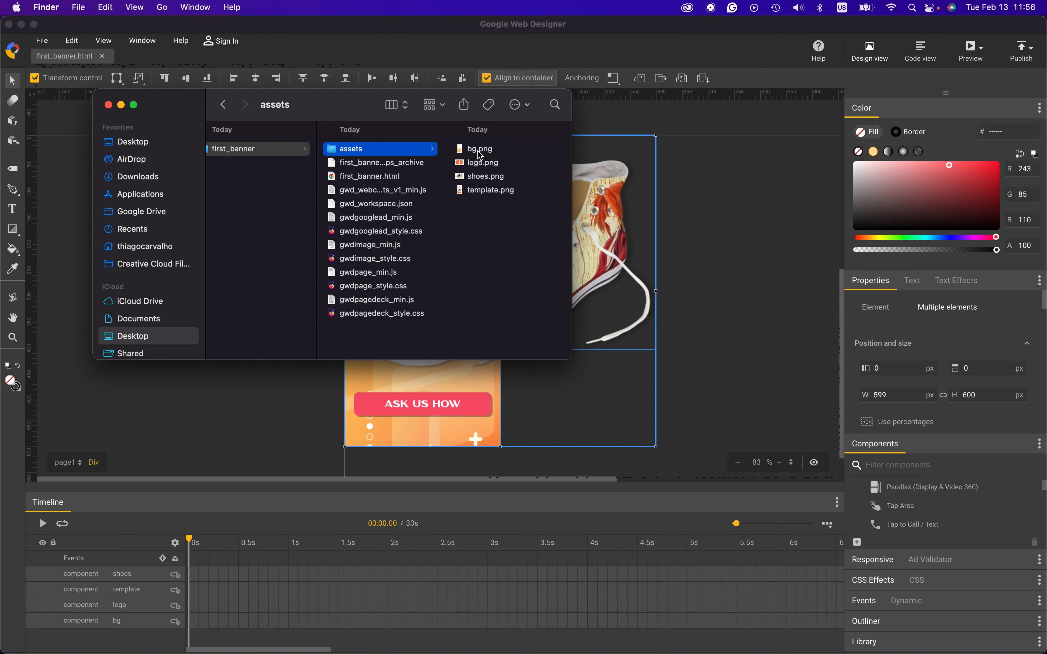
left_click(682, 288)
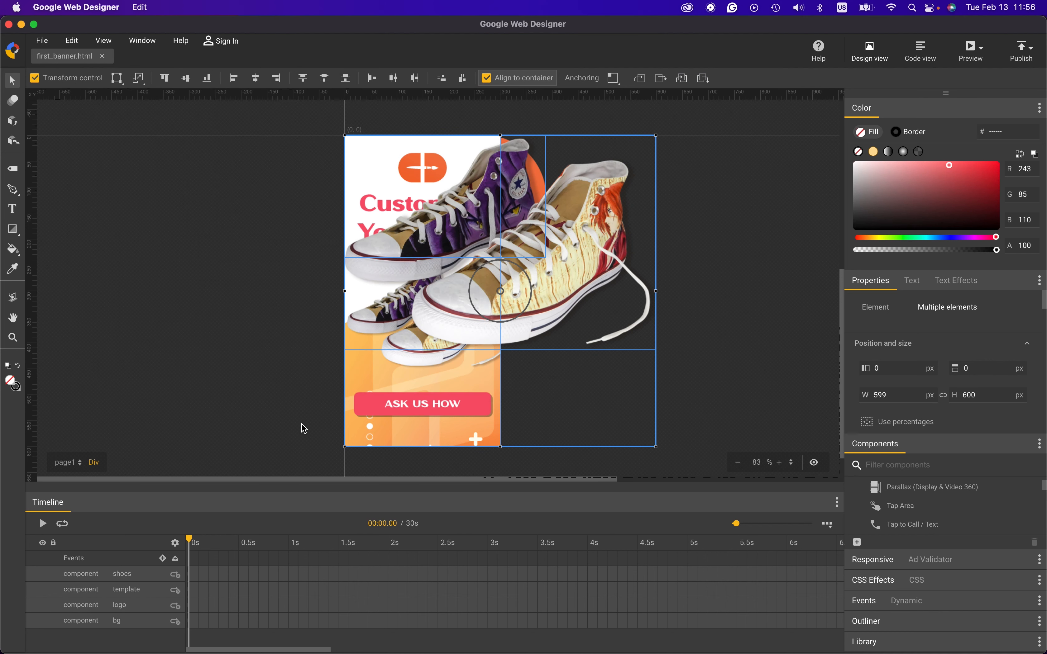
Reorder the timeline layers from front to back as logo, shoes, bg, template, and hide the bg layer
left_click(309, 429)
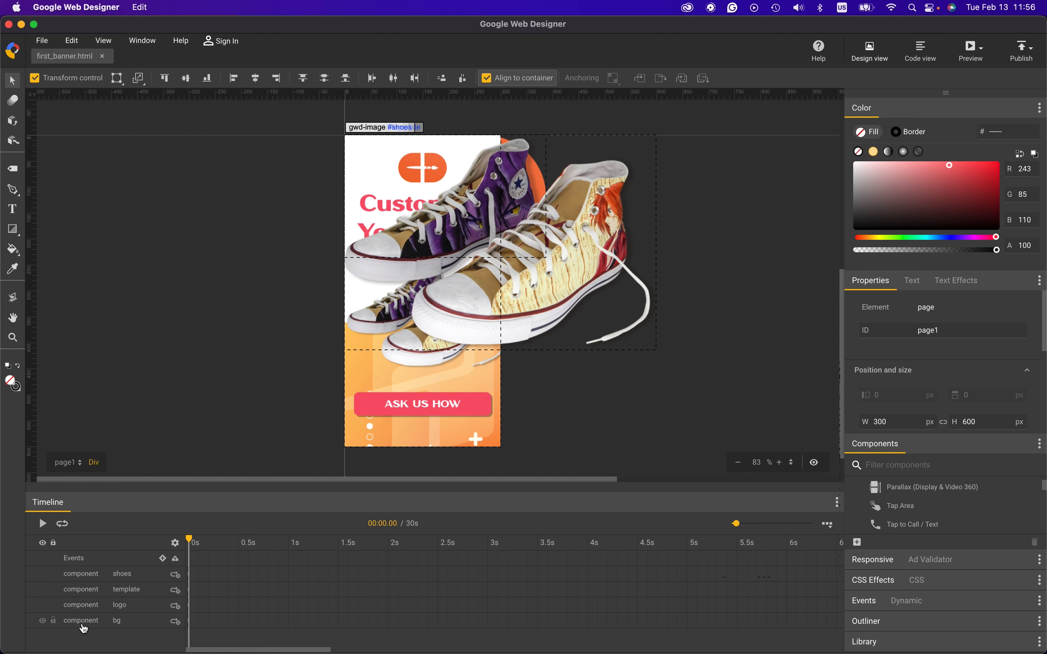
left_click_drag(84, 627, 86, 605)
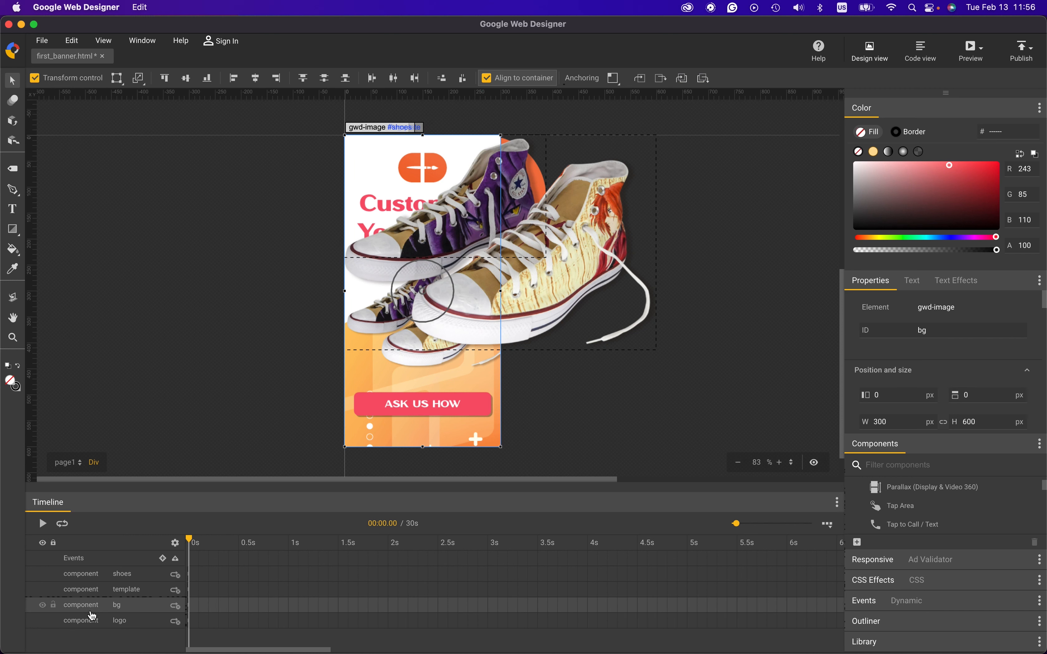
left_click_drag(86, 591, 91, 630)
left_click_drag(92, 635, 92, 631)
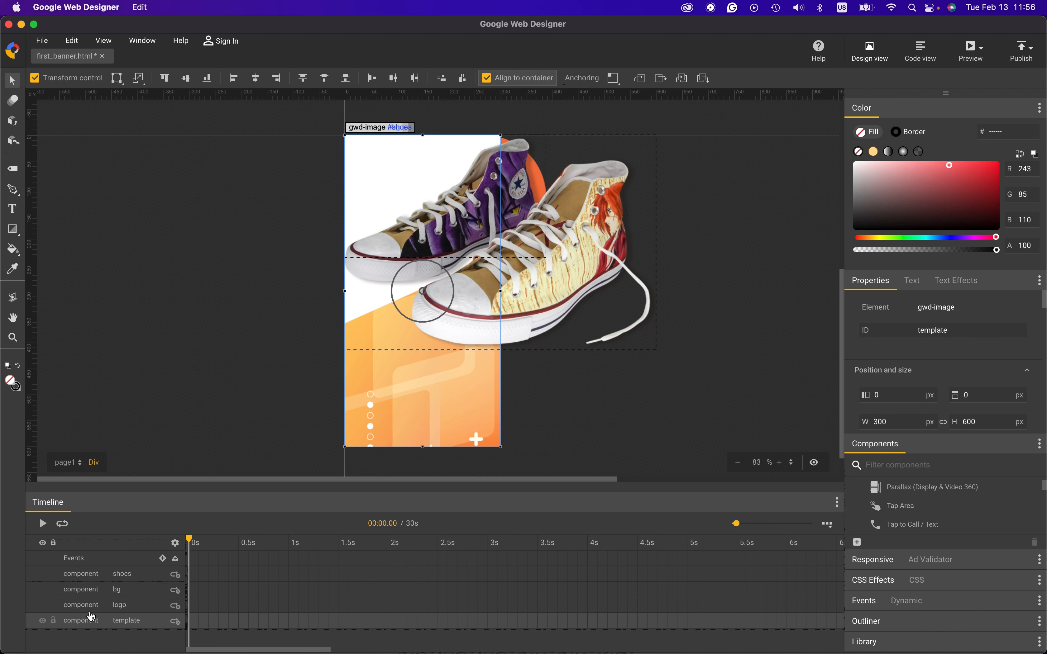
left_click_drag(93, 612, 95, 572)
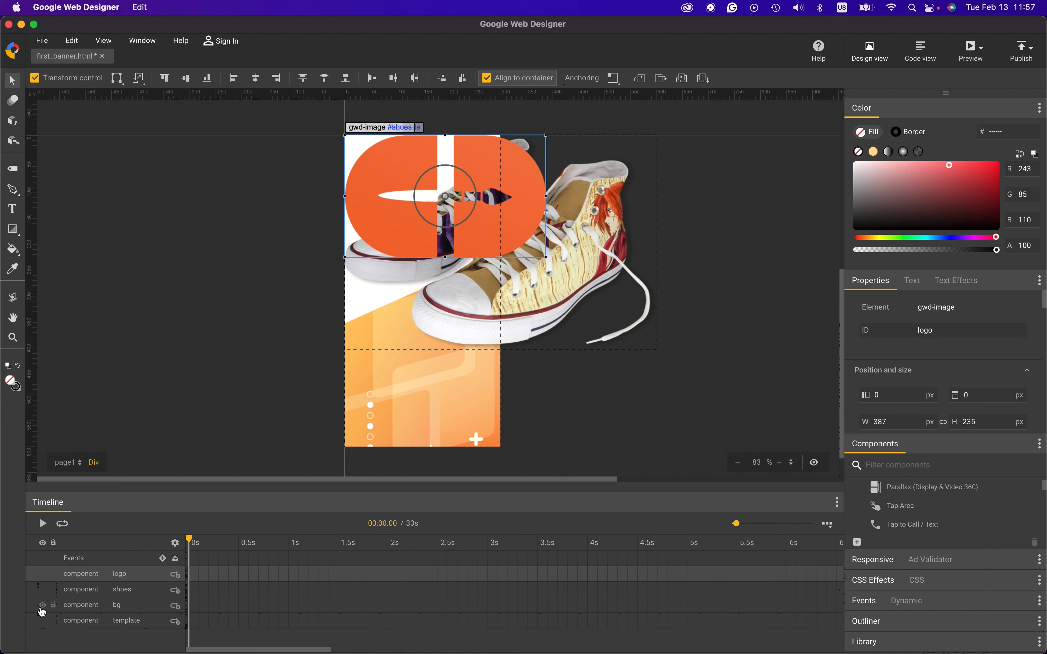
left_click(42, 606)
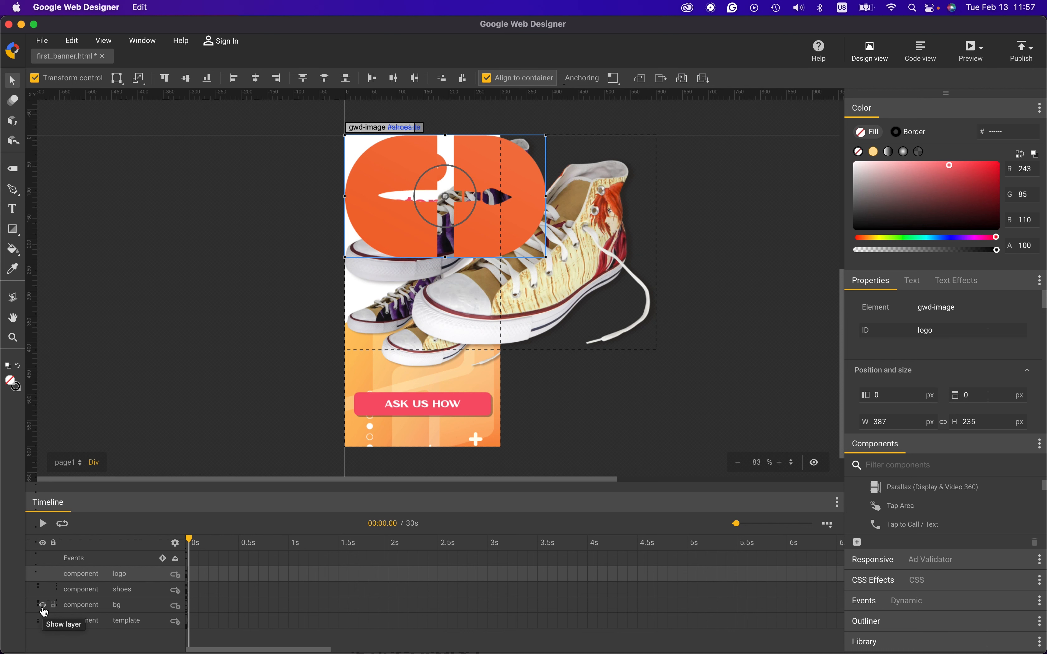
Place the shoes image at about left -11 px, top 172 px and scale it proportionally to about 327 × 235 px
left_click(607, 235)
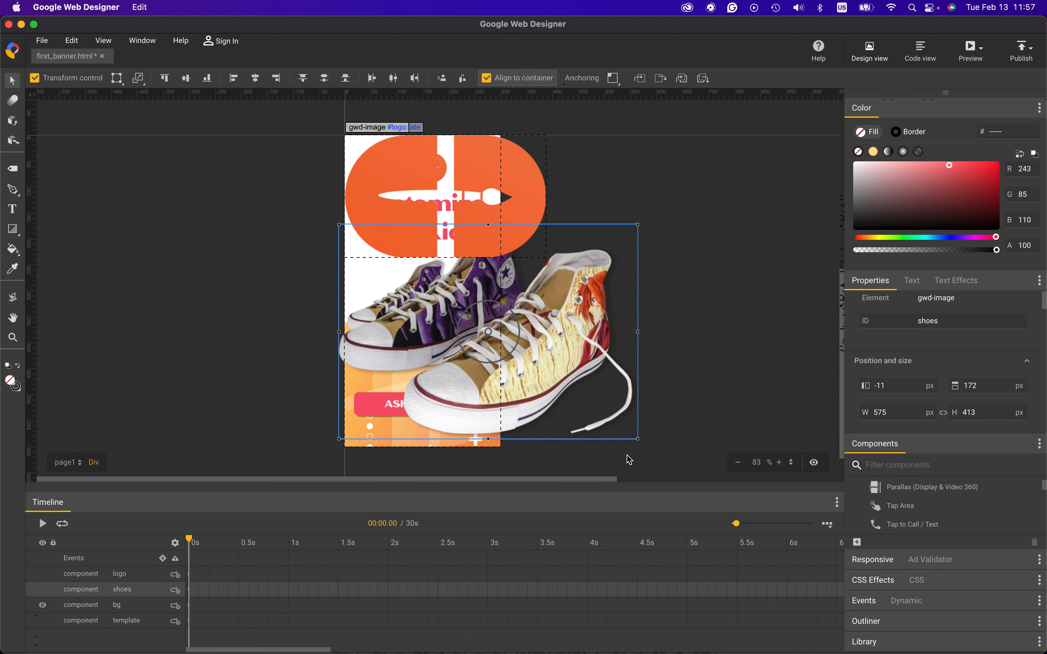
left_click(947, 417)
left_click(947, 416)
left_click_drag(639, 442, 508, 355)
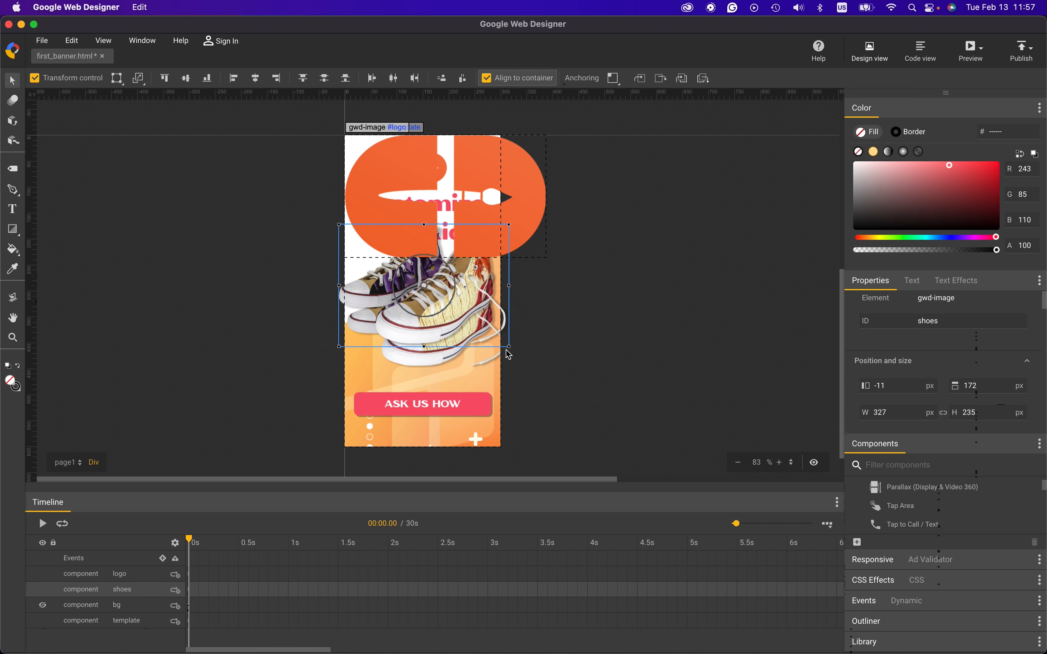
Move the shoes image to left 3 px, top 223 px, and scale it from its upper-right corner to about 310 × 223 px to match the template
key("Down")
key("Down")
key("Down")
key("Down")
key("Down")
key("Down")
key("Down")
key("Down")
key("Down")
key("Down")
key("Down")
key("Down")
key("Down")
key("Down")
key("Down")
key("Down")
key("Down")
key("Down")
key("Down")
key("Down")
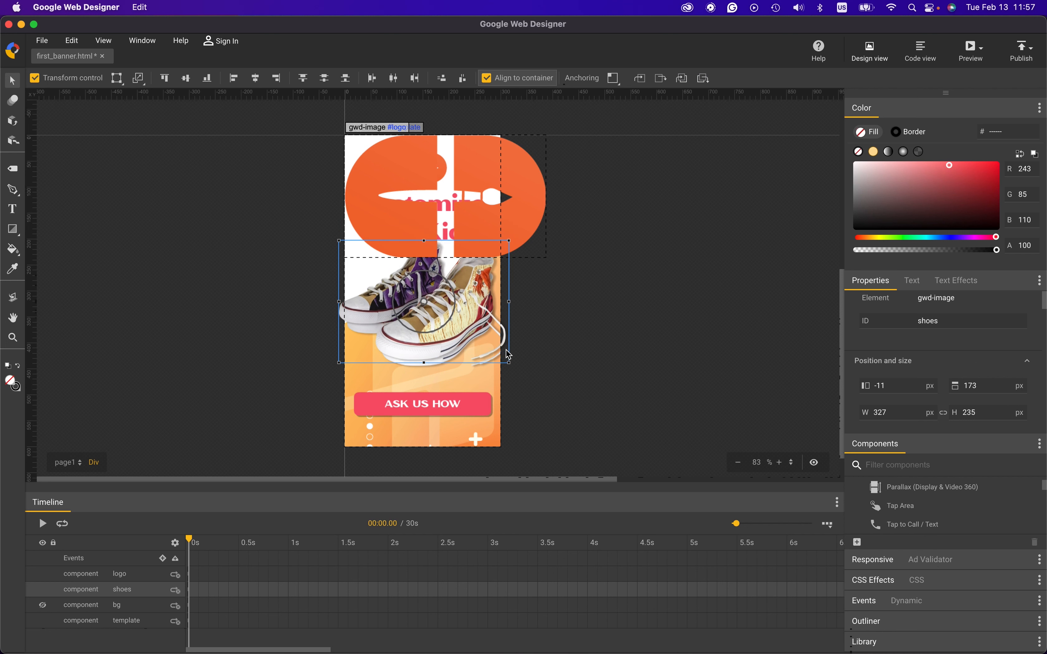
key("Down")
key("Down")
key("Down")
key("Right")
key("Right")
key("Right")
key("Right")
key("Right")
key("Right")
key("Right")
key("Right")
key("Right")
key("Right")
key("Right")
key("Right")
key("Right")
key("Right")
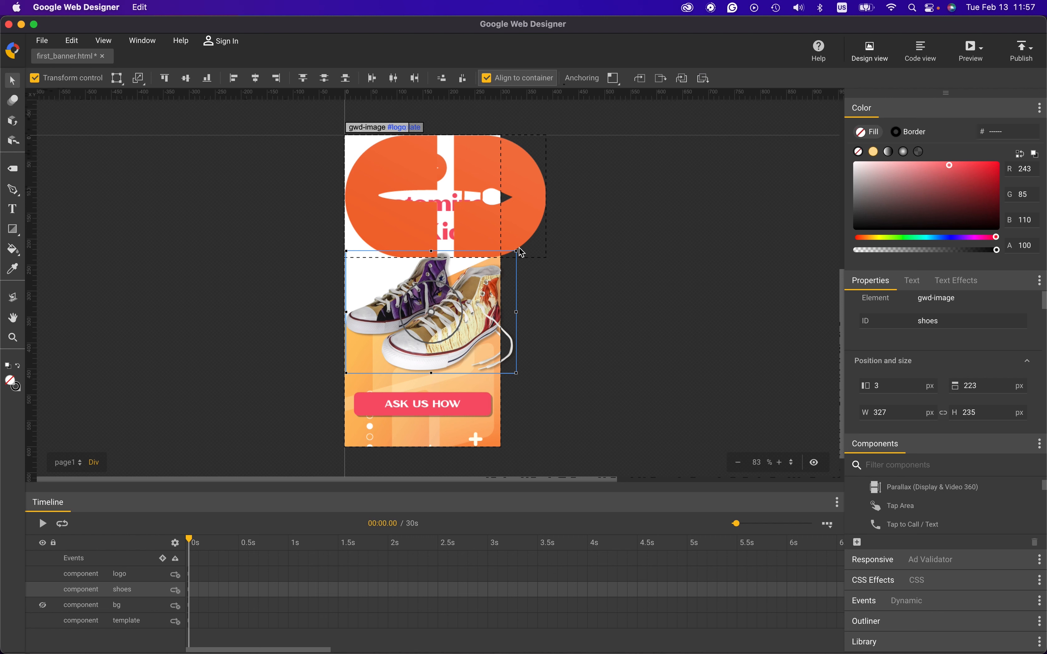
left_click_drag(517, 252, 504, 261)
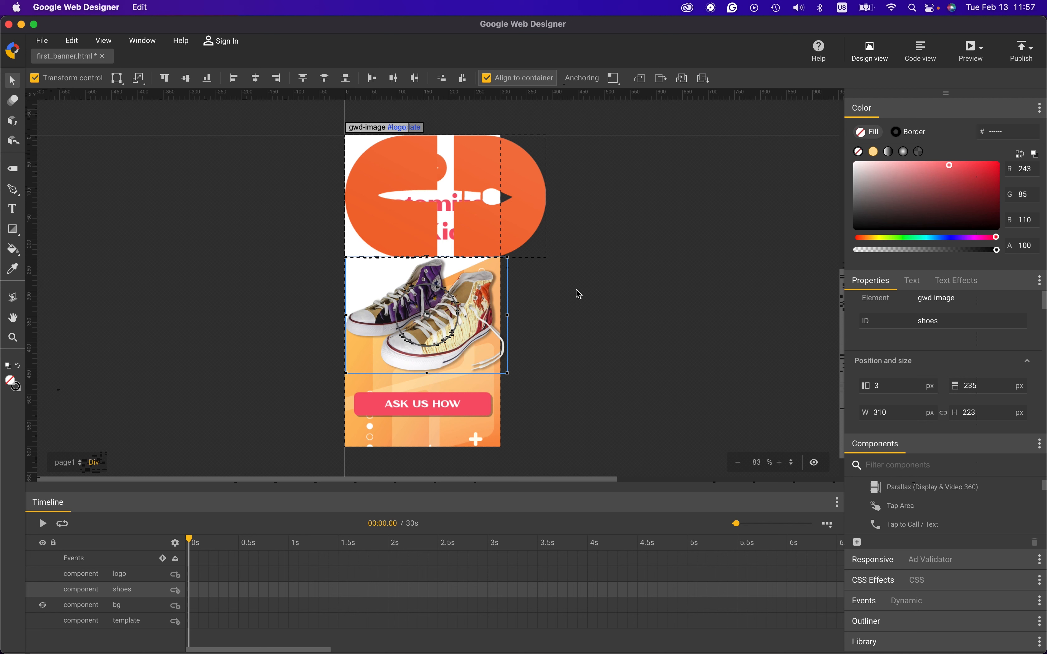
Scale the logo to about 94 × 57 px and position it over the template's logo at left 103 px, top 31 px
left_click(522, 225)
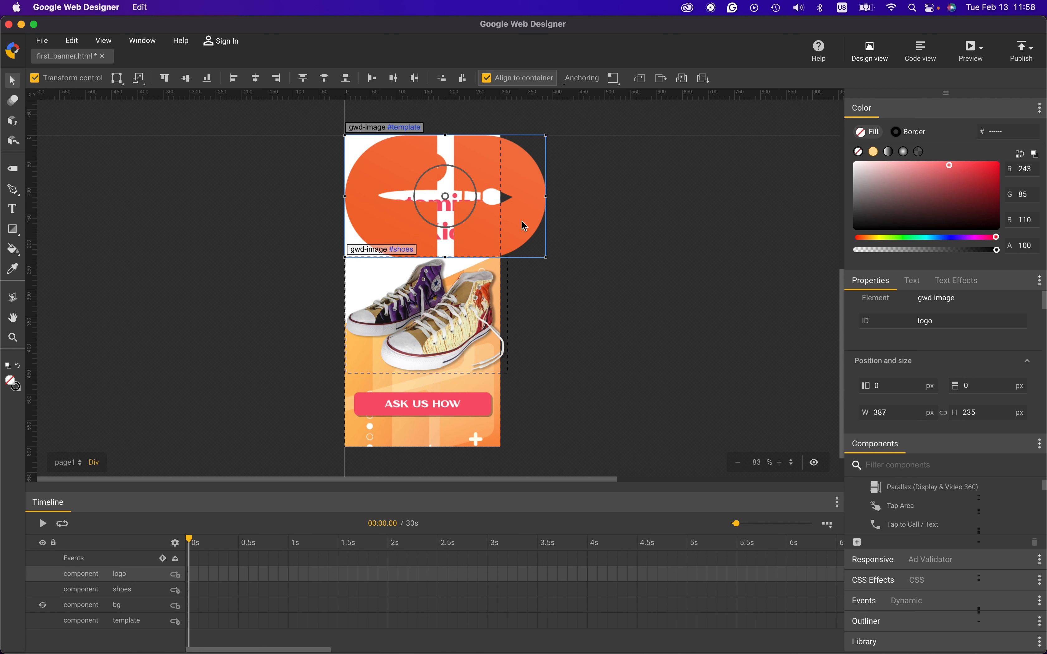
left_click_drag(545, 258, 424, 162)
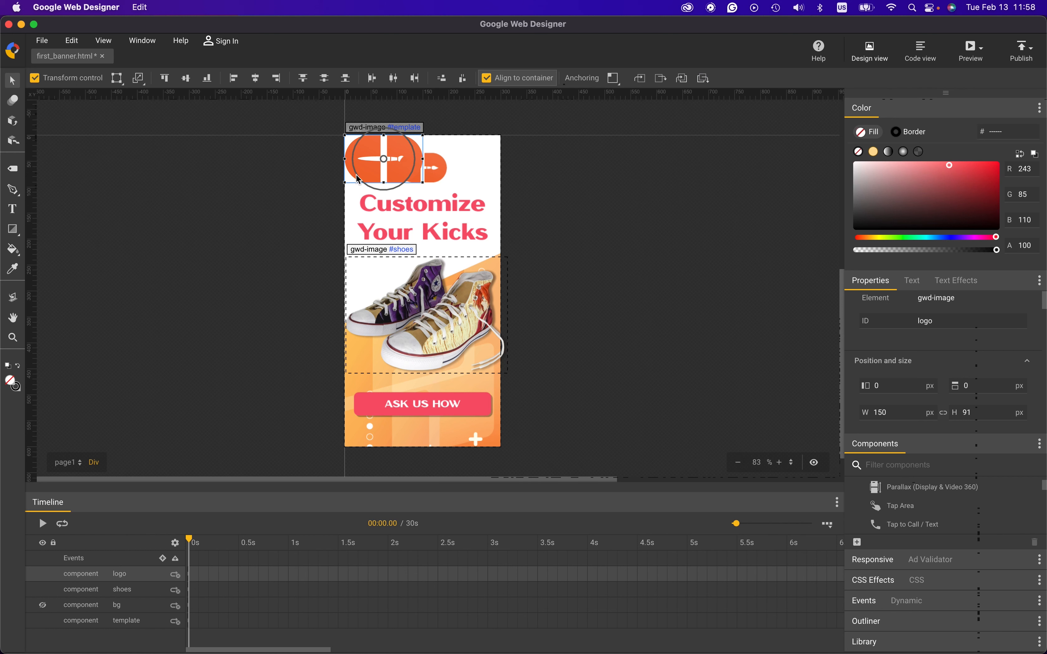
left_click_drag(364, 173, 449, 186)
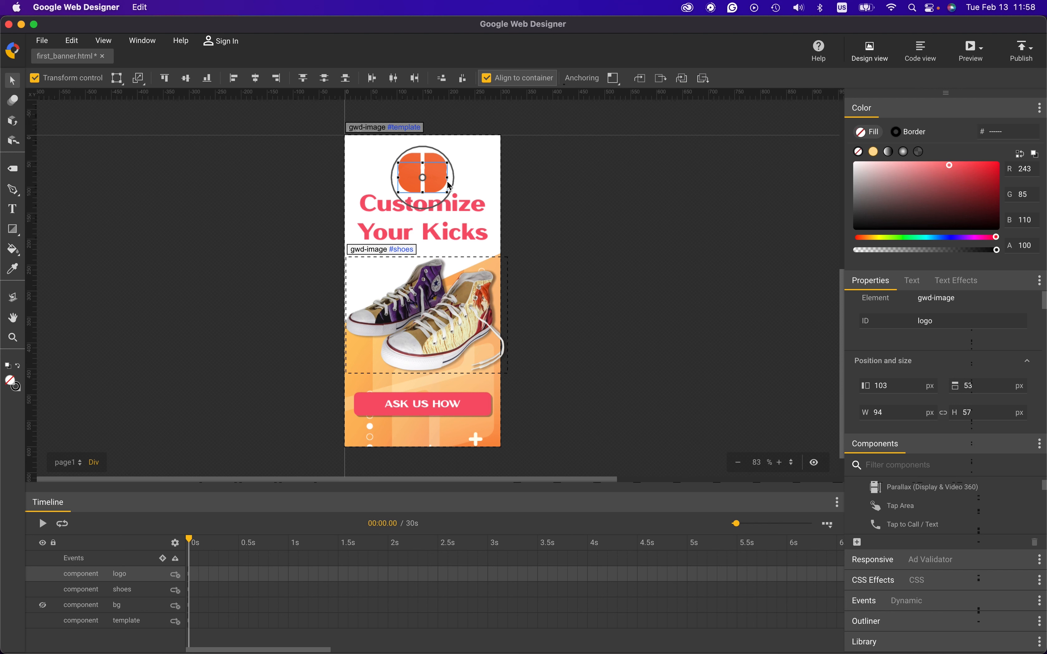
key("shift+Up")
key("shift+Up")
key("Up")
key("Up")
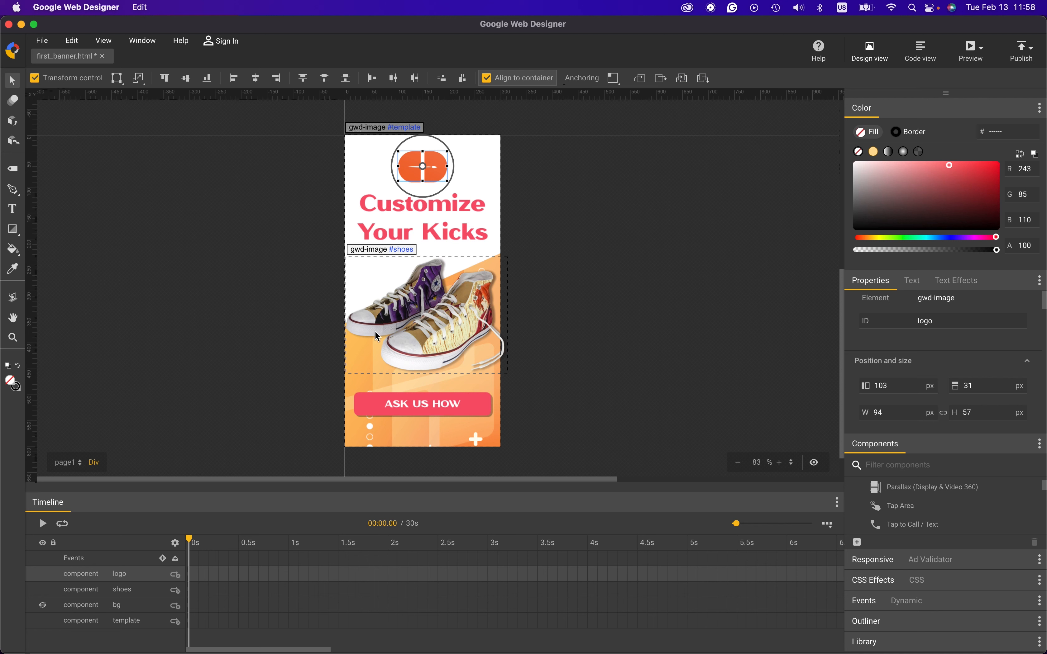
Check the layout with the bg layer shown, then hide bg, keep the template visible and have the Text tool active
left_click(42, 606)
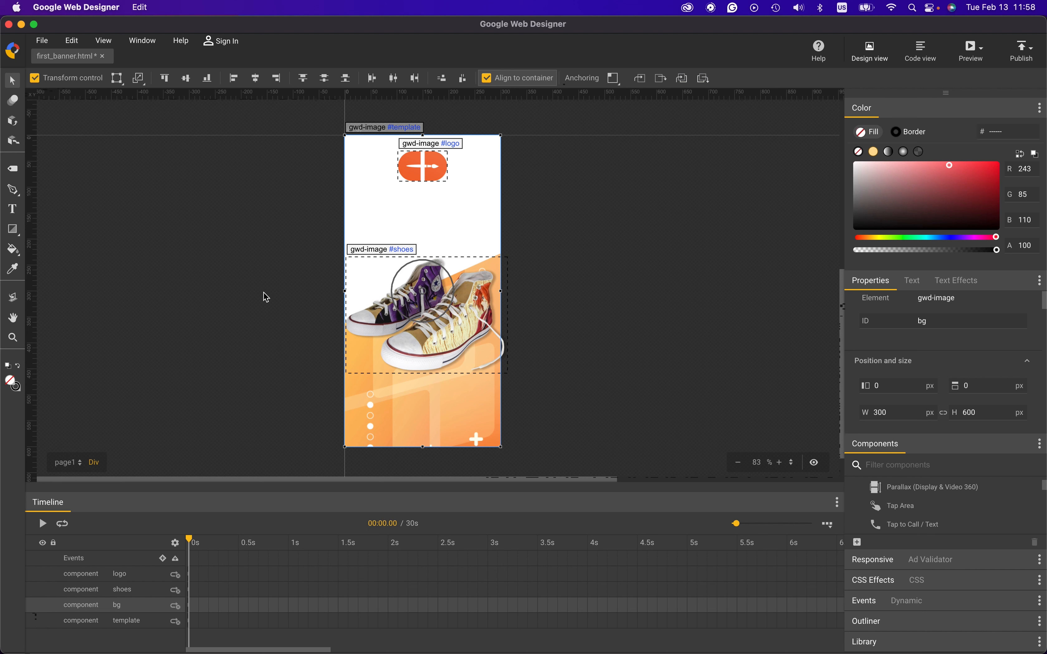
left_click(14, 212)
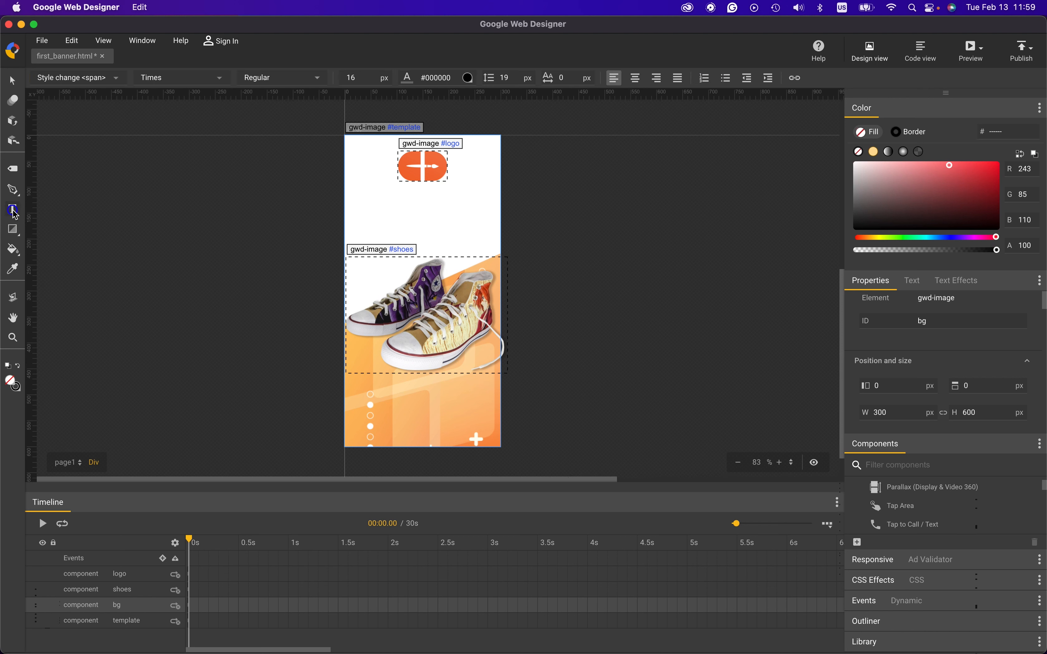
mouse_move(43, 624)
left_click(43, 624)
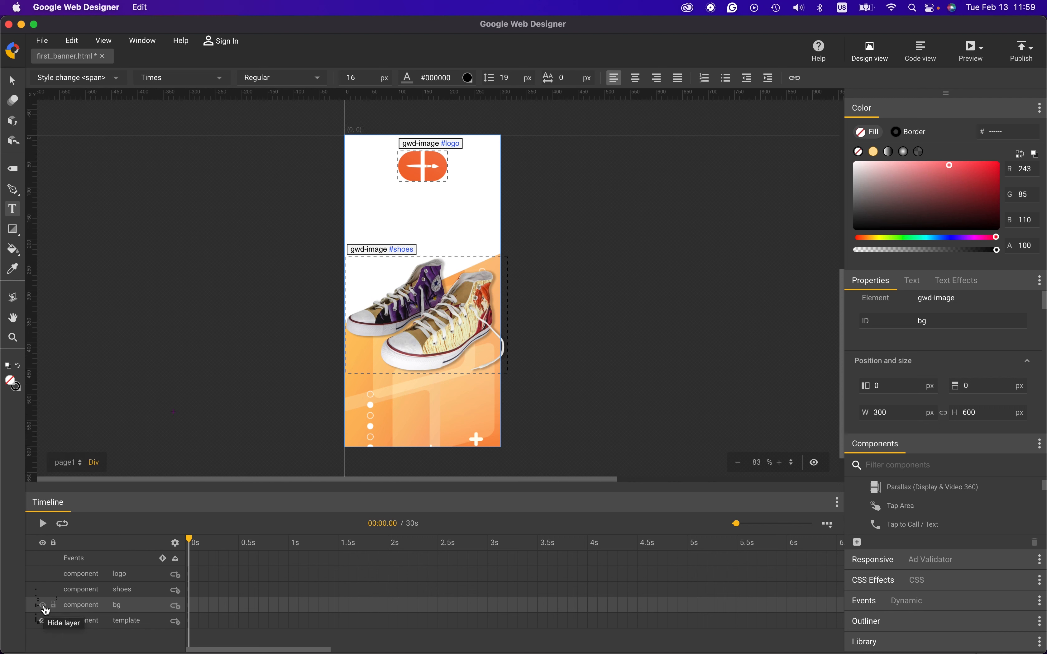
left_click(45, 608)
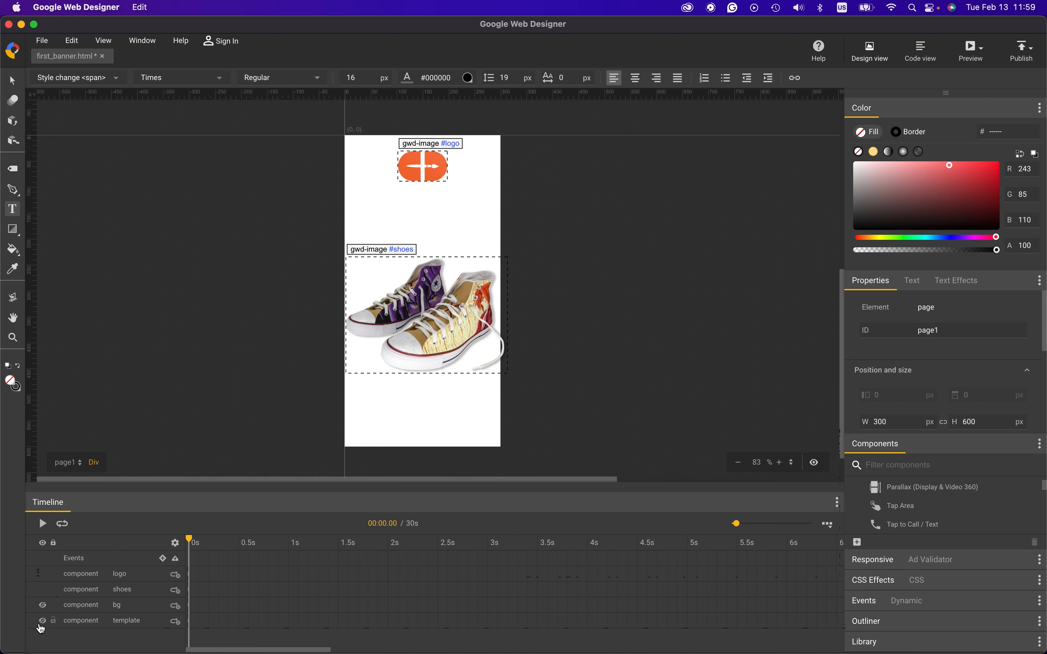
left_click(42, 623)
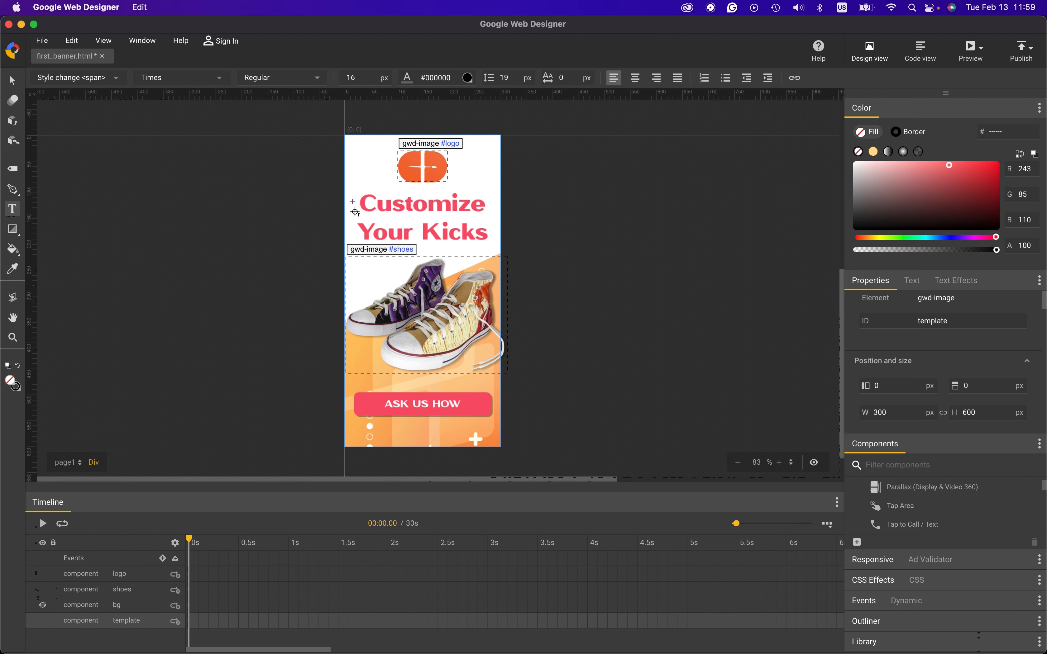
Add a two-line text element reading "Customize" and "Your Kicks" over the template's title
left_click(367, 215)
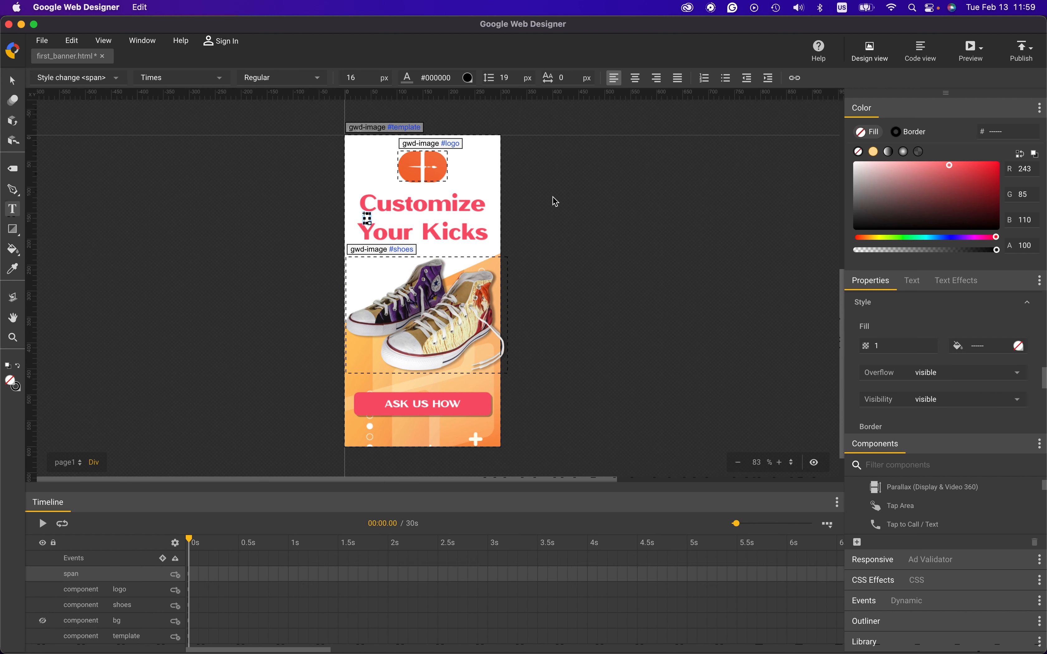
type("Customize")
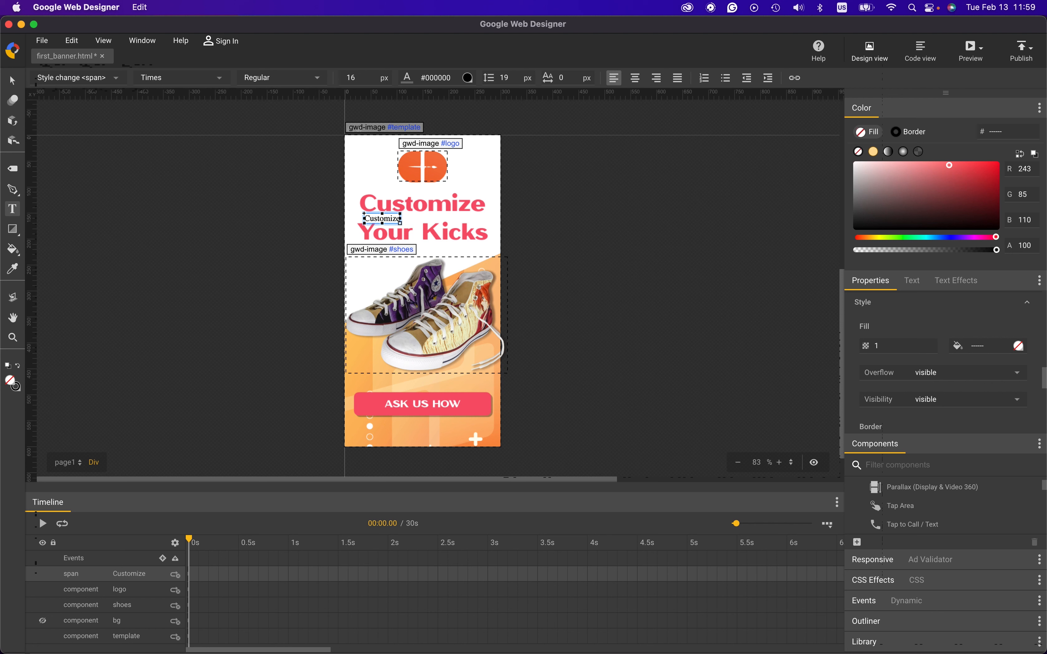
type("Your Kicks")
left_click_drag(399, 218, 405, 218)
key("Return")
key("Escape")
key("r")
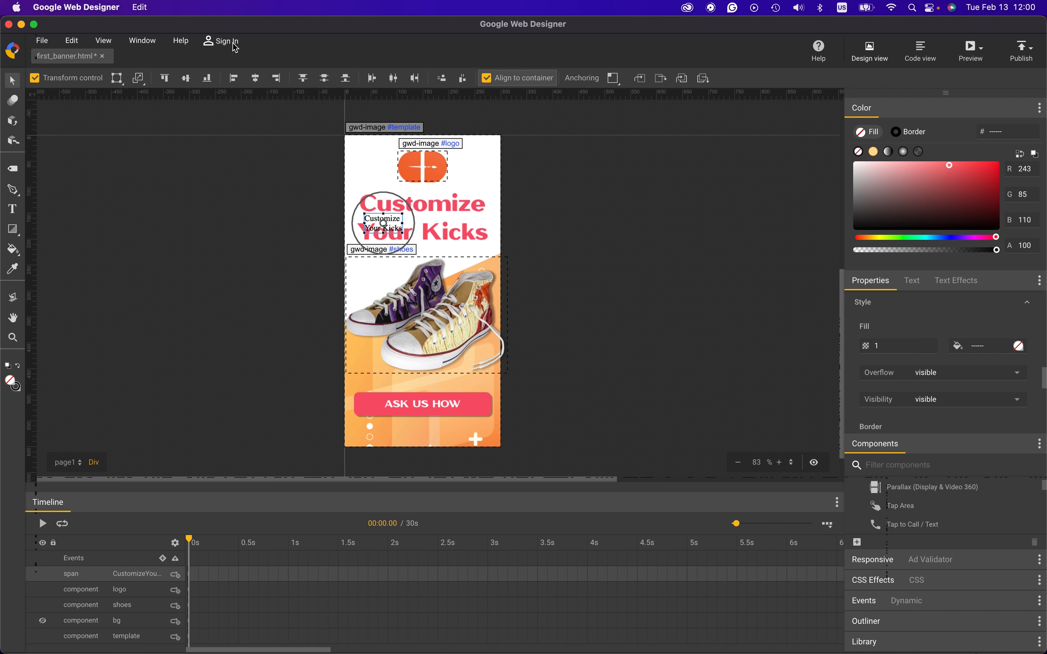
Switch to Stickies to read the title's font, colour and size specifications, and return to Google Web Designer
key("super+Tab")
key("super+Tab")
key("super+Tab")
key("super+Tab")
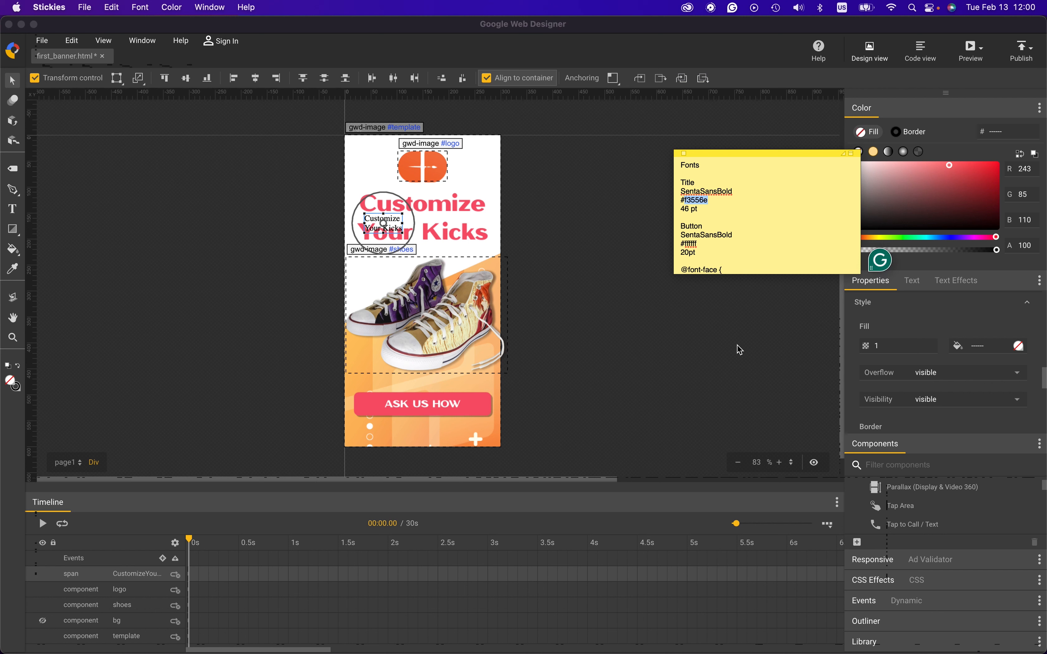
left_click(400, 225)
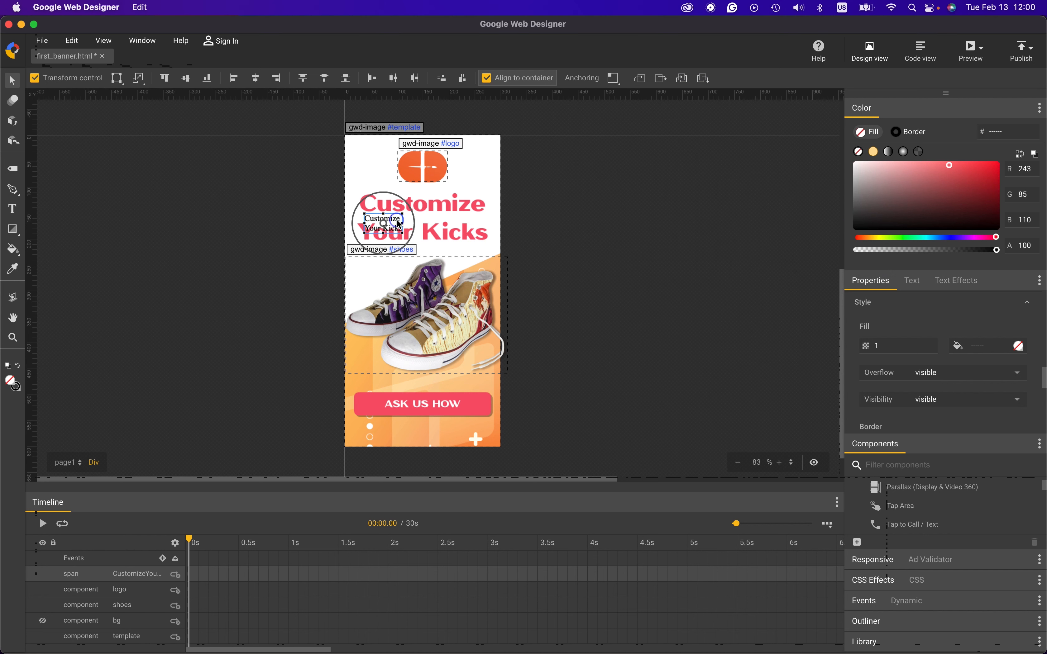
Display the title's text settings, turning the Text panel off and back on
left_click(917, 284)
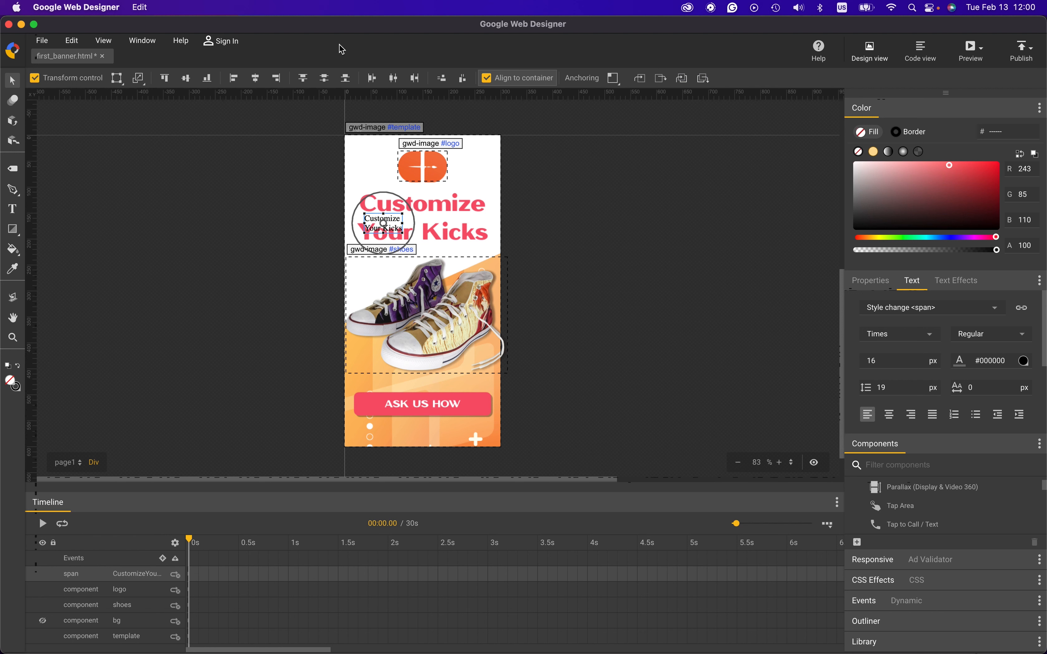
left_click(133, 47)
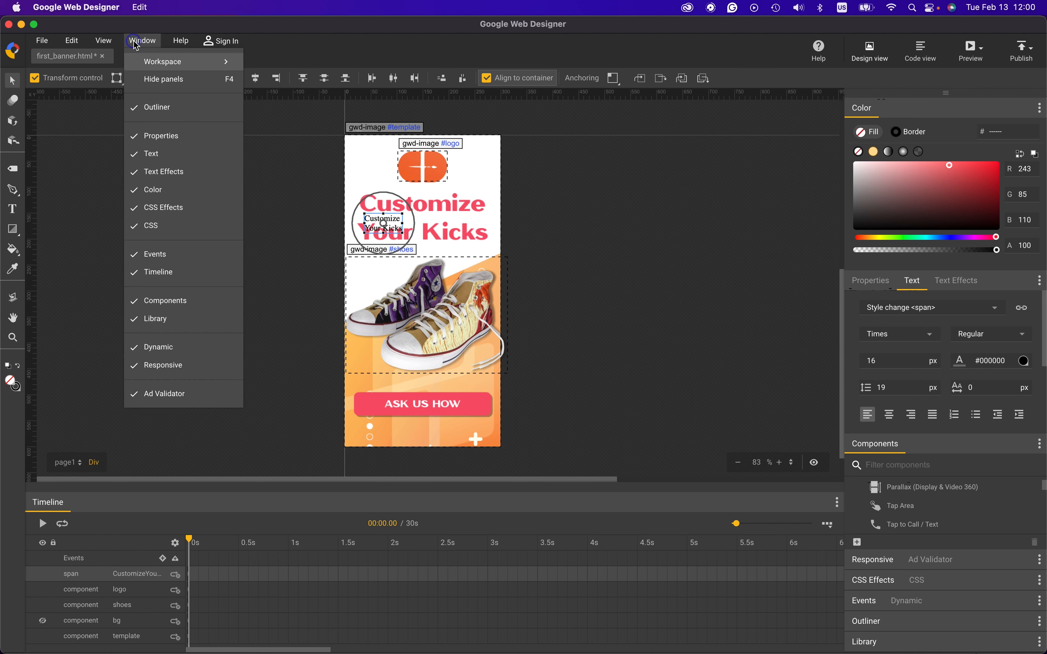
left_click(166, 153)
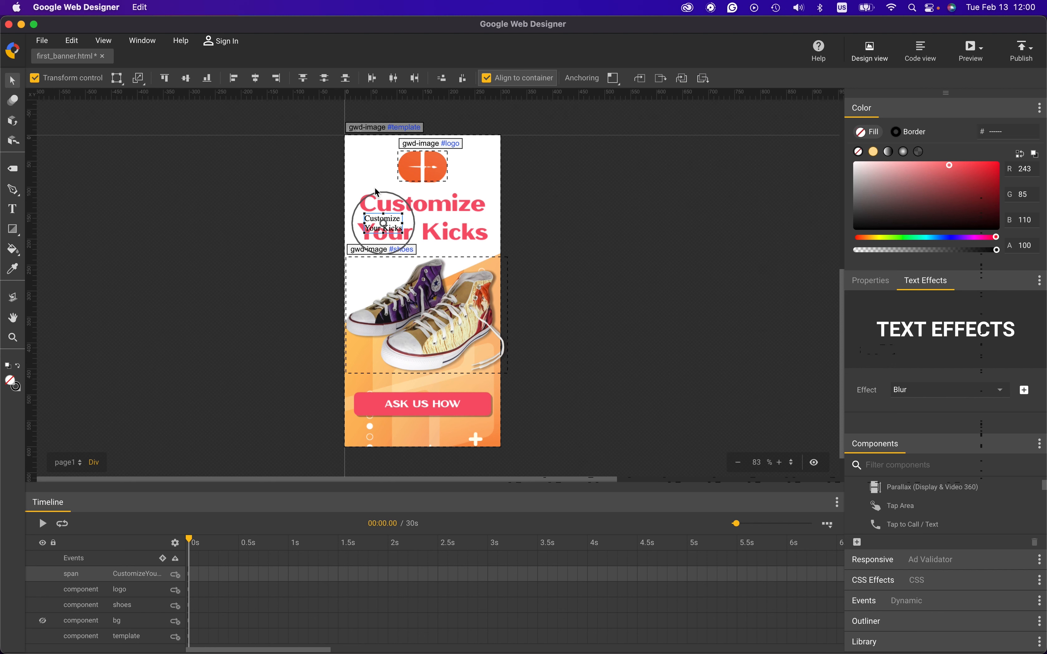
left_click(137, 43)
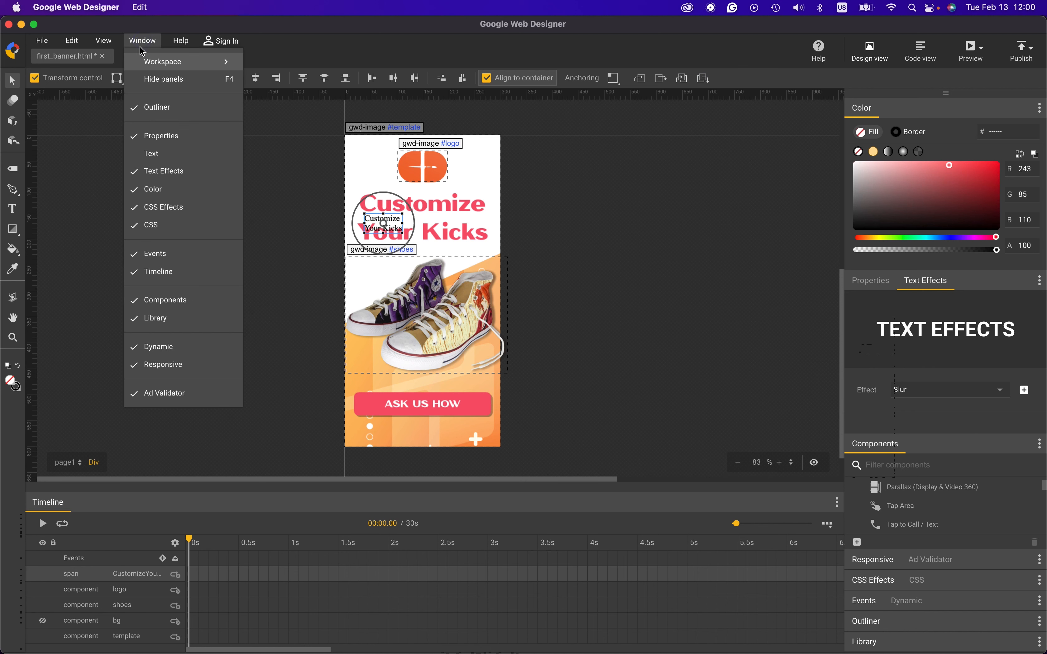
left_click(172, 164)
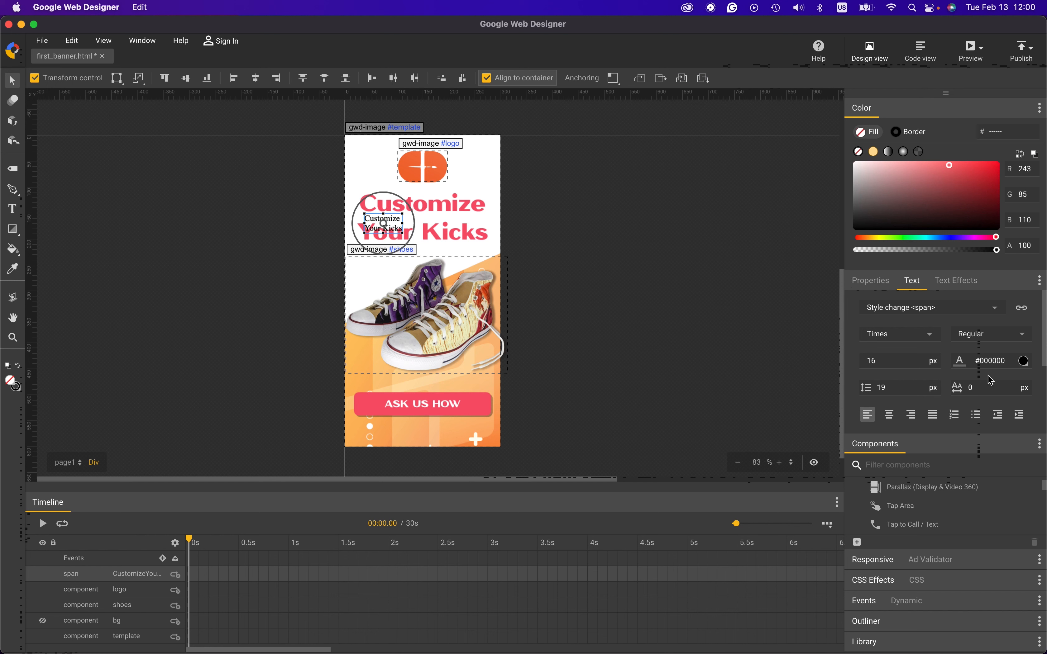
Set the title's text colour to #f3556e
left_click(1028, 363)
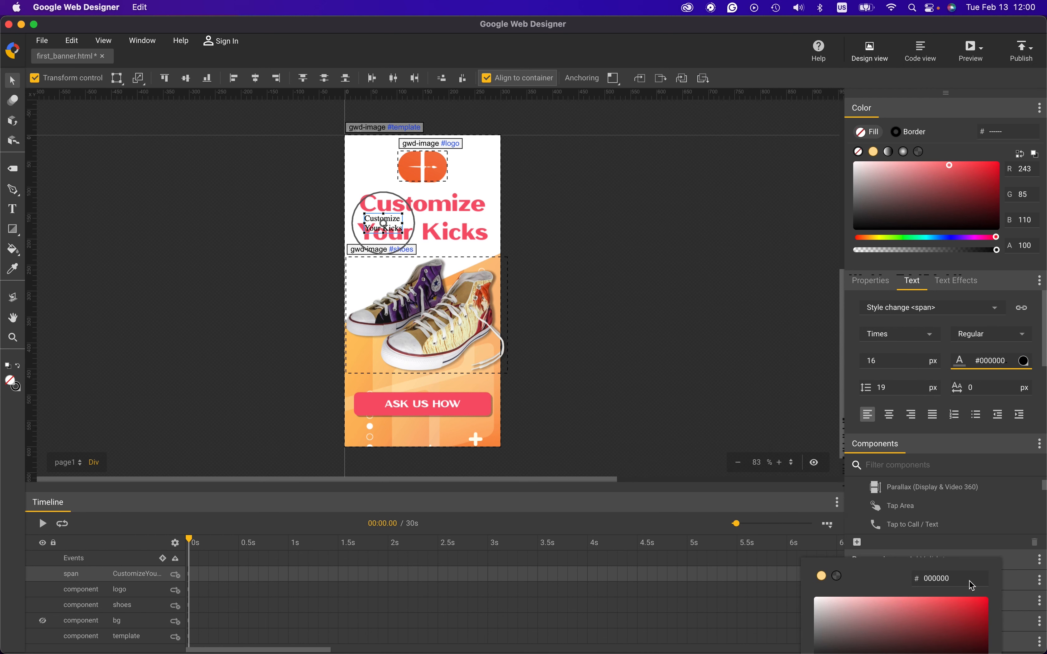
double_click(945, 576)
type("f3556e")
key("Return")
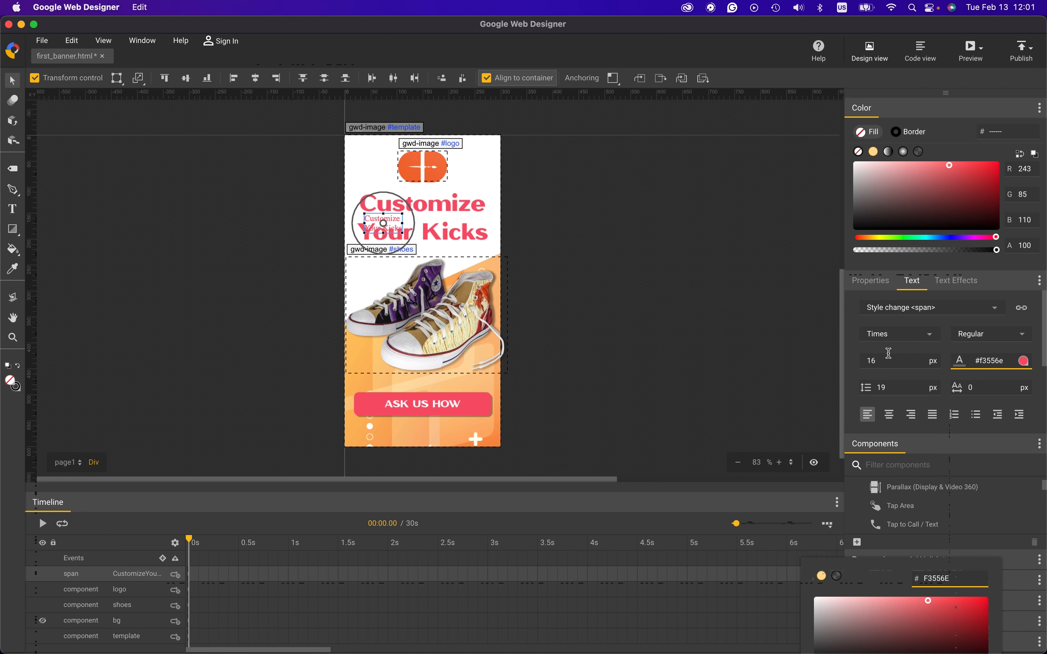
Check the title size in the Stickies note, return to Google Web Designer and set the title's font size to 46 px
key("super+Tab")
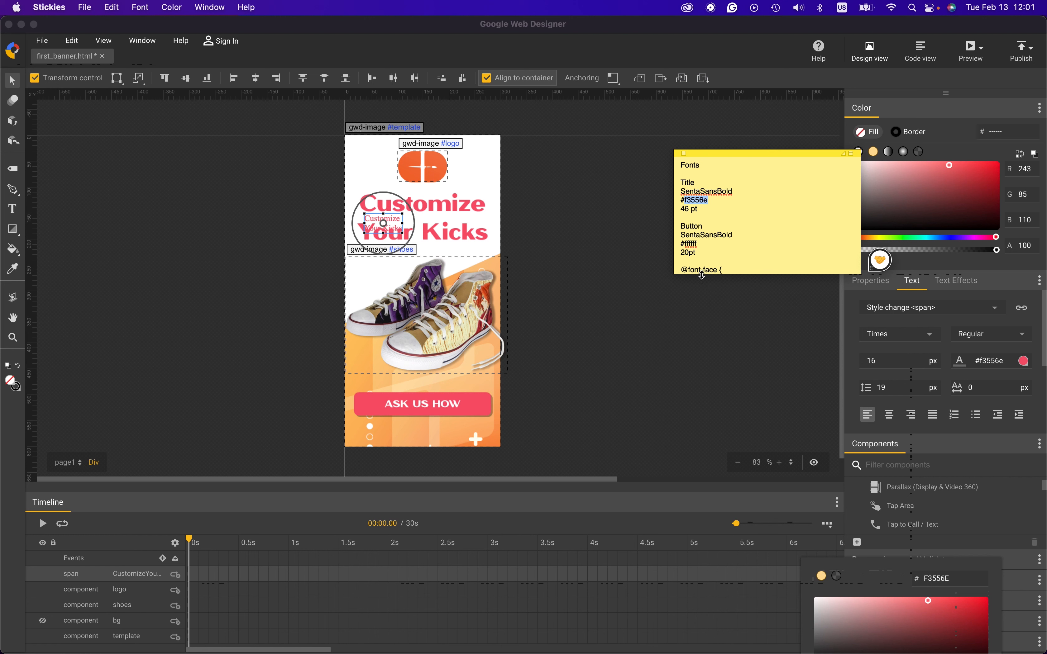
key("super+Tab")
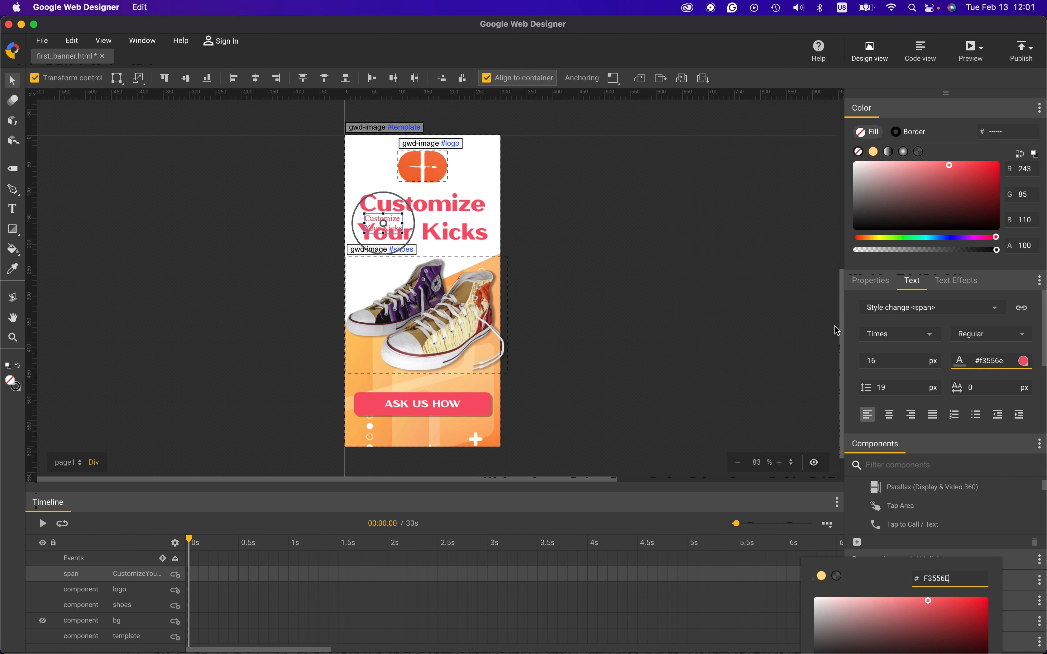
left_click(888, 366)
type("46")
key("Return")
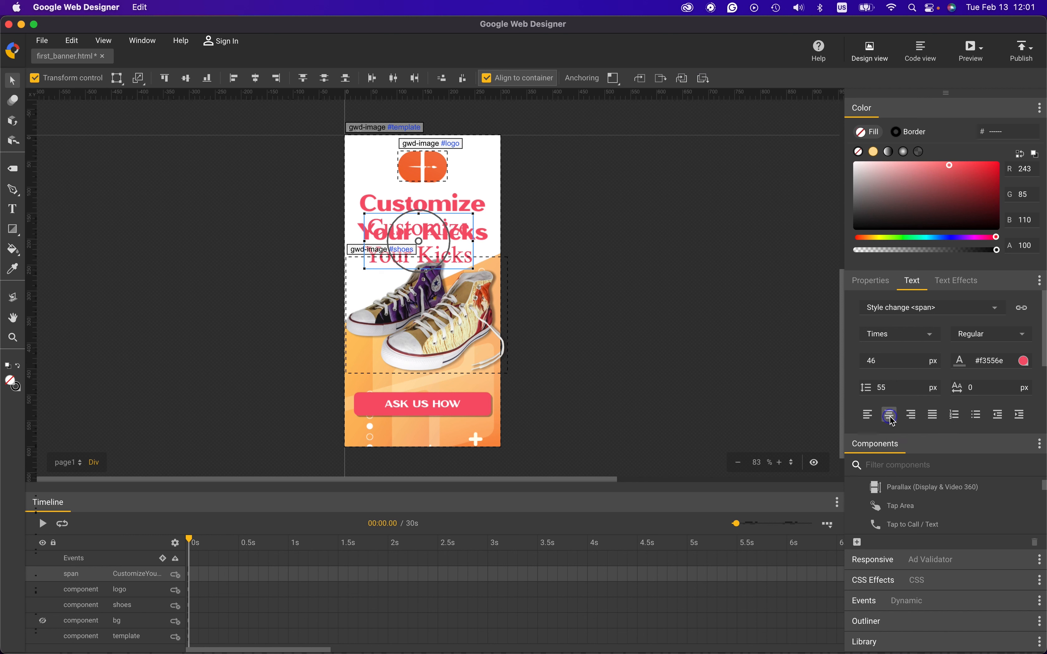
Centre-align the title text, centre it horizontally on the banner and move it up 20 px
left_click(670, 318)
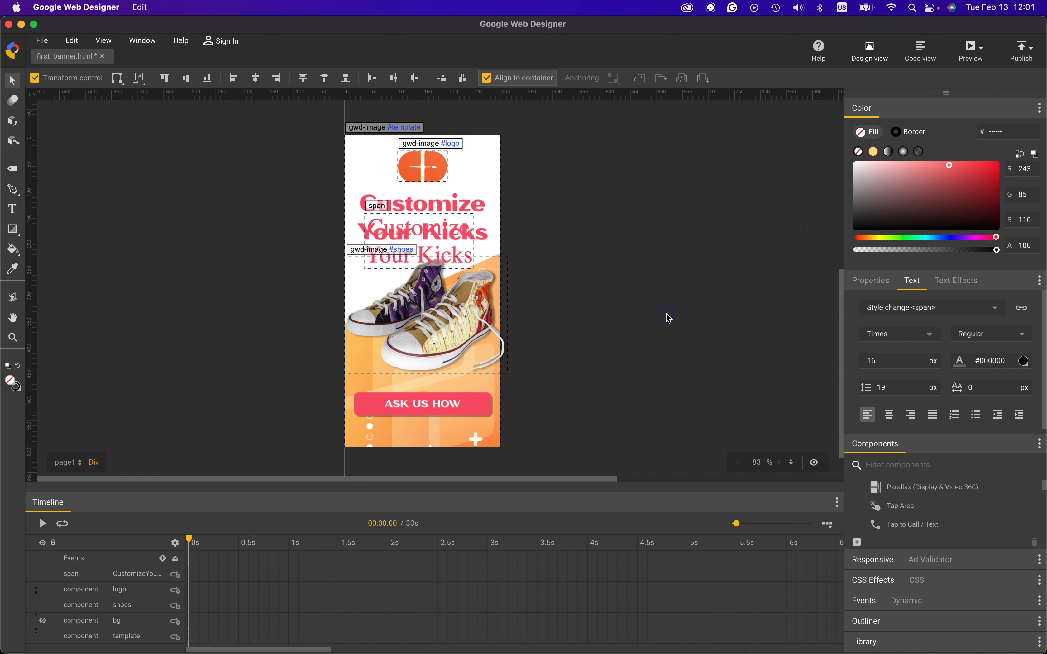
left_click(434, 230)
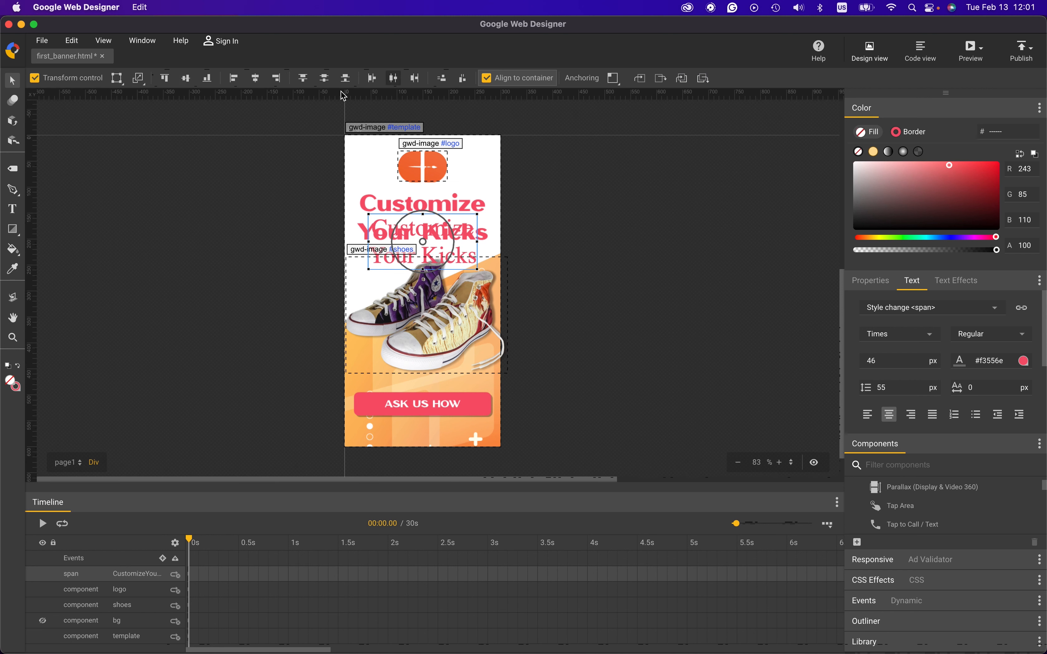
left_click(254, 81)
key("shift+Up")
key("shift+Up")
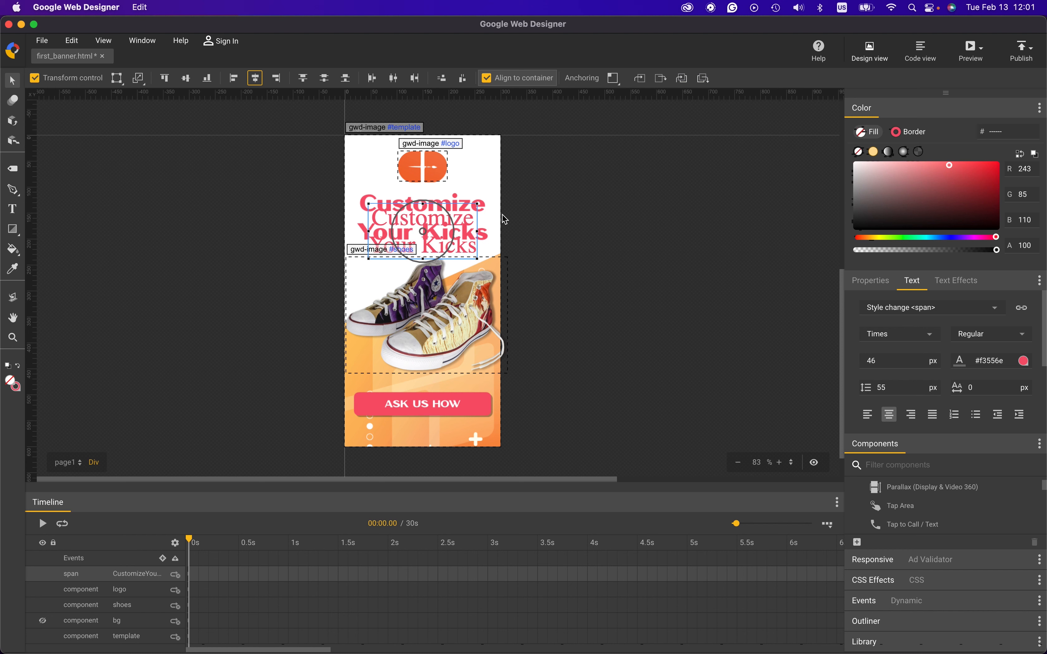
Switch to Finder and copy the SentaSans_Font folder from the fonts folder into first_banner's assets folder
left_click(930, 337)
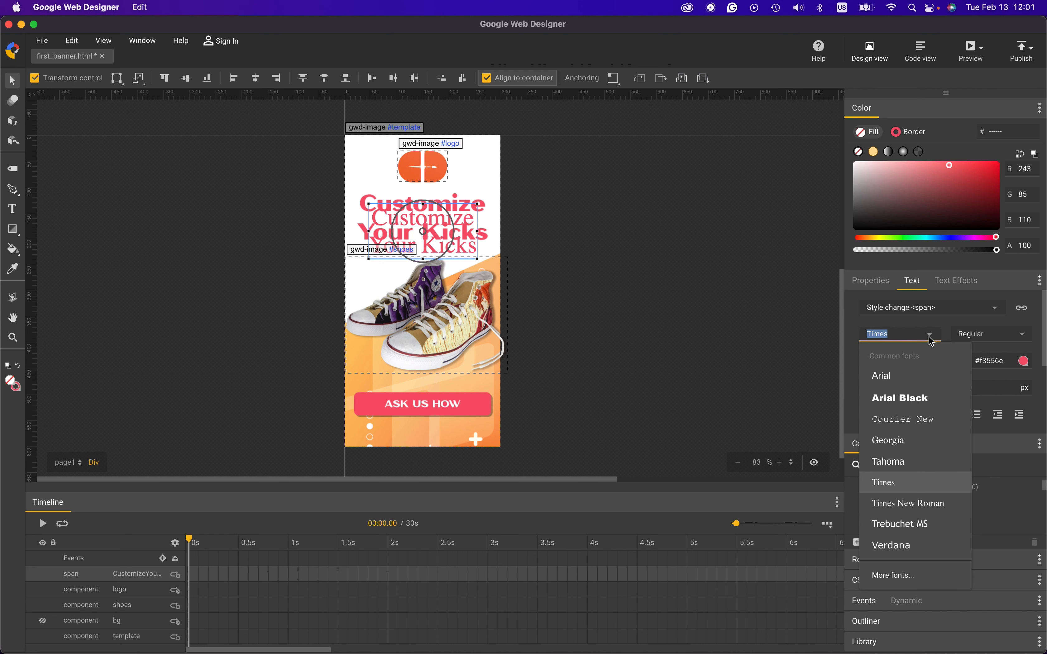
key("super+Tab")
key("super+Tab")
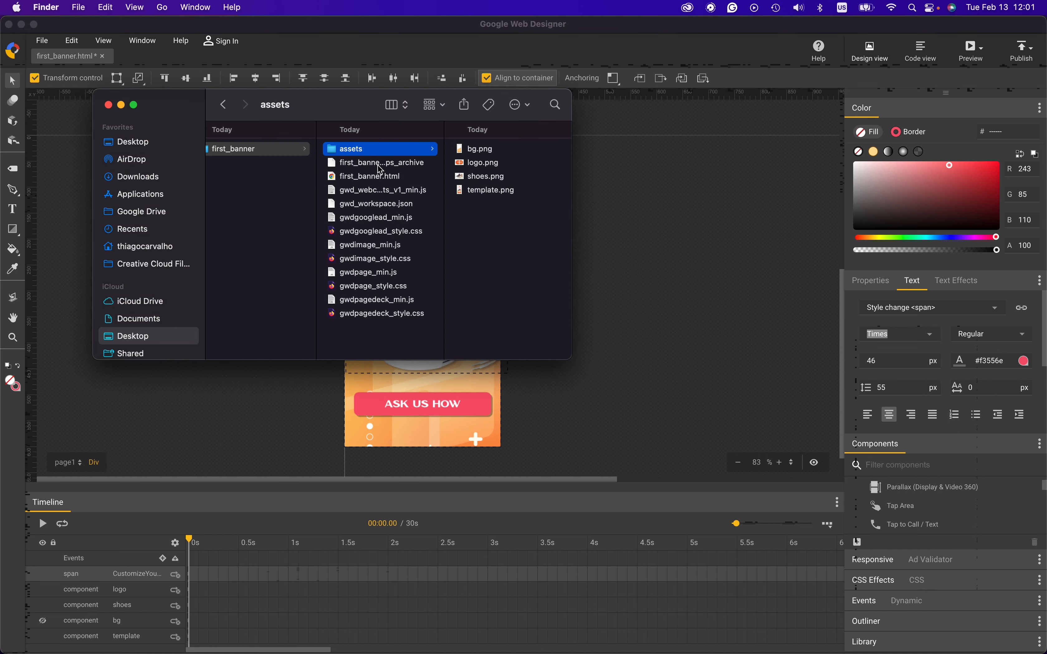
scroll(381, 170, "left", 10)
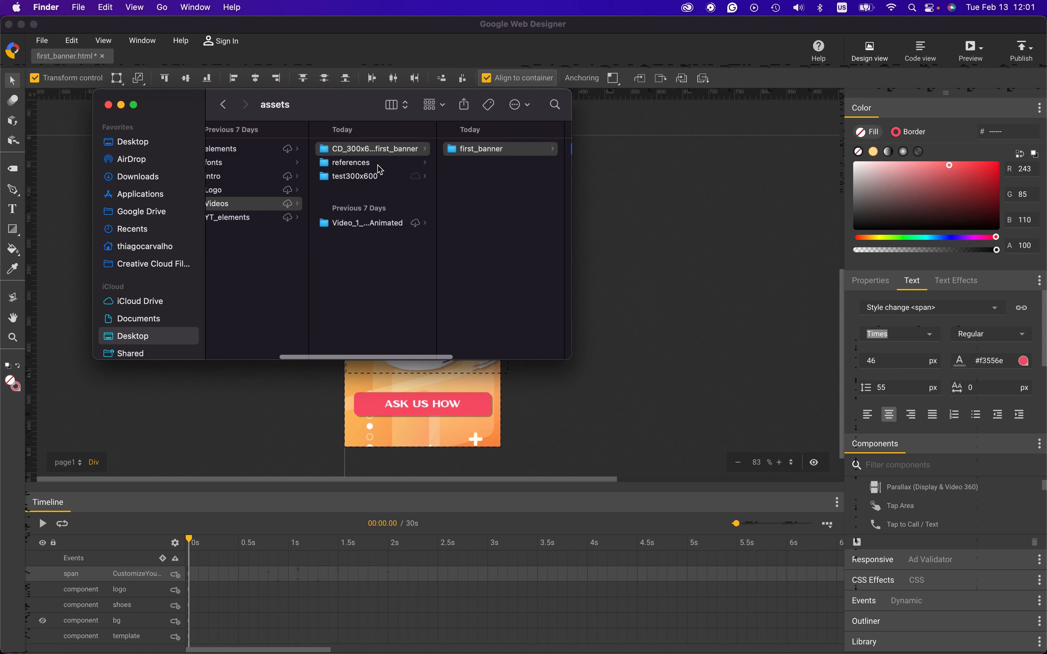
left_click(280, 166)
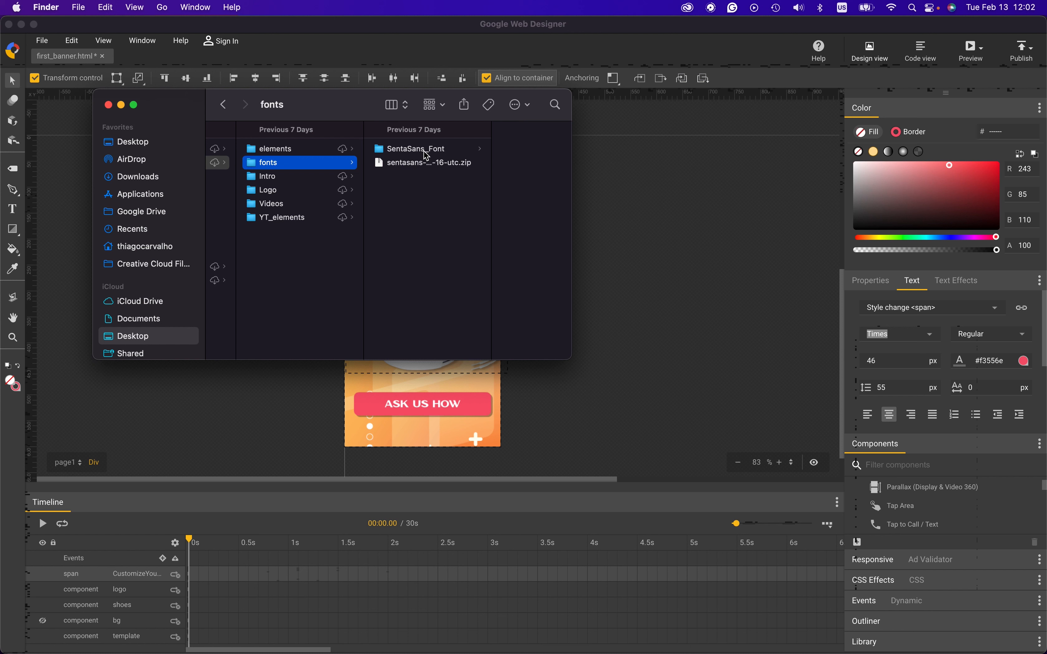
left_click(426, 156)
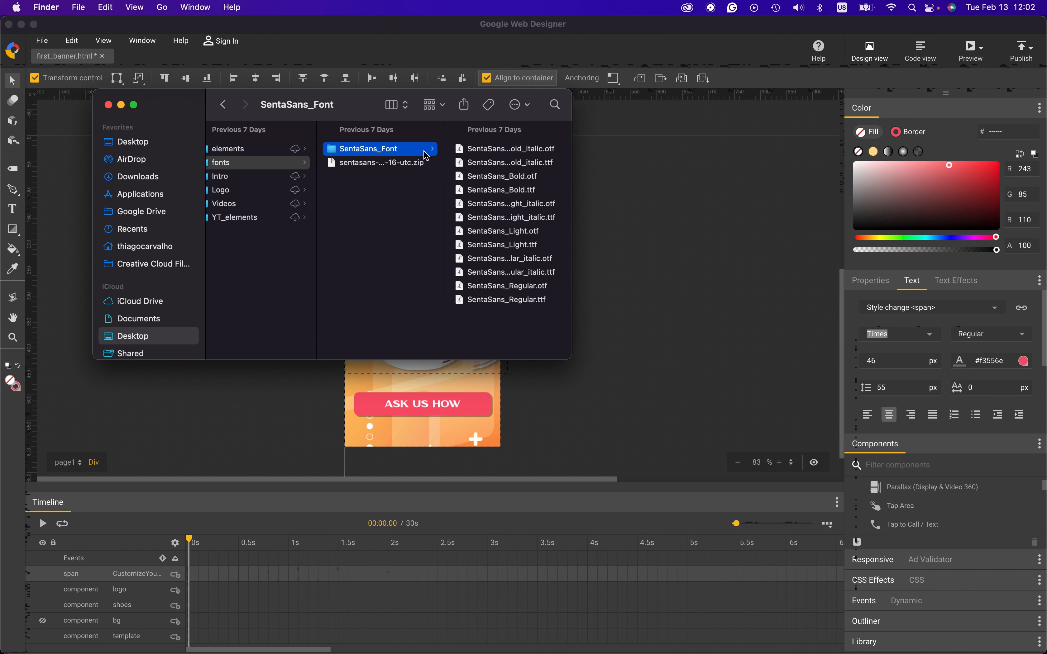
left_click(249, 207)
left_click(387, 152)
key("Right")
key("Right")
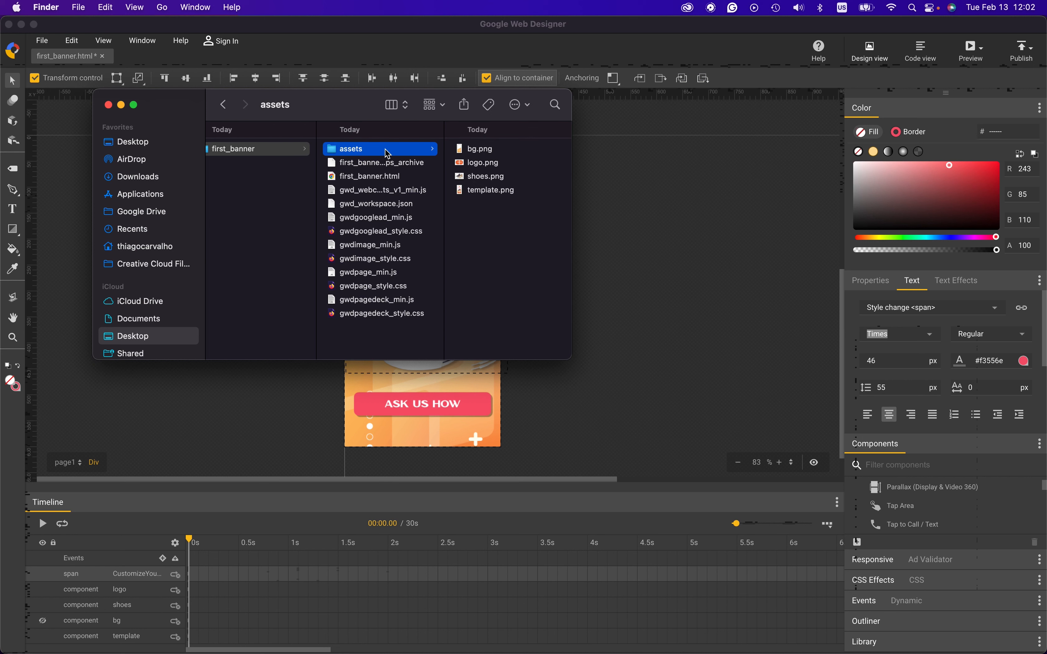
key("super+v")
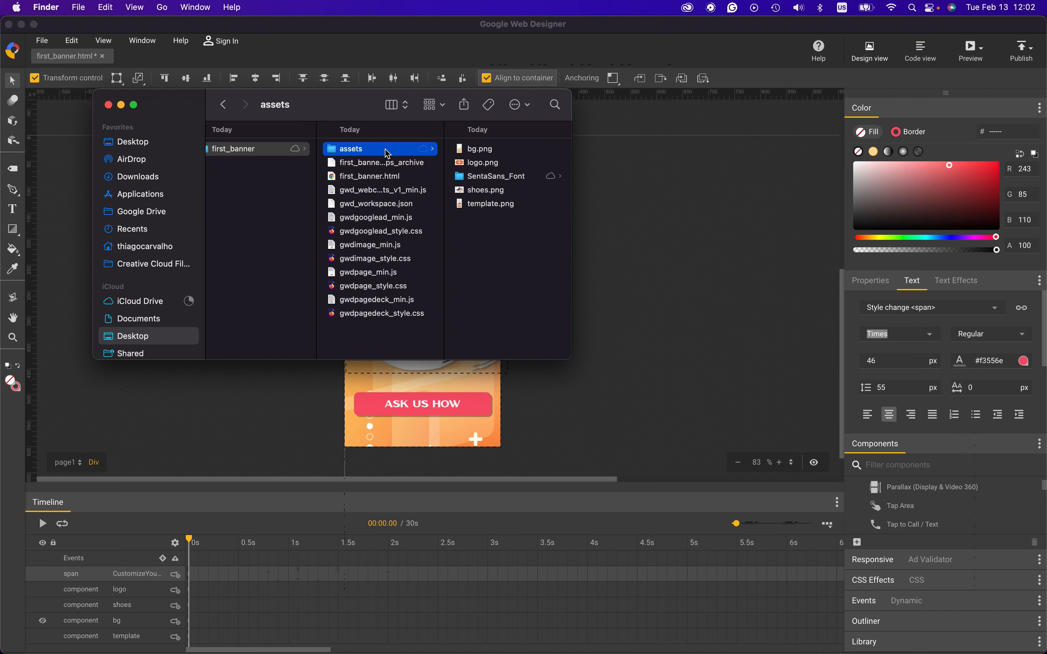
Delete every font file in the copied SentaSans_Font folder except SentaSans_Bold.otf and SentaSans_Regular.otf
key("Right")
key("Down")
key("Down")
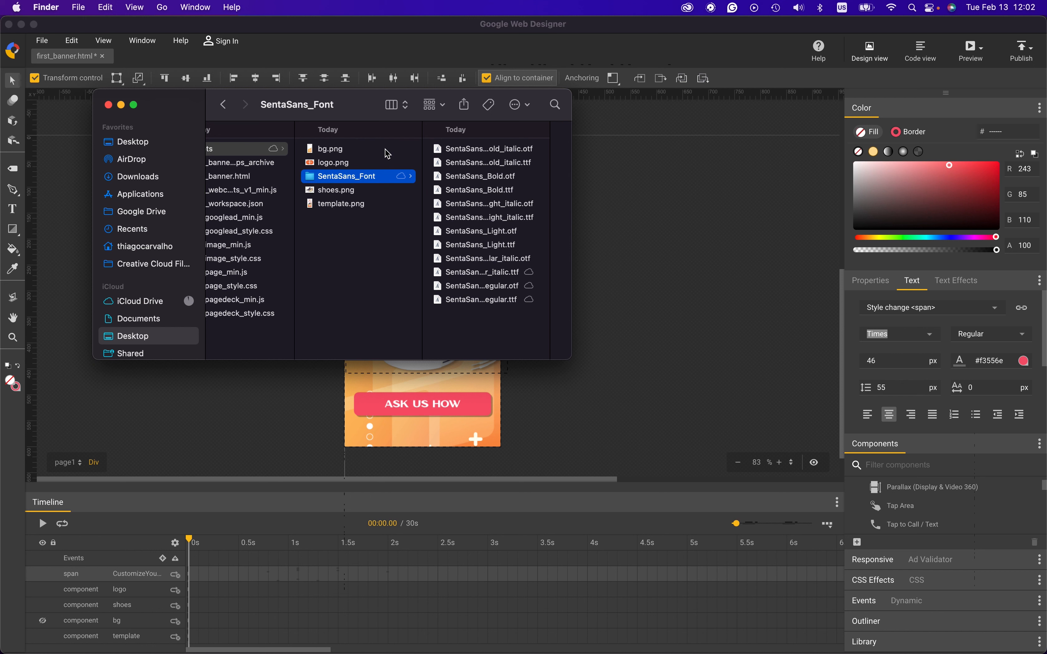
left_click(473, 152)
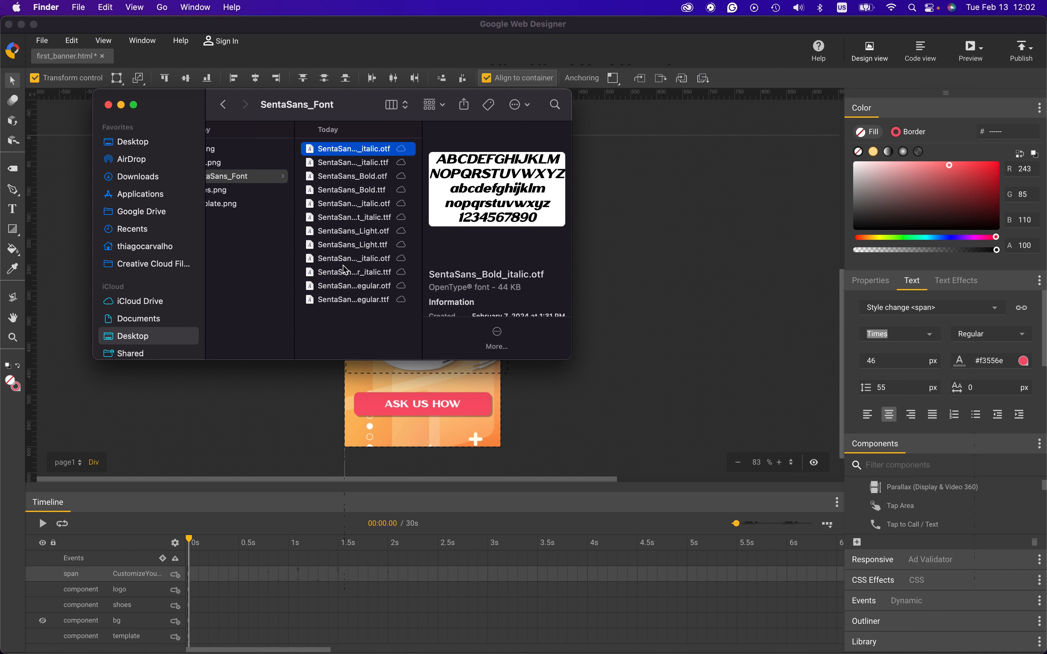
left_click(365, 301, "shift")
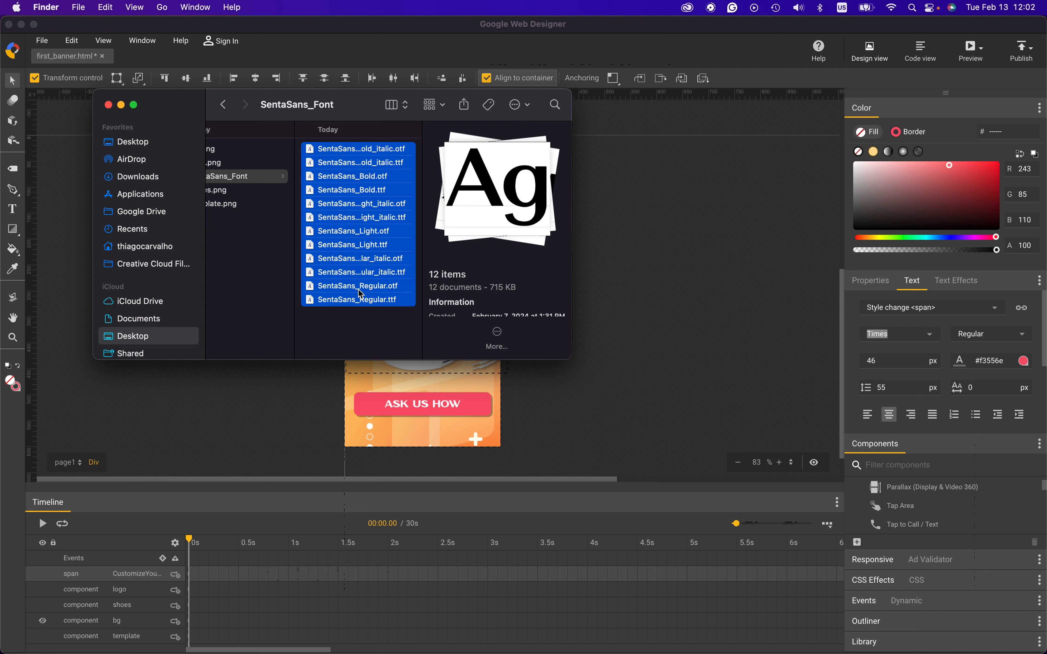
left_click(361, 288, "super")
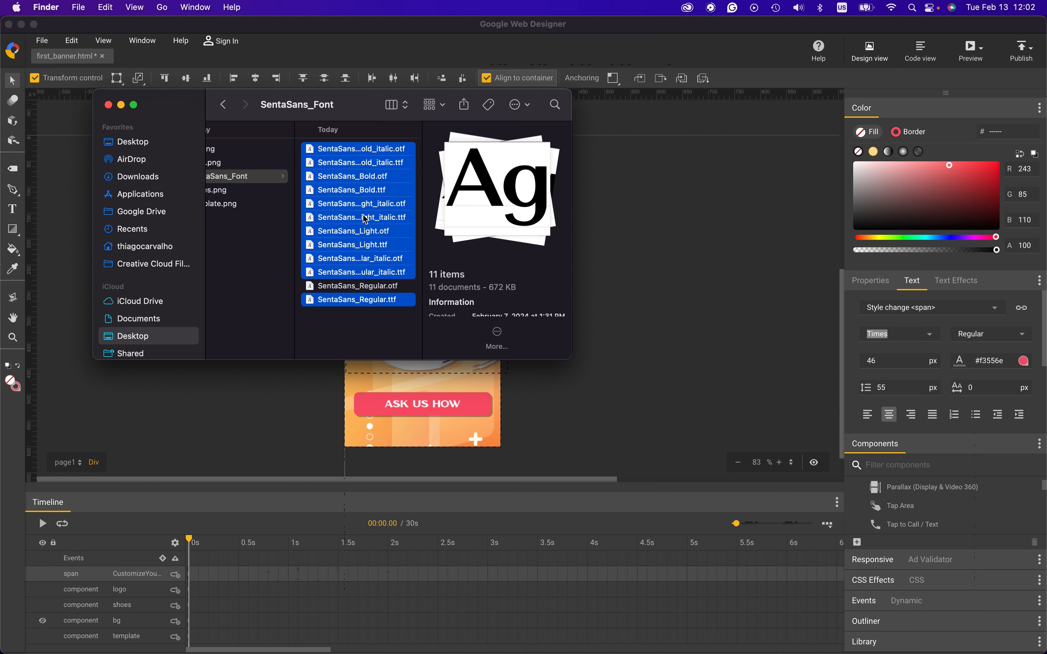
left_click(386, 183, "super")
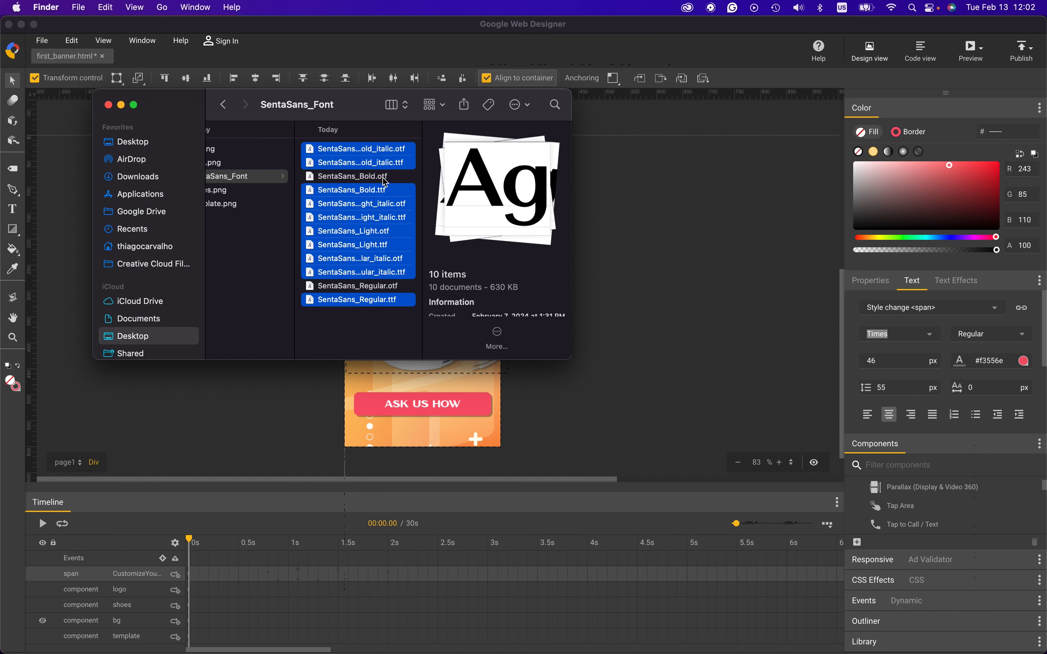
key("super+BackSpace")
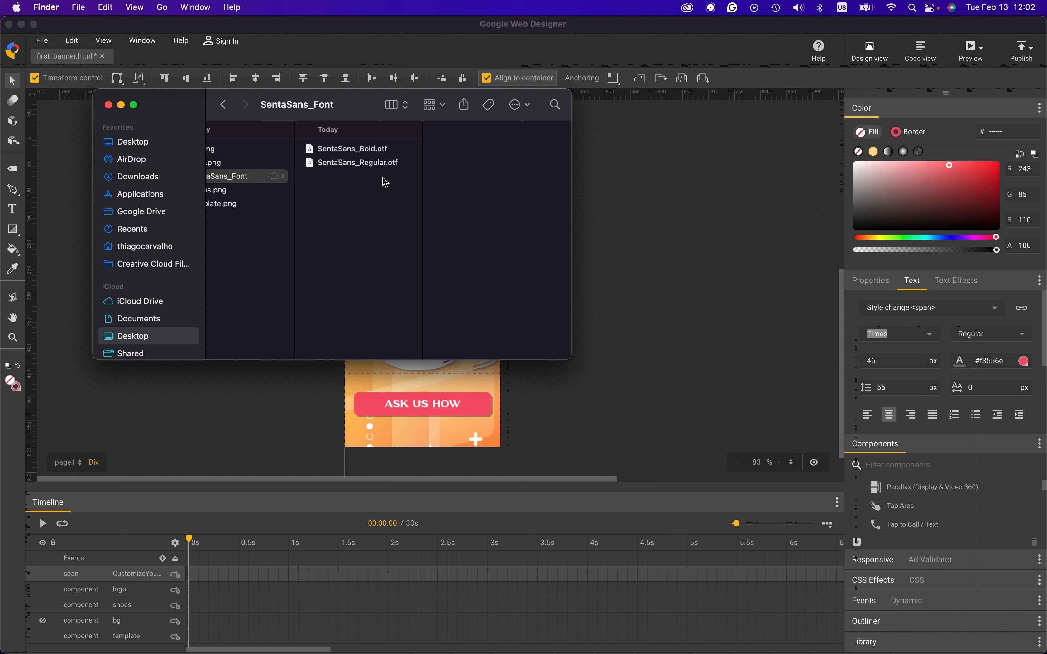
Check the SentaSans_Font folder's location and contents inside the banner's assets folder in Finder
left_click(709, 220)
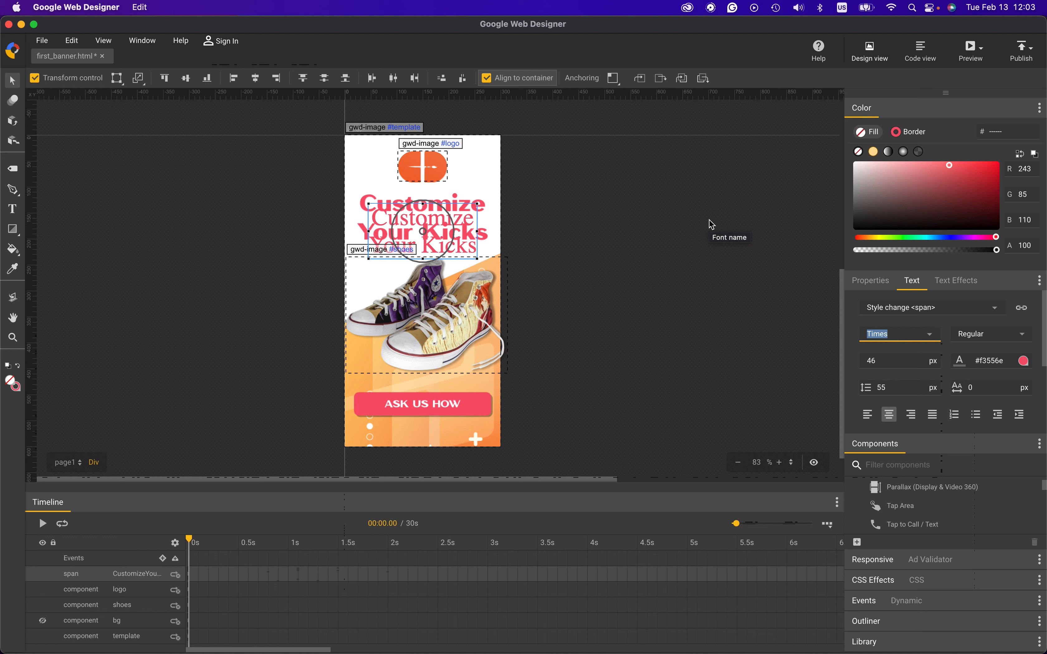
key("super+Tab")
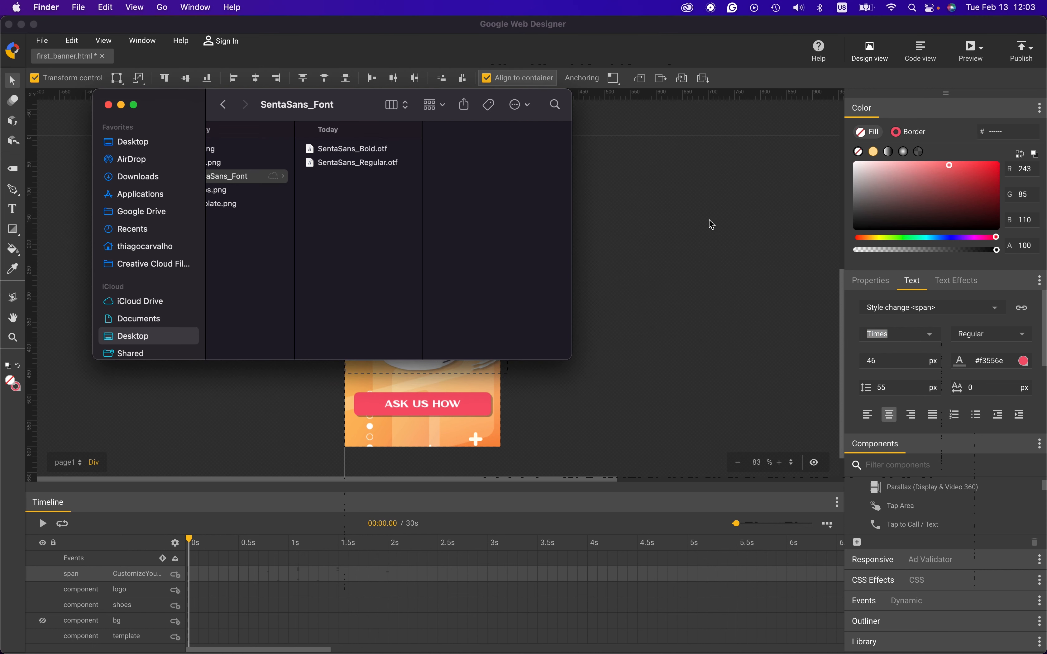
key("super+Up")
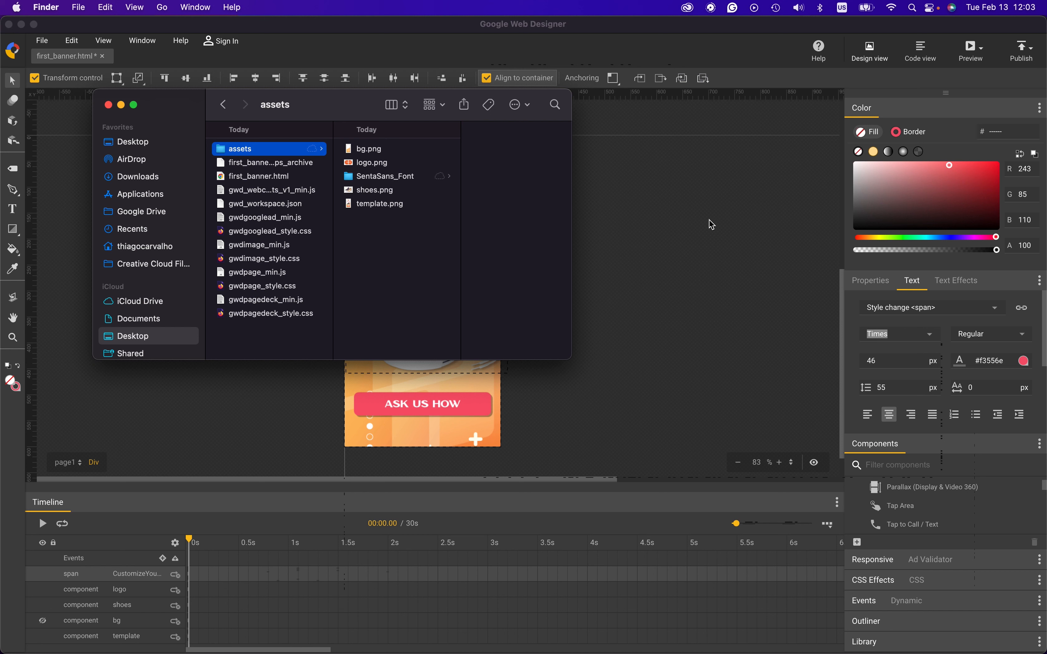
key("Right")
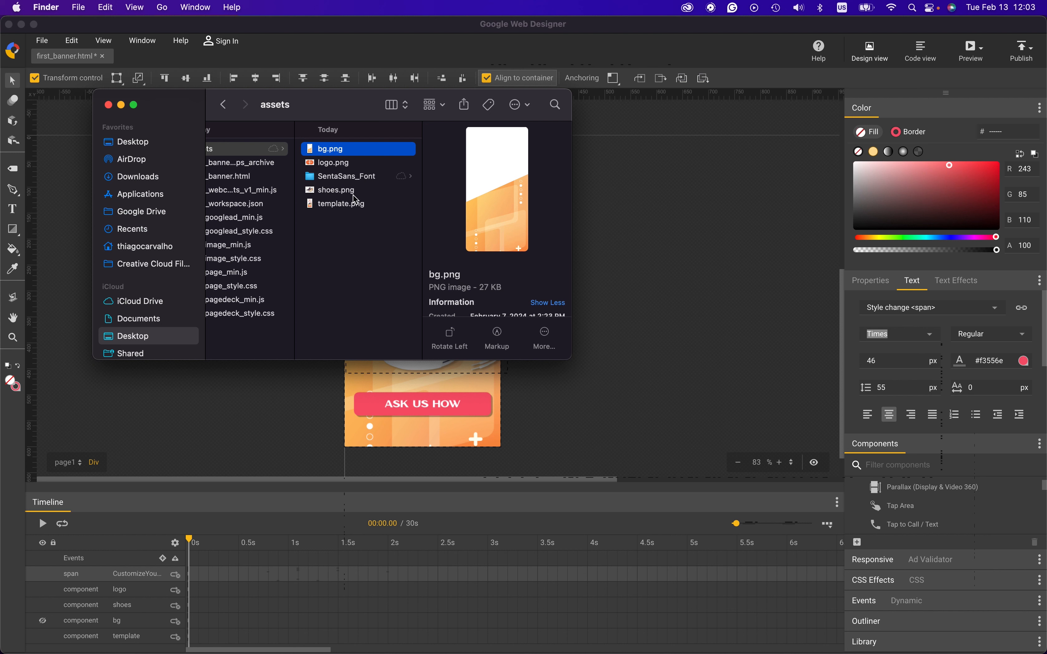
left_click(347, 180)
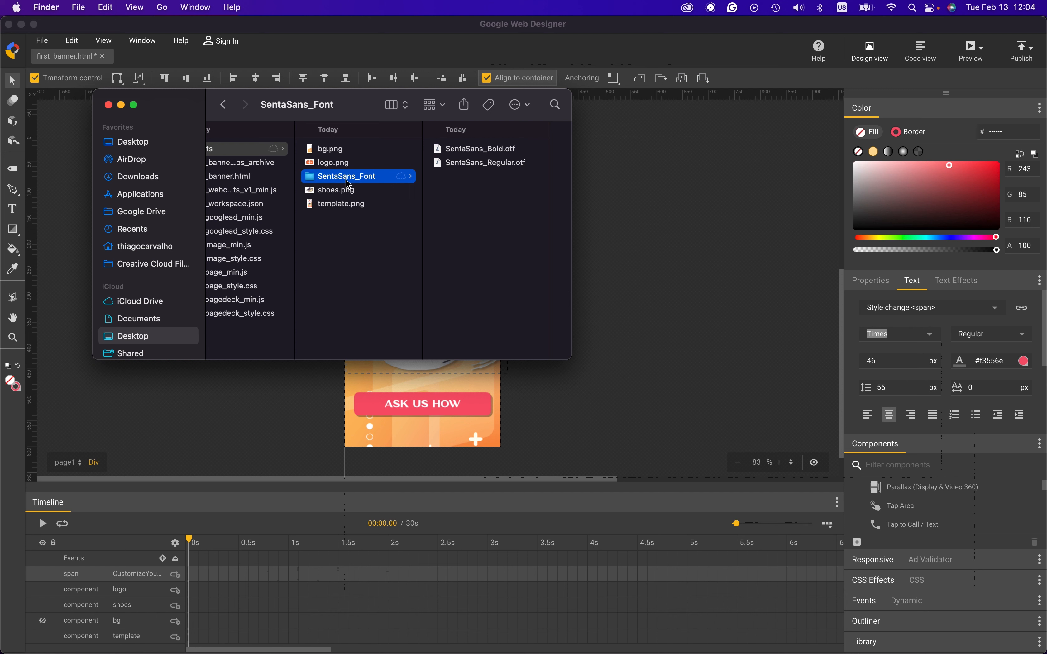
key("super+Tab")
key("super+Tab")
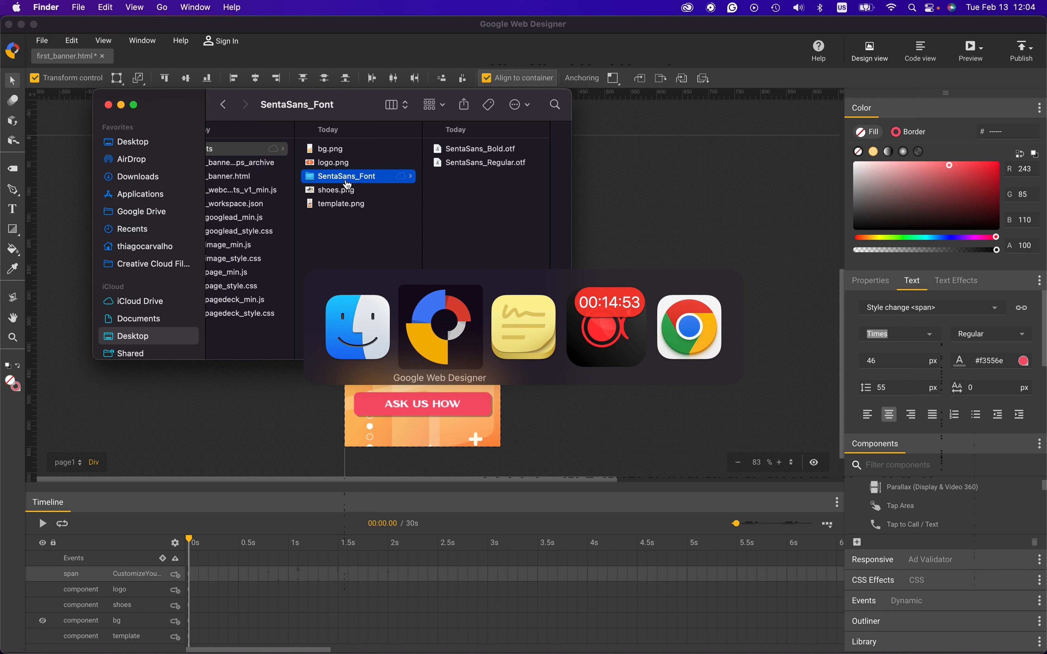
scroll(728, 212, "down", 5)
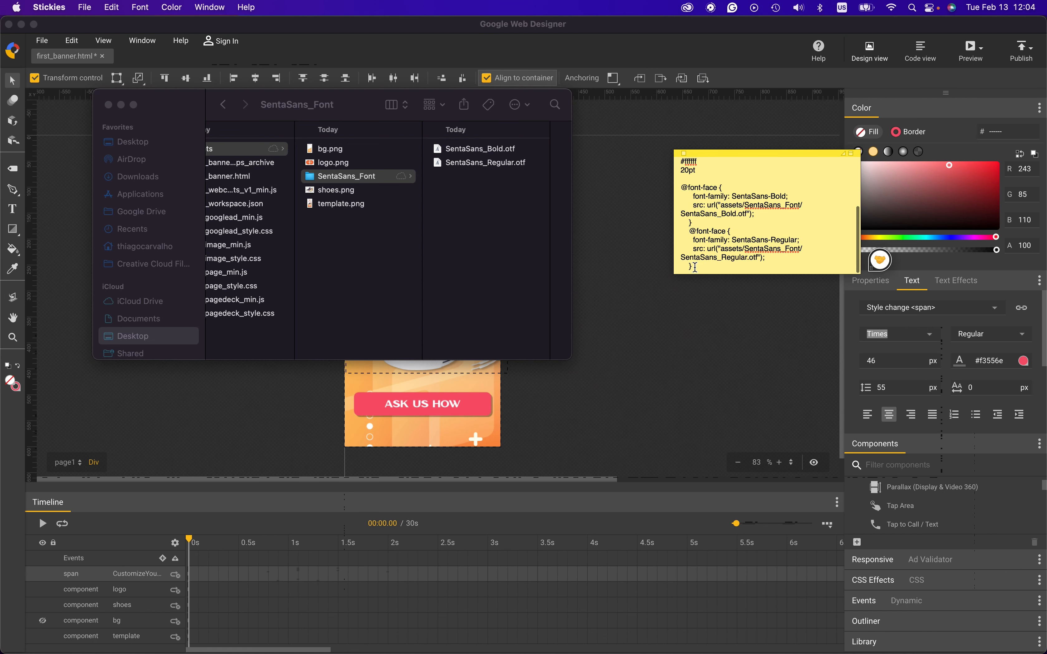
left_click_drag(694, 266, 681, 188)
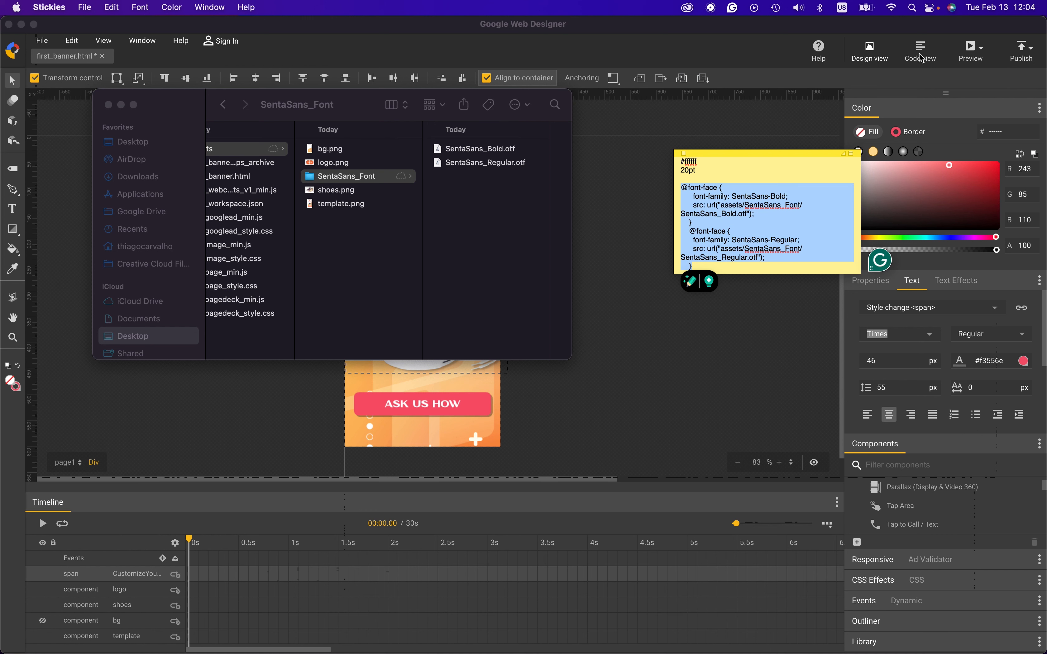
left_click(628, 202)
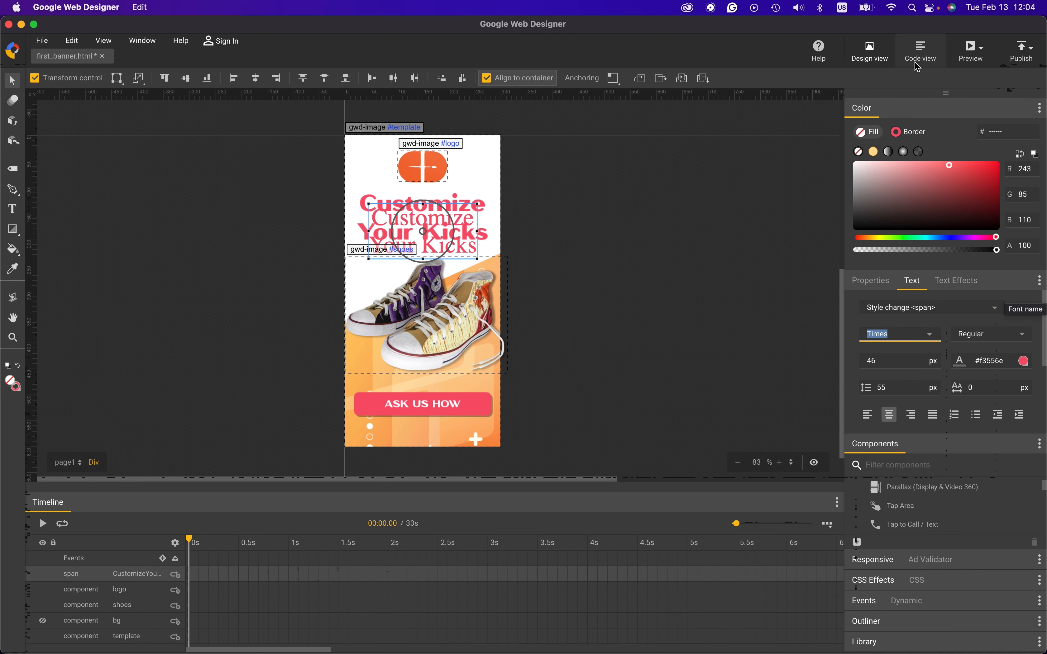
Examine the banner's source code, from the CSS rules of its elements to the body markup and scripts
left_click(919, 51)
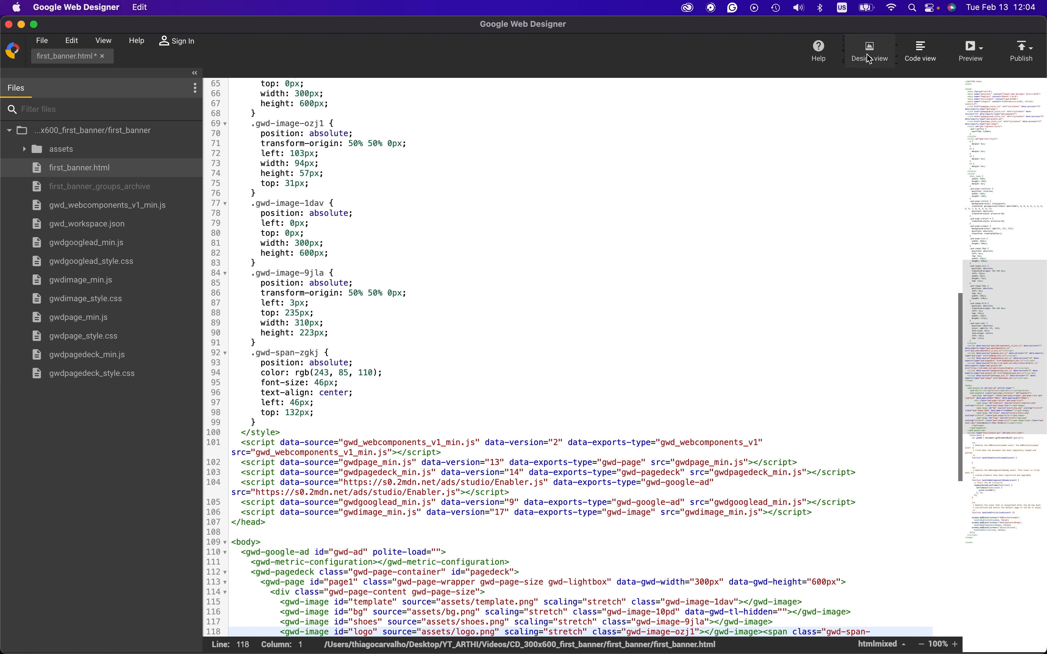
left_click(867, 55)
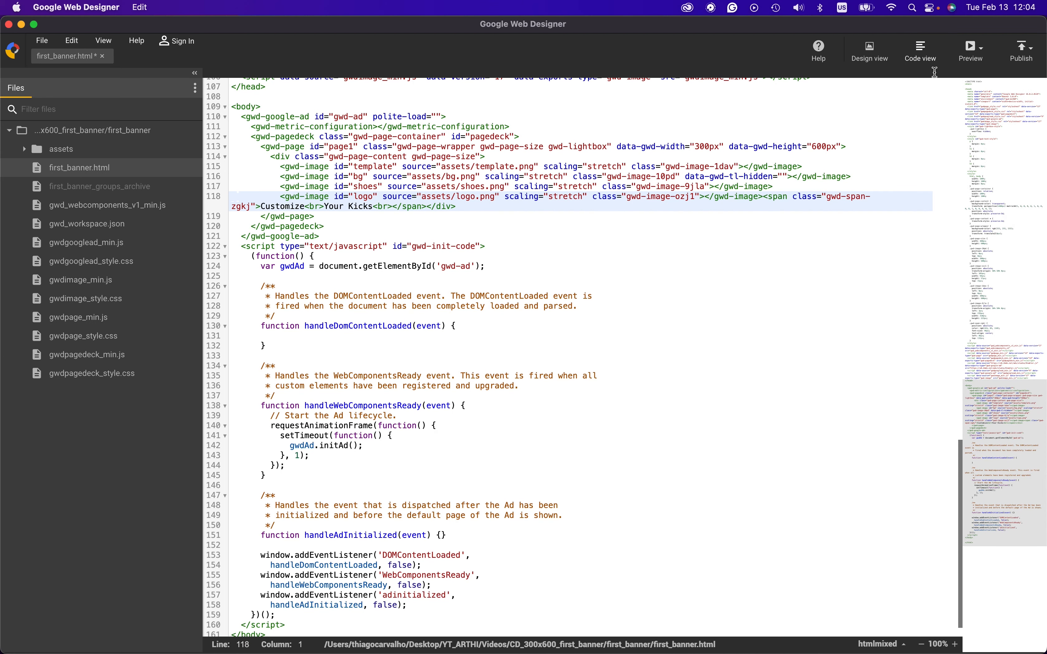
scroll(394, 254, "up", 1)
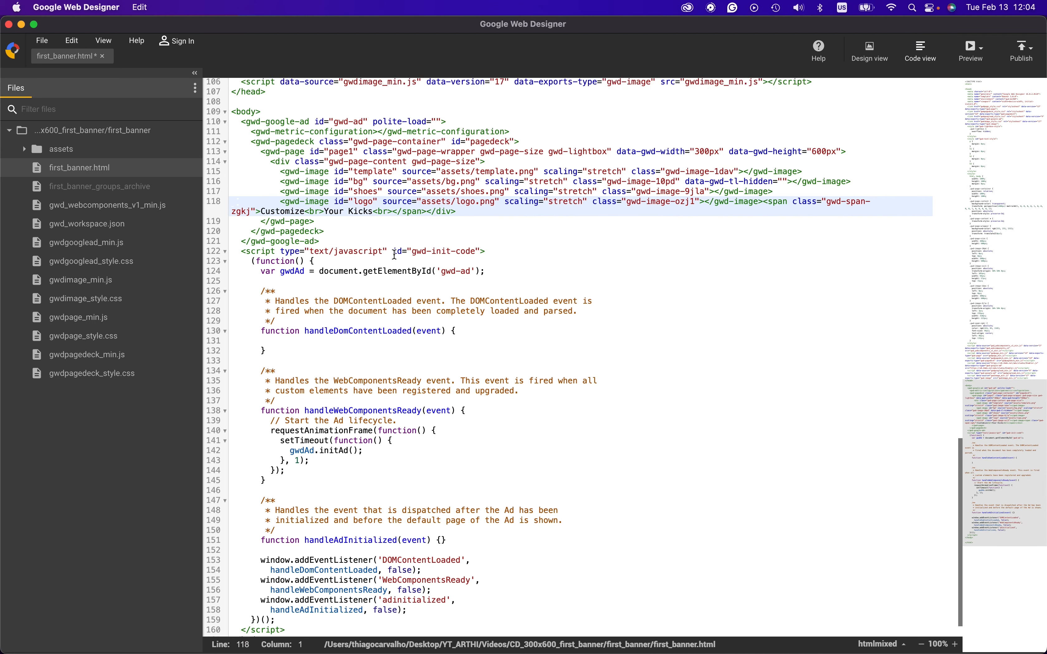
scroll(395, 255, "up", 10)
scroll(395, 255, "down", 8)
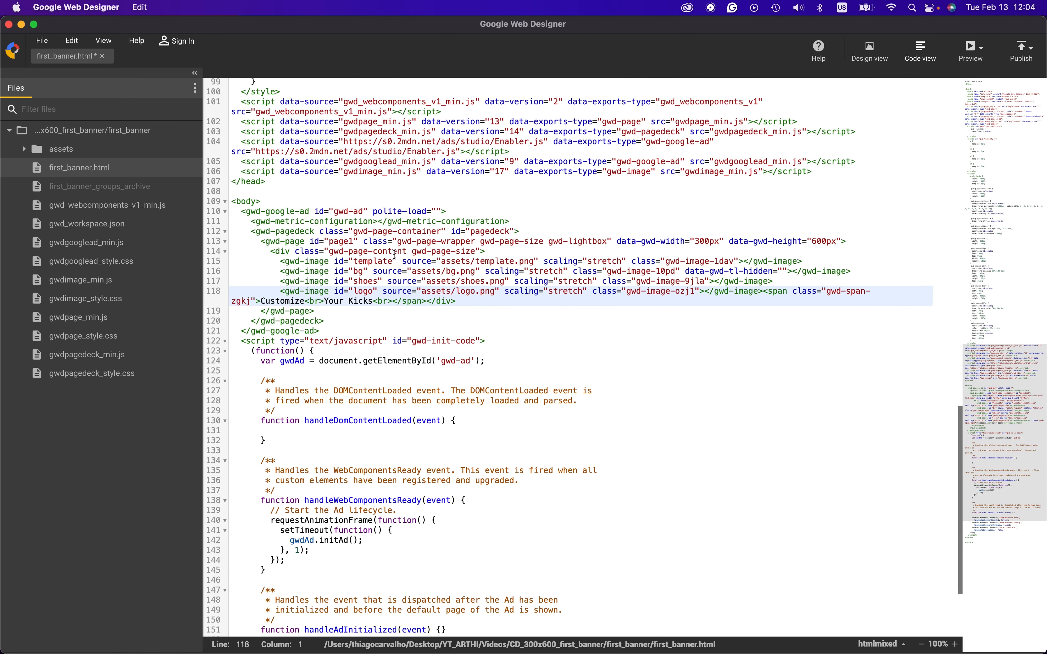
scroll(395, 255, "down", 2)
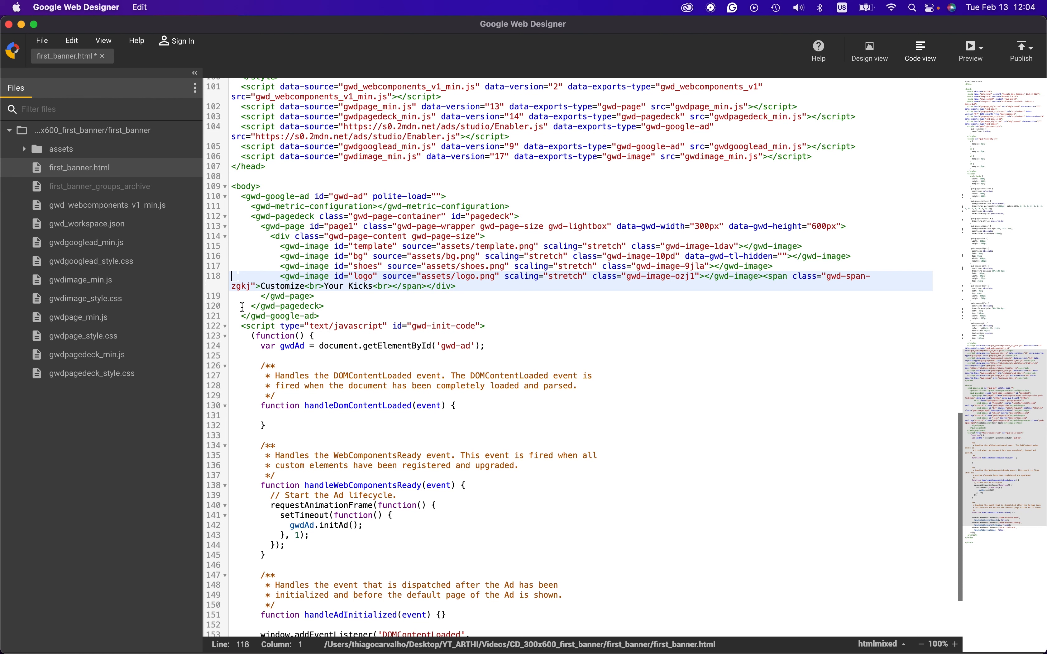
scroll(564, 293, "up", 15)
scroll(564, 293, "up", 3)
scroll(563, 292, "down", 7)
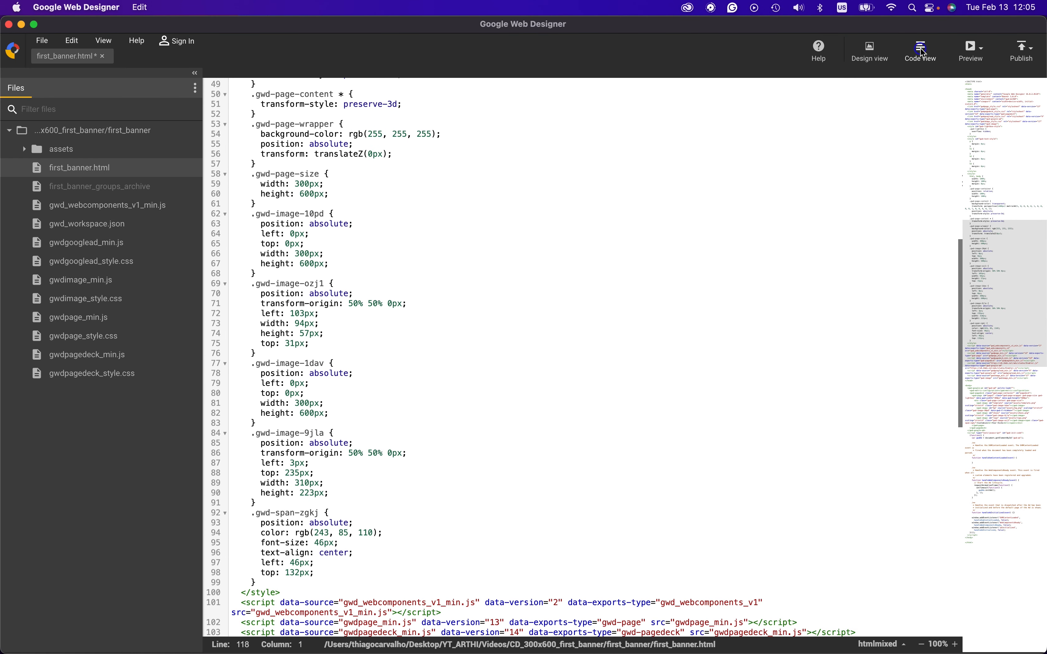
Return to the design view and set the title's font to Verdana
left_click(869, 57)
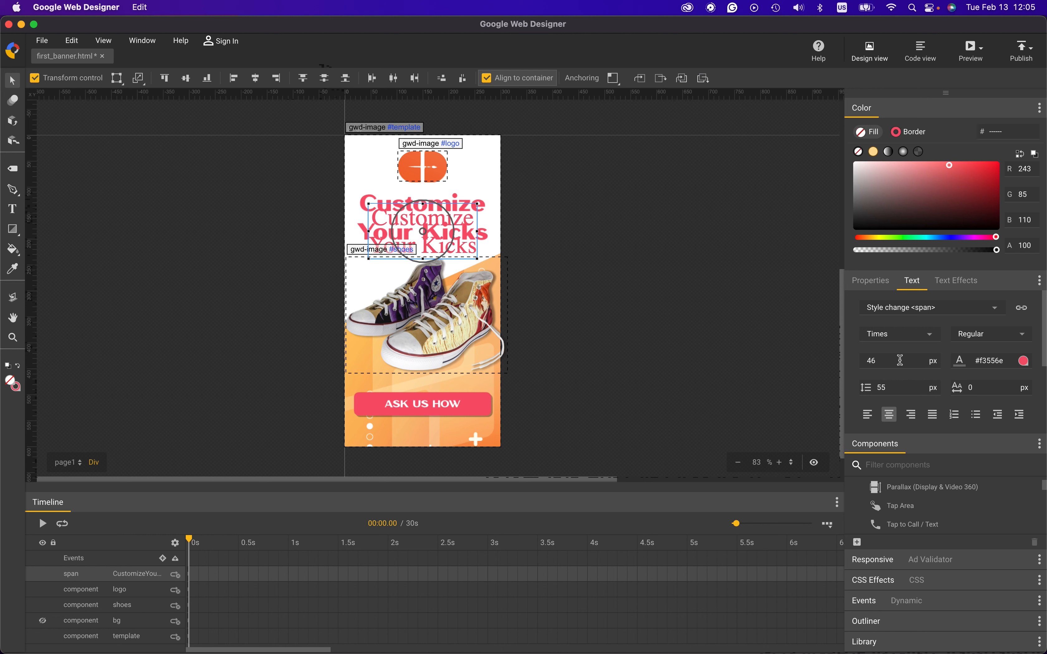
left_click(933, 335)
left_click(892, 548)
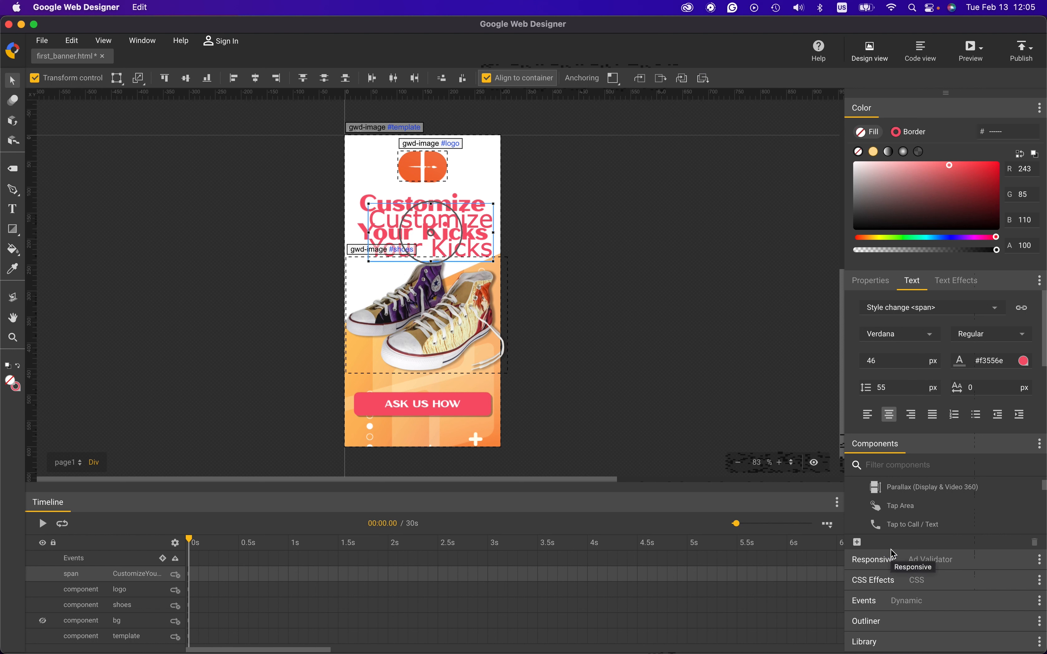
Search the banner's code for verdana and look over the title's CSS rule and the style blocks in the head
left_click(921, 51)
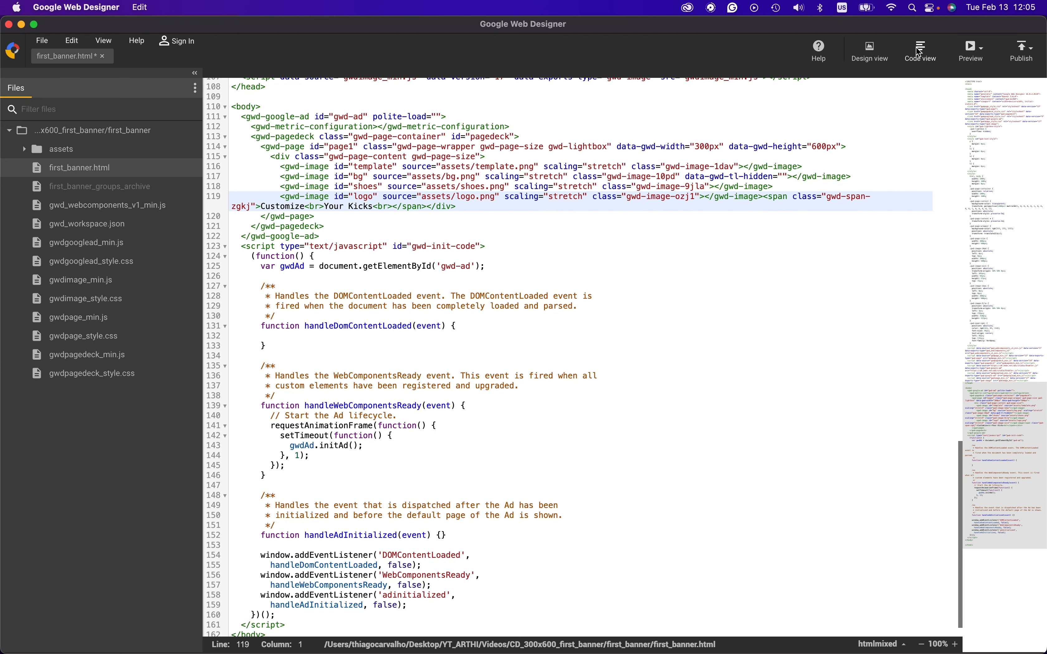
key("super+f")
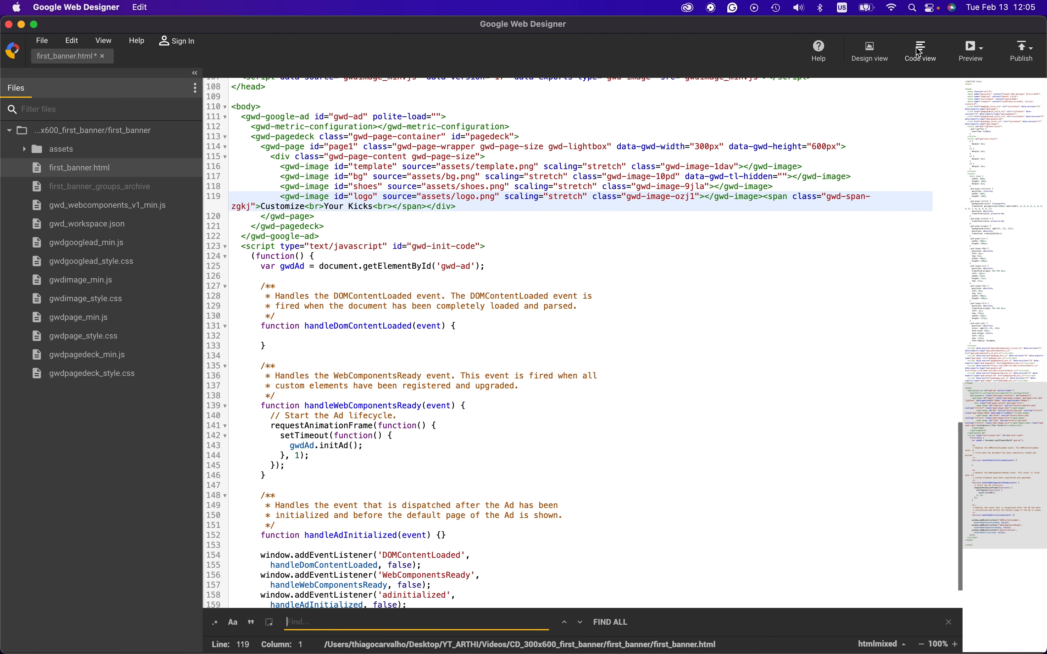
type("verdana")
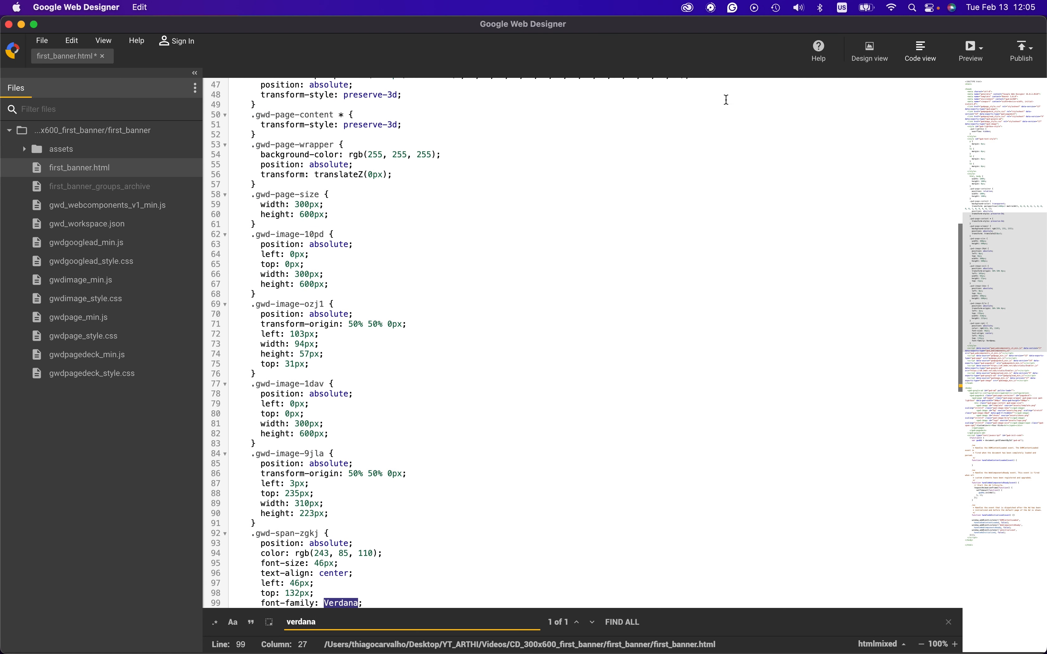
scroll(561, 372, "down", 5)
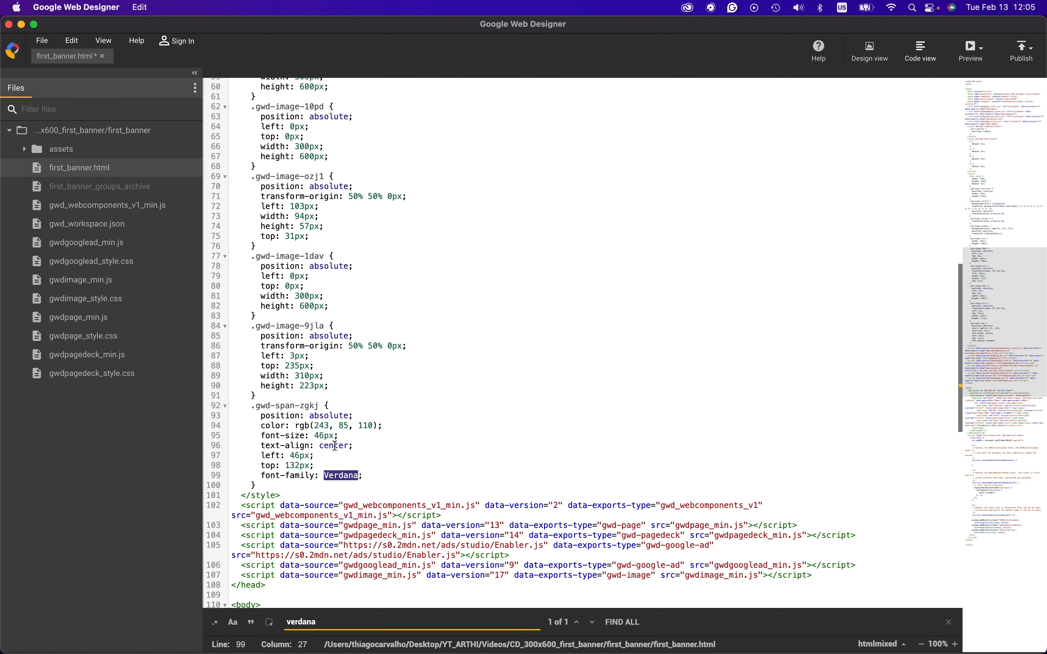
scroll(336, 446, "up", 20)
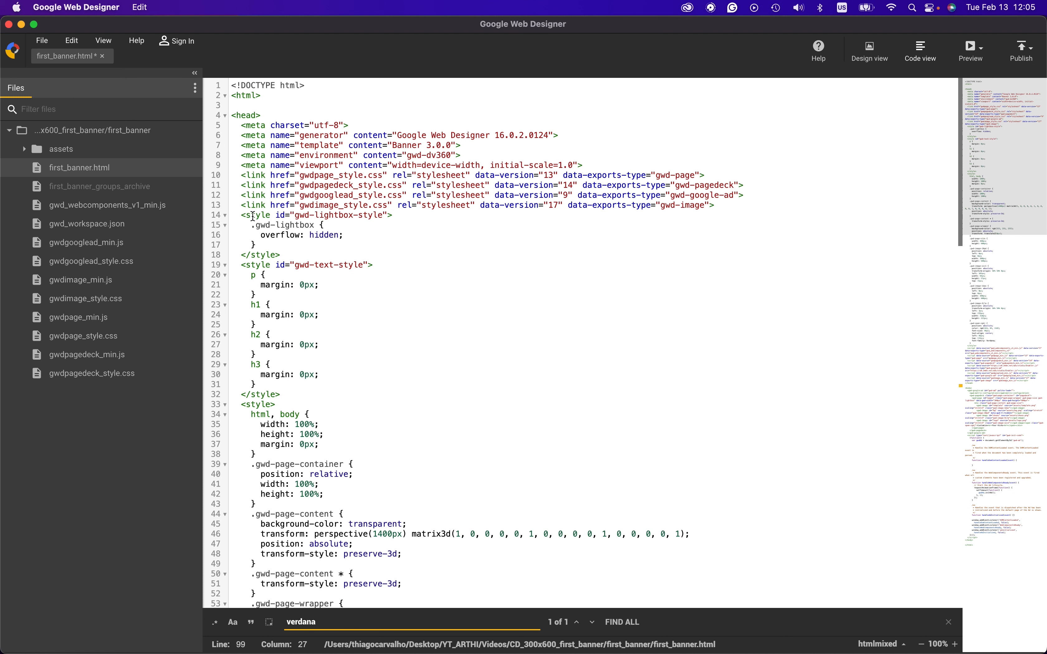
left_click_drag(241, 215, 320, 251)
left_click_drag(241, 266, 326, 385)
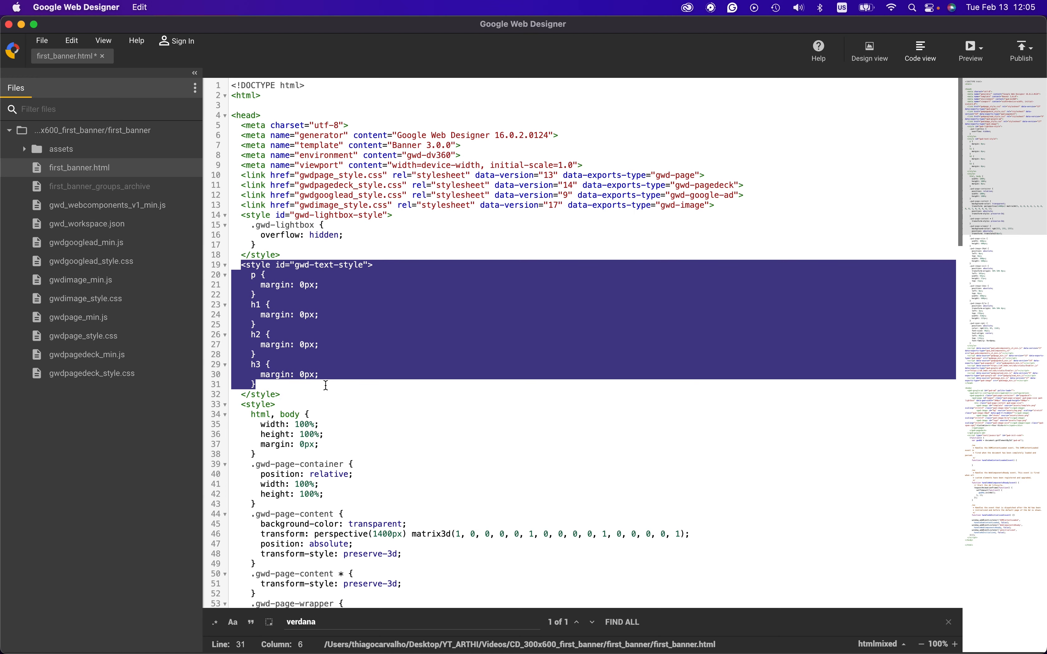
left_click(288, 405)
key("Return")
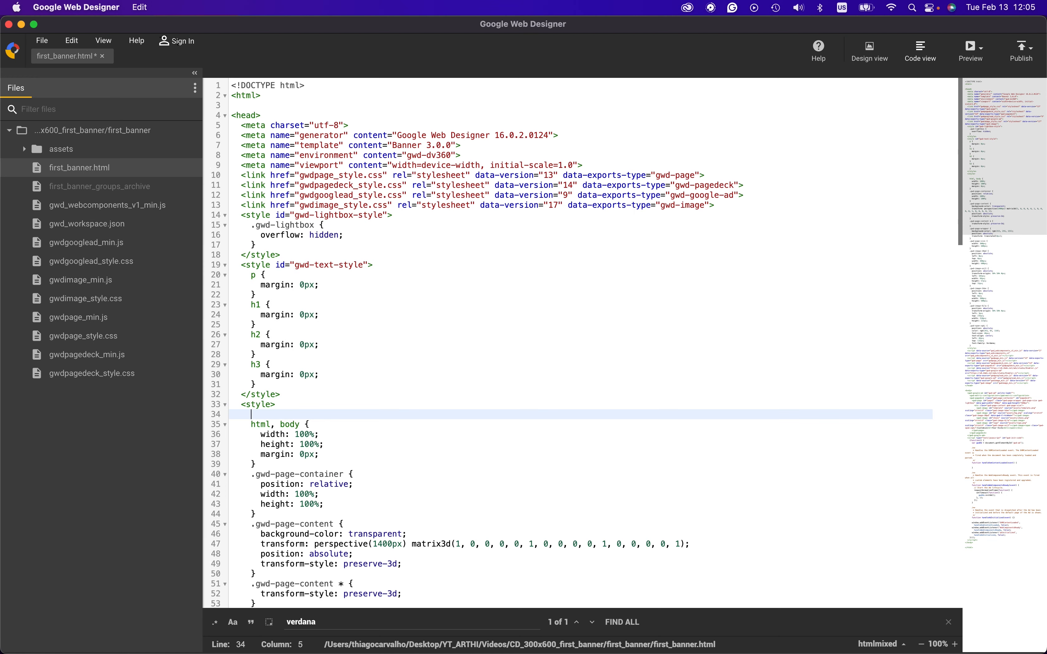
type("@font-face {   font-family: SentaSans-Bold;   src: url(\"assets/SentaSans_Font/SentaSans_Bold.otf\"); } @font-face {   font-family: SentaSans-Regular;   src: url(\"assets/SentaSans_Font/SentaSans_Regular.otf\"); }")
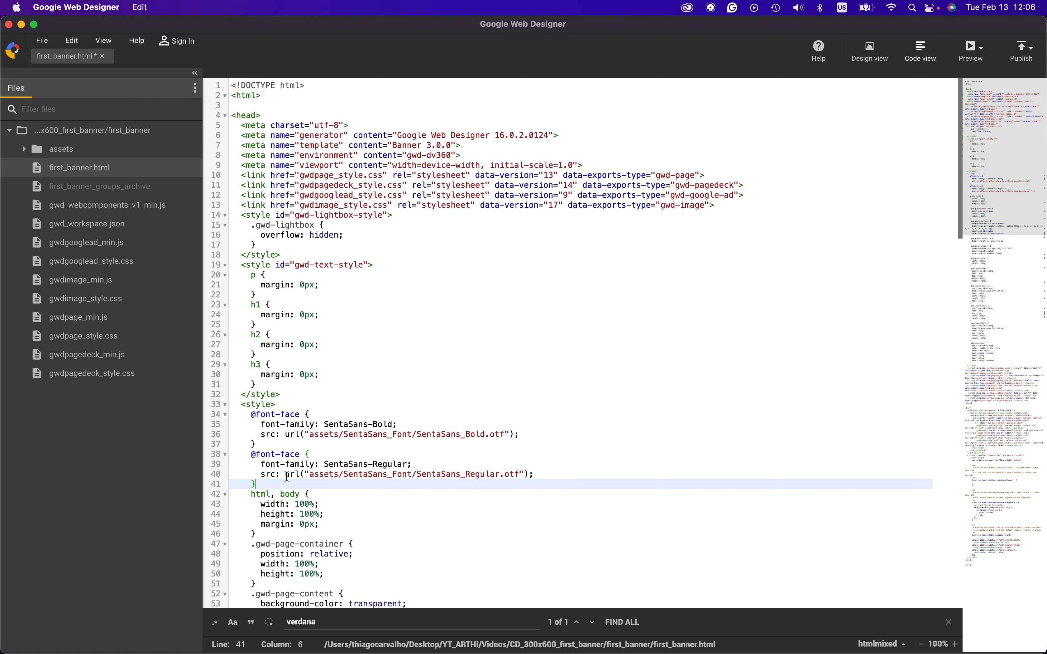
scroll(363, 416, "down", 5)
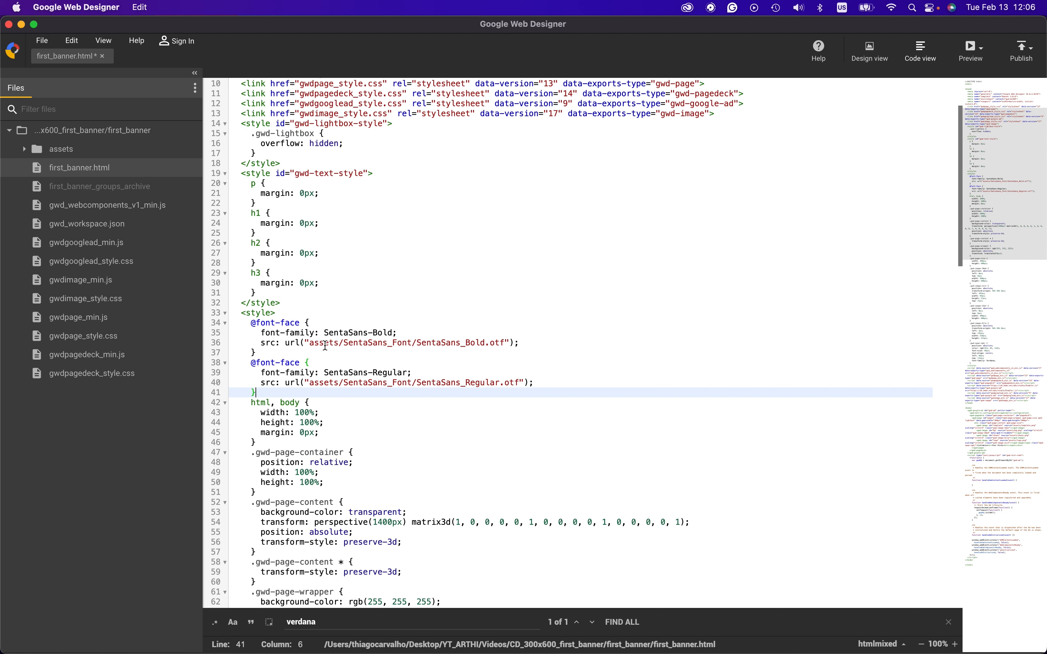
left_click_drag(311, 343, 343, 343)
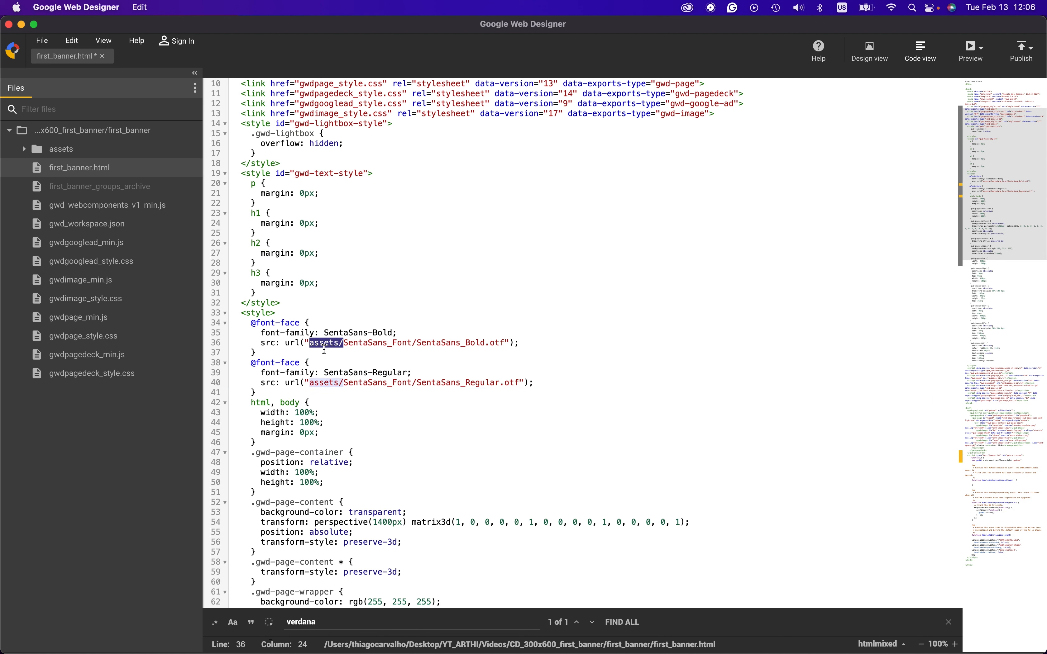
key("super+Tab")
key("super+Tab")
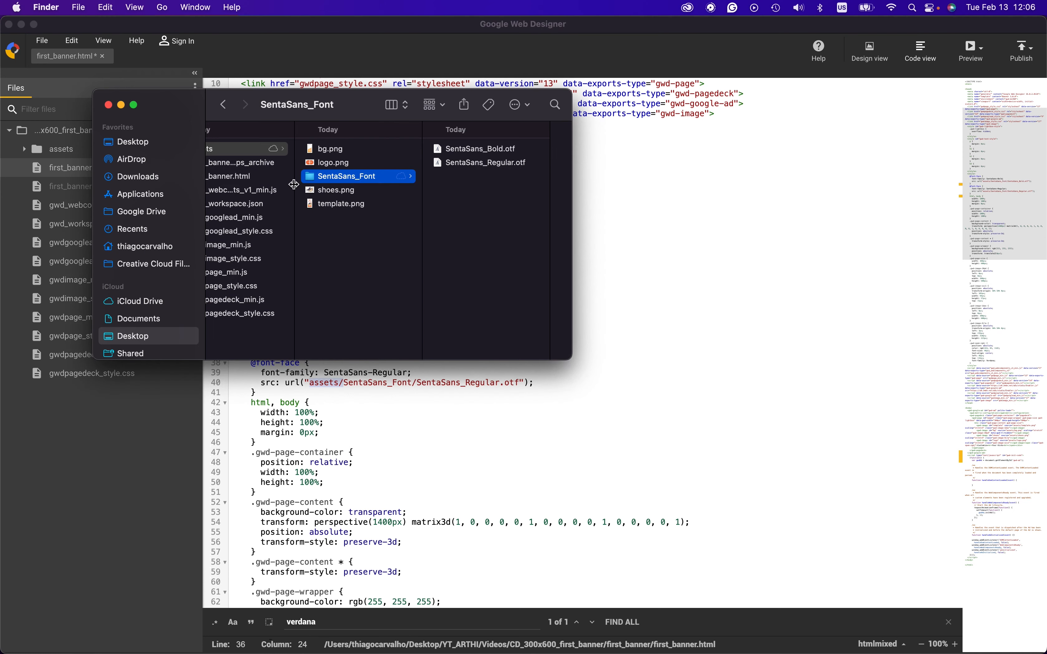
left_click_drag(349, 107, 480, 91)
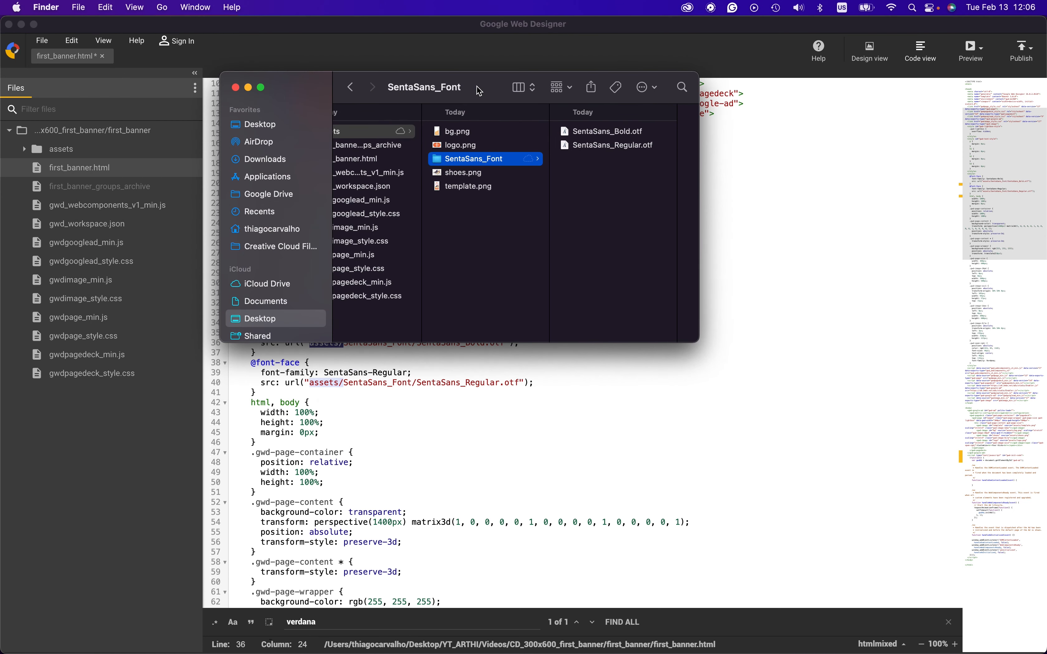
key("Left")
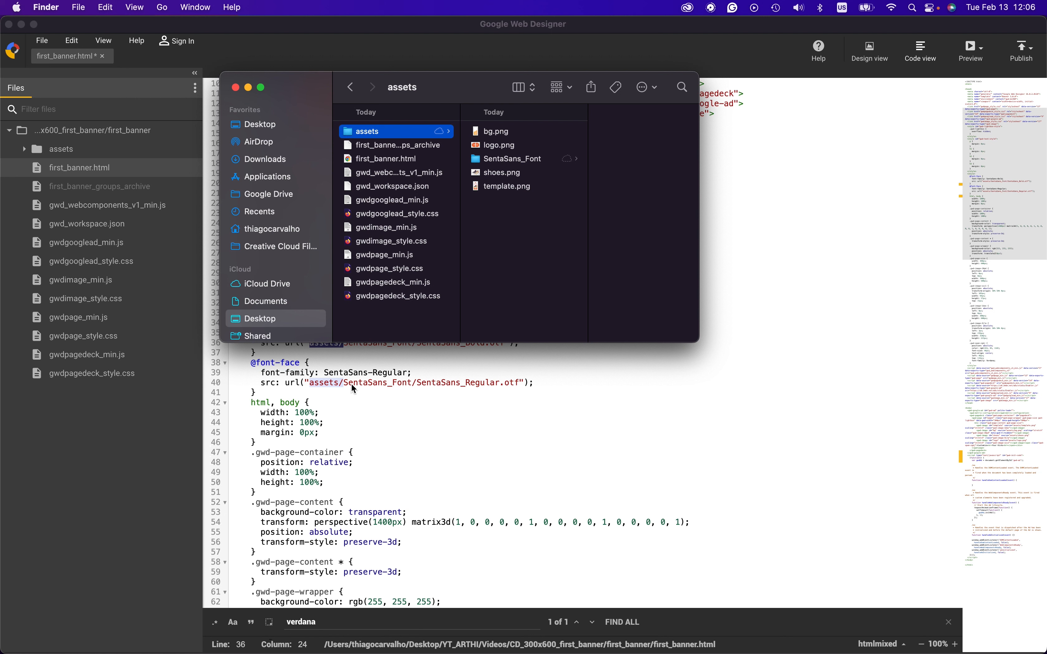
left_click(501, 161)
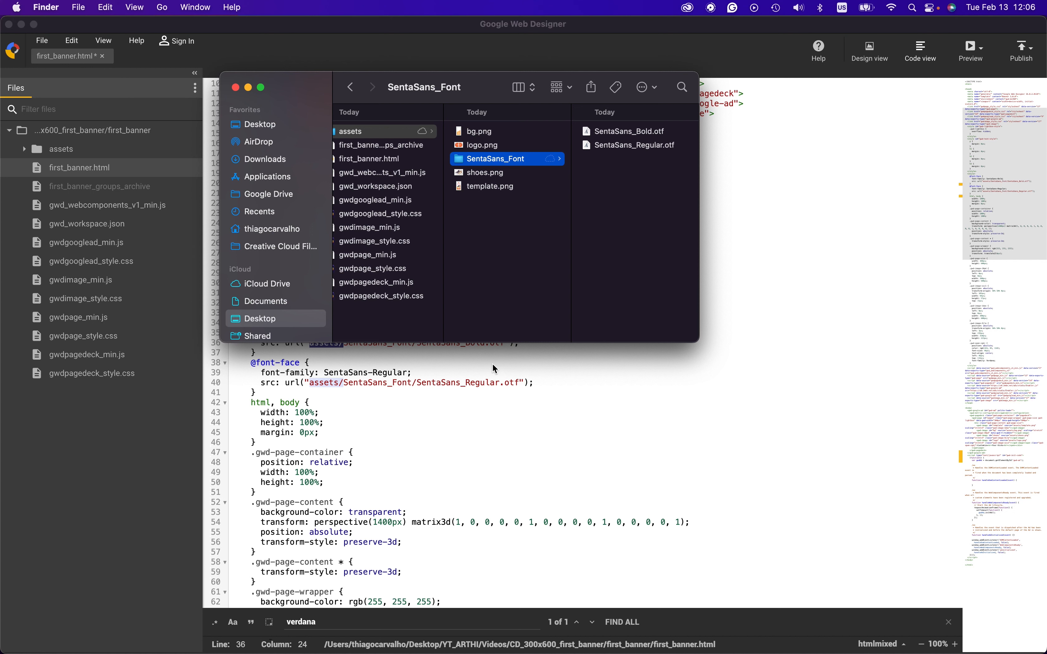
scroll(496, 368, "up", 3)
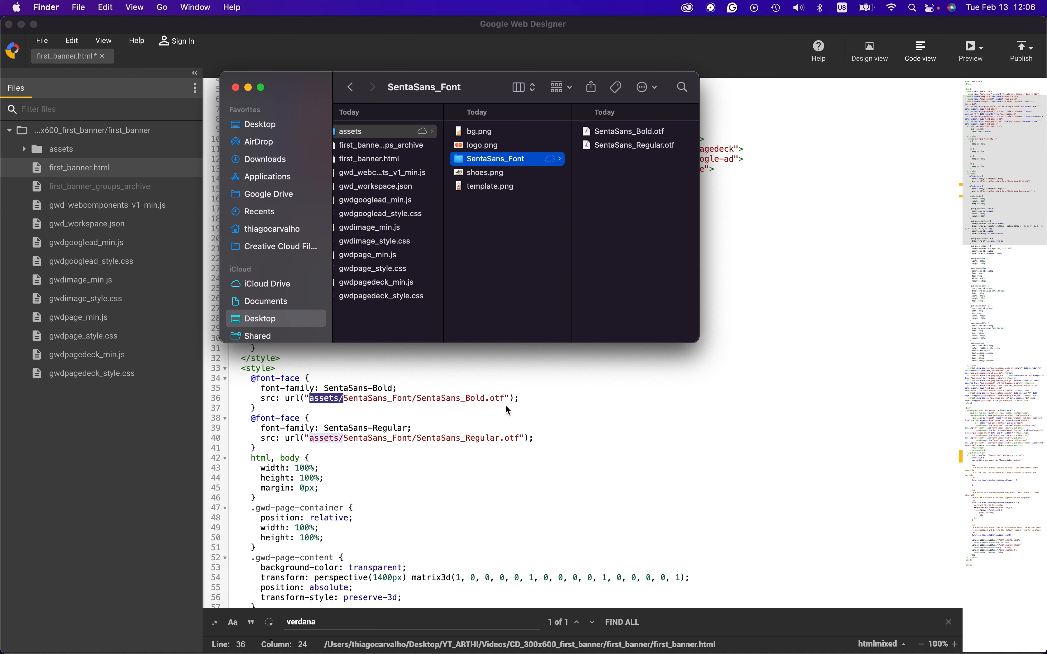
Back in Google Web Designer, copy the SentaSans-Bold family name, replace Verdana with it in the title's CSS rule, and save the file
left_click(385, 426)
left_click_drag(325, 389, 372, 388)
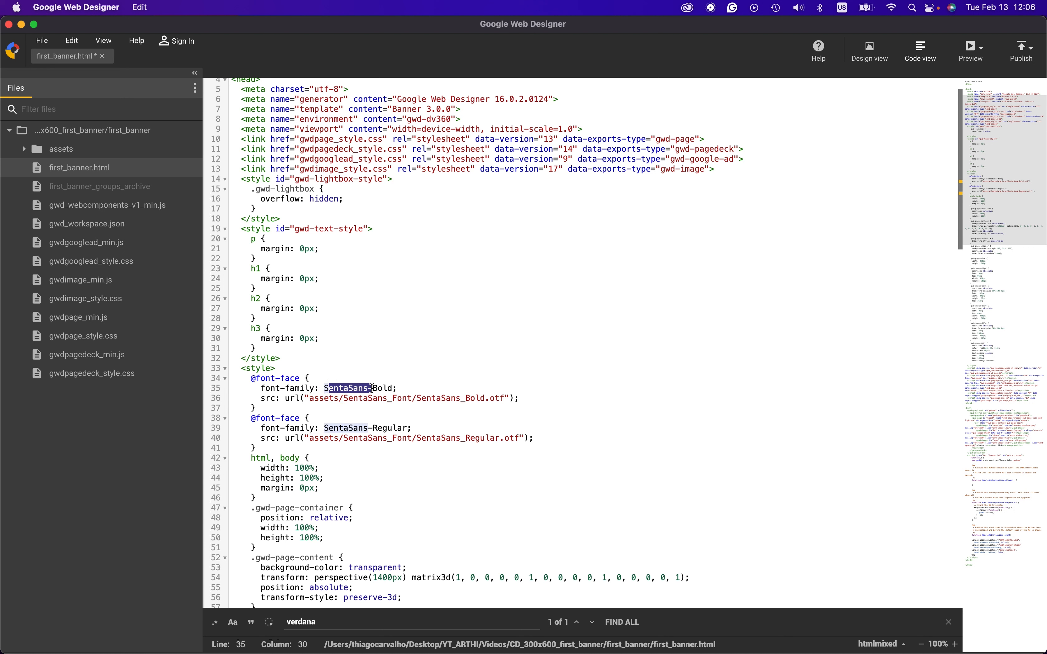
left_click_drag(334, 428, 382, 429)
left_click_drag(324, 388, 394, 388)
key("super+c")
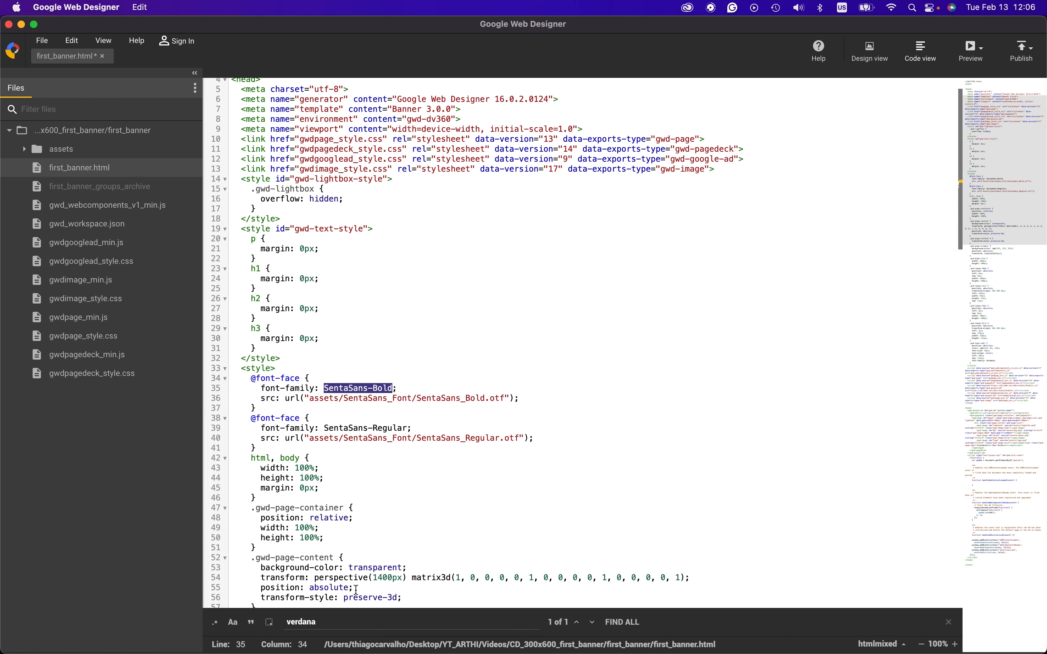
left_click(591, 623)
scroll(385, 528, "down", 4)
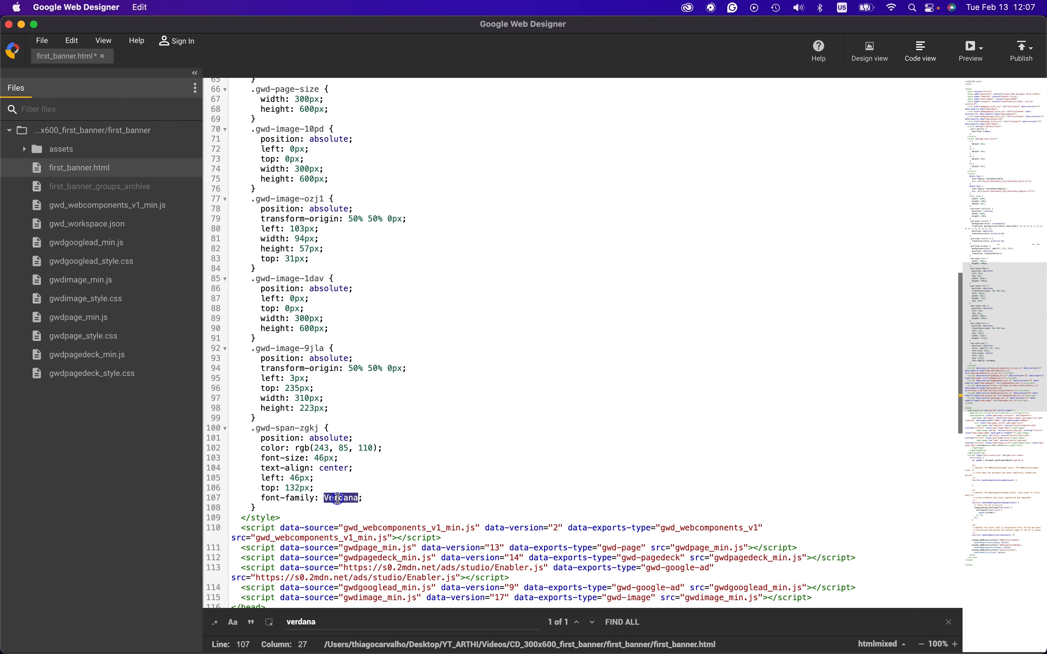
key("super+v")
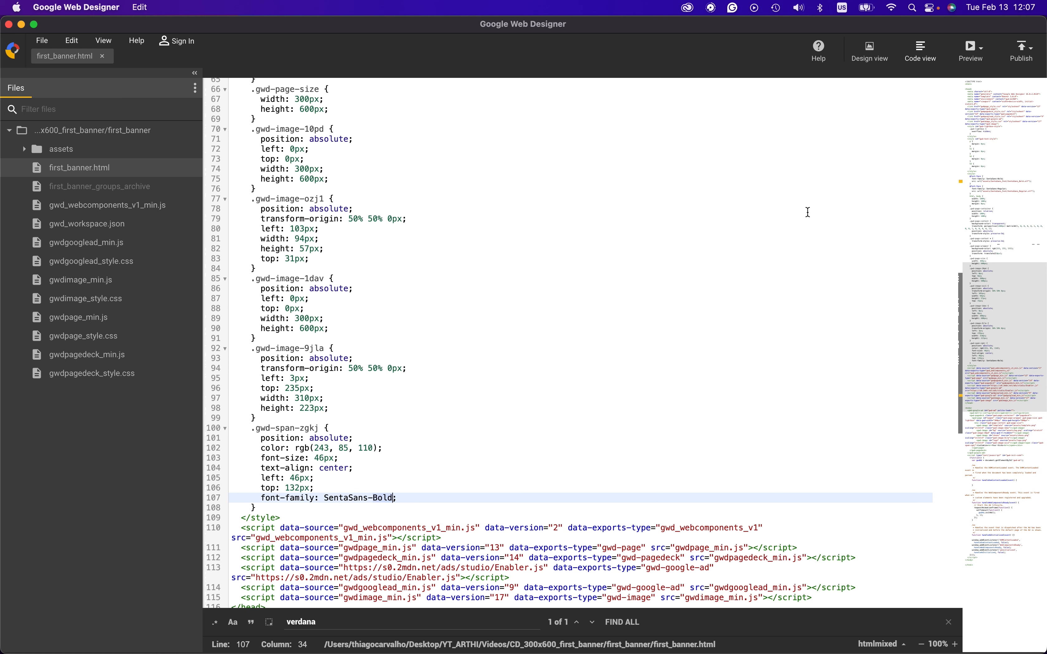
Return to the design view and move the title up and left until it covers the template's Customize Your Kicks text
left_click(874, 54)
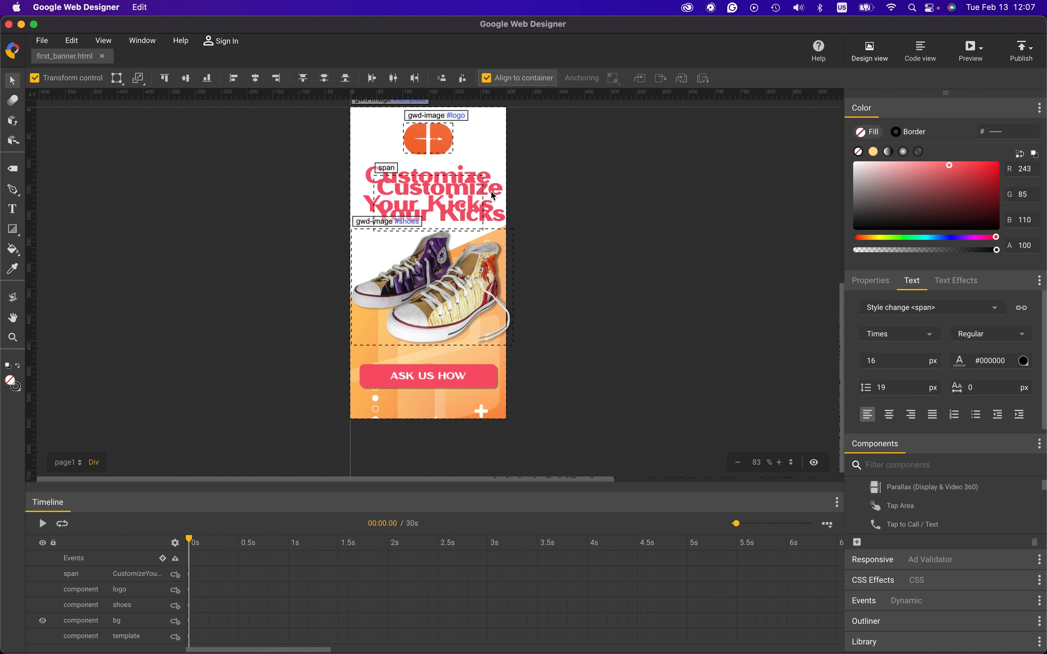
left_click(493, 196)
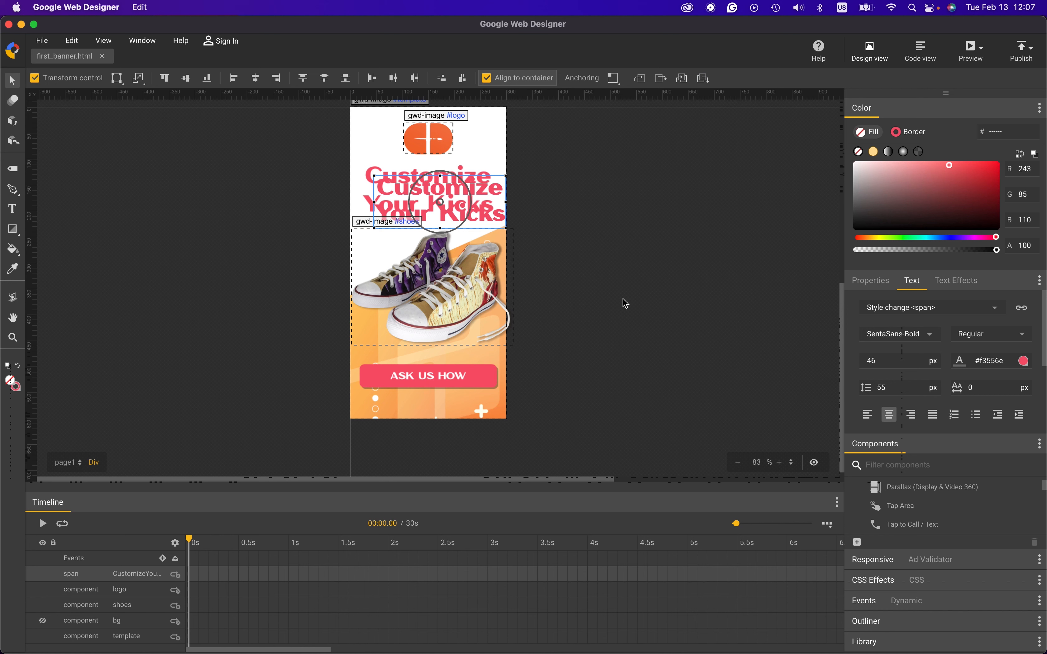
key("shift+Left")
key("shift+Left")
key("shift+Left")
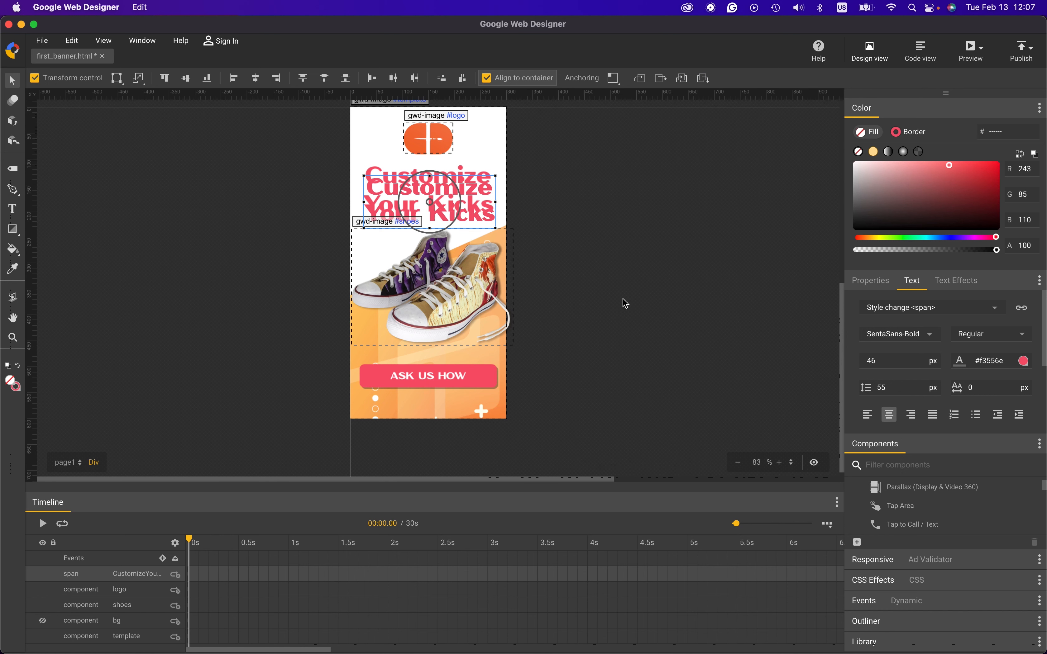
key("shift+Up")
key("shift+Up")
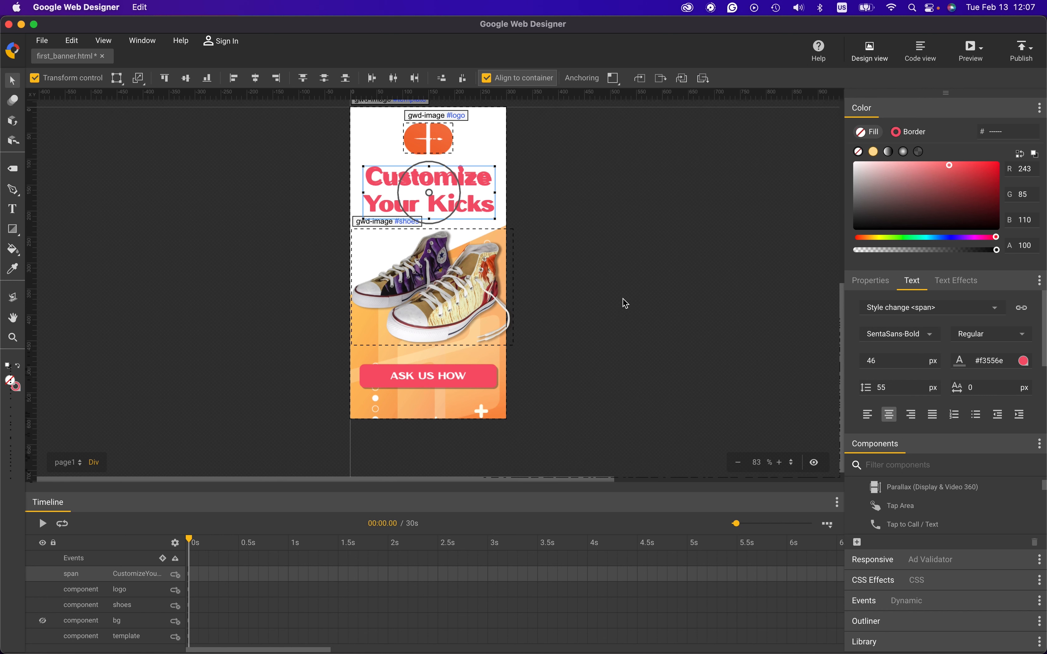
key("Up")
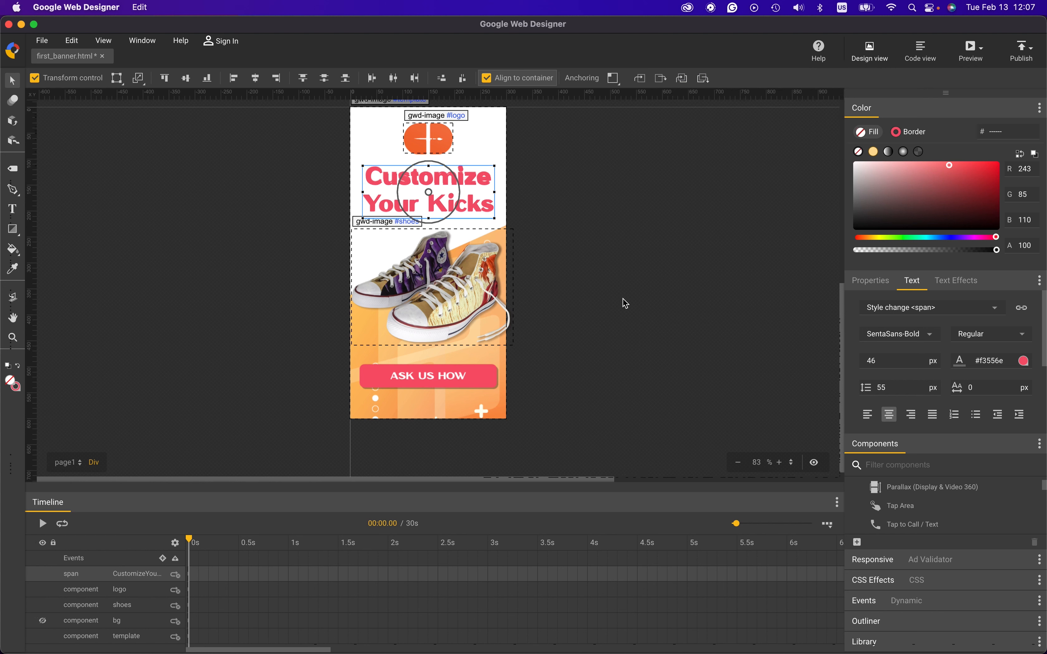
Centre the title horizontally within the banner
key("Left")
key("Right")
left_click(255, 82)
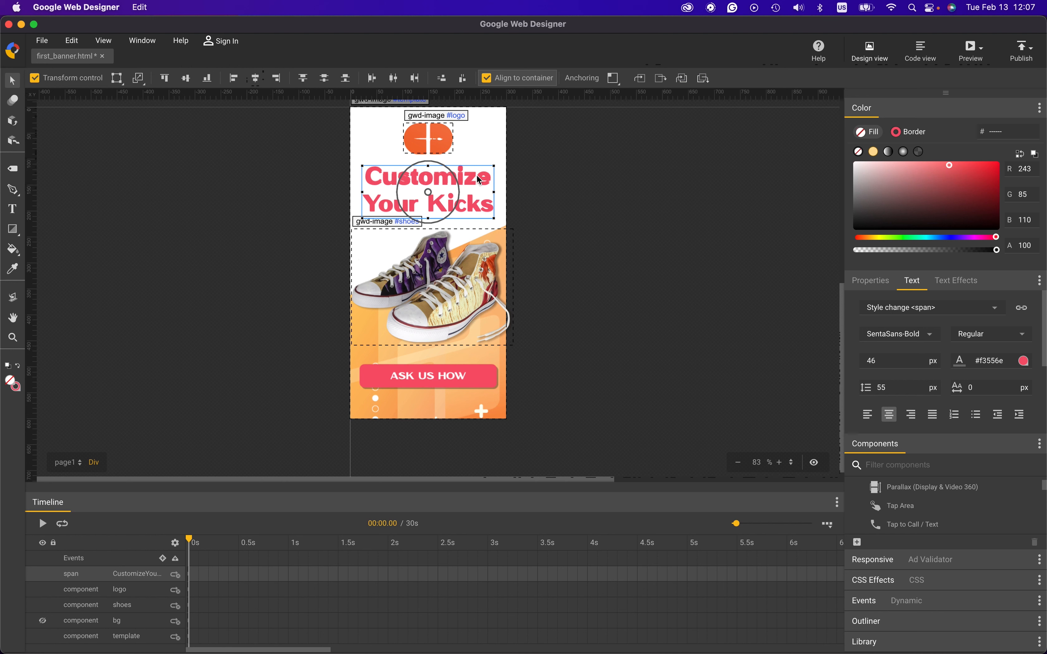
Lock the bg, shoes and logo layers in the timeline
left_click(417, 138)
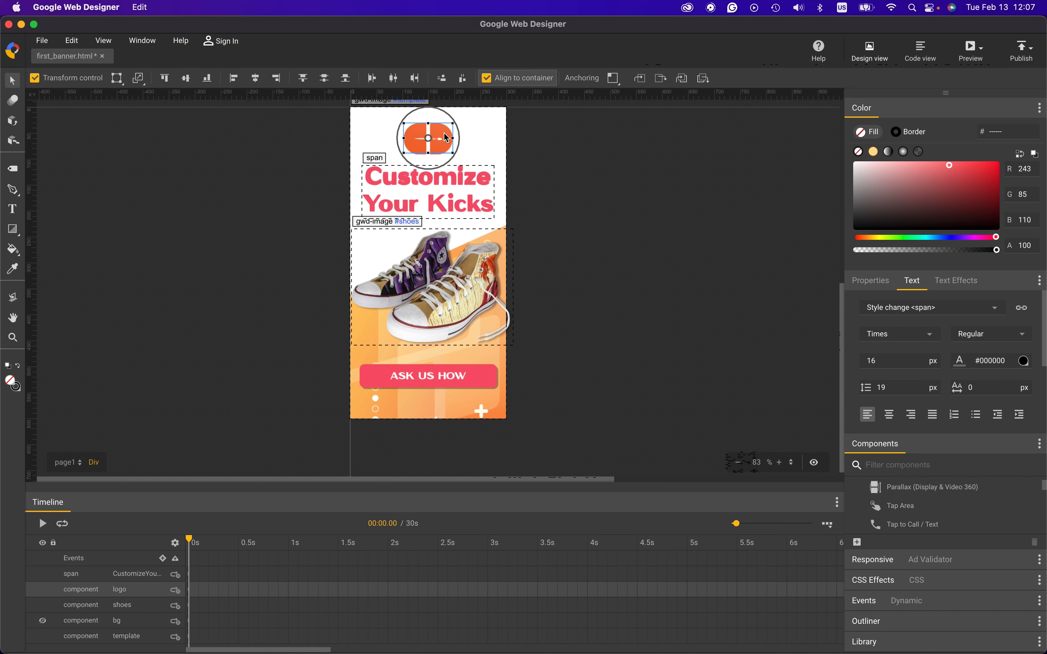
left_click(413, 300)
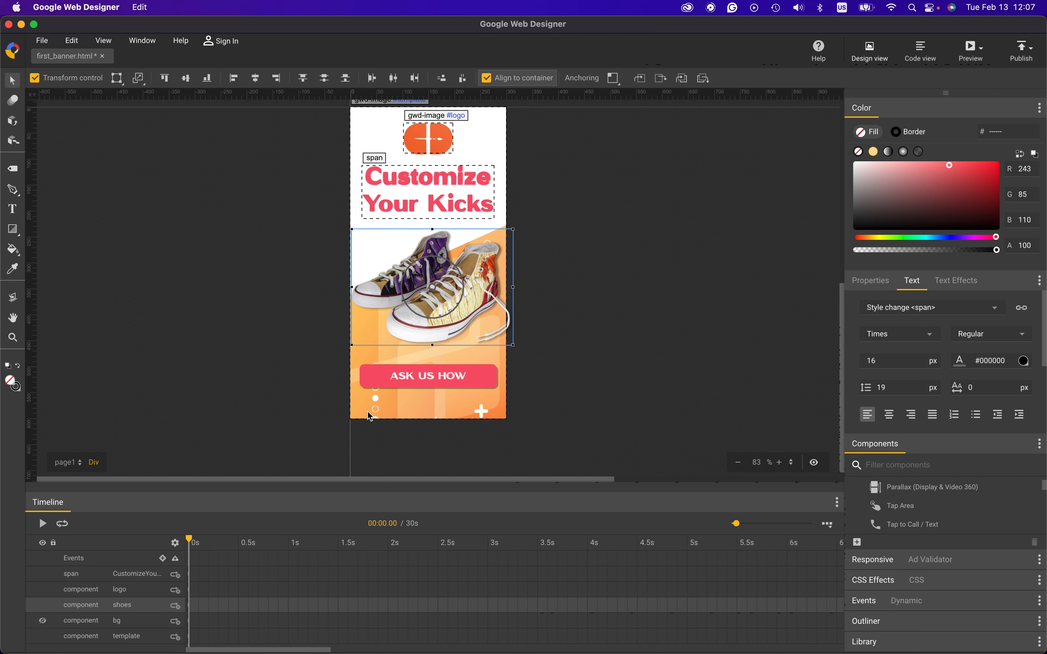
mouse_move(44, 625)
left_click(54, 621)
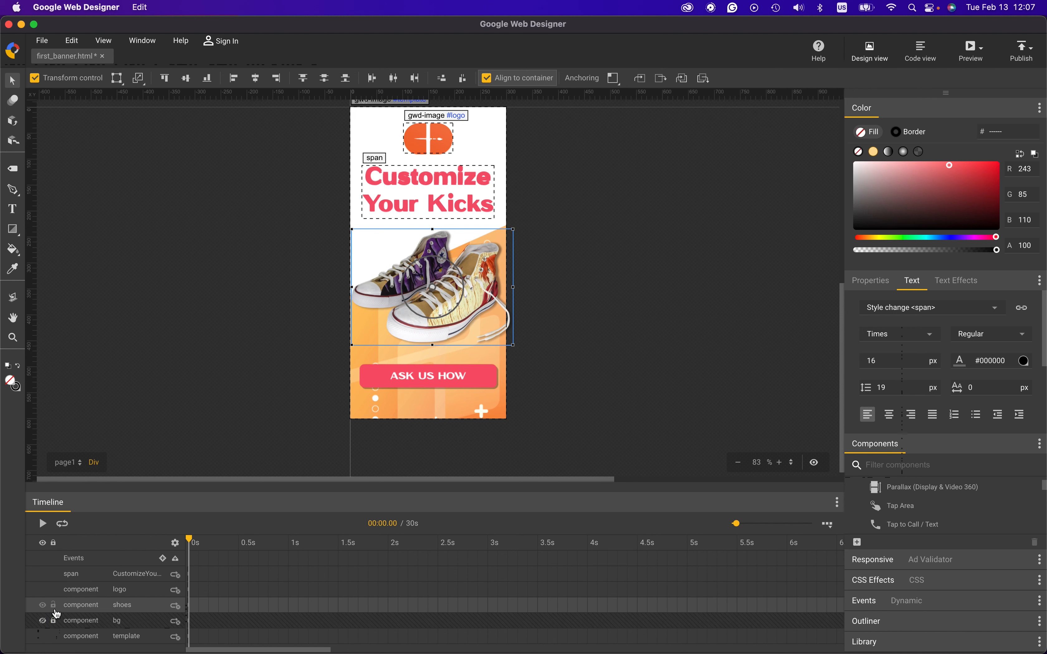
left_click(54, 605)
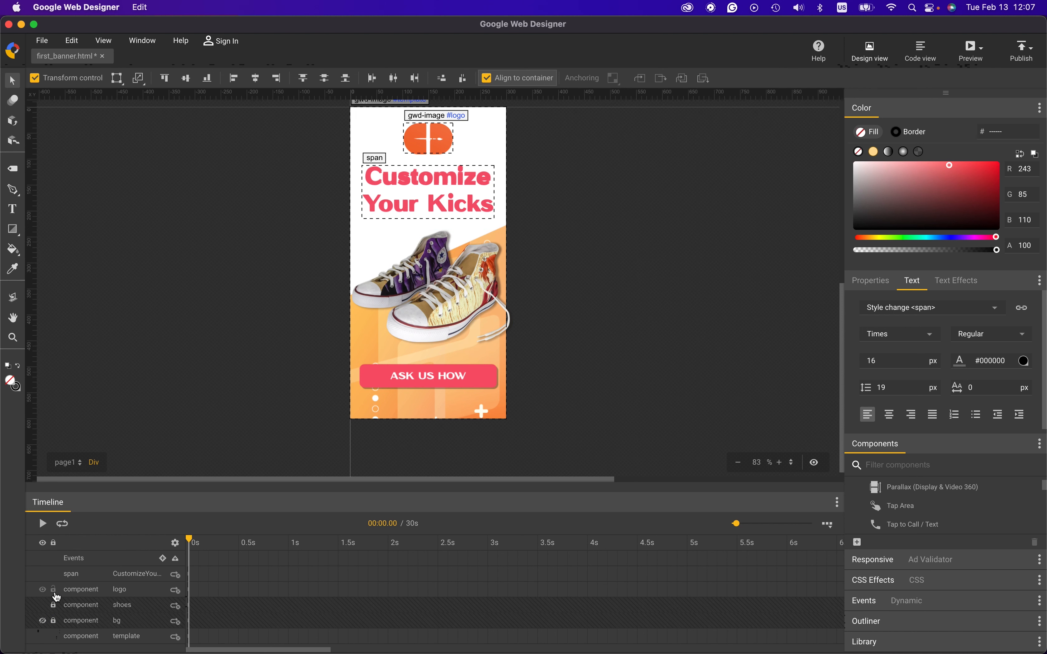
left_click(54, 590)
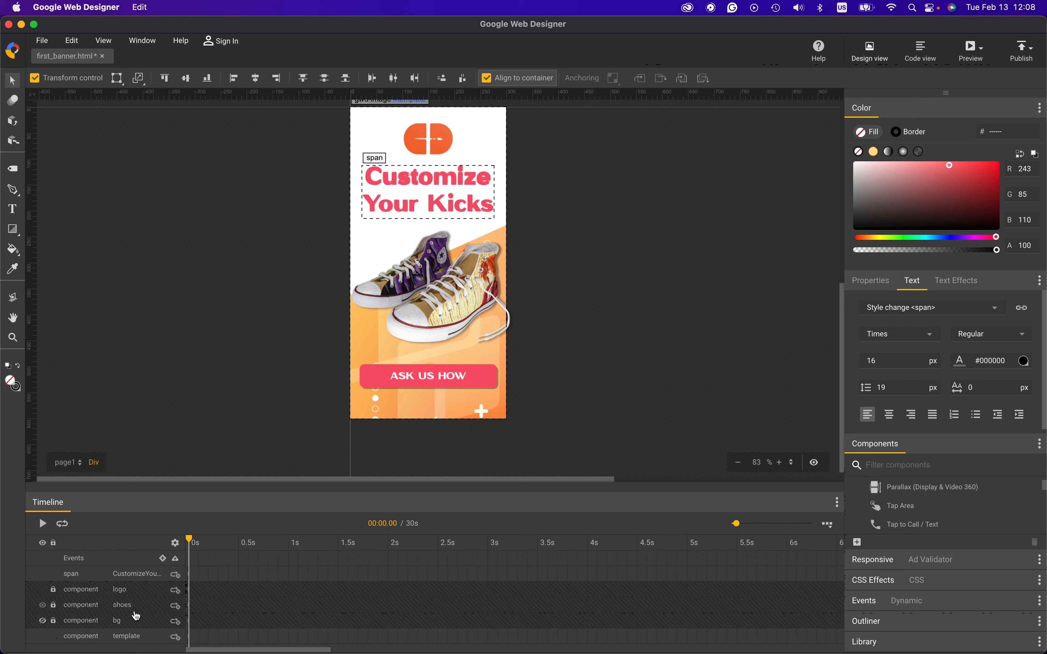
Draw an empty div about 256 by 36 px just above the template's ASK US HOW button
scroll(374, 395, "up", 5)
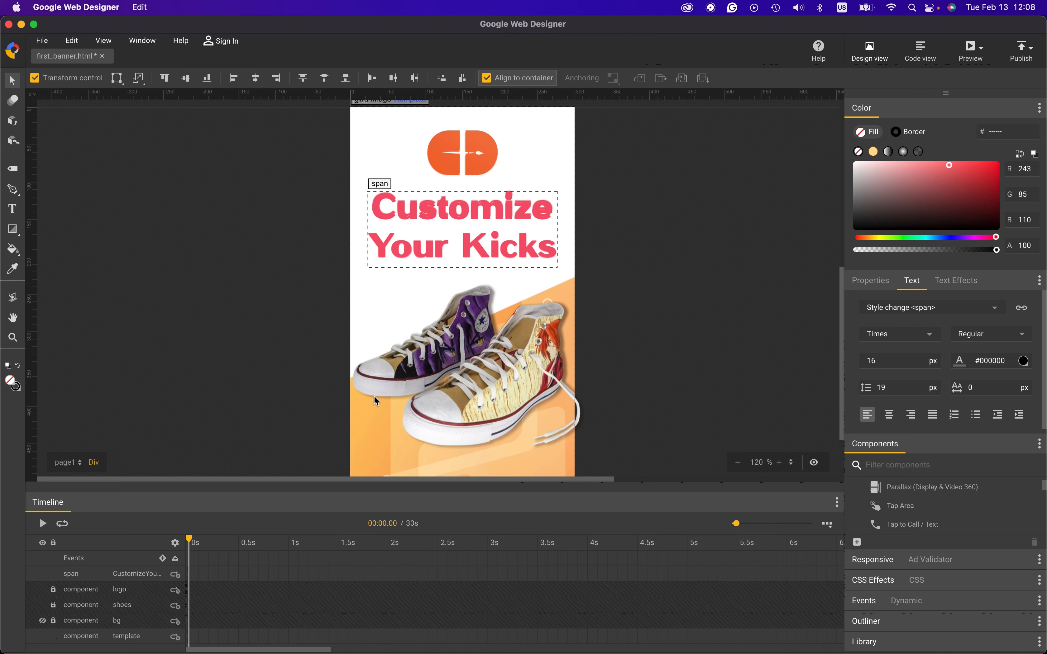
scroll(460, 350, "down", 5)
scroll(460, 349, "right", 2)
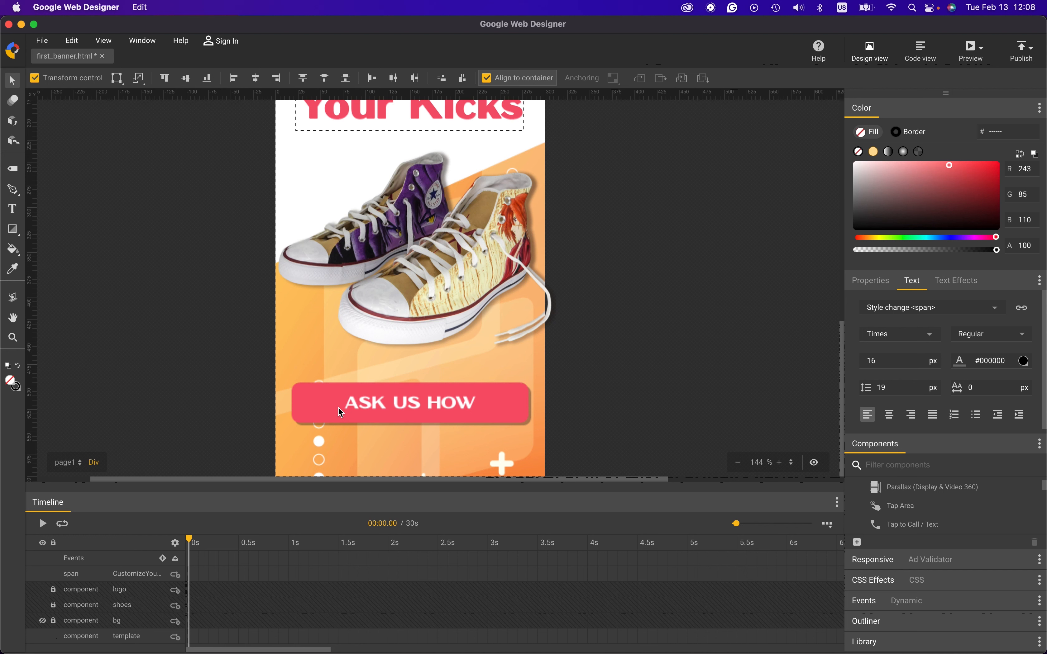
left_click(18, 173)
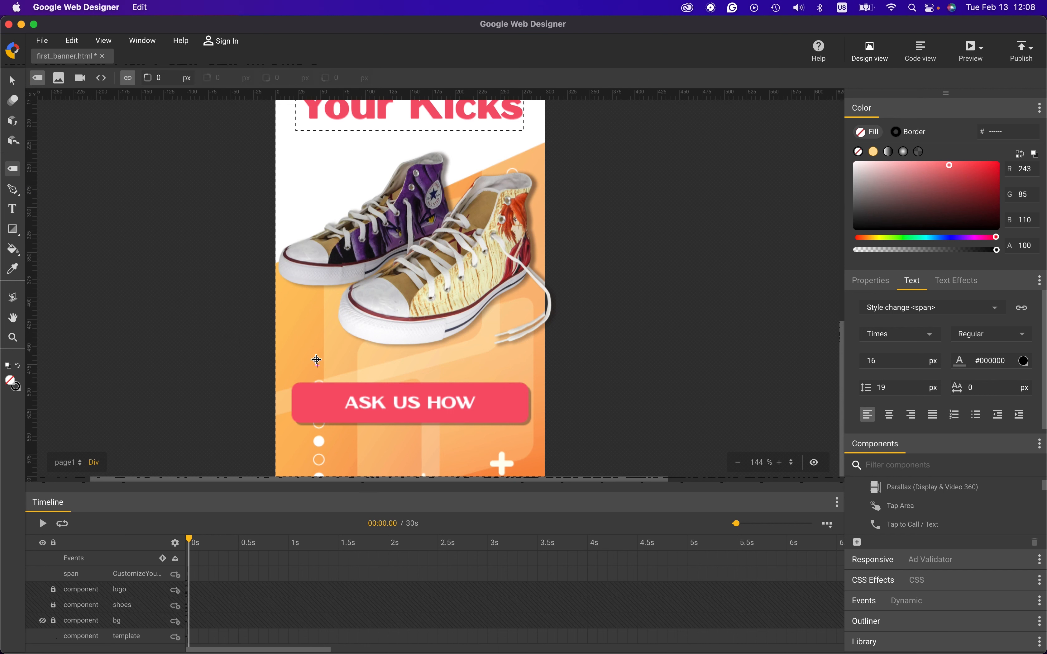
left_click_drag(294, 350, 531, 381)
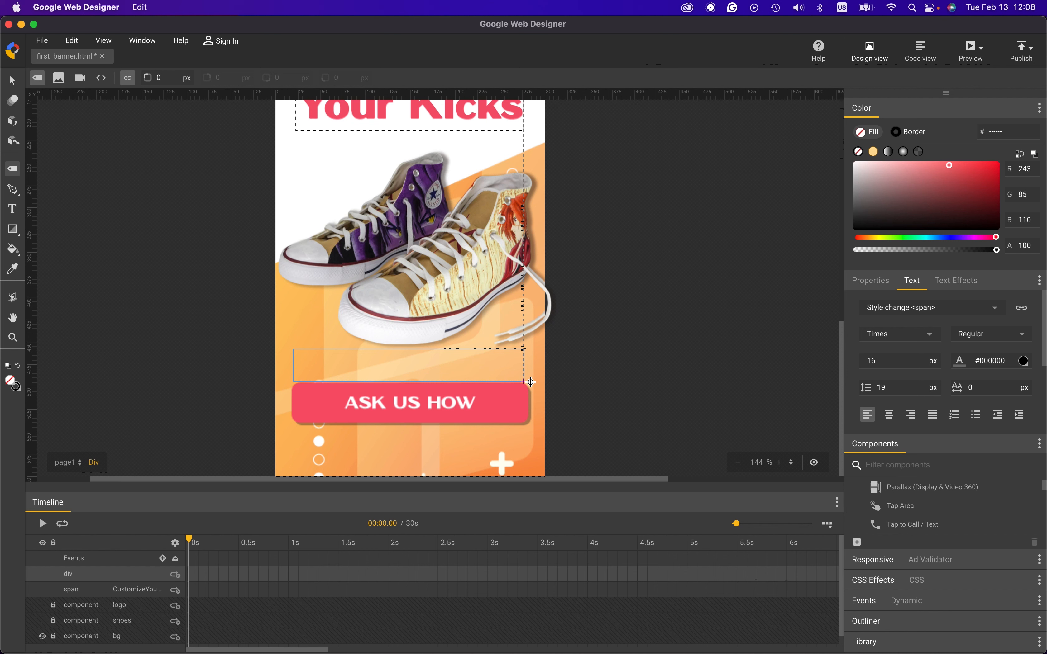
key("v")
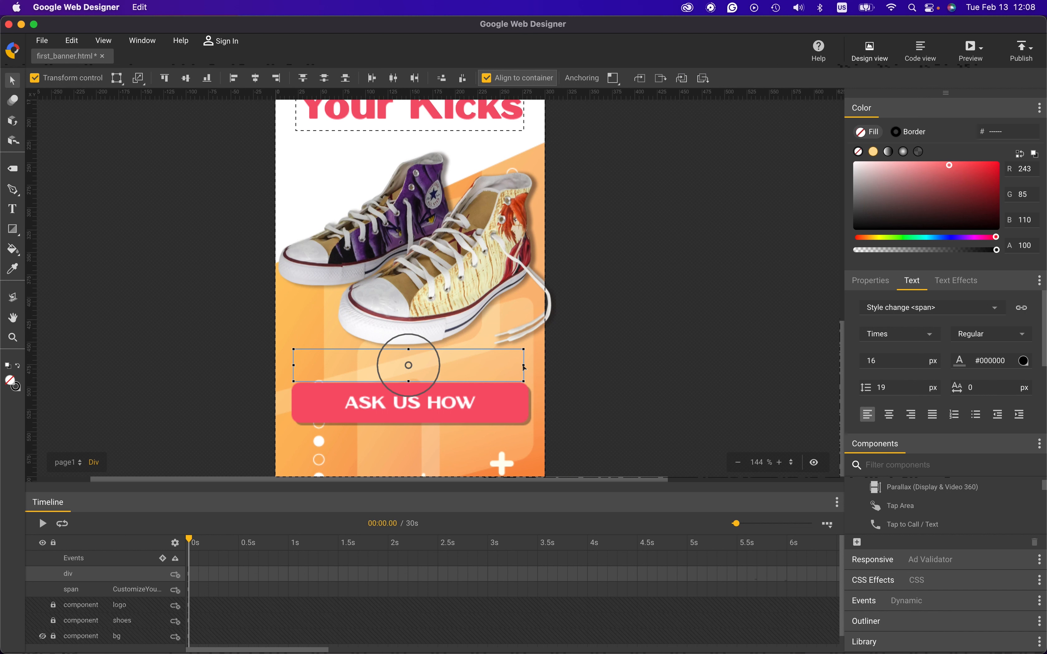
Move the new div down onto the ASK US HOW button, to about 19 px from the left and 496 px from the top
mouse_move(523, 367)
left_mouse_down()
mouse_move(546, 368)
mouse_move(533, 372)
left_mouse_up()
key("shift+Down")
key("shift+Down")
key("shift+Down")
key("shift+Down")
key("shift+Down")
key("shift+Down")
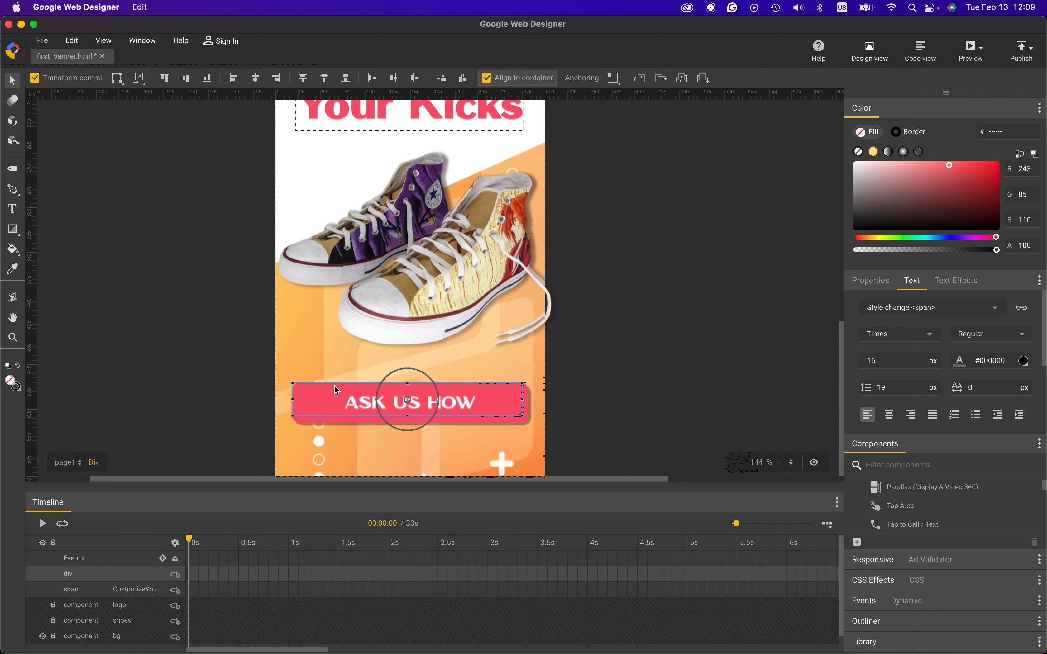
Set the new div's width to 263 px so it spans the template's ASK US HOW button
left_click(872, 283)
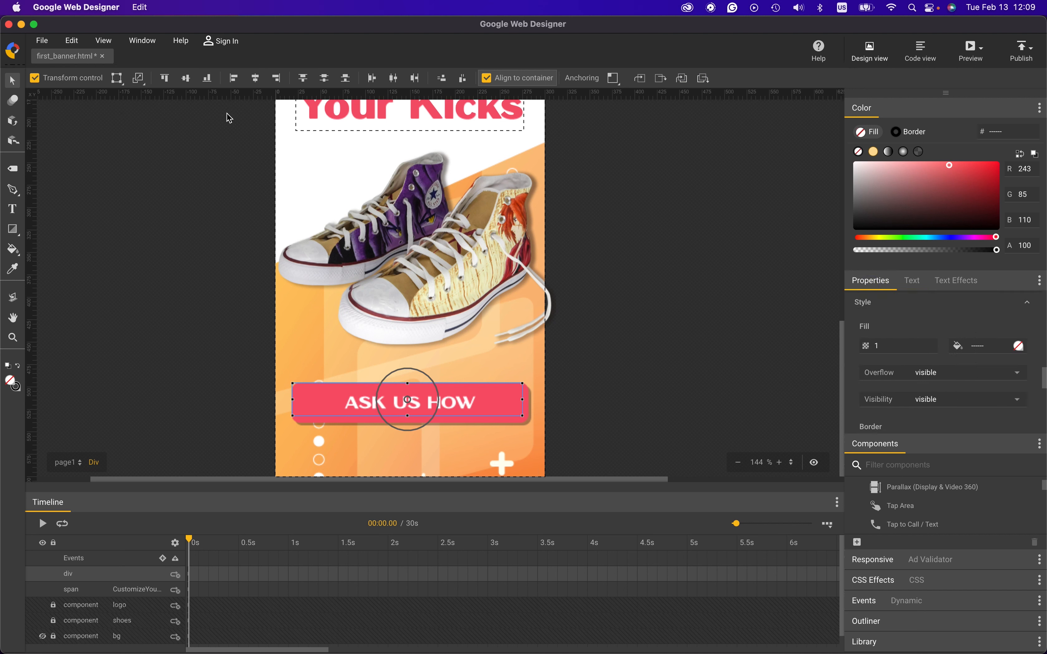
left_click(141, 43)
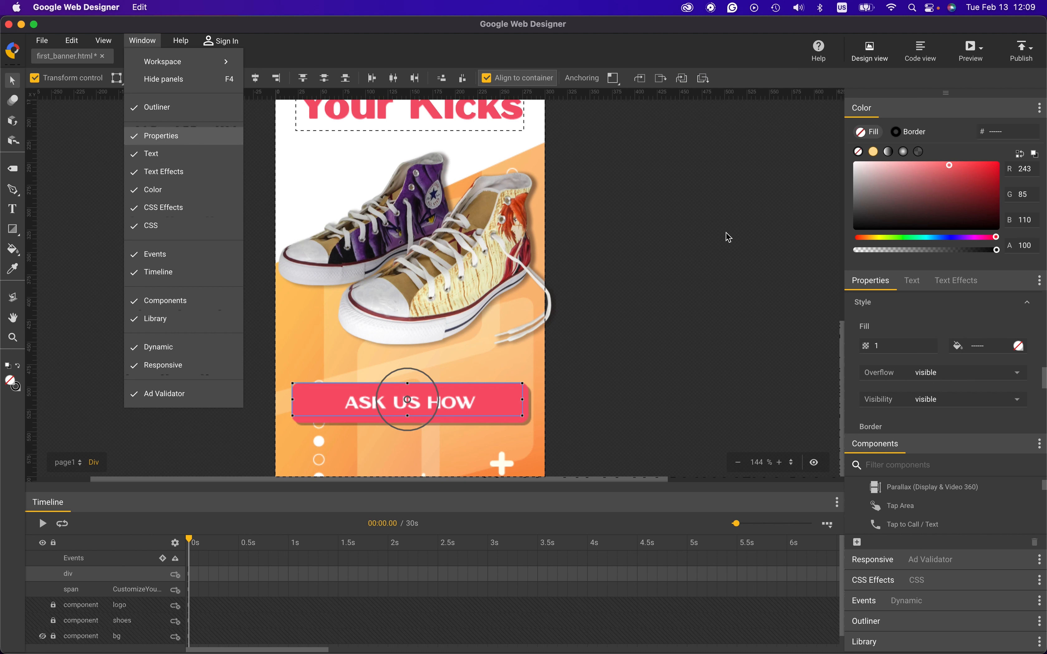
left_click(897, 321)
scroll(930, 406, "up", 4)
scroll(931, 406, "up", 6)
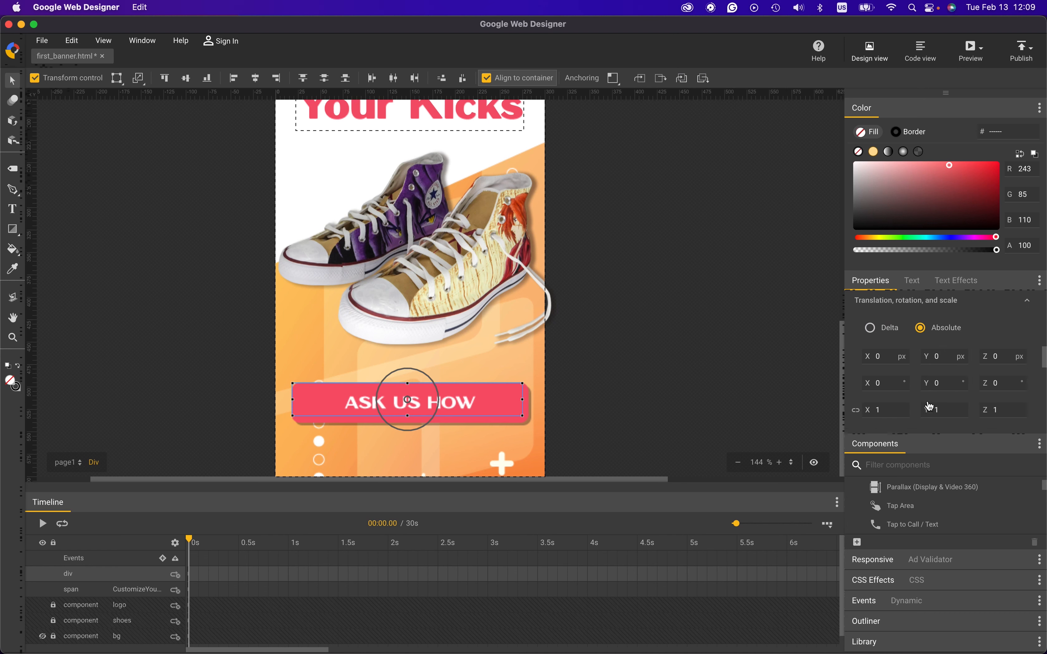
scroll(926, 350, "up", 4)
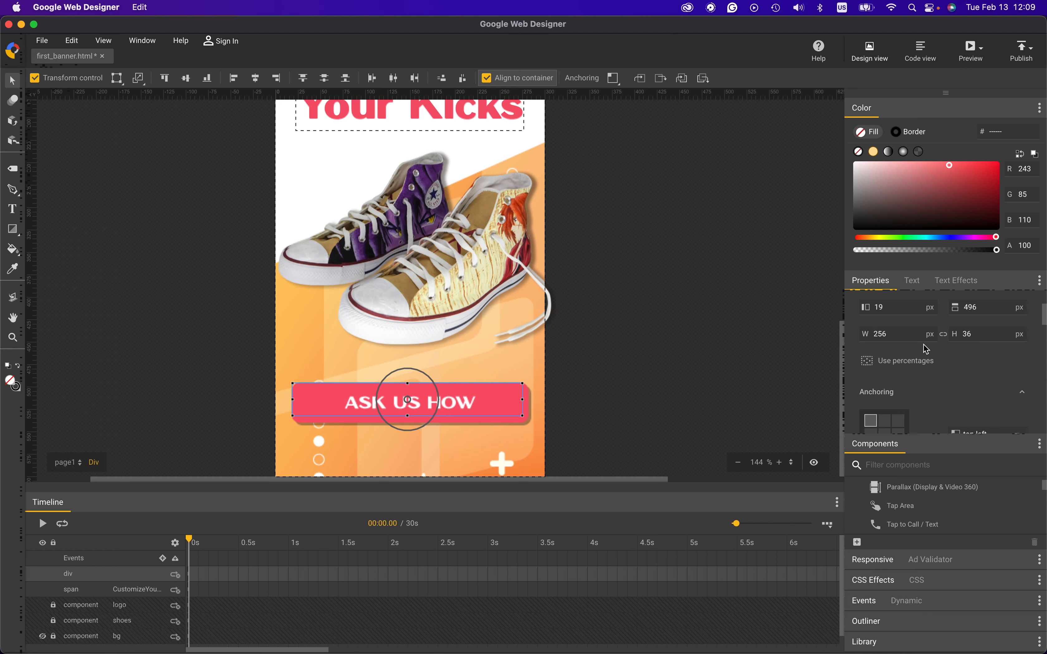
double_click(891, 369)
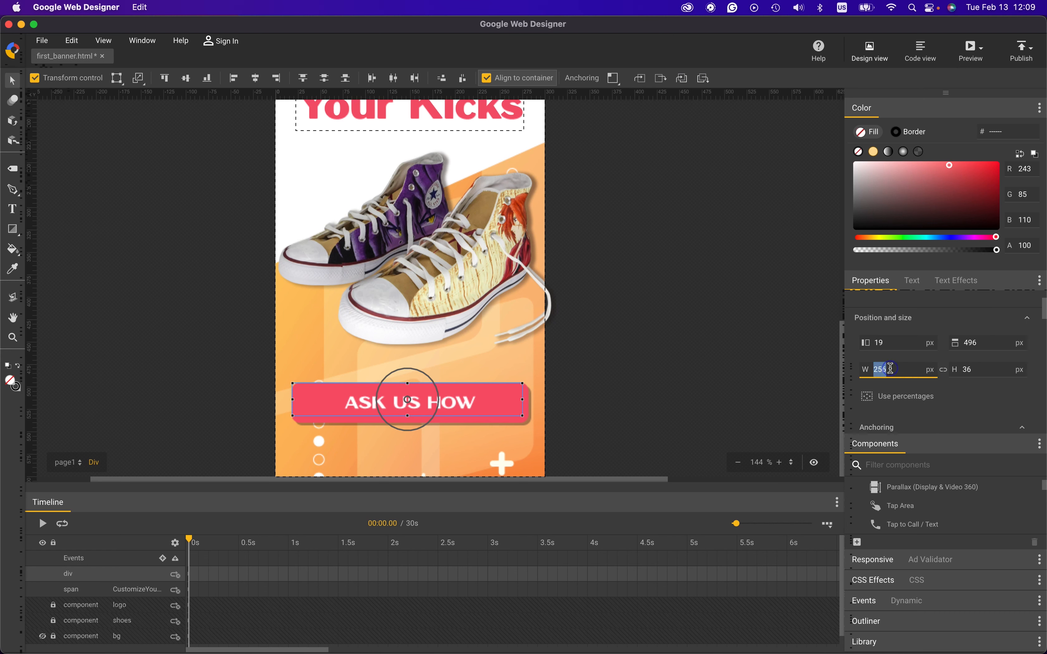
type("257")
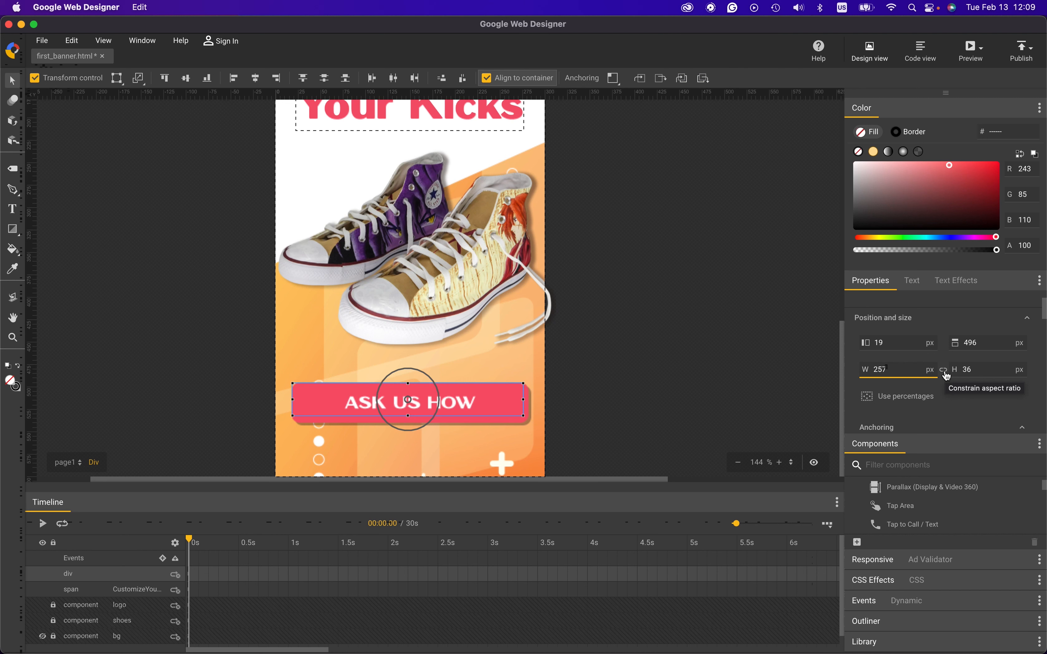
key("Up")
key("Up")
key("Up")
key("Up")
key("Up")
key("Up")
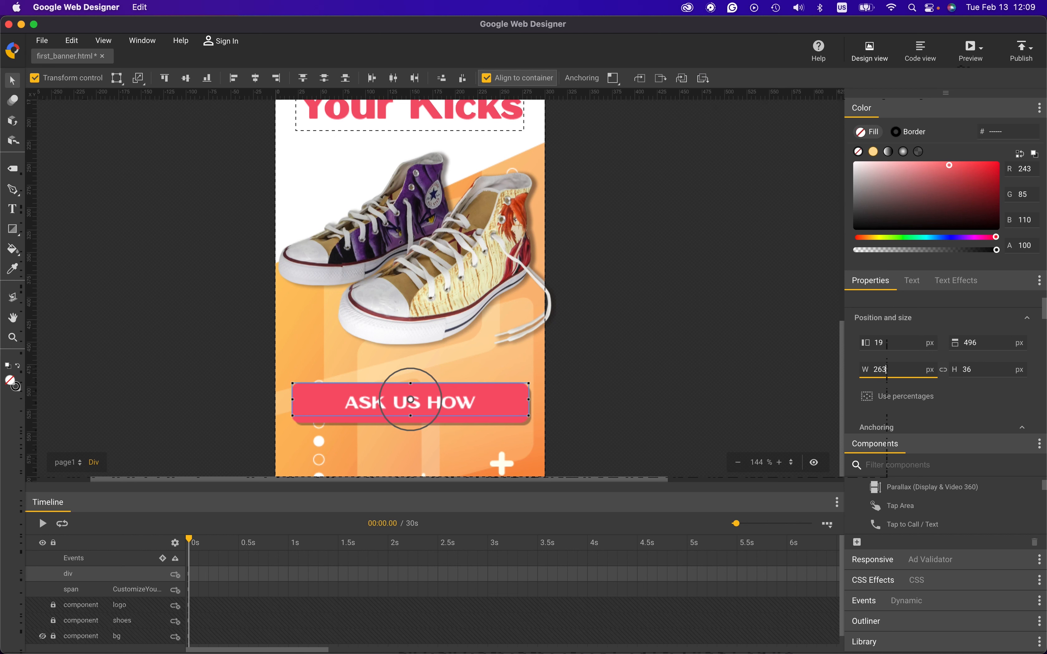
Set the div's height to 43 px and move it up to about 437 px from the top, just above the template's button
double_click(987, 369)
type("38")
key("Up")
key("Up")
key("Up")
key("Up")
key("Up")
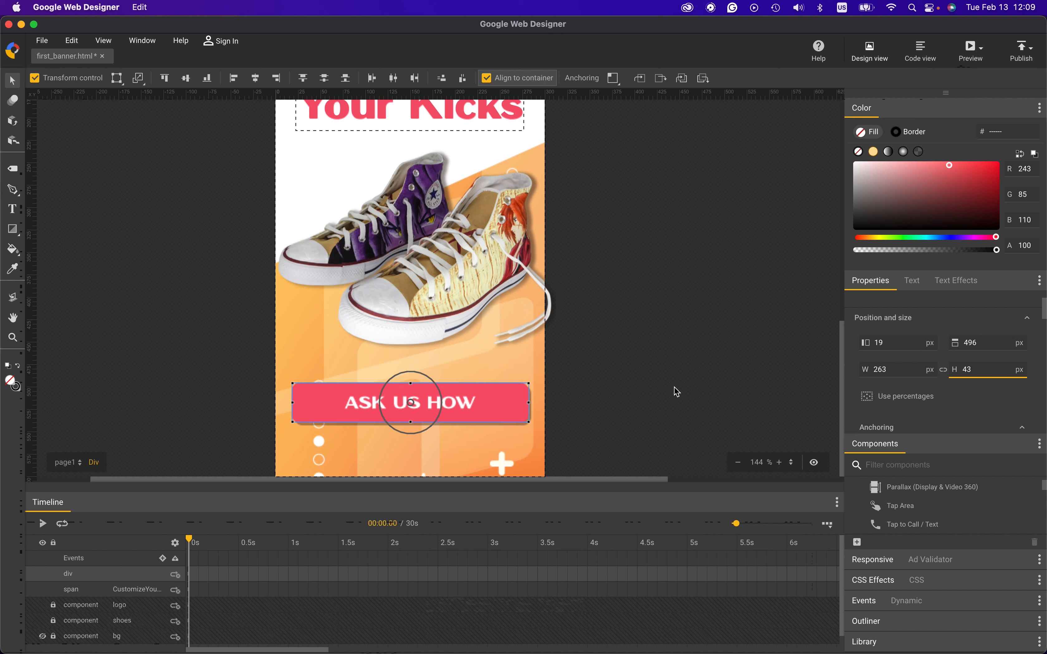
left_click_drag(490, 385, 494, 334)
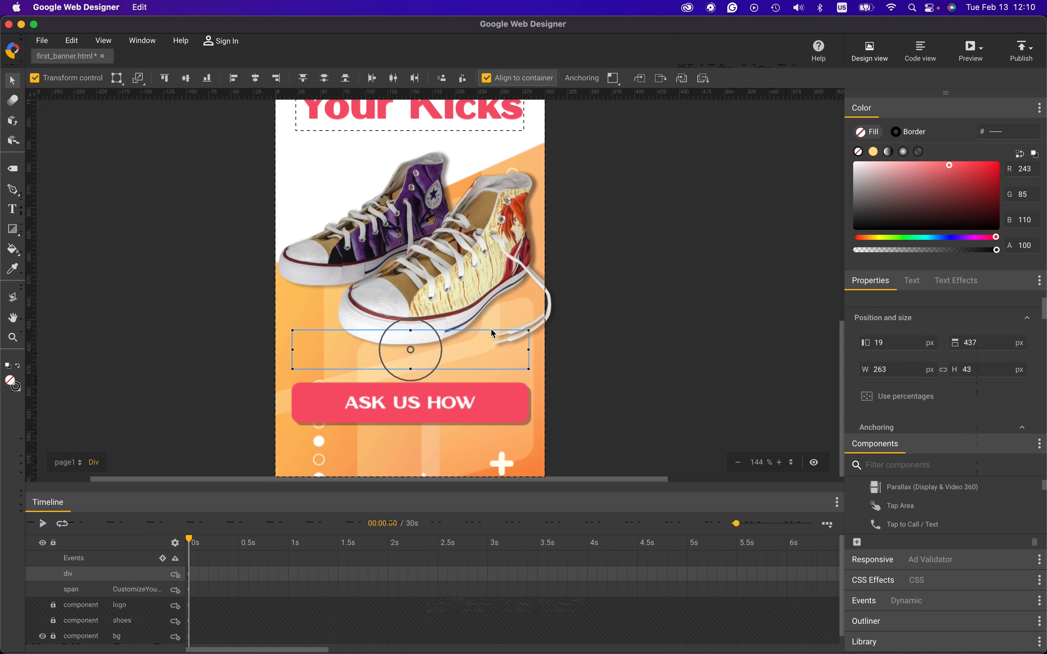
Switch to Stickies and copy the title colour code f3556e from the fonts note
scroll(917, 381, "down", 2)
scroll(917, 382, "down", 6)
scroll(918, 381, "down", 5)
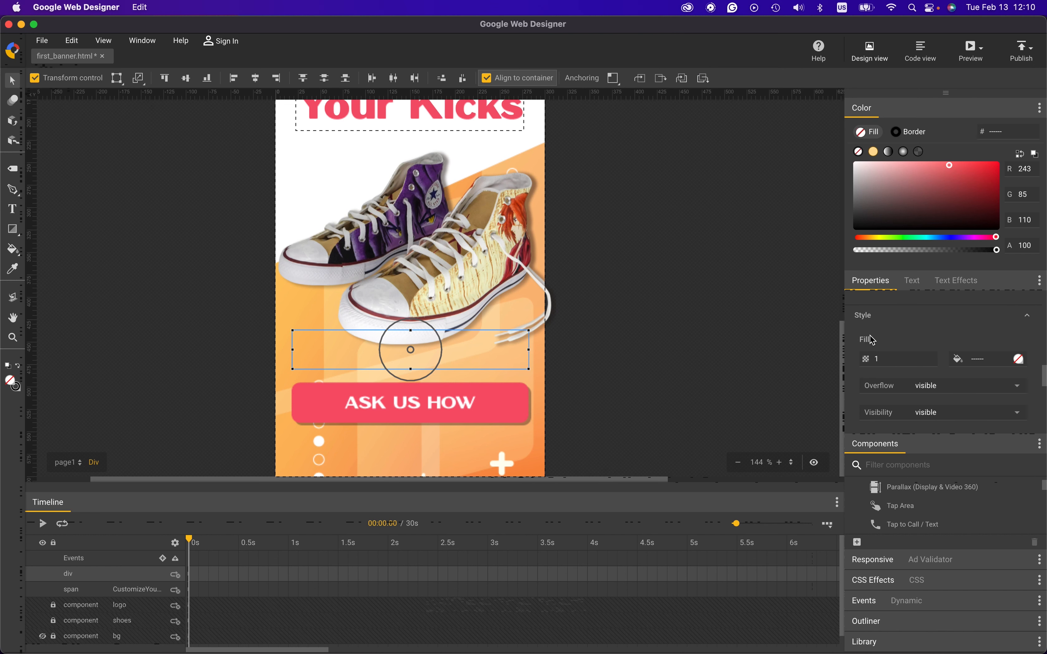
key("super+Tab")
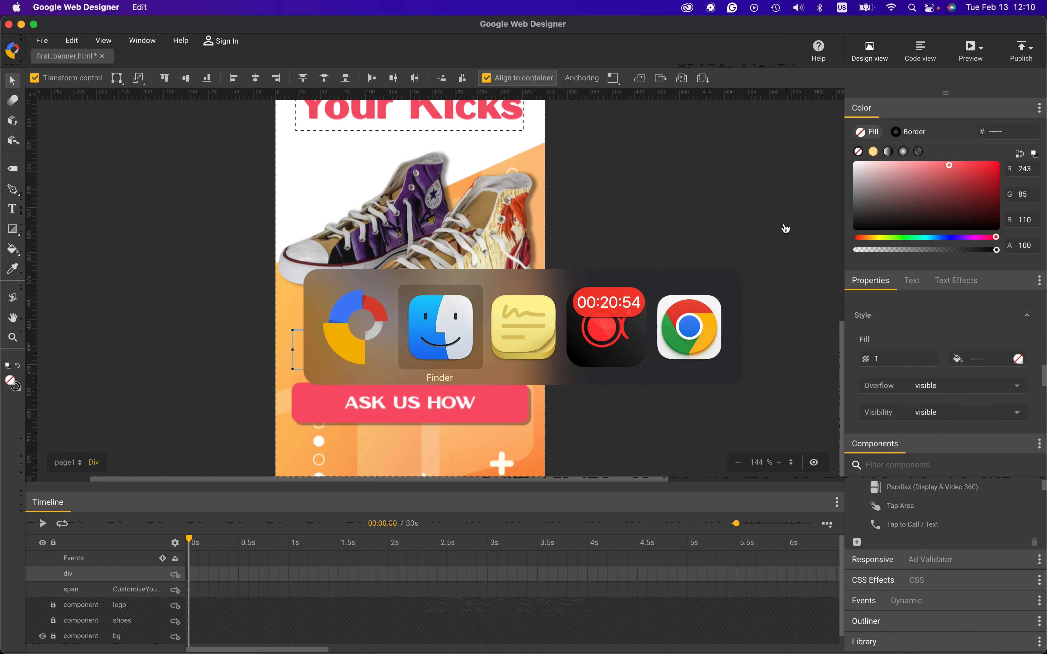
key("super+Tab")
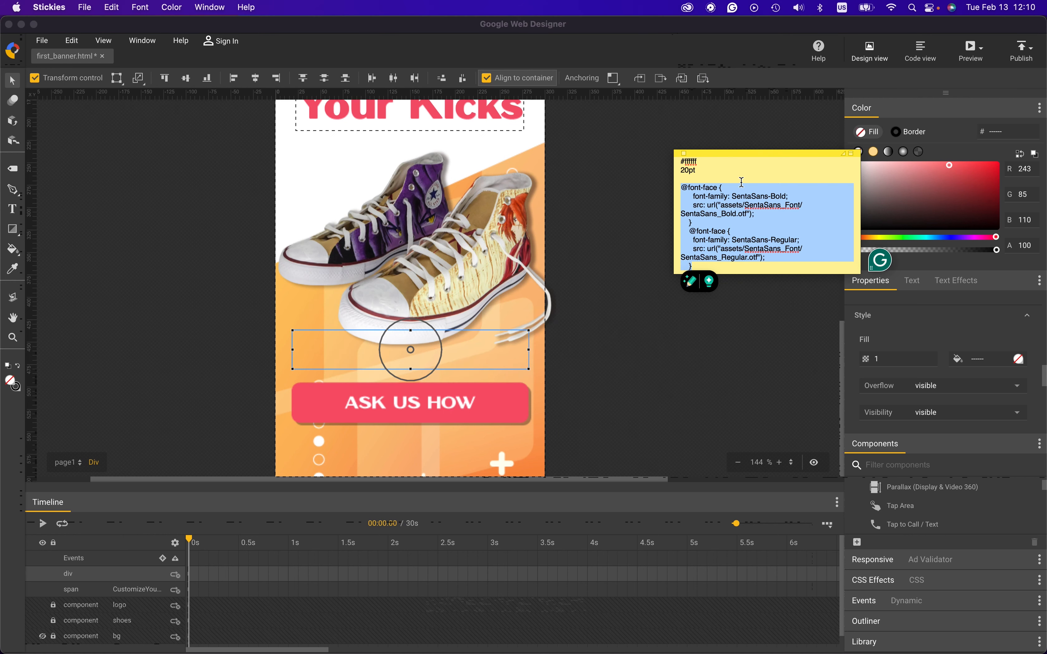
scroll(743, 182, "up", 5)
double_click(697, 200)
key("super+c")
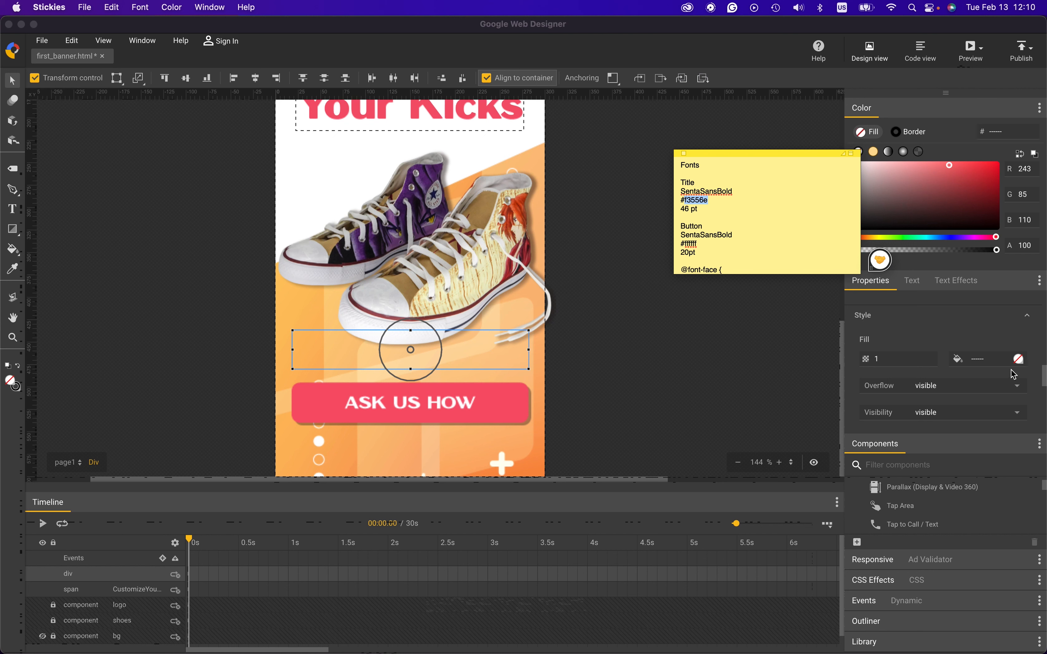
Fill the div with the copied colour #f3556e
left_click(1021, 362)
left_click(1019, 358)
left_click(1019, 358)
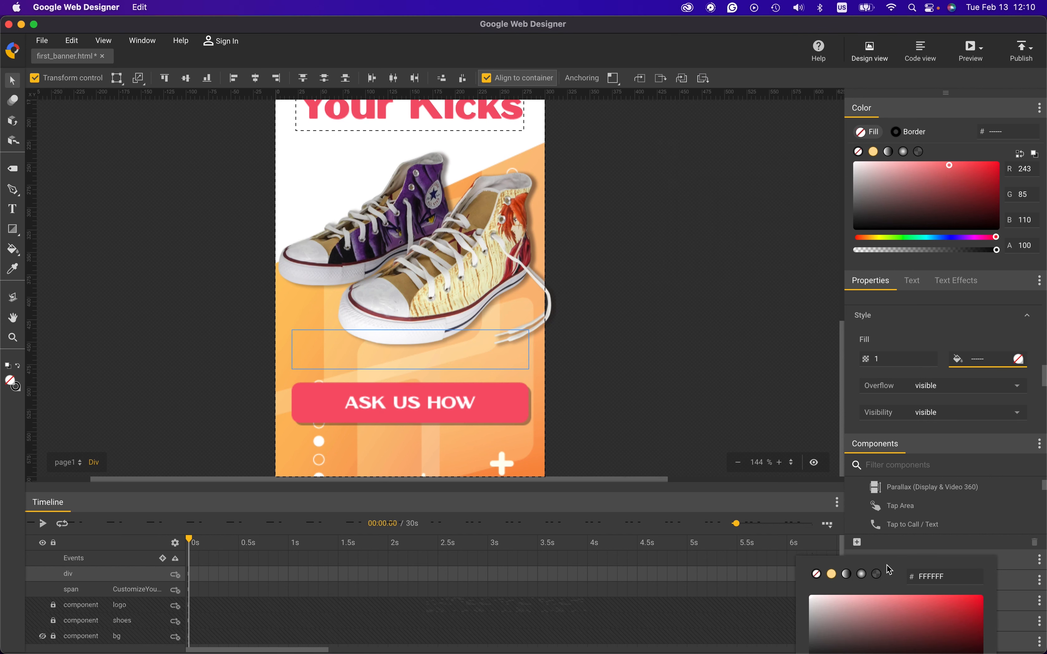
double_click(925, 577)
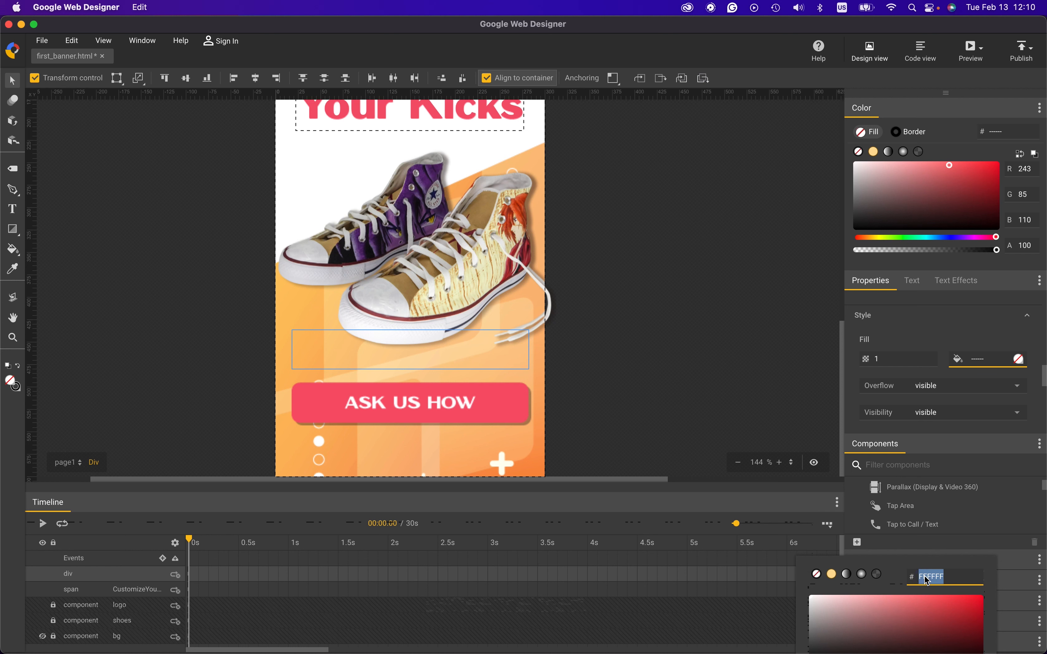
key("super+v")
key("Return")
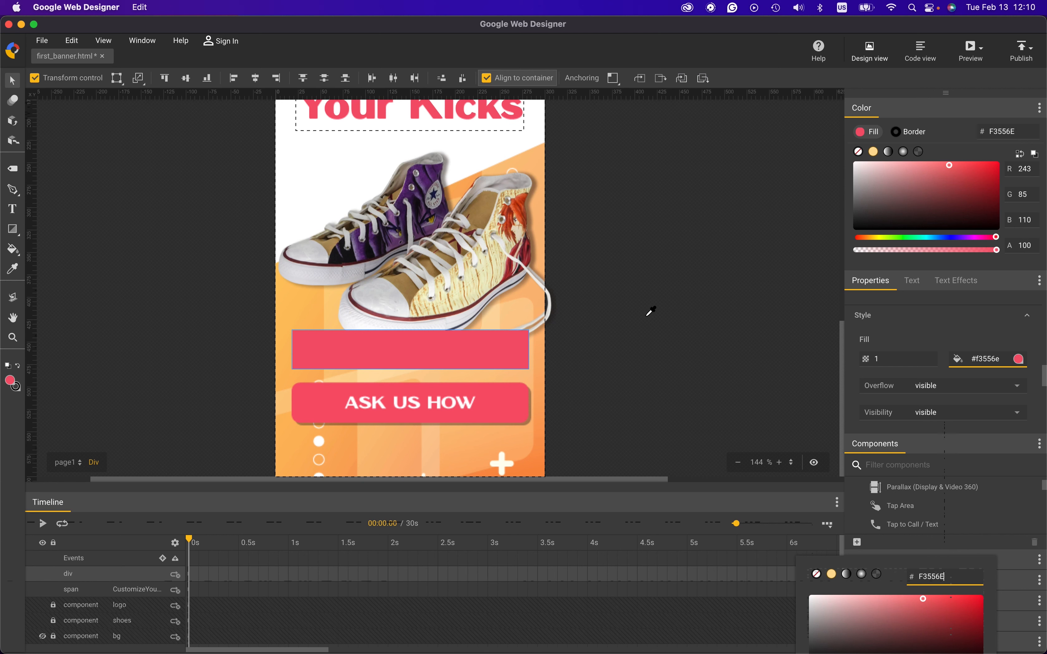
Round all four corners of the div with a linked border radius of 10 px
scroll(937, 355, "down", 1)
scroll(936, 355, "down", 4)
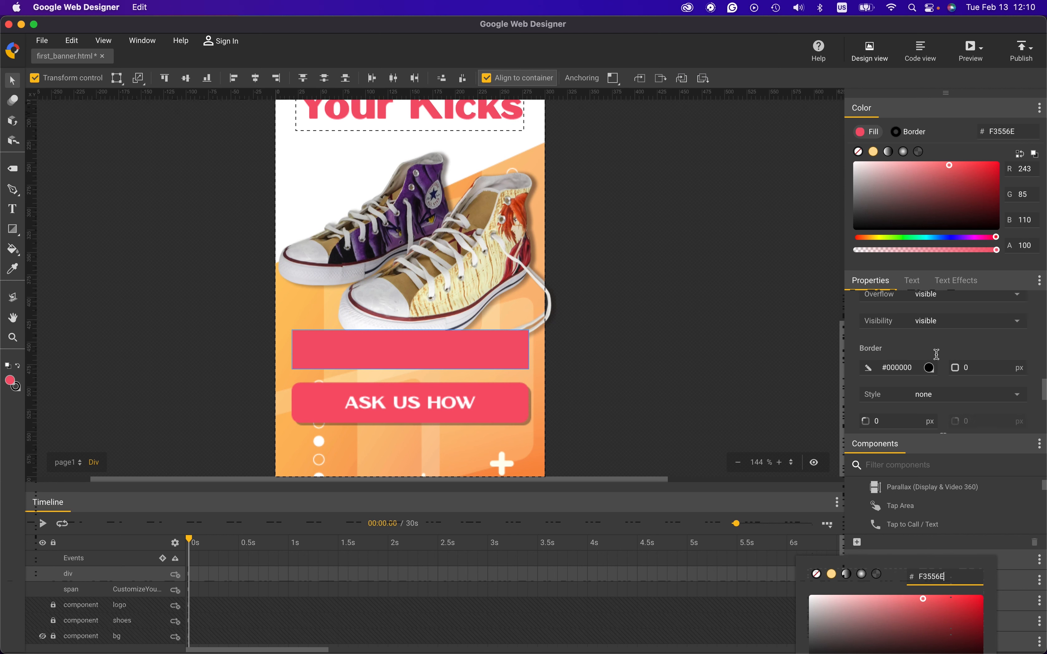
scroll(939, 359, "down", 2)
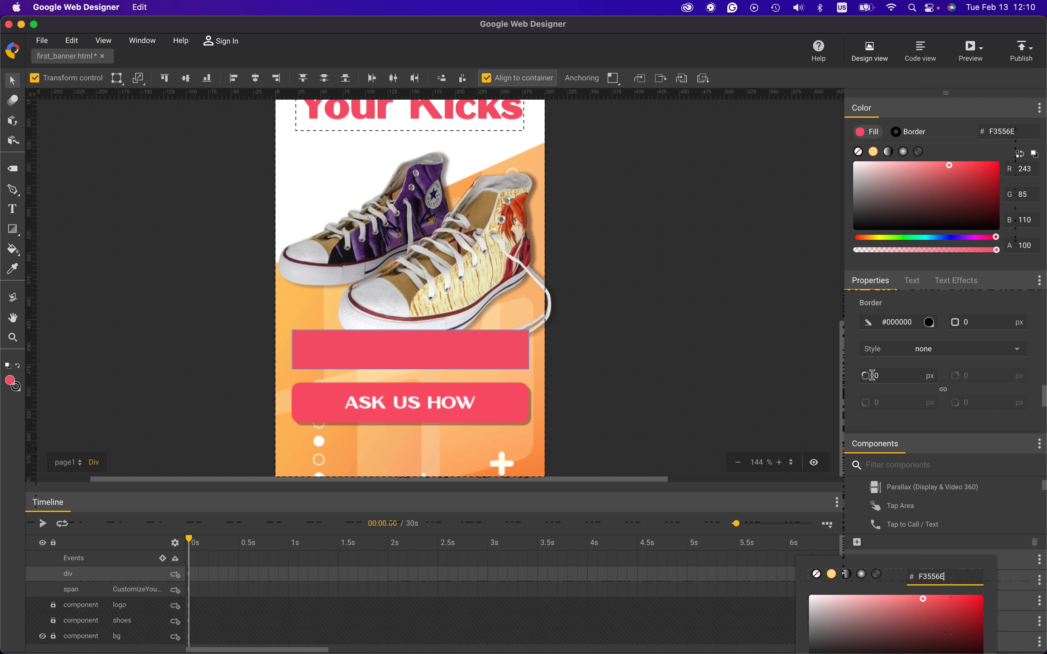
left_click(946, 394)
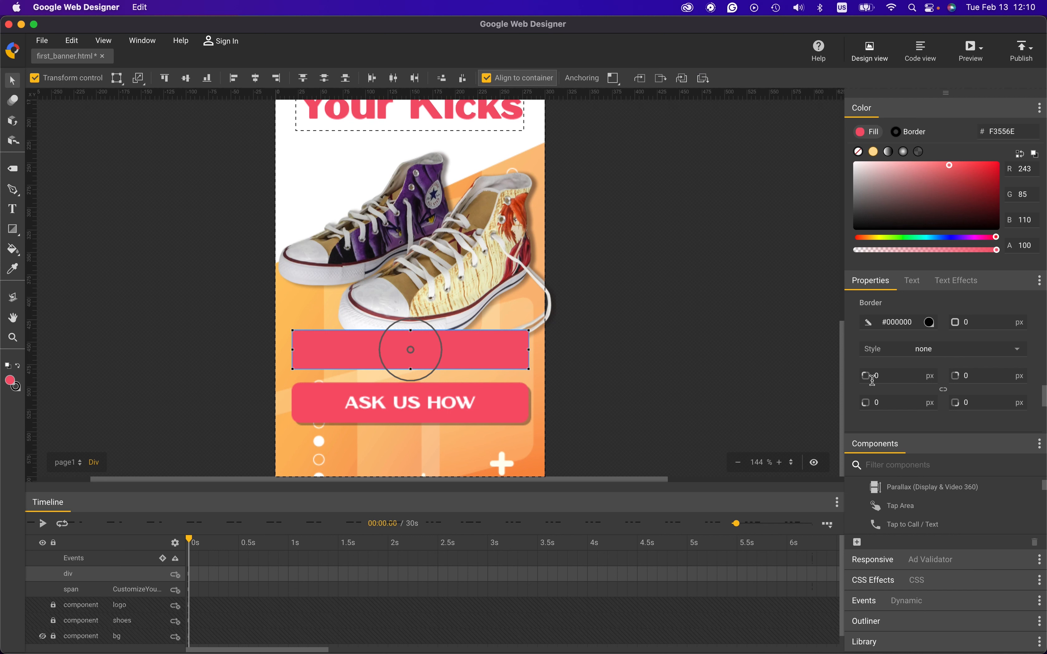
left_click(944, 389)
left_click(887, 380)
type("10")
key("Return")
Add the text "ASK US HOW" over the template's button, just below the new div
left_click(13, 210)
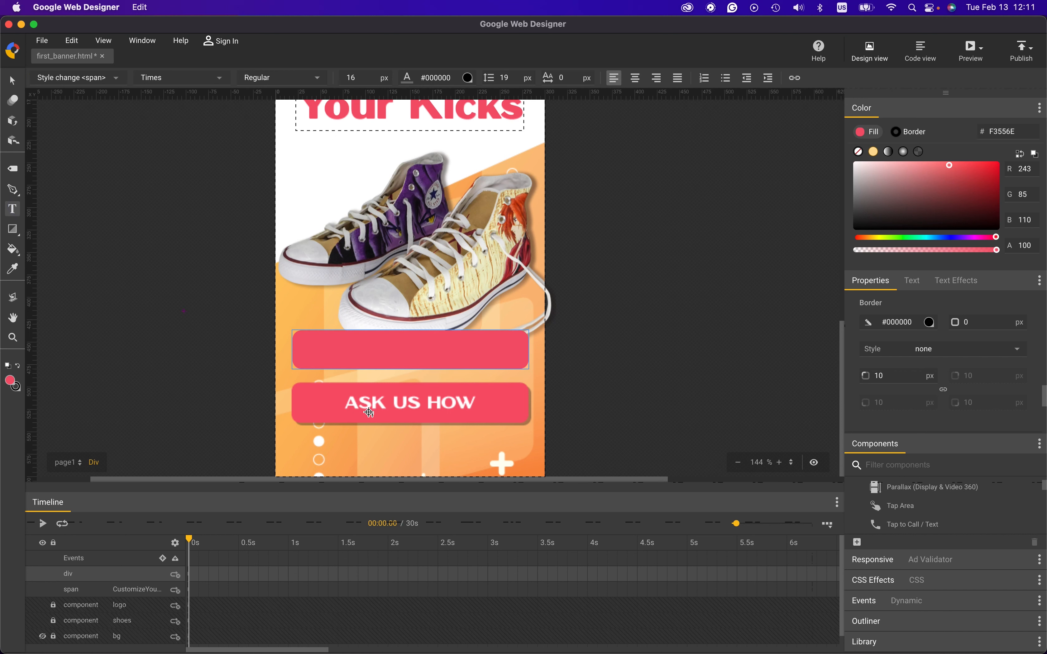
left_click(342, 380)
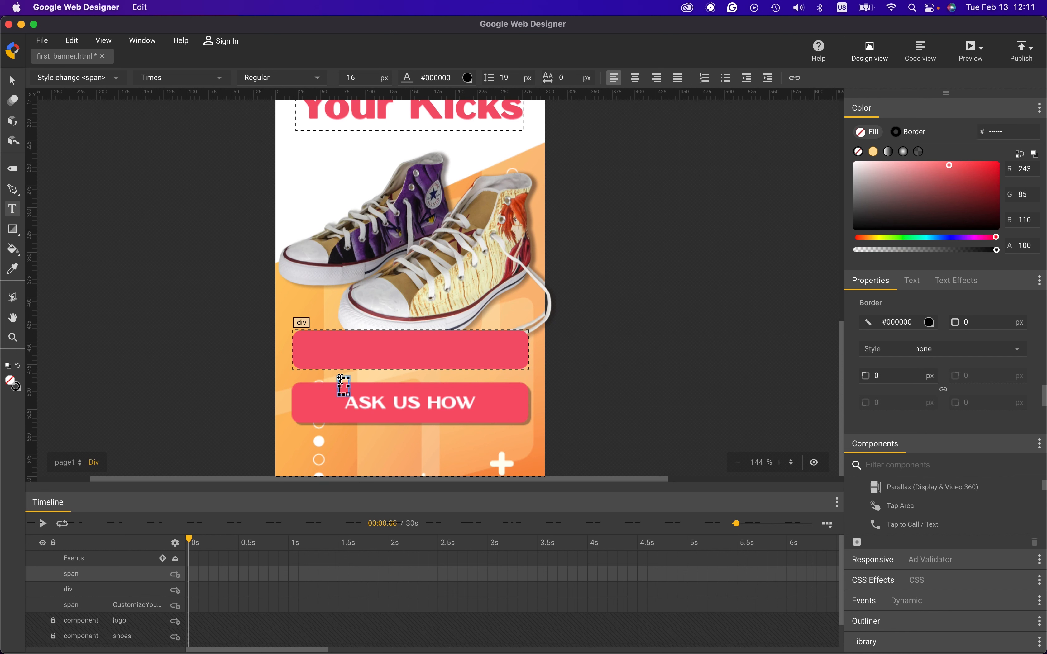
type("ASK US")
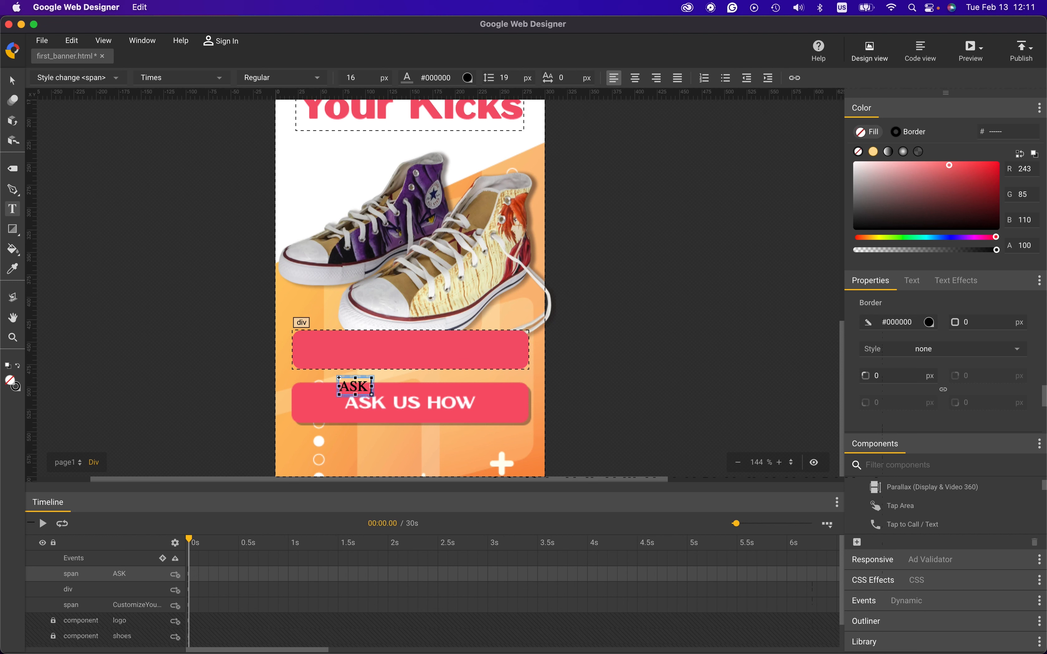
type(" HOW")
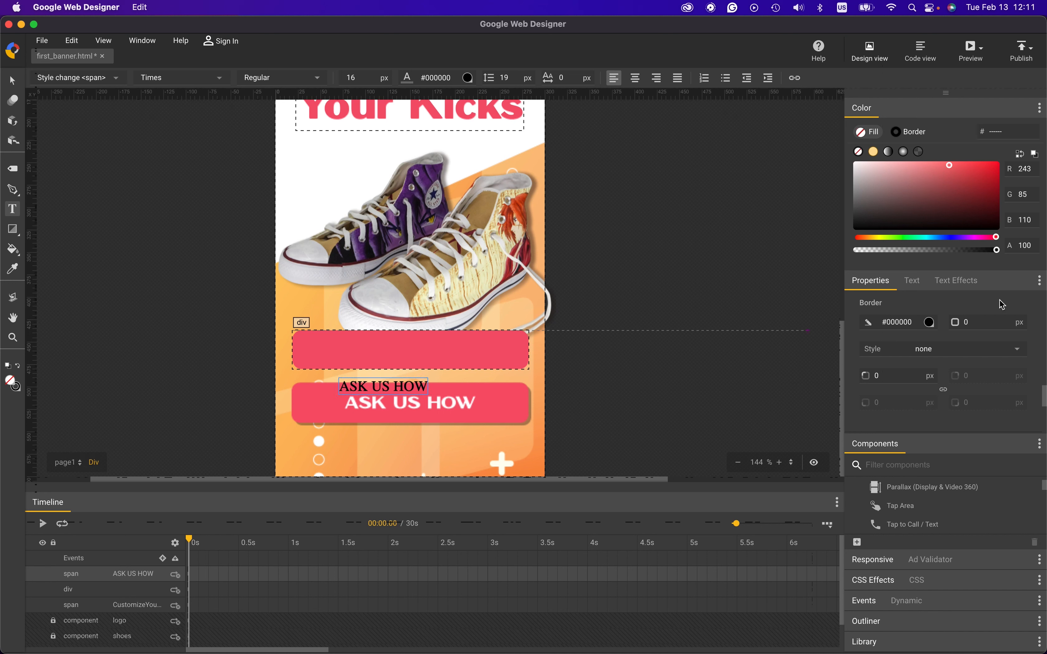
Set the ASK US HOW text colour to #ffffff
left_click(914, 286)
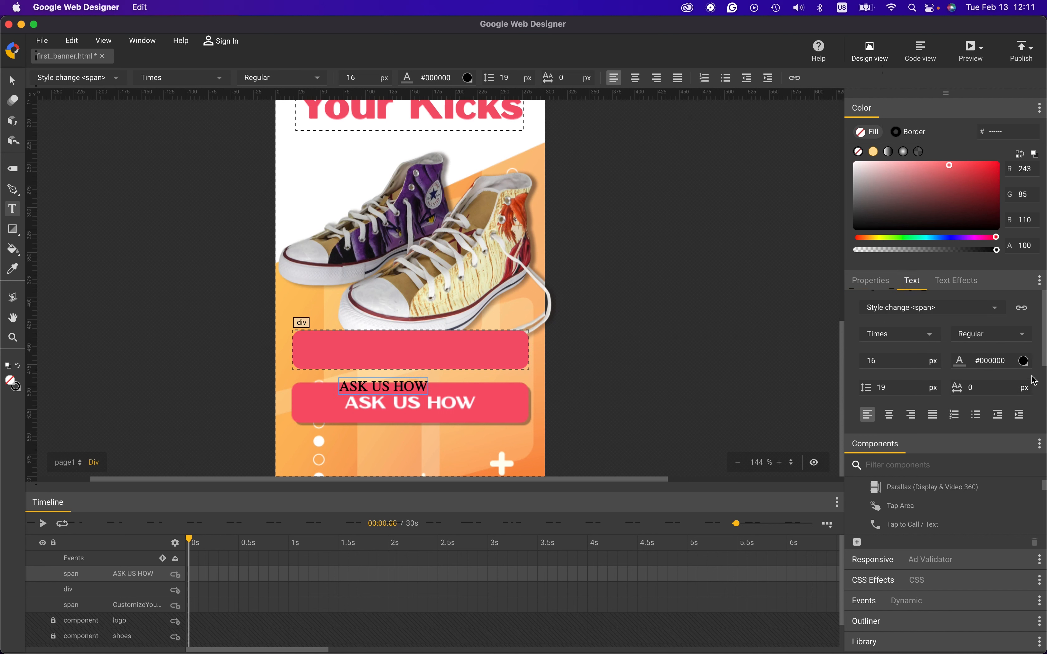
key("BackSpace")
key("BackSpace")
key("BackSpace")
key("BackSpace")
type("FFFFFF")
key("Return")
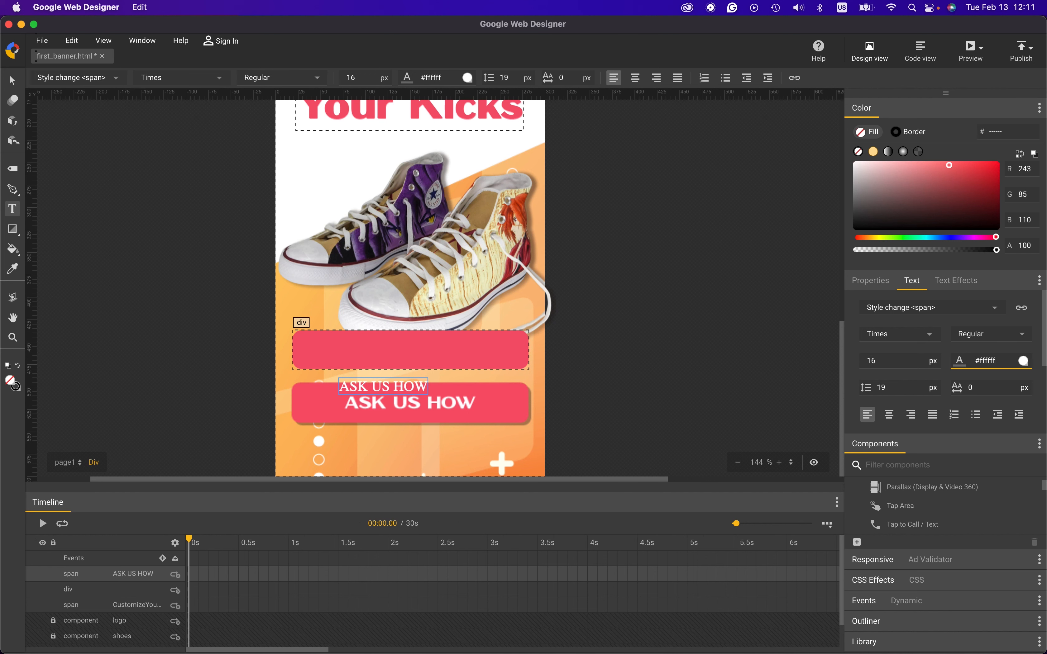
Check the button font size in the Stickies note and set the ASK US HOW text to 20 px
key("super+Tab")
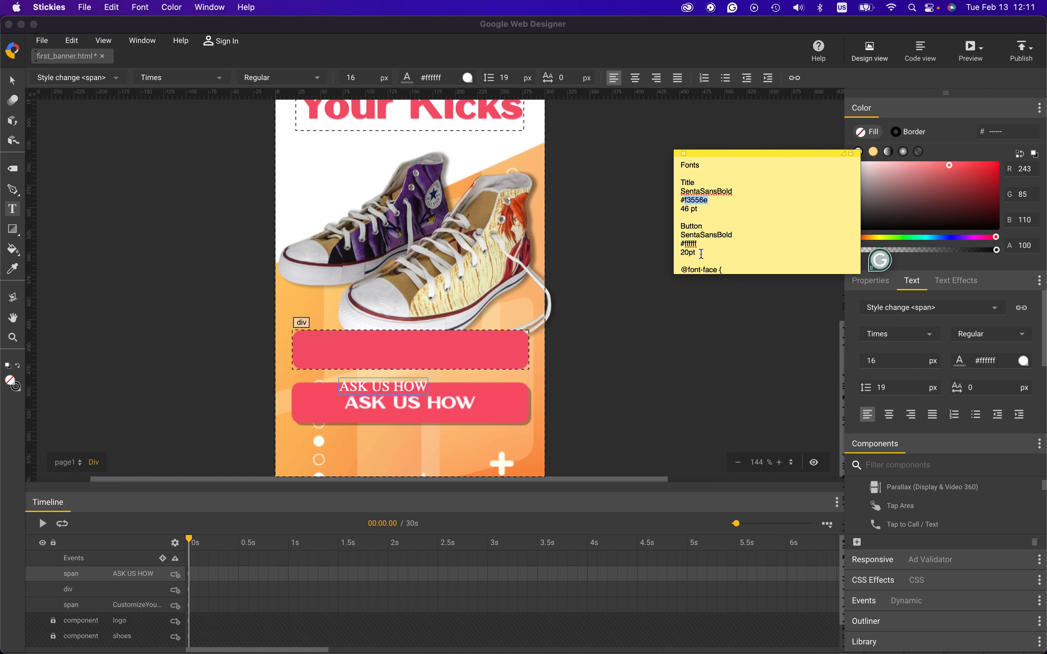
key("super+Tab")
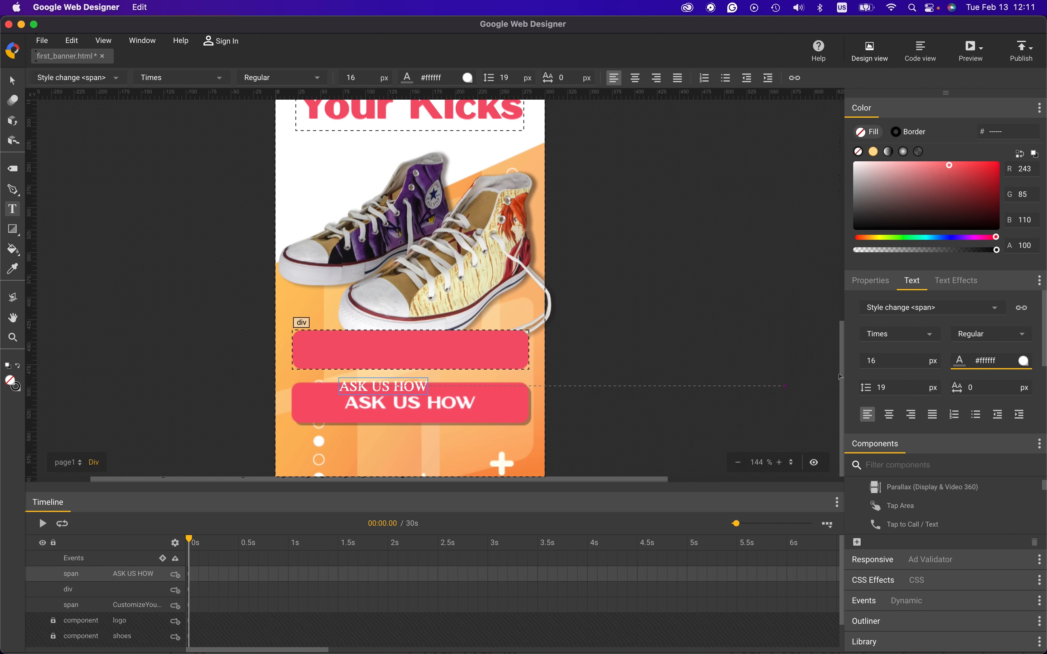
double_click(878, 363)
type("19")
key("Return")
key("Up")
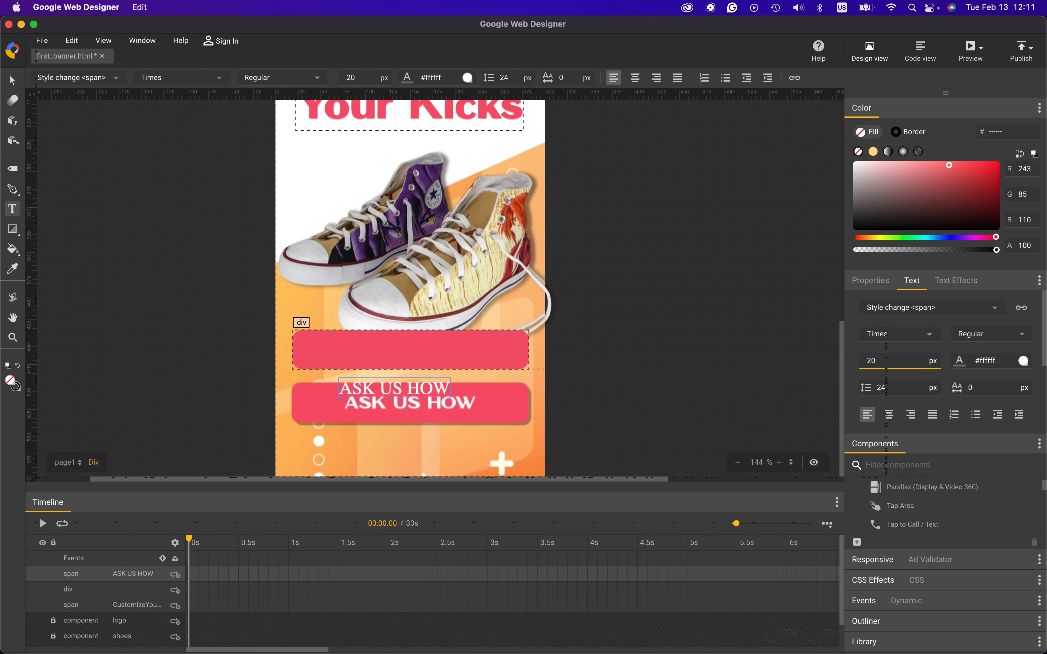
left_click(931, 336)
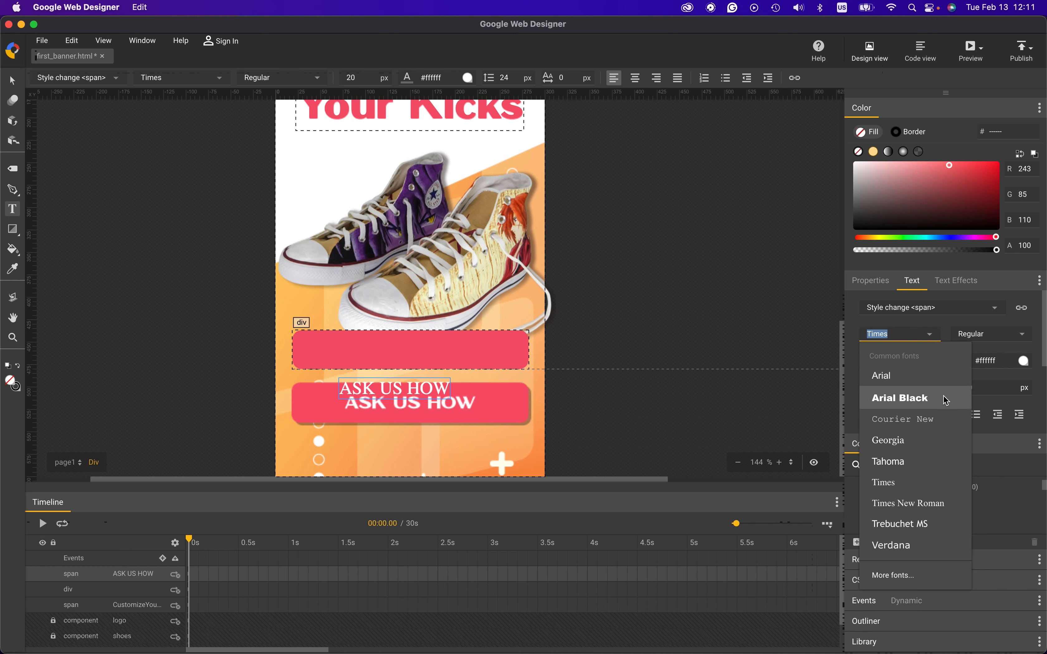
left_click(913, 574)
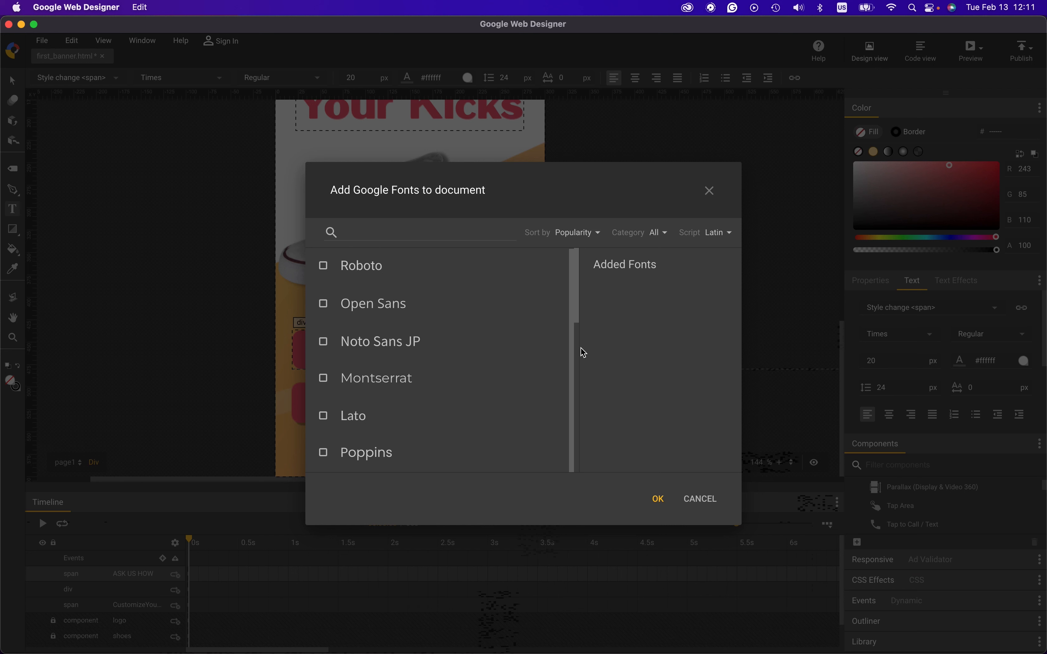
scroll(486, 333, "down", 10)
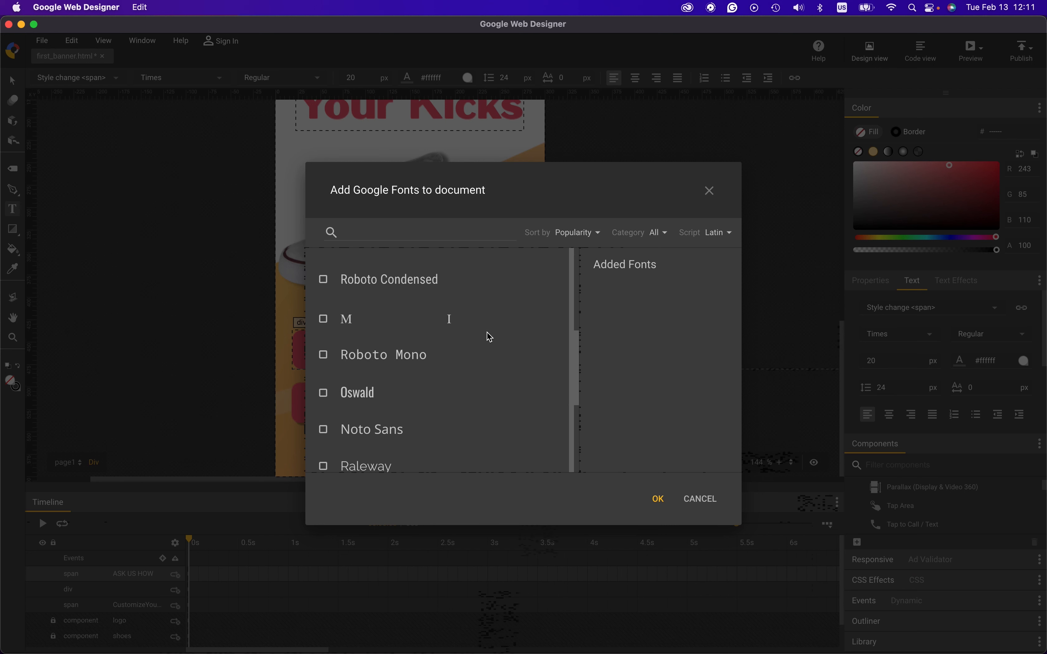
scroll(487, 332, "down", 4)
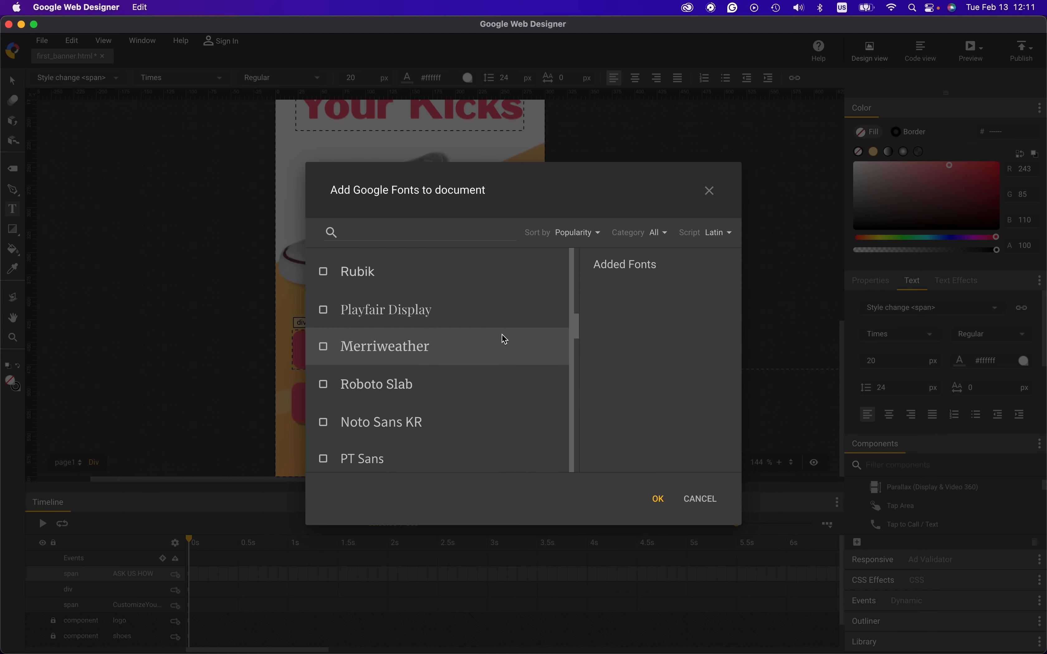
left_click(700, 500)
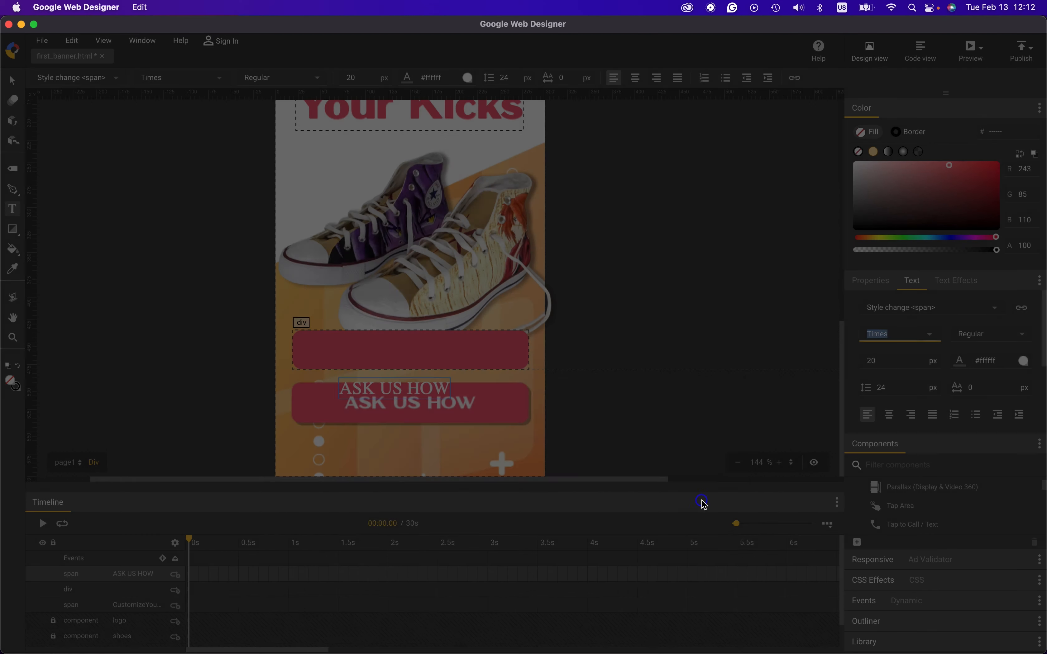
Change the ASK US HOW text's font to Verdana
left_click(933, 336)
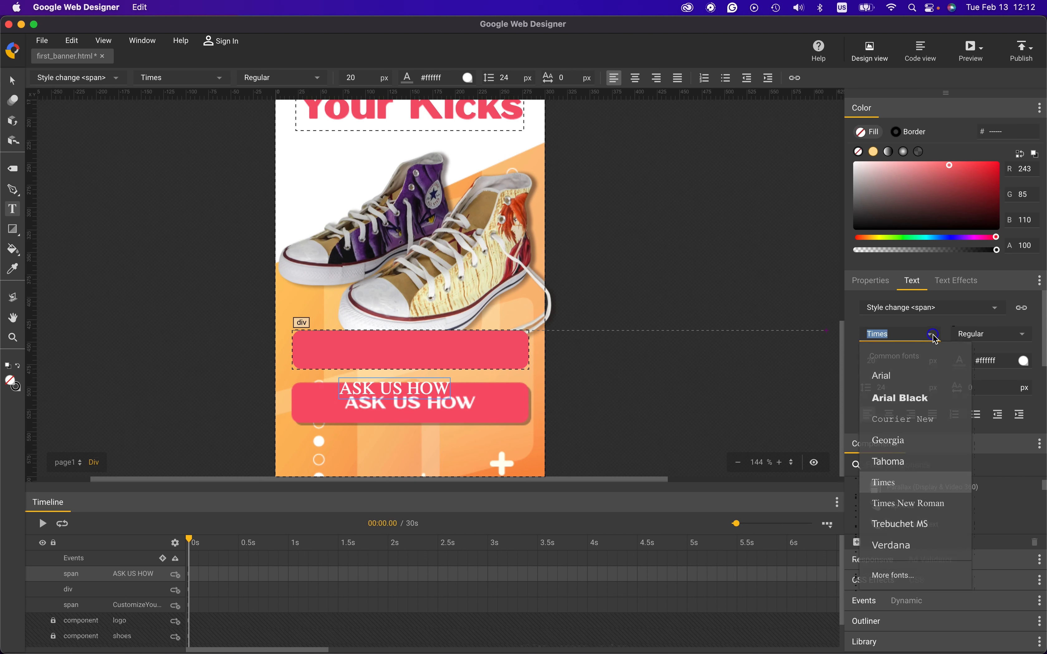
left_click(902, 546)
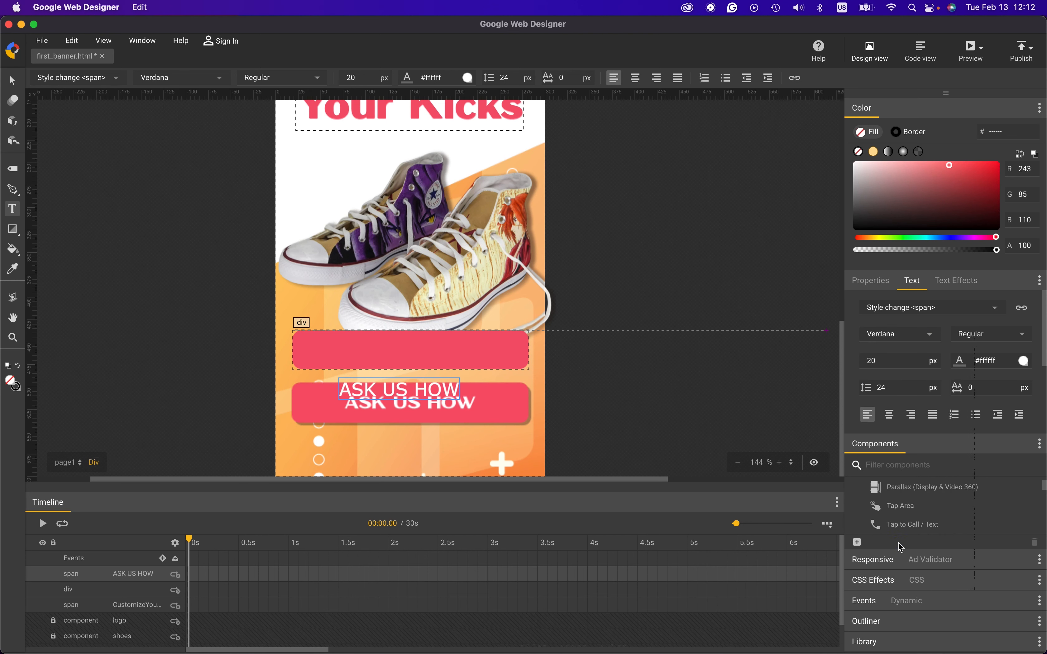
left_click(929, 50)
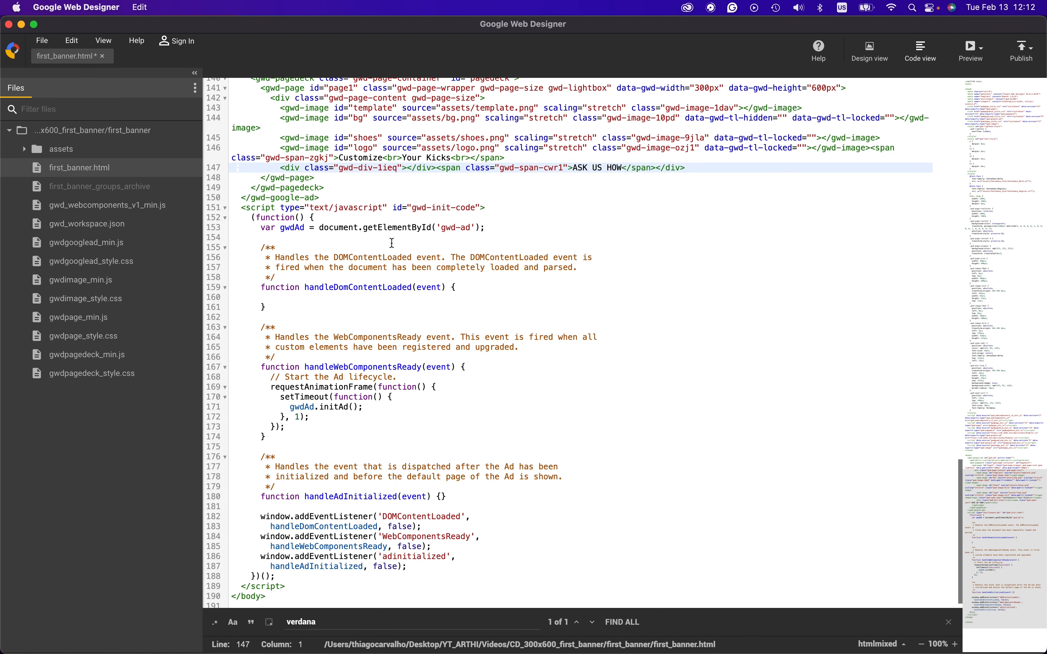
scroll(392, 243, "up", 15)
scroll(392, 243, "up", 15)
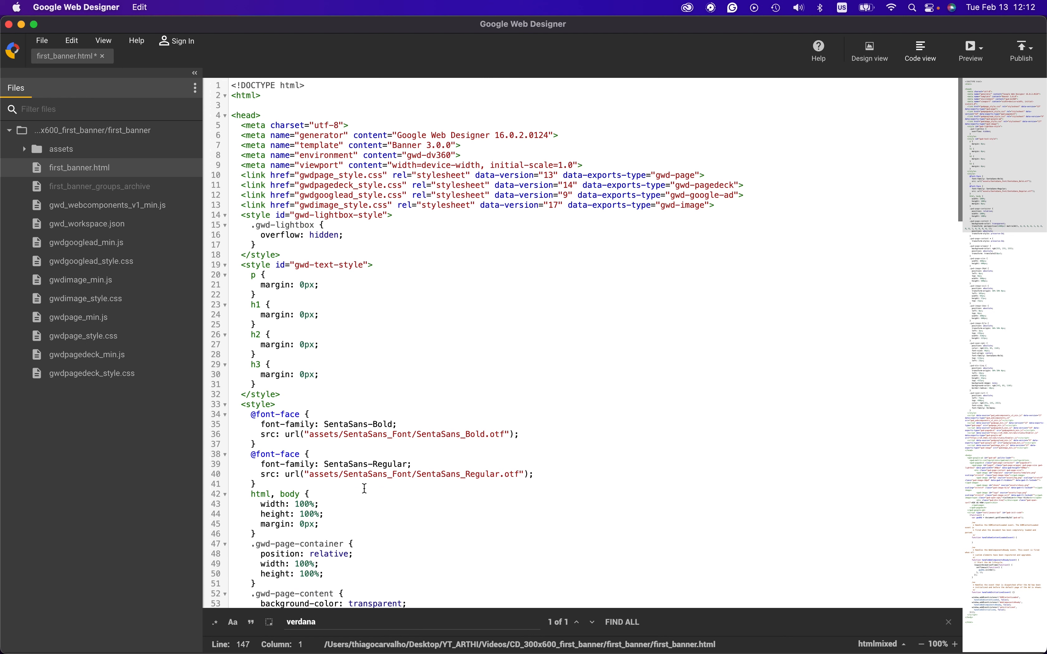
left_click_drag(328, 424, 395, 425)
key("super+c")
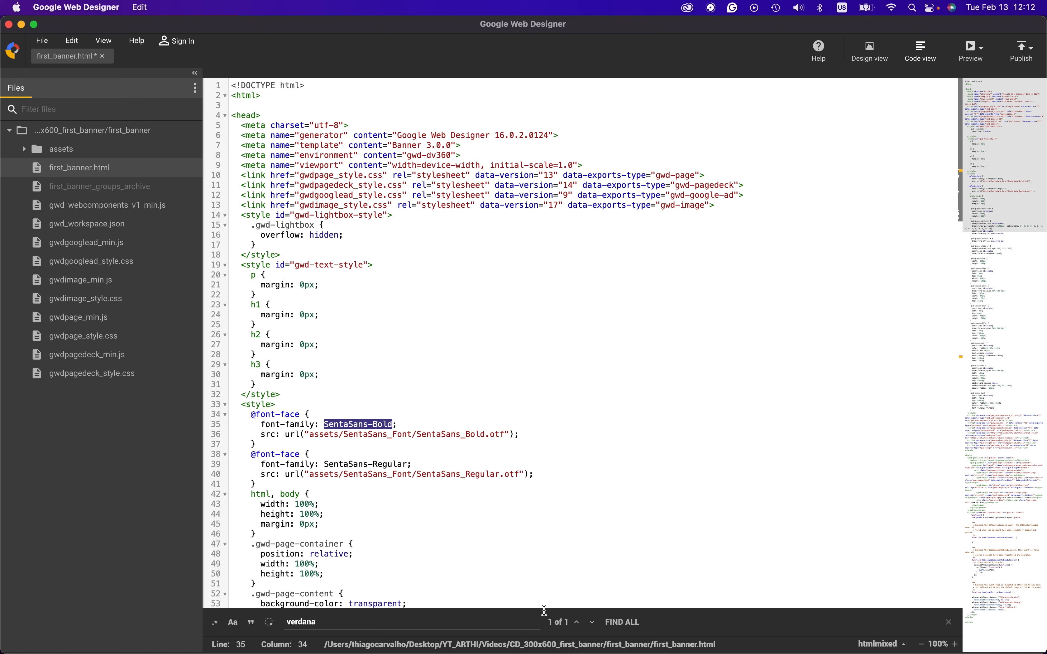
Find Verdana in the code, replace it with SentaSans-Bold, save the file and return to the design view
key("super+f")
type("VERDANA")
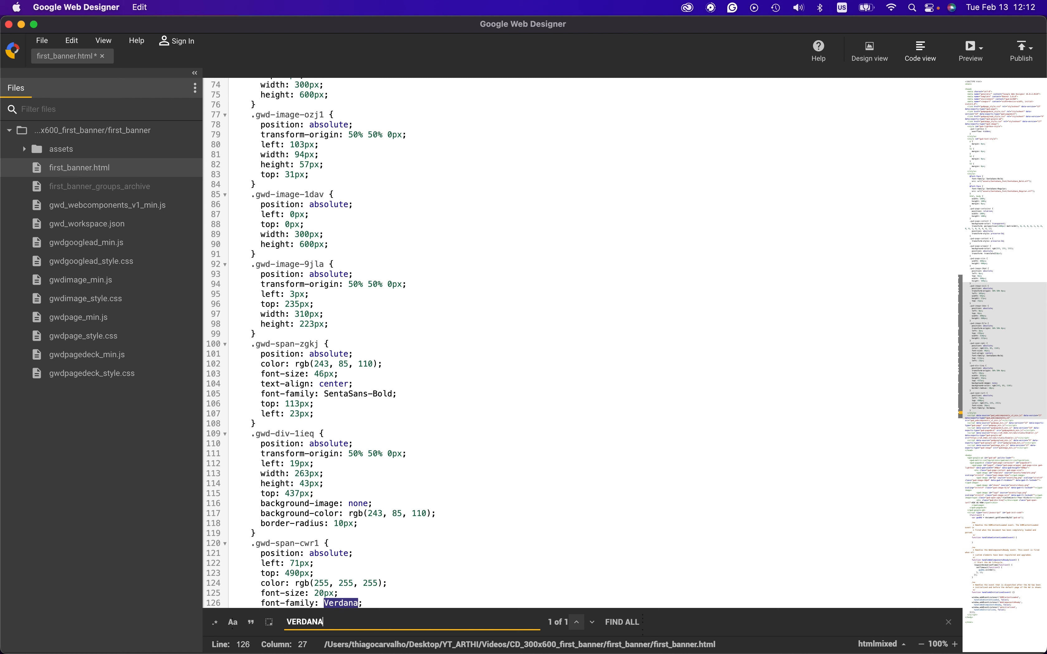
scroll(407, 552, "down", 5)
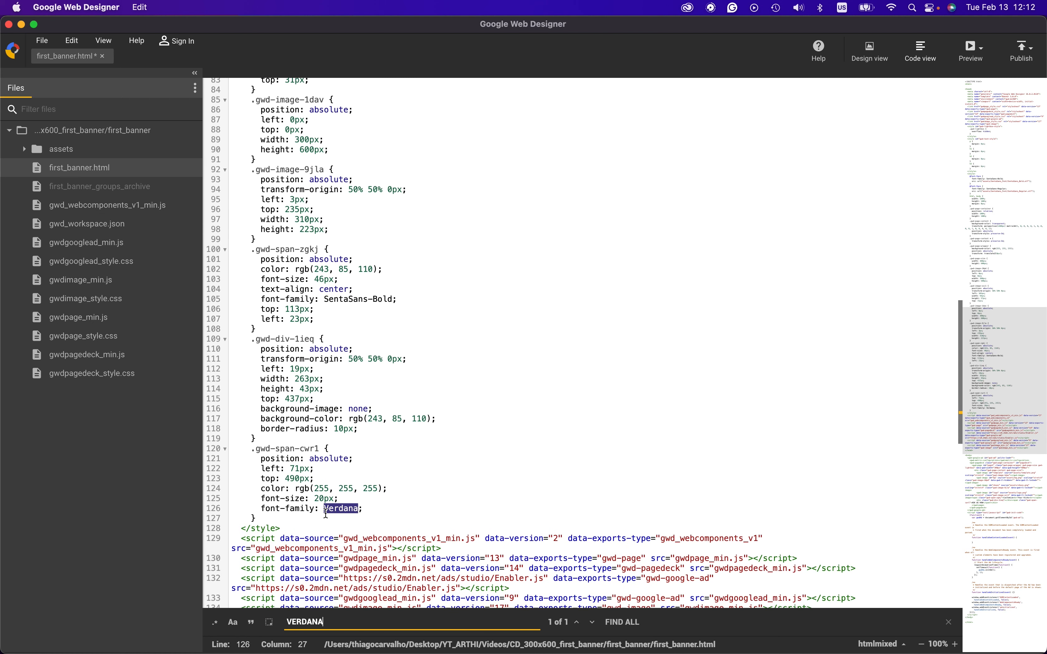
double_click(341, 509)
key("super+v")
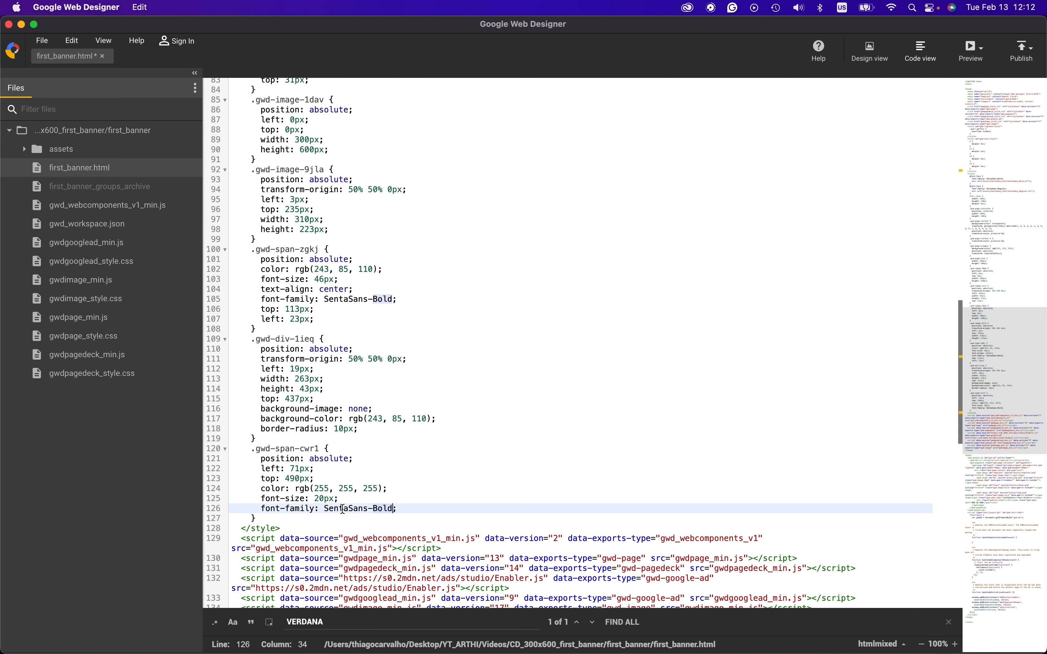
key("super+s")
left_click(870, 48)
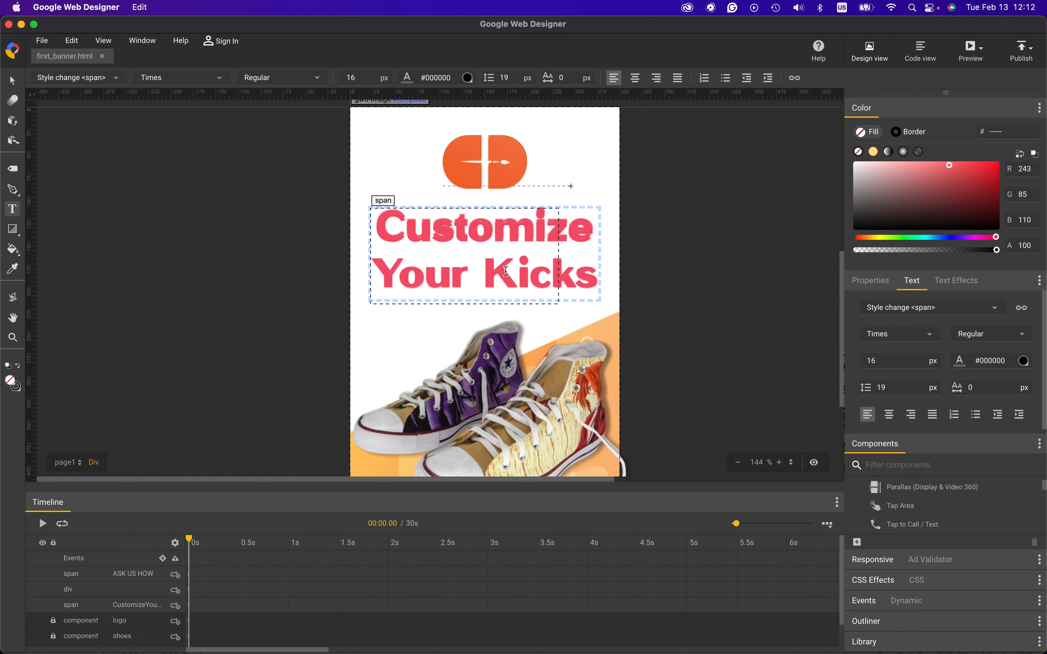
Move the ASK US HOW text onto the new pink div and select both objects together
scroll(506, 272, "down", 5)
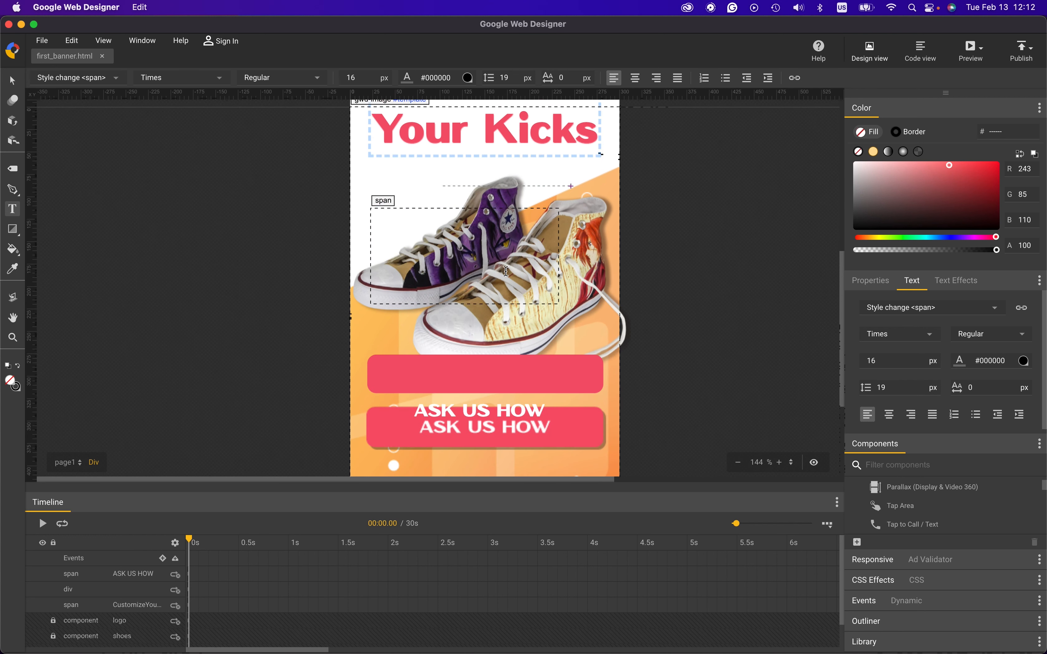
scroll(506, 272, "down", 1)
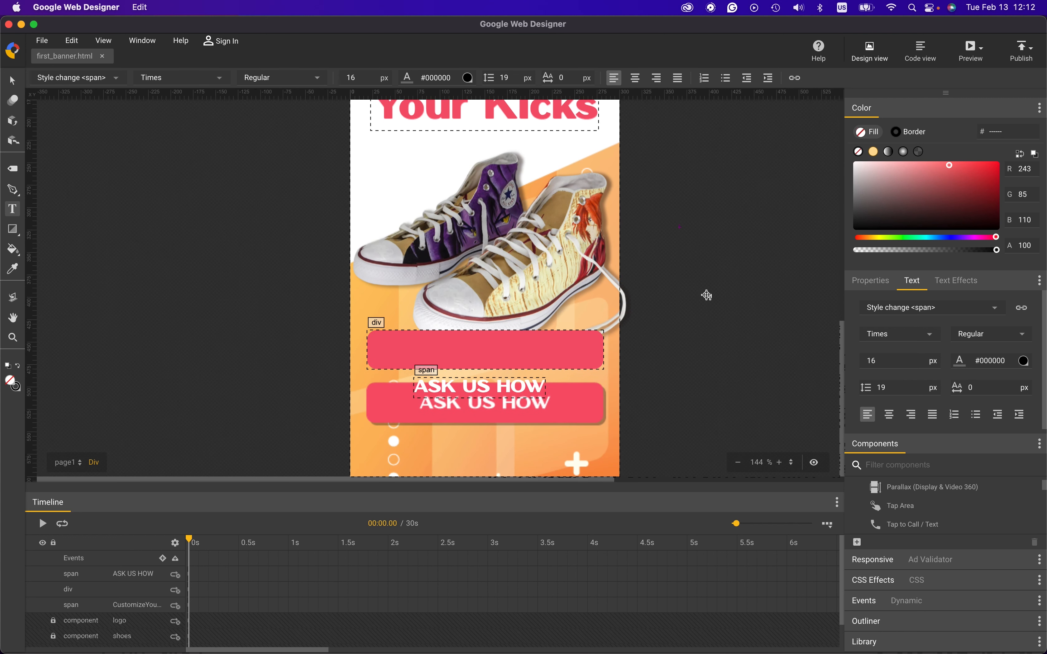
key("v")
left_click(523, 387)
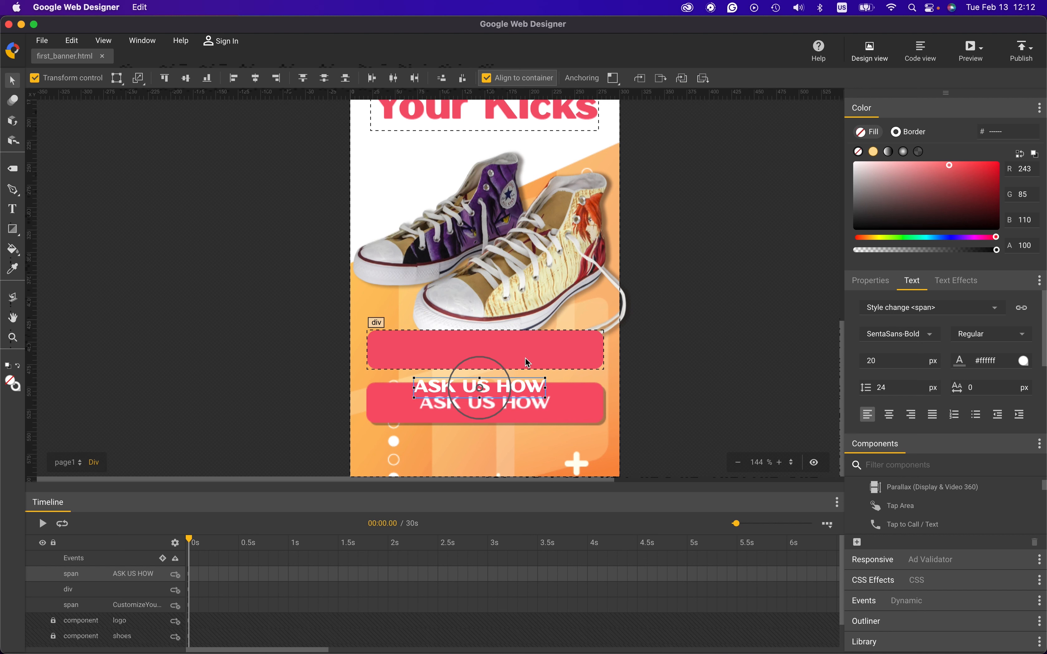
left_click_drag(528, 389, 537, 352)
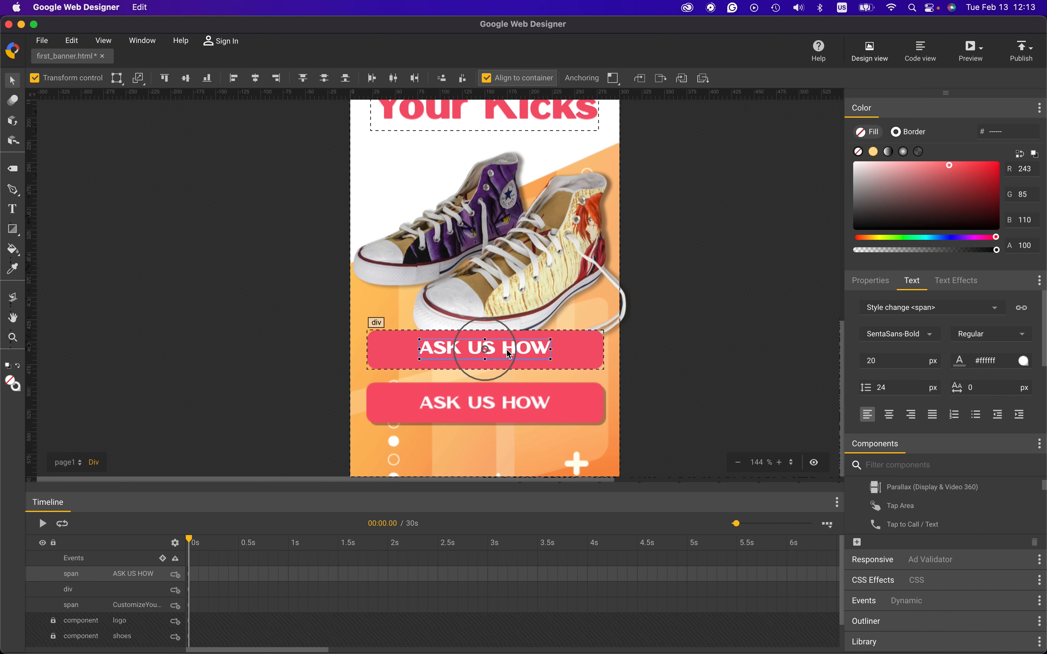
left_click(591, 355, "shift")
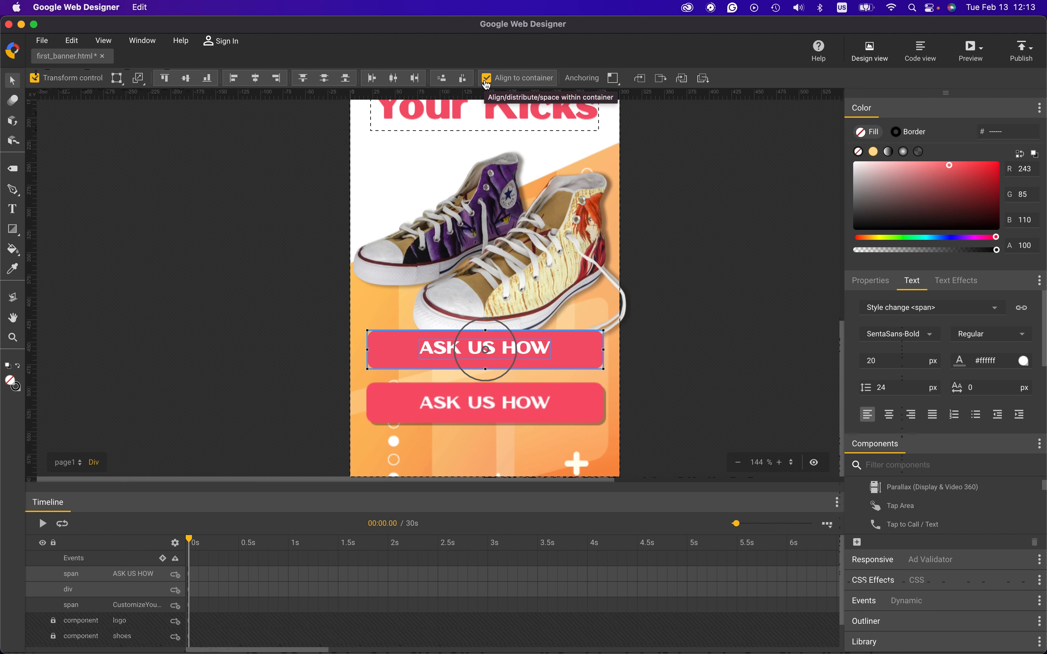
left_click(188, 80)
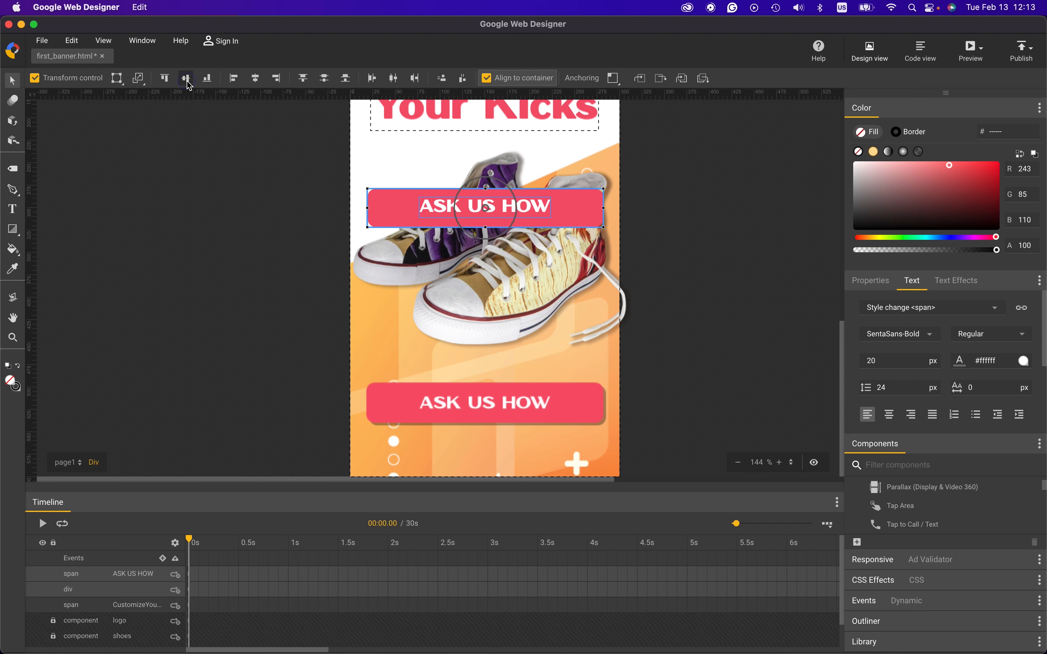
left_click(252, 81)
key("super+z")
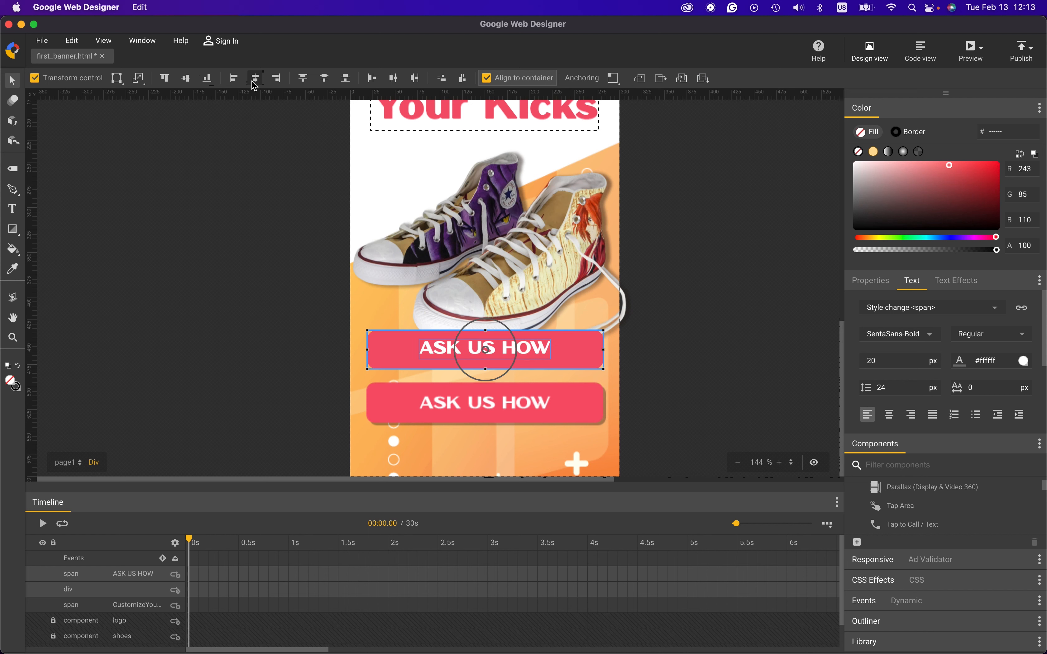
Turn off container alignment, centre the text and div on each other both ways, and nudge the ASK US HOW text slightly down
left_click(487, 78)
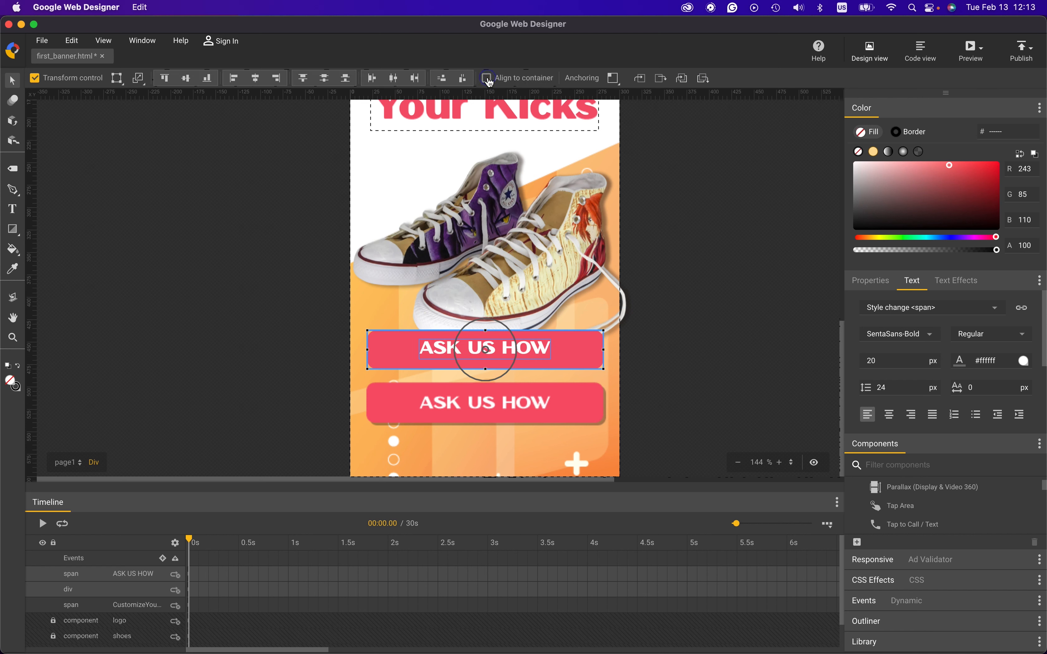
left_click(183, 83)
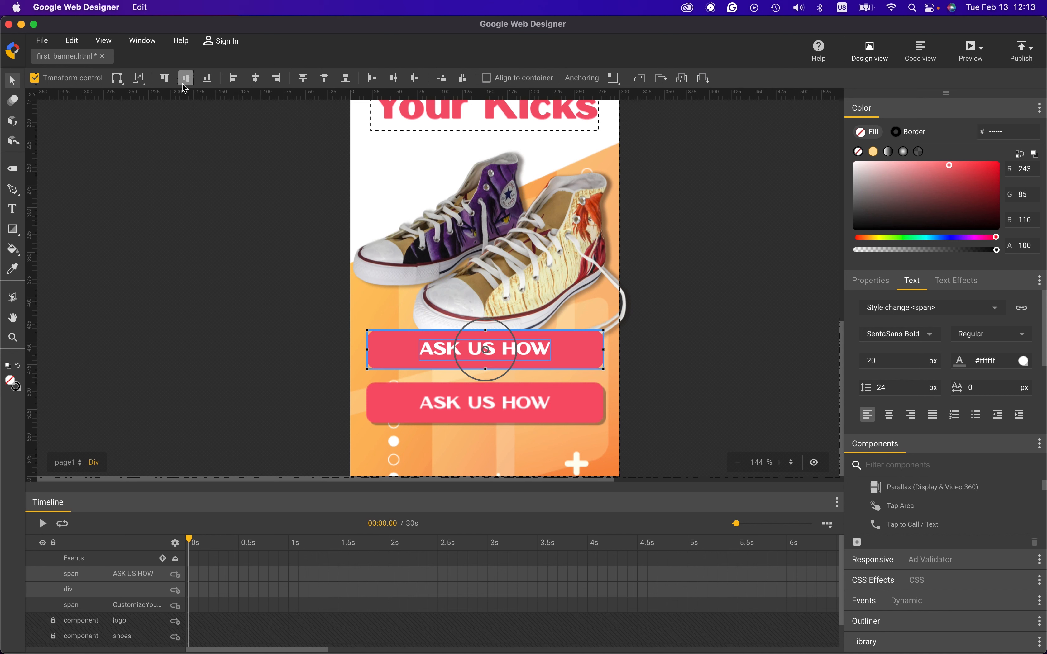
left_click(256, 82)
left_click(667, 361)
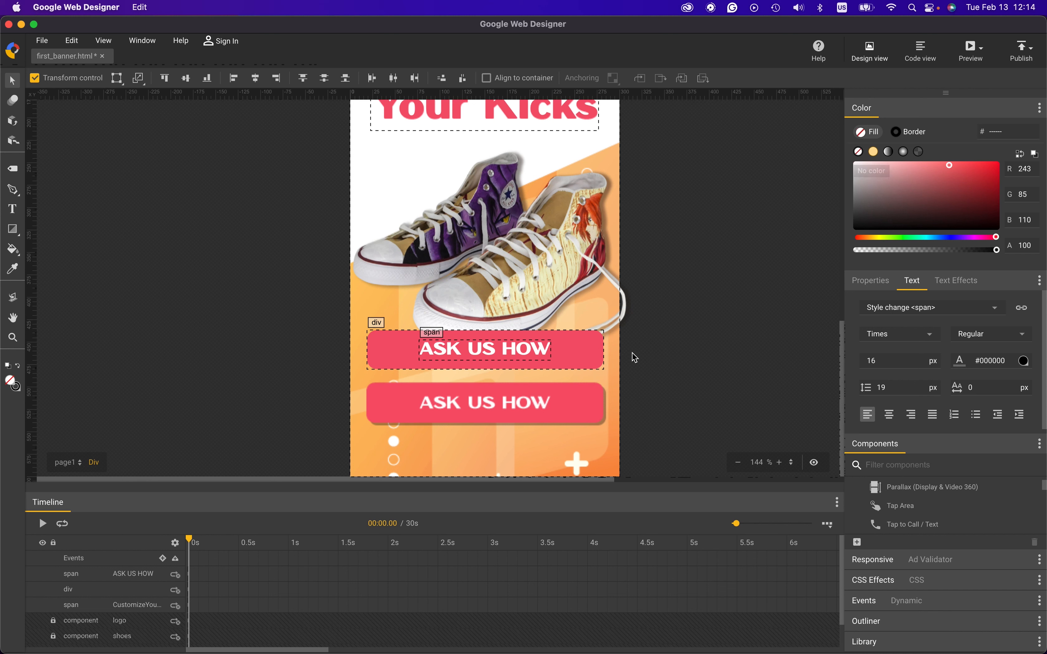
left_click(529, 350)
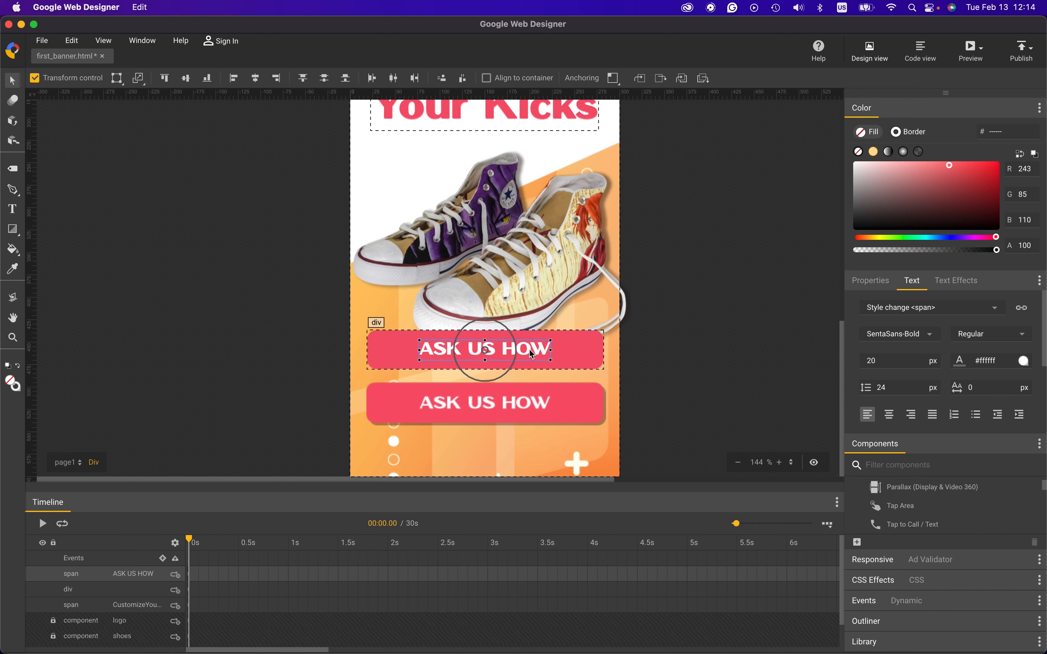
left_click_drag(531, 354, 531, 356)
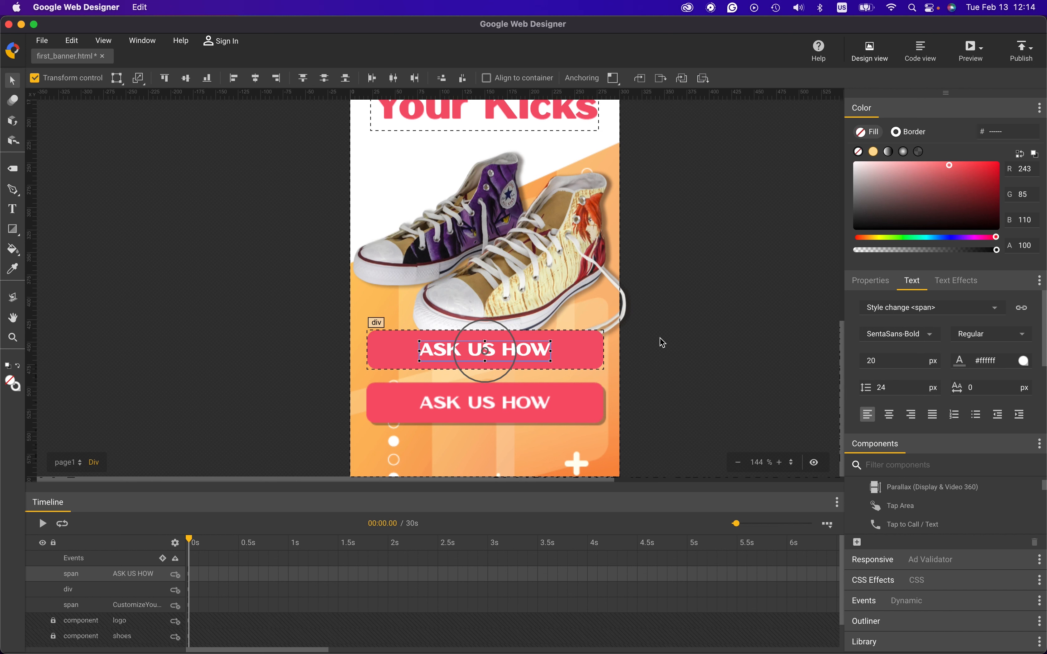
Group the ASK US HOW text and its div under the name CTA
left_click(586, 356)
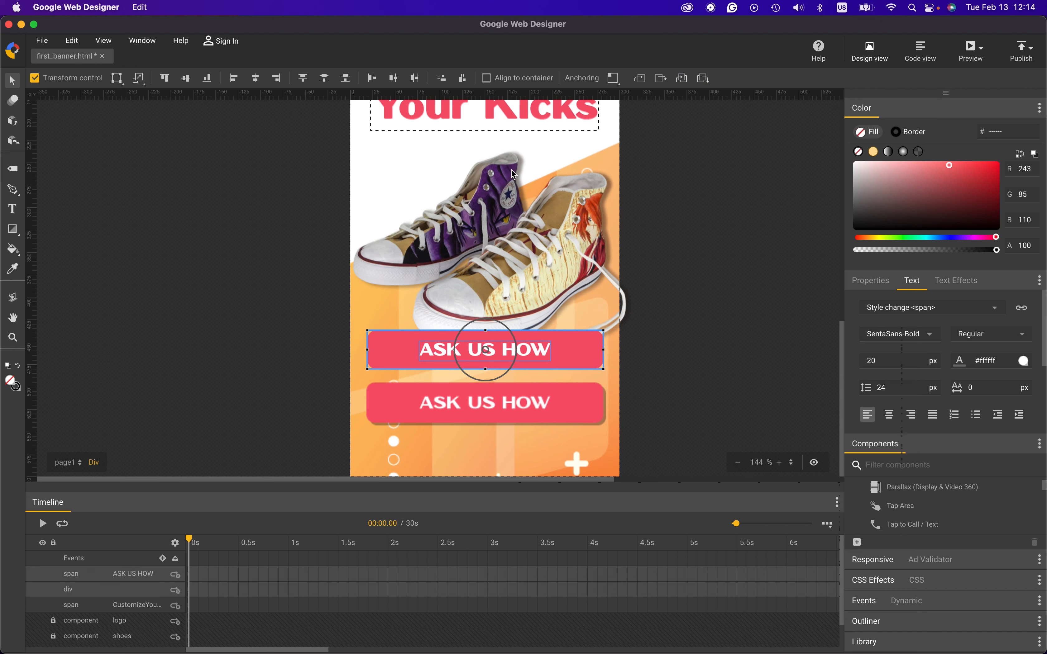
right_click(567, 347)
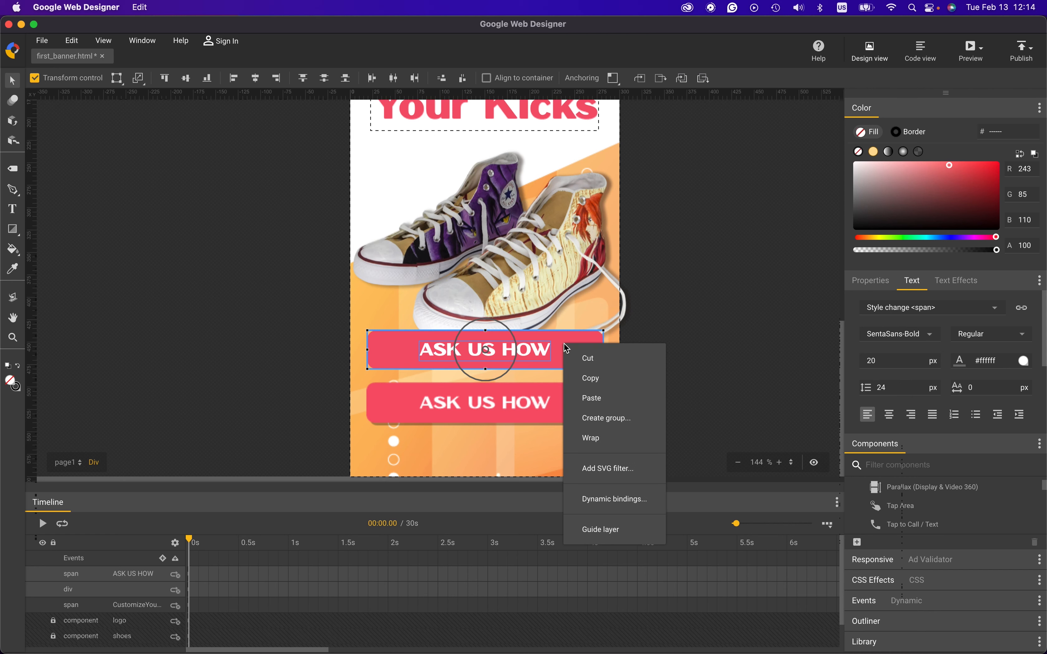
left_click(607, 422)
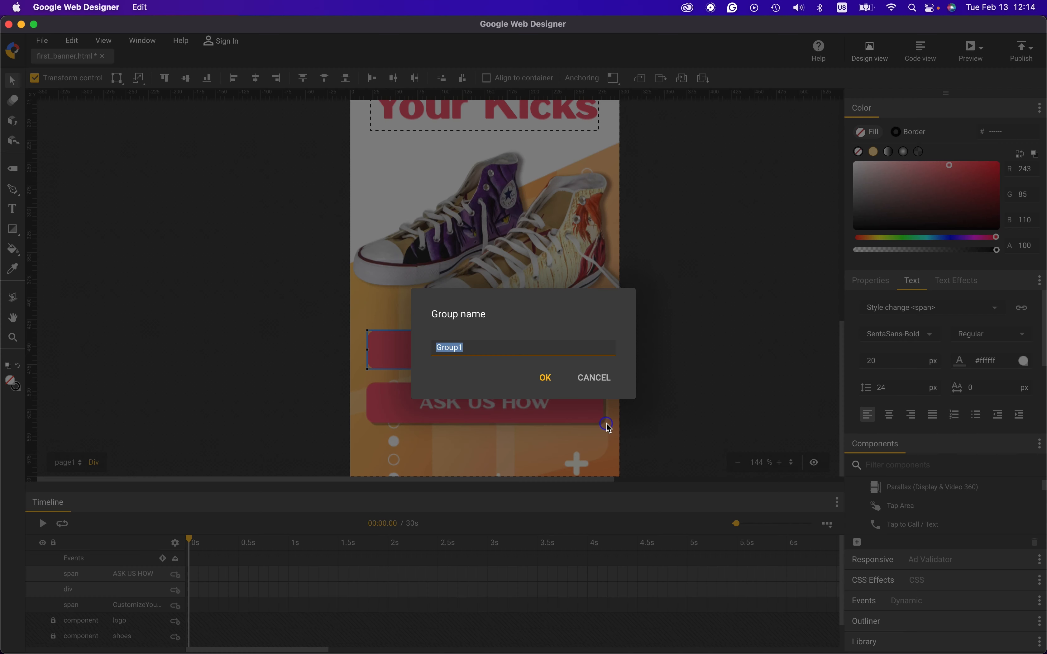
type("CTA")
left_click(548, 378)
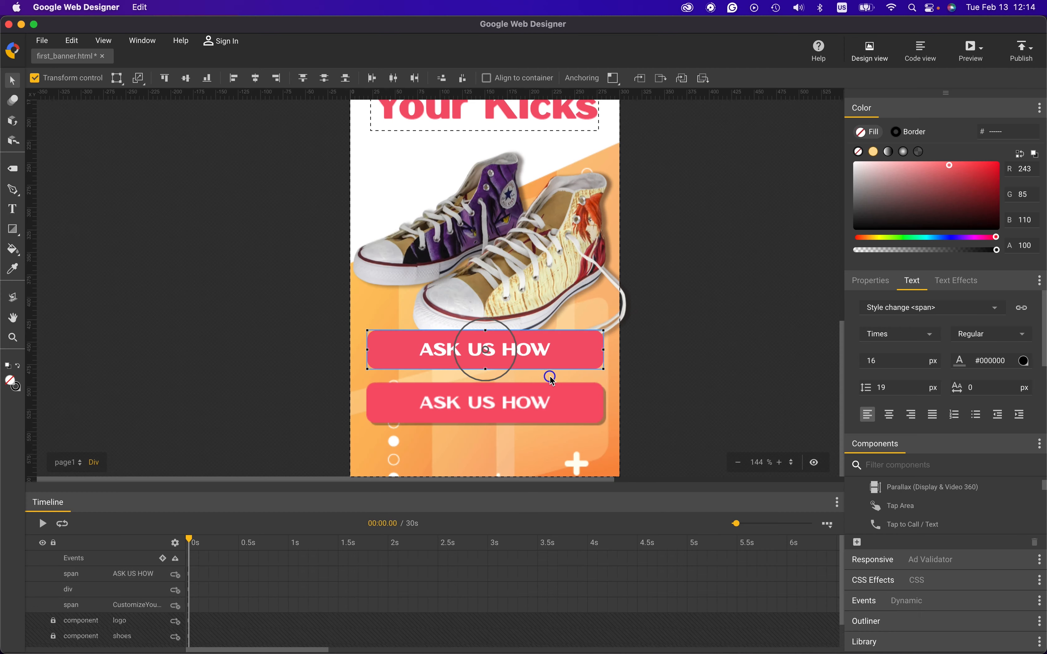
Move the CTA group down over the template's button and centre it horizontally within the container
left_click(668, 364)
left_click(522, 353)
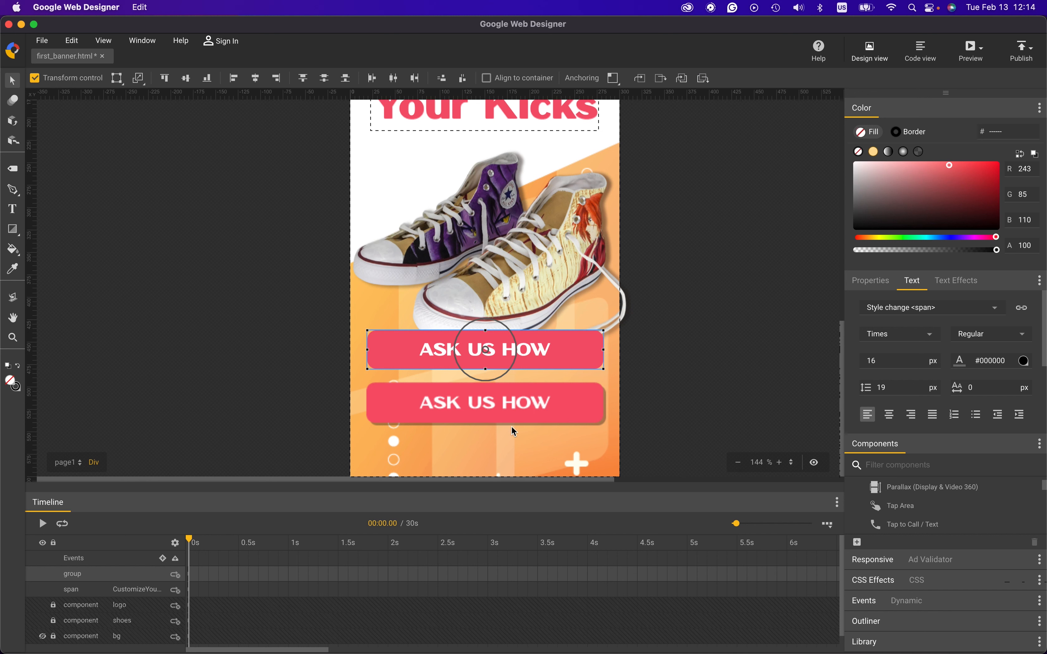
left_click_drag(569, 359, 579, 397)
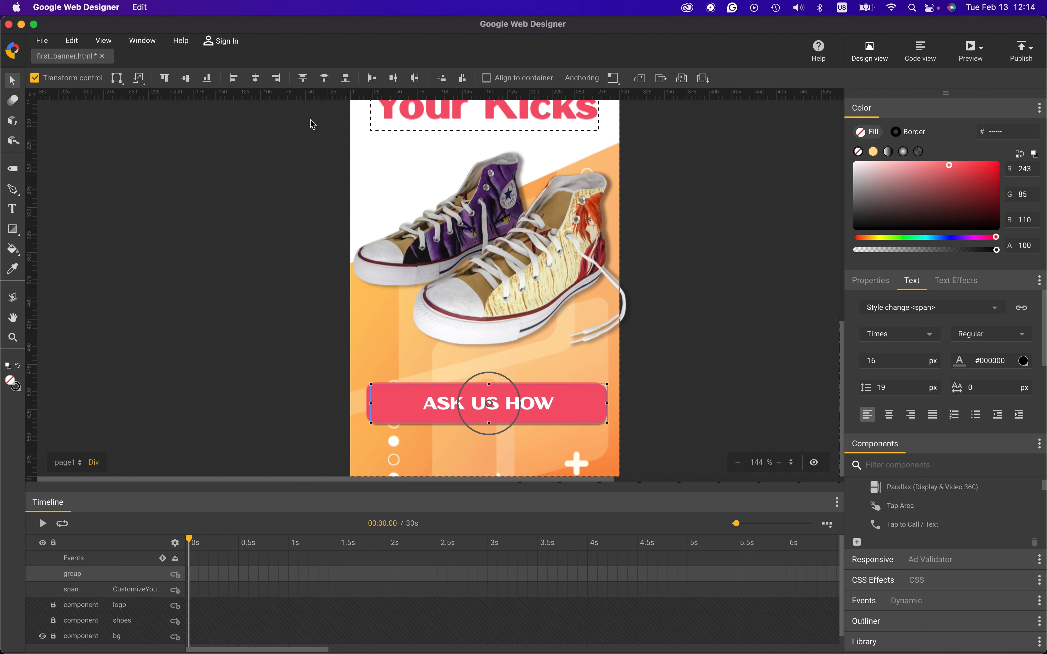
left_click(487, 78)
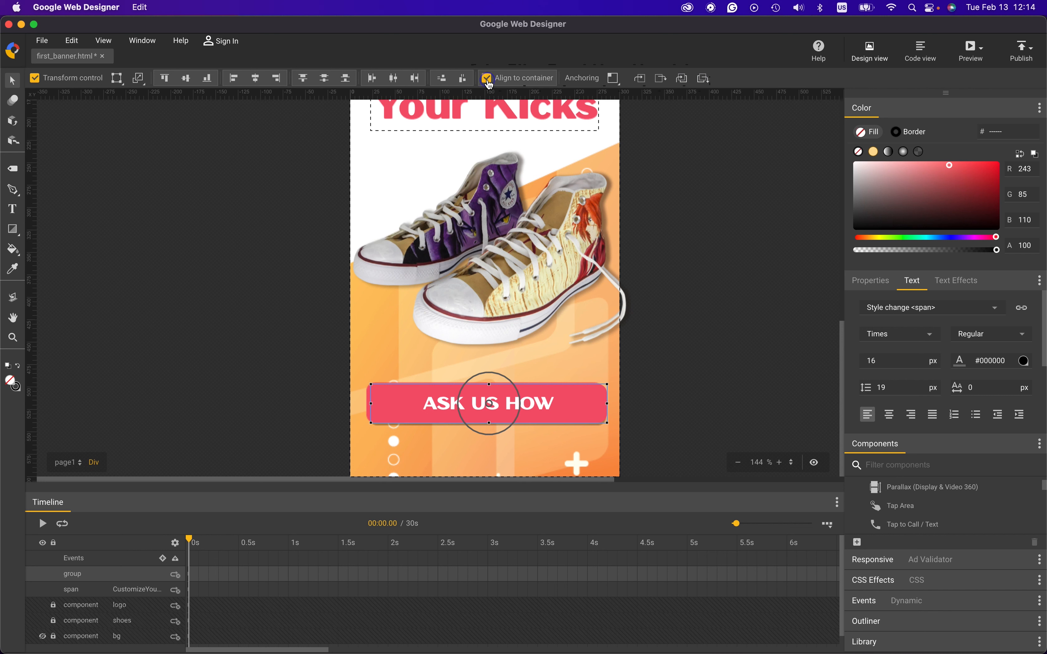
left_click(256, 80)
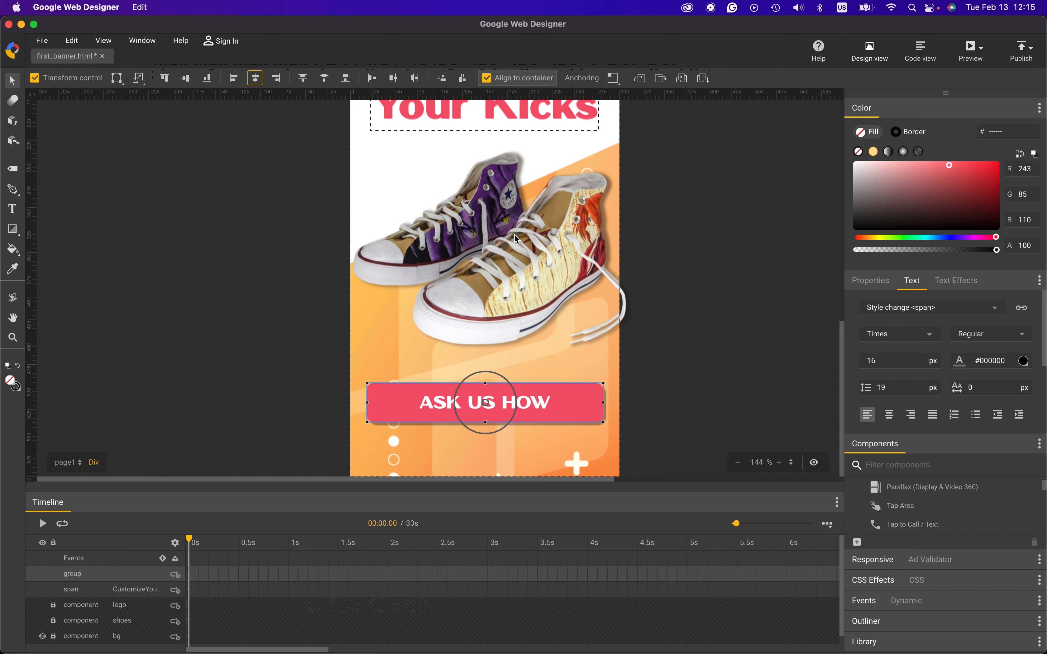
Make the bg layer visible and check the banner with the shoes layer switched off and back on
key("super+minus")
key("super+minus")
key("super+minus")
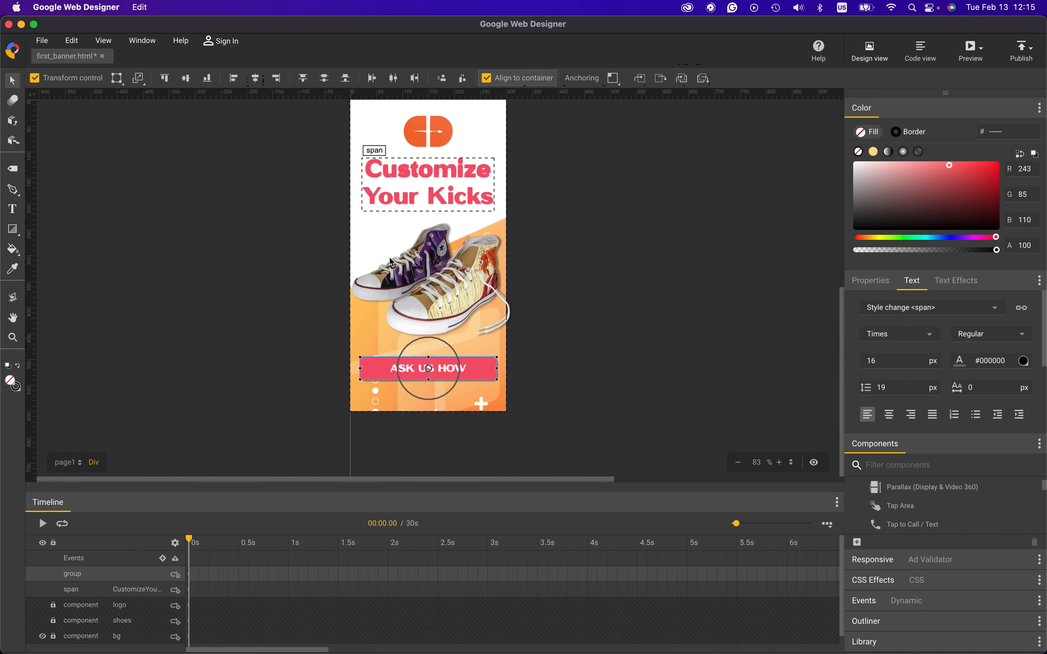
left_click(370, 262)
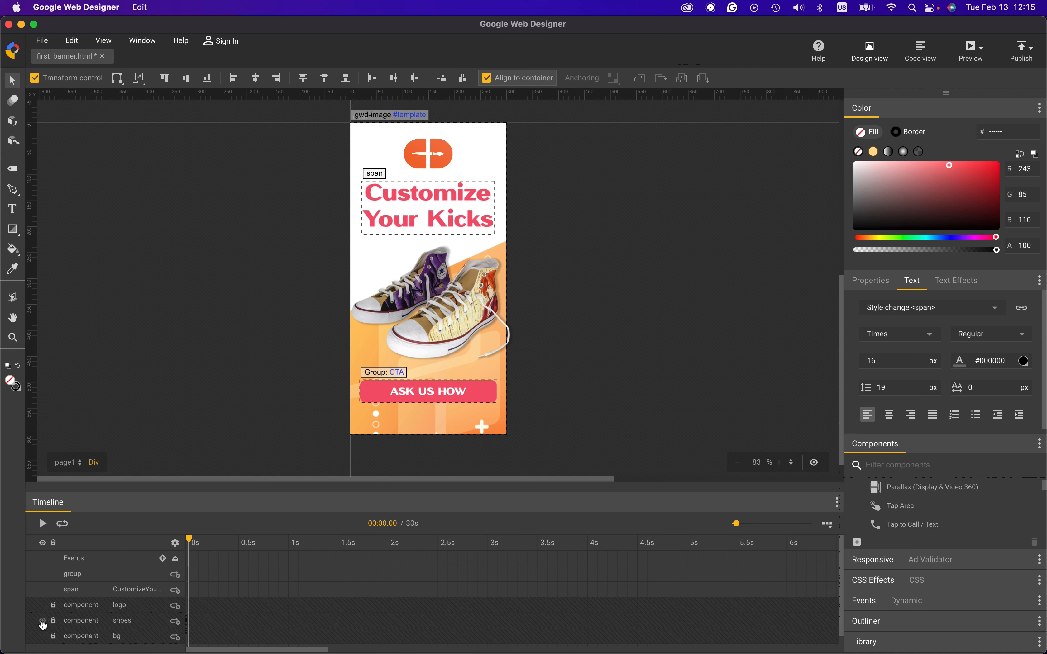
left_click(43, 621)
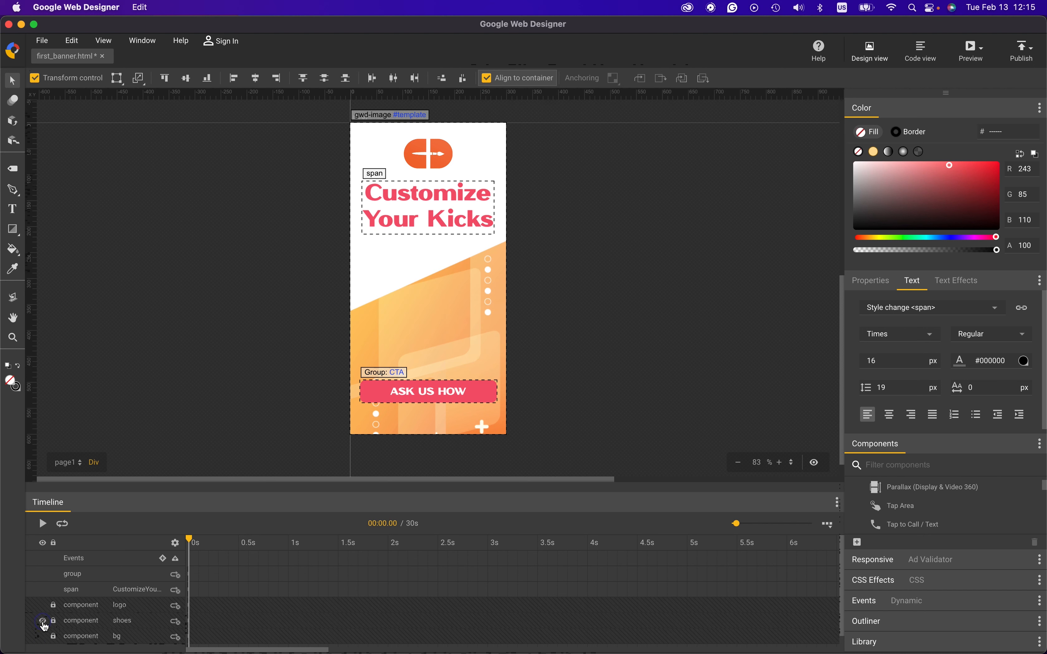
left_click(43, 623)
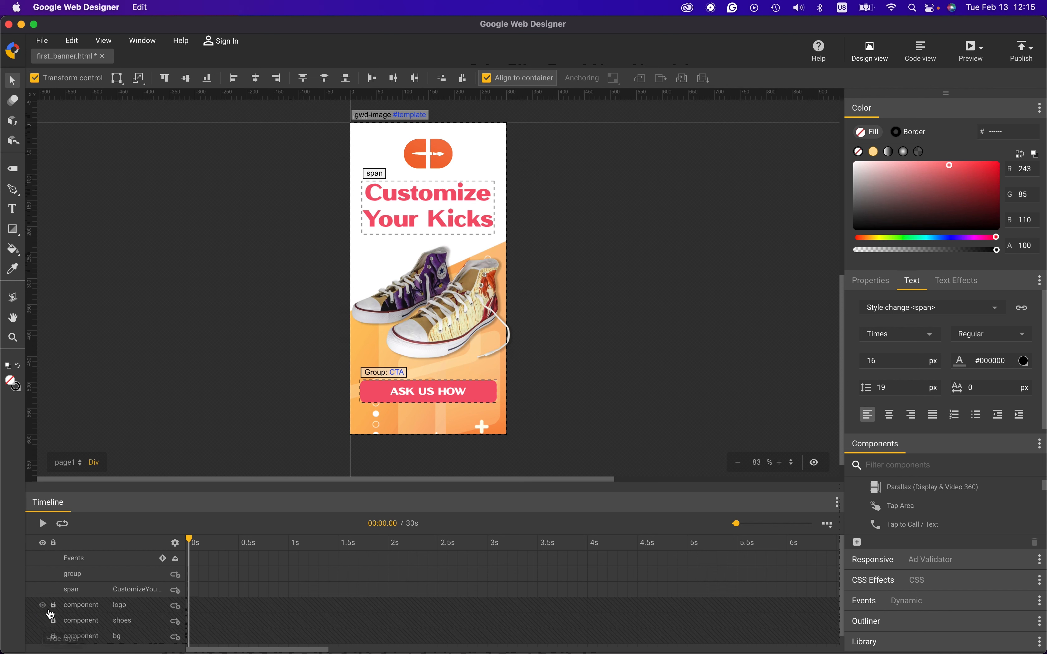
Hide the template layer and preview the banner in Chrome before returning to Google Web Designer
scroll(48, 606, "down", 1)
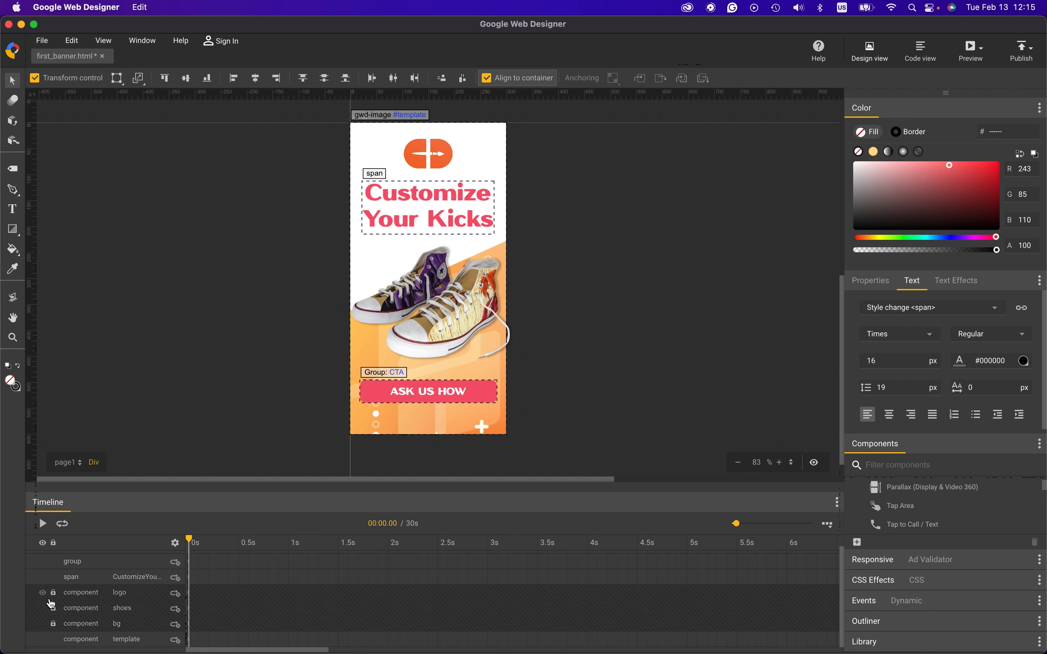
left_click(42, 639)
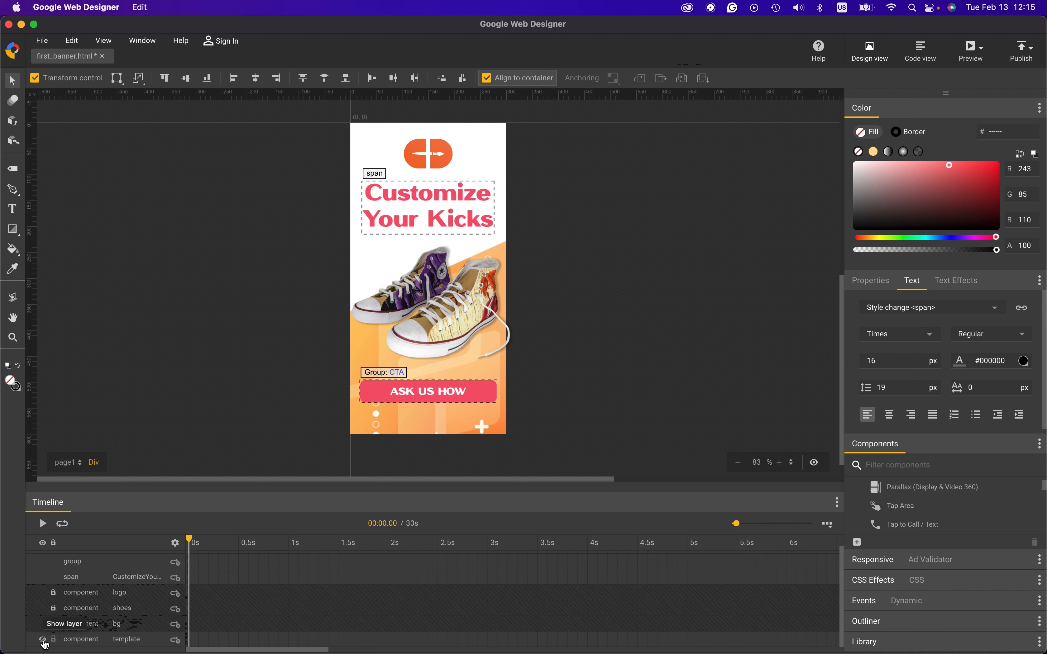
left_click(967, 48)
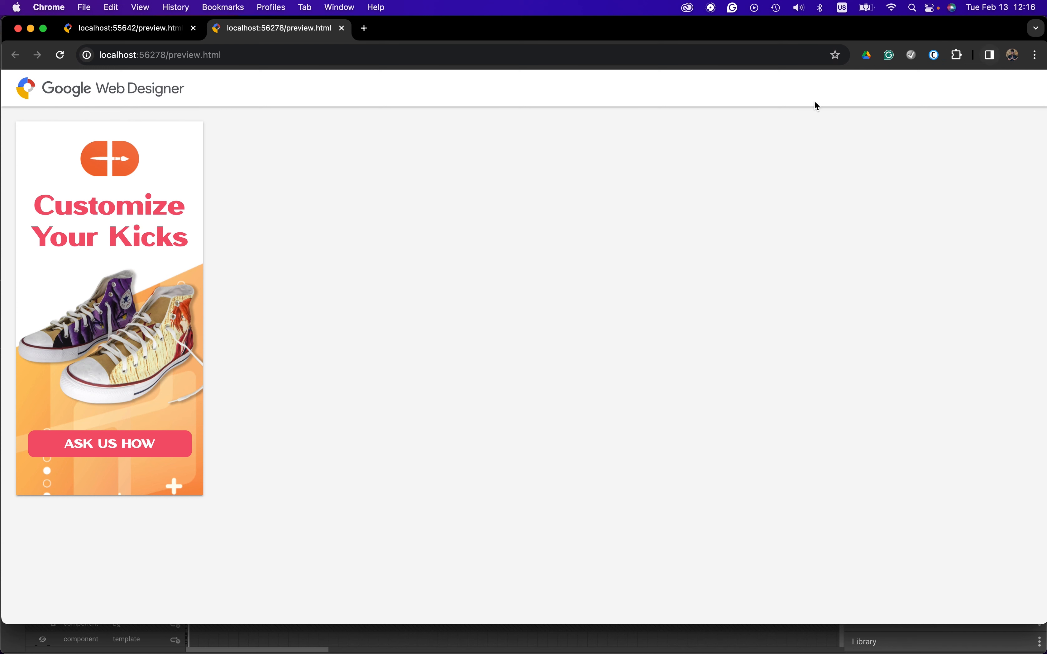
key("super+Tab")
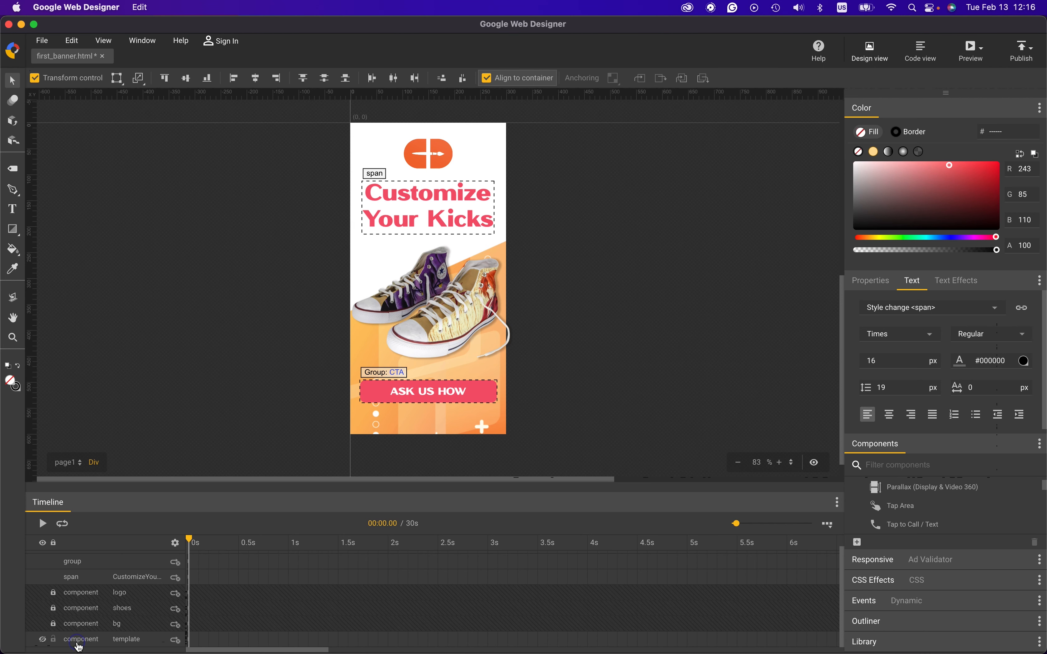
Delete the template layer from the banner
left_click(45, 645)
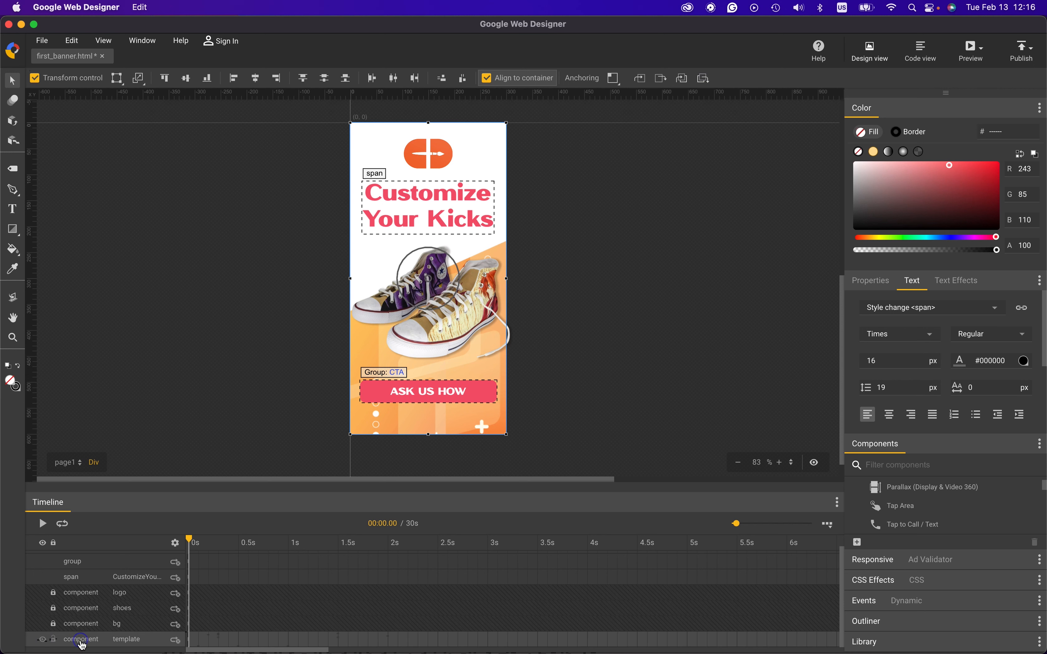
key("Delete")
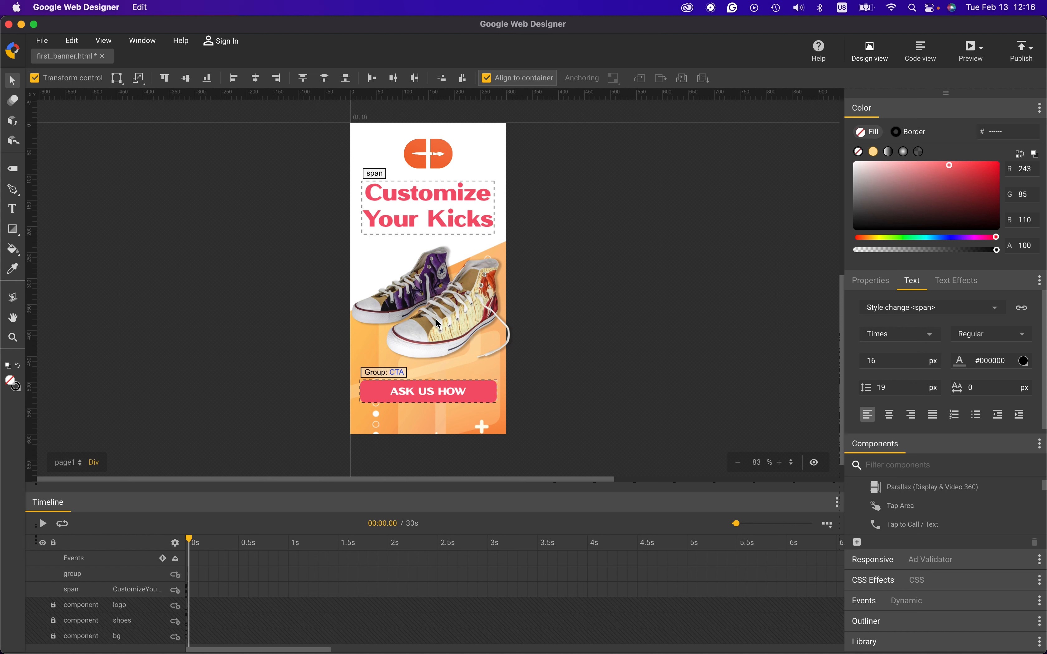
Insert a keyframe at 0.6 s on the Customize Your Kicks title's timeline
left_click(366, 340)
left_click_drag(334, 166, 528, 447)
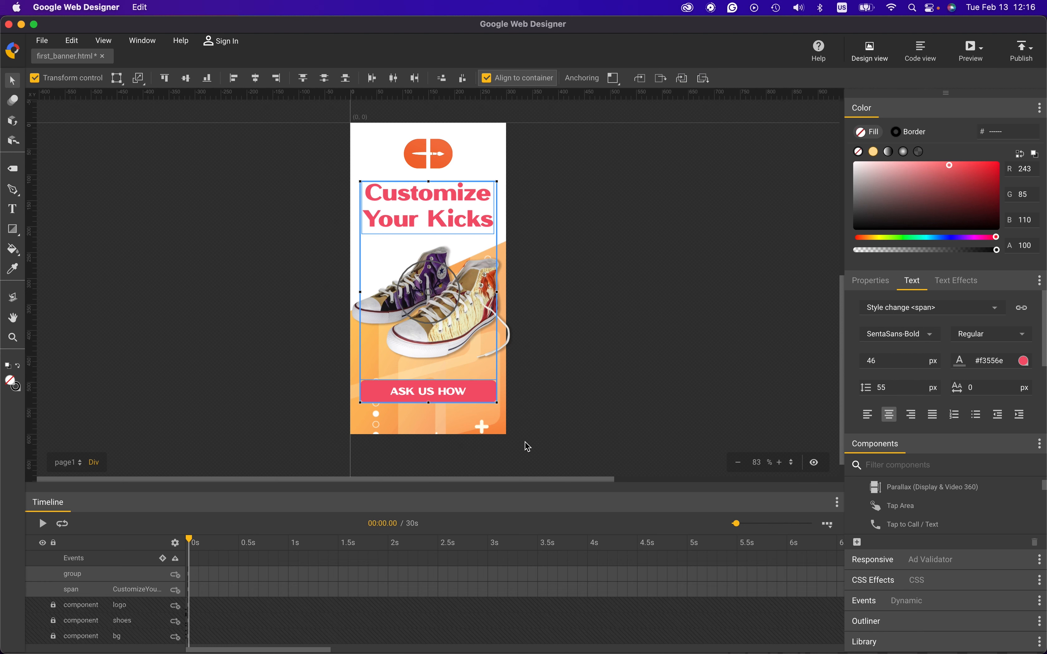
left_click(241, 575, "shift")
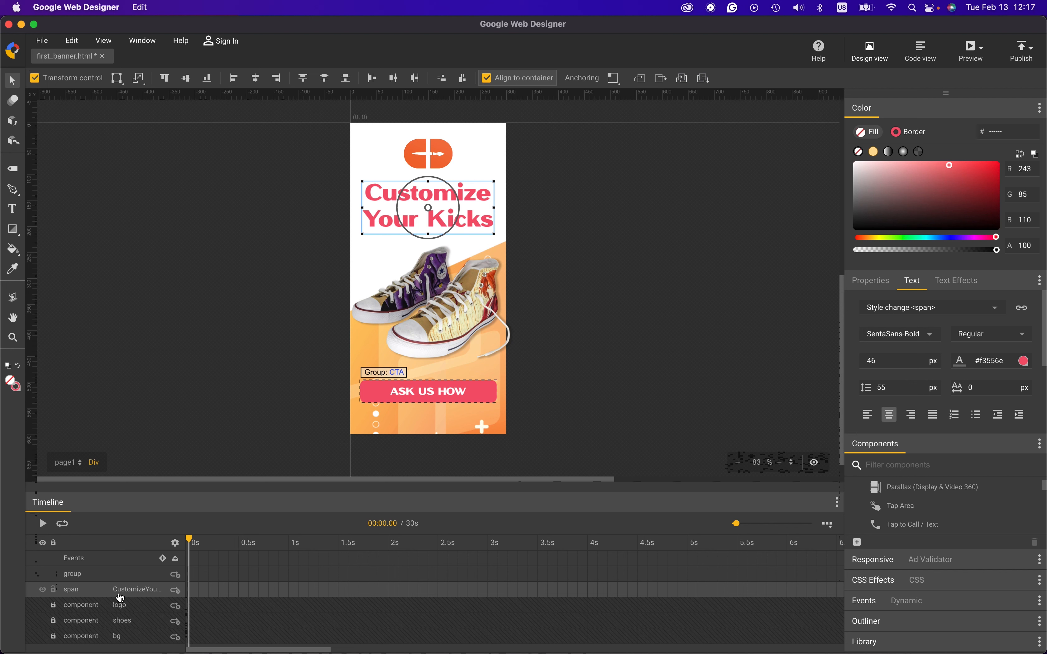
left_click(247, 590)
right_click(251, 595)
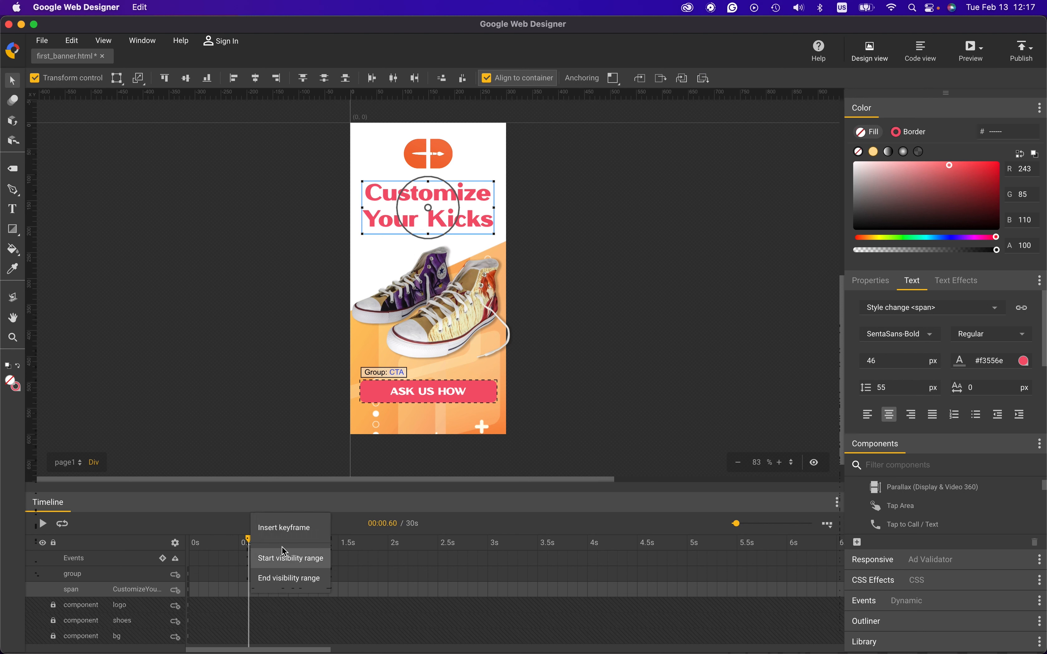
left_click(303, 534)
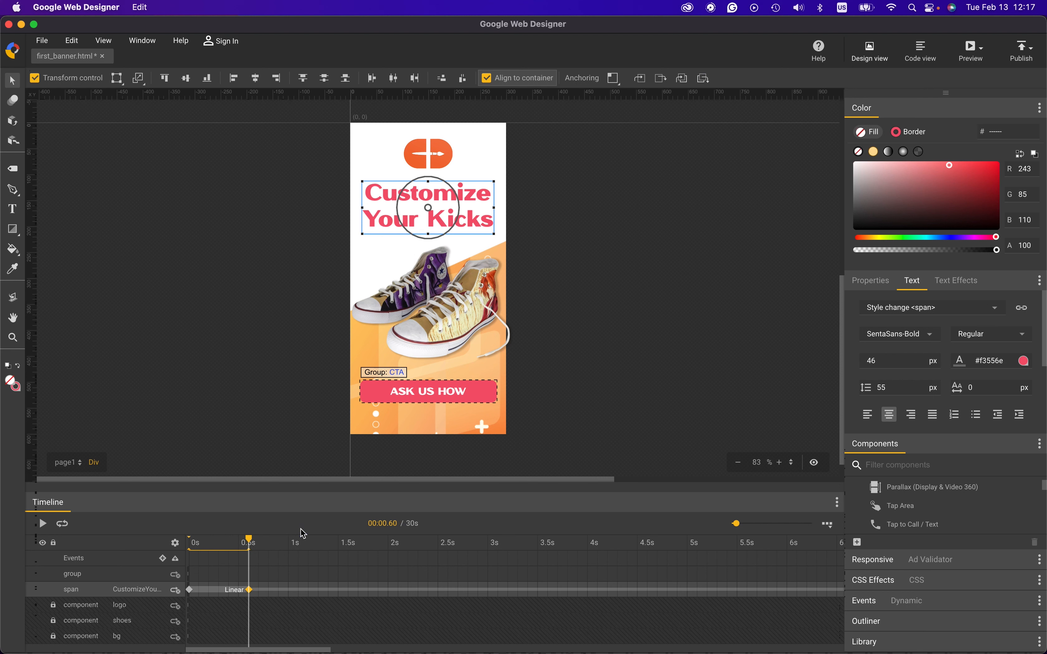
Try to shift the title horizontally to the left, off the banner, at the 0 s keyframe
left_click(250, 538)
left_click_drag(251, 538, 189, 539)
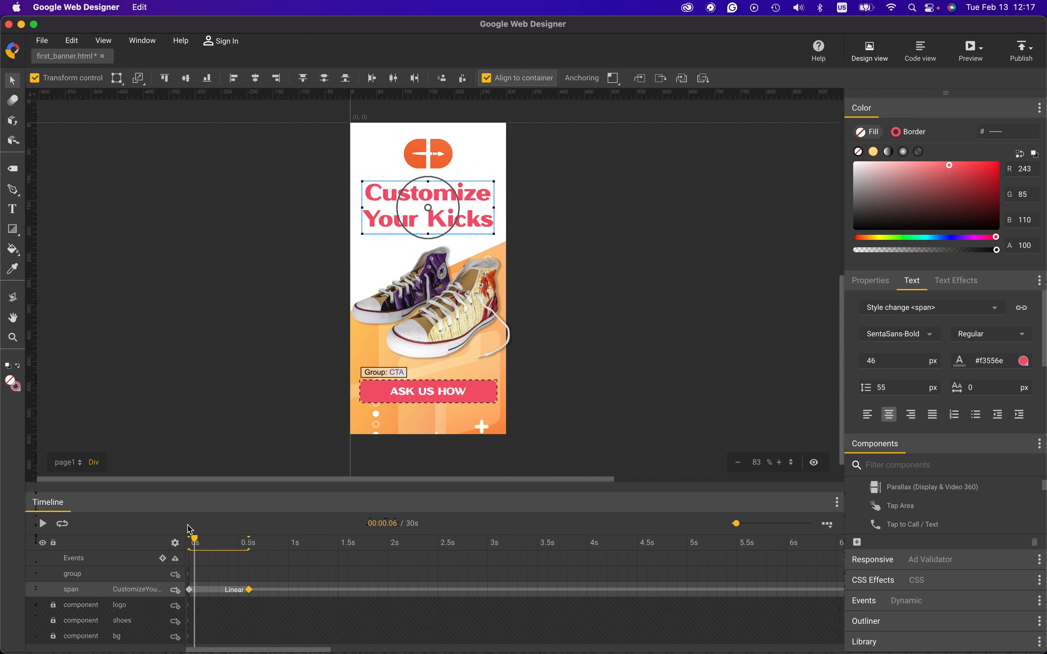
left_click(190, 591)
key("shift+Left")
key("shift+Left")
key("shift+Left")
key("shift+Left")
key("shift+Left")
key("shift+Left")
key("shift+Left")
key("shift+Left")
key("shift+Left")
key("shift+Left")
key("shift+Left")
key("shift+Left")
key("shift+Left")
key("shift+Left")
key("shift+Left")
key("shift+Left")
key("shift+Left")
key("shift+Left")
key("shift+Left")
key("shift+Left")
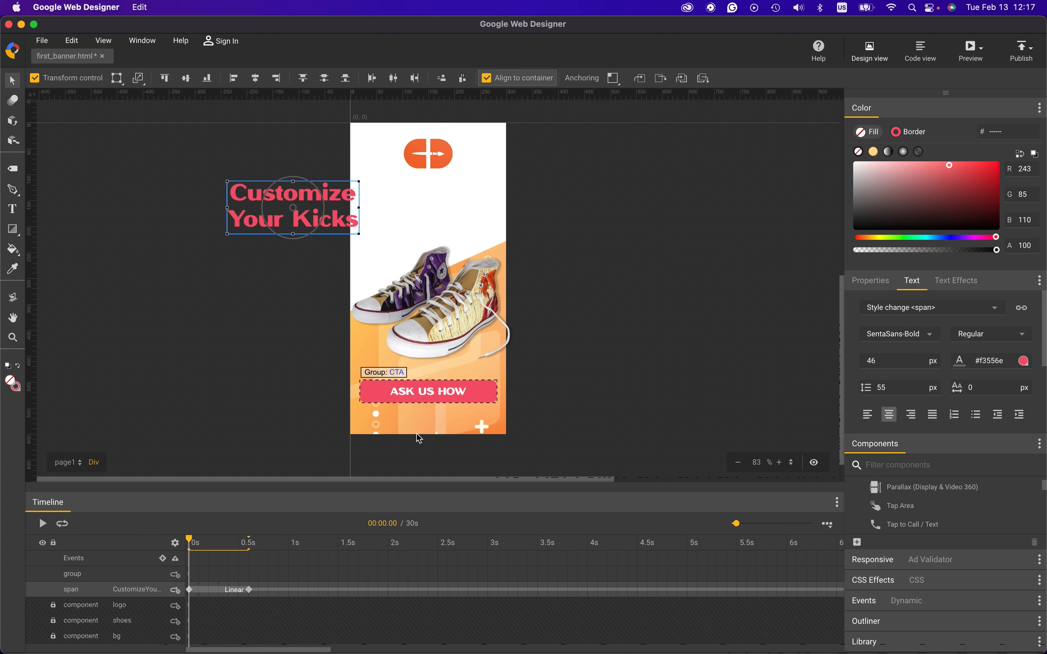
Bring the title back over the banner at 0 s and centre it horizontally within the container
key("shift+Right")
key("shift+Right")
key("shift+Right")
key("shift+Right")
key("shift+Right")
key("shift+Right")
key("shift+Right")
key("shift+Right")
key("shift+Right")
key("shift+Right")
key("shift+Right")
key("shift+Right")
key("shift+Right")
key("shift+Right")
key("shift+Right")
key("shift+Right")
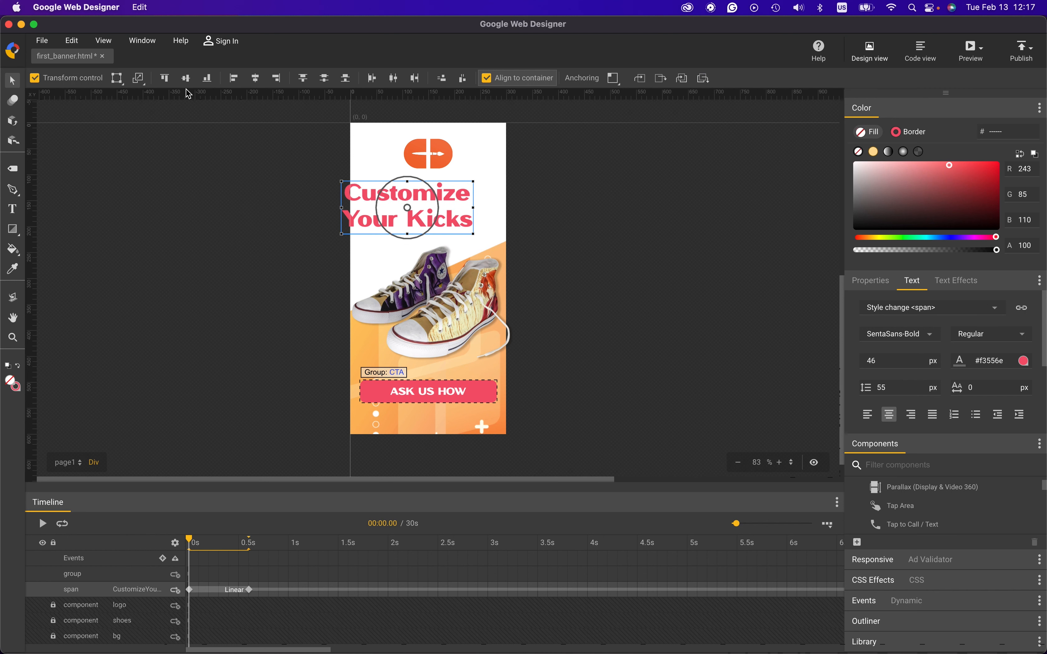
left_click(259, 81)
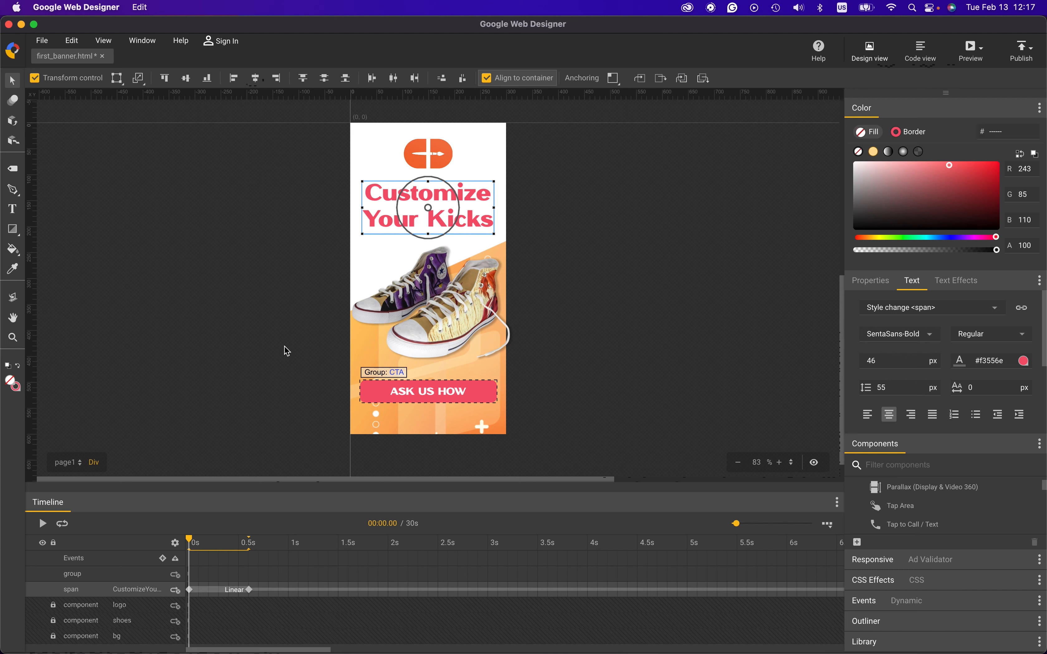
left_click(576, 245)
left_click(476, 224)
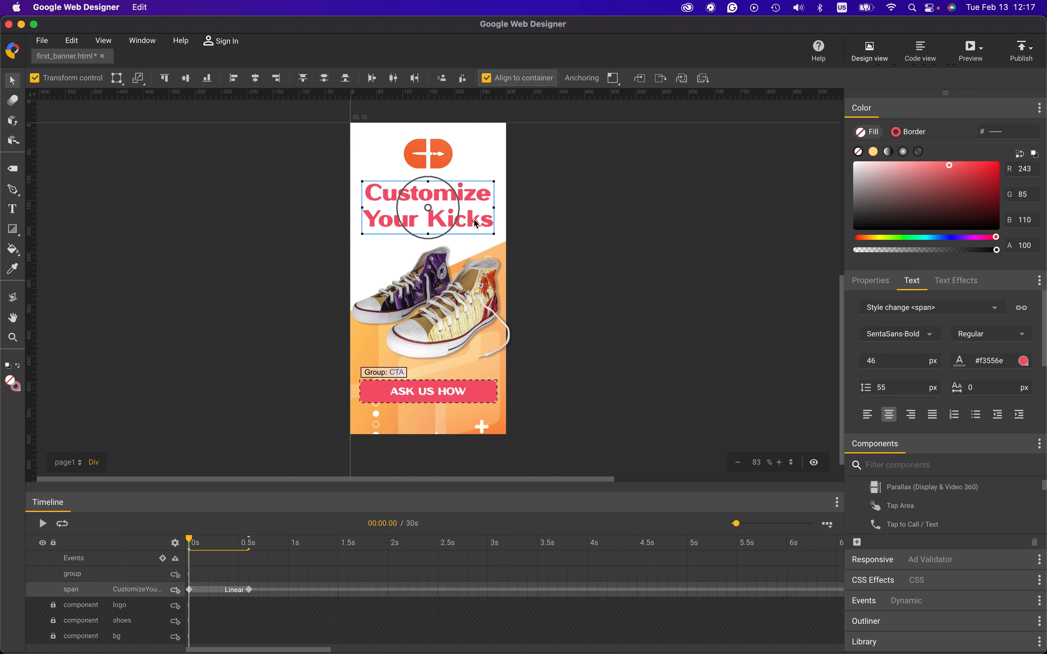
At the title's 0 s keyframe, move the title left until it sits completely outside the banner's left edge
left_click(190, 590)
key("shift+Left")
key("shift+Left")
key("shift+Left")
key("shift+Left")
key("shift+Left")
key("shift+Left")
key("shift+Left")
key("shift+Left")
key("shift+Left")
key("shift+Left")
key("shift+Left")
key("shift+Left")
key("shift+Left")
key("shift+Left")
key("shift+Left")
key("shift+Left")
key("shift+Left")
key("shift+Left")
key("shift+Left")
key("shift+Left")
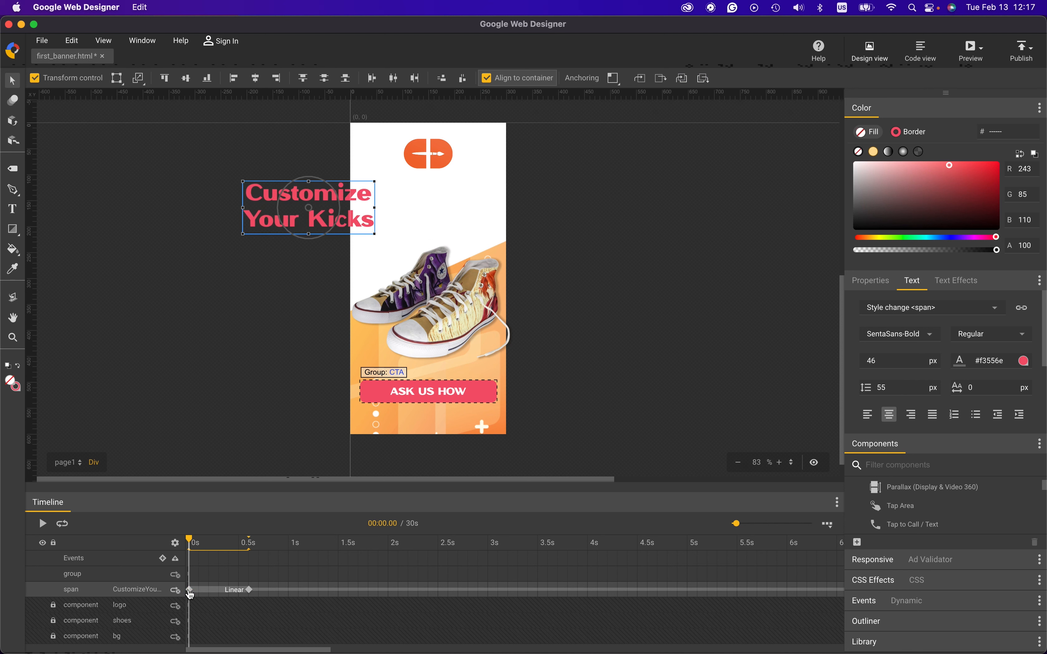
key("shift+Left")
key("shift+Left")
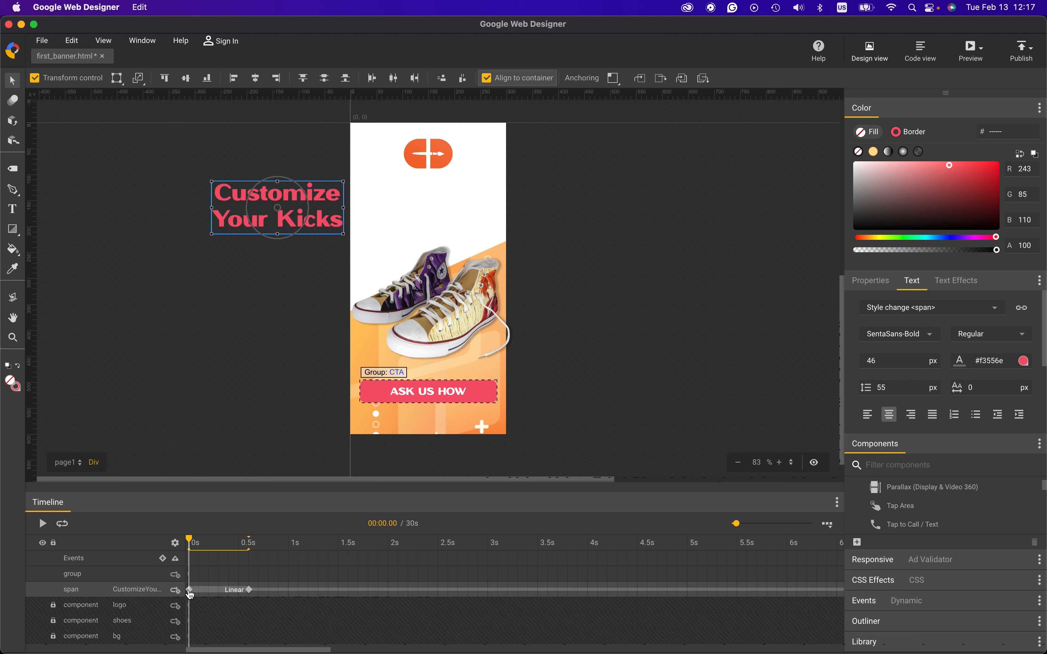
At the 0.6 s keyframe, centre the title horizontally within the container, and return the playhead to 0 s
left_click(251, 591)
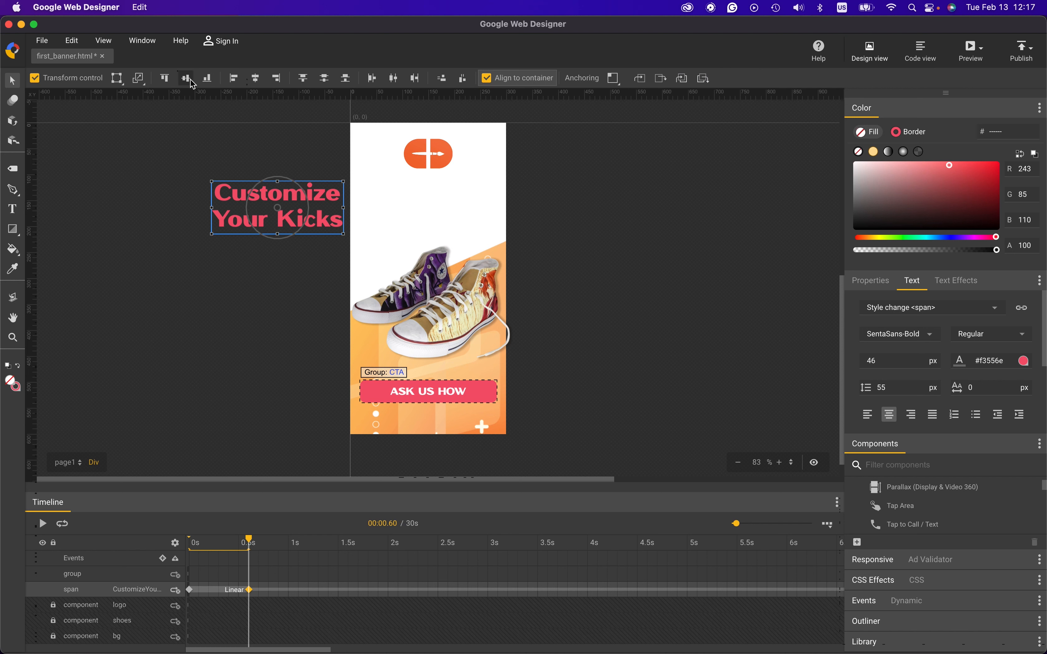
left_click(256, 79)
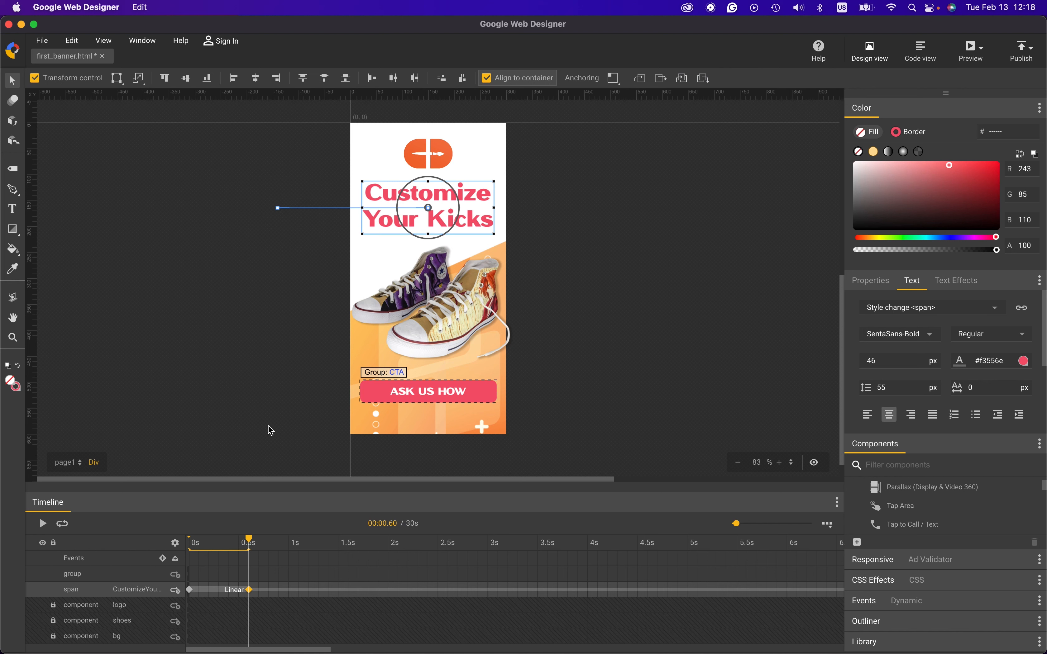
left_click_drag(243, 542, 174, 508)
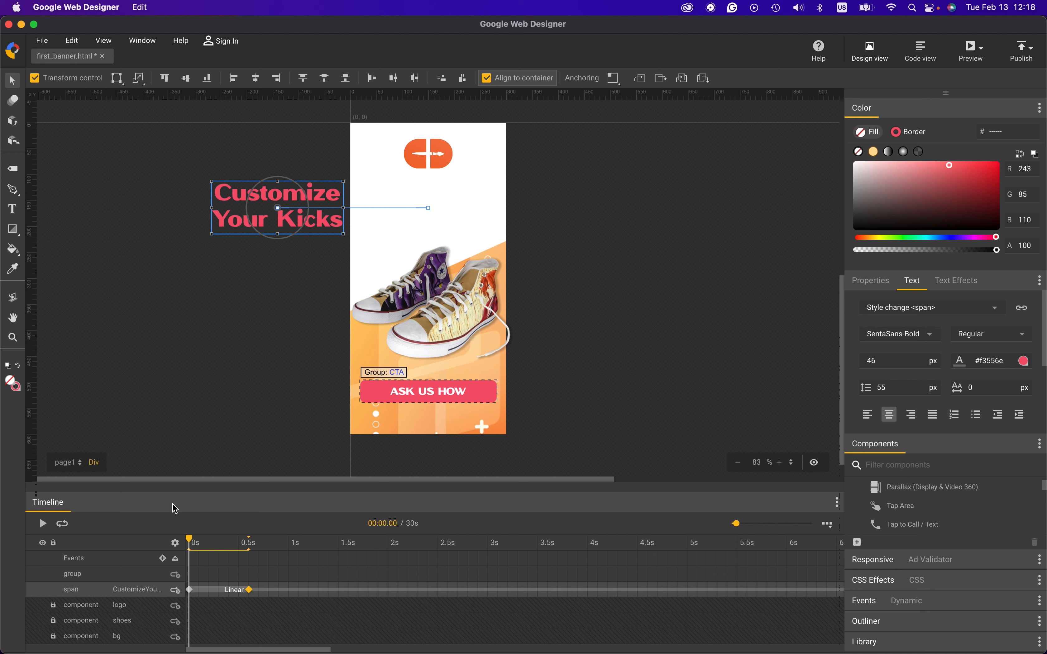
Set the title's opacity to 0 at the 0 s keyframe
left_click(190, 591)
left_click(871, 281)
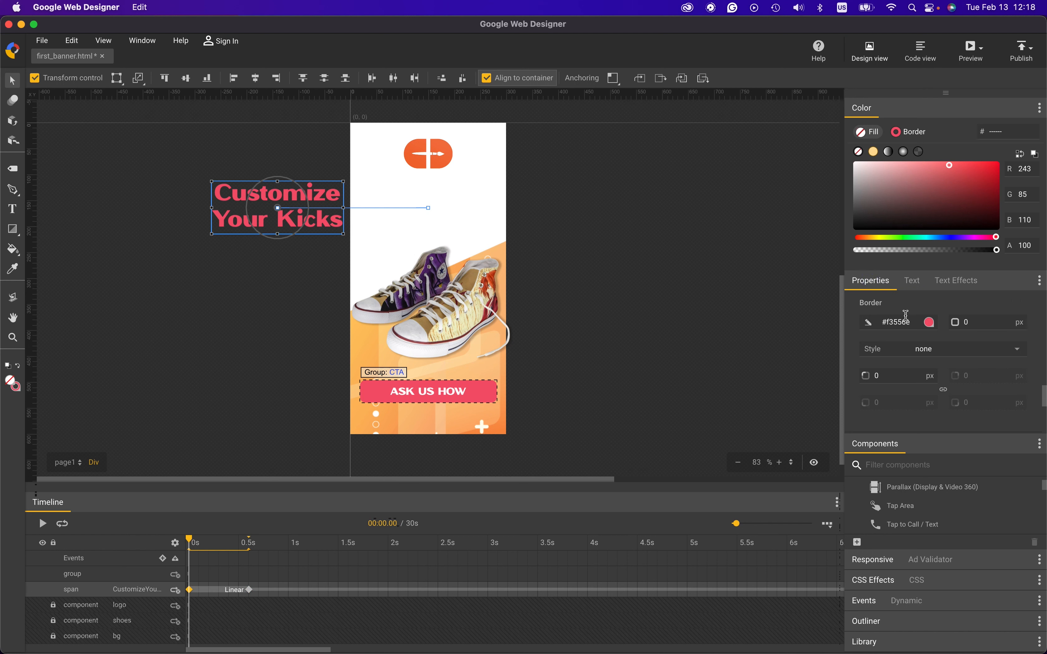
scroll(906, 315, "down", 1)
scroll(906, 315, "down", 3)
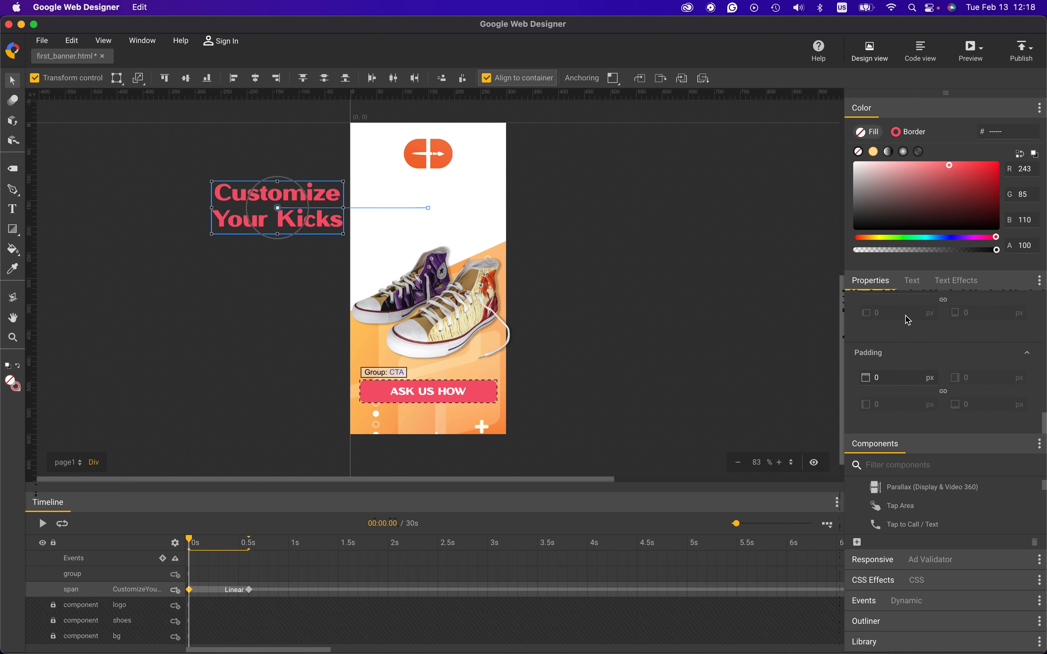
scroll(909, 380, "up", 4)
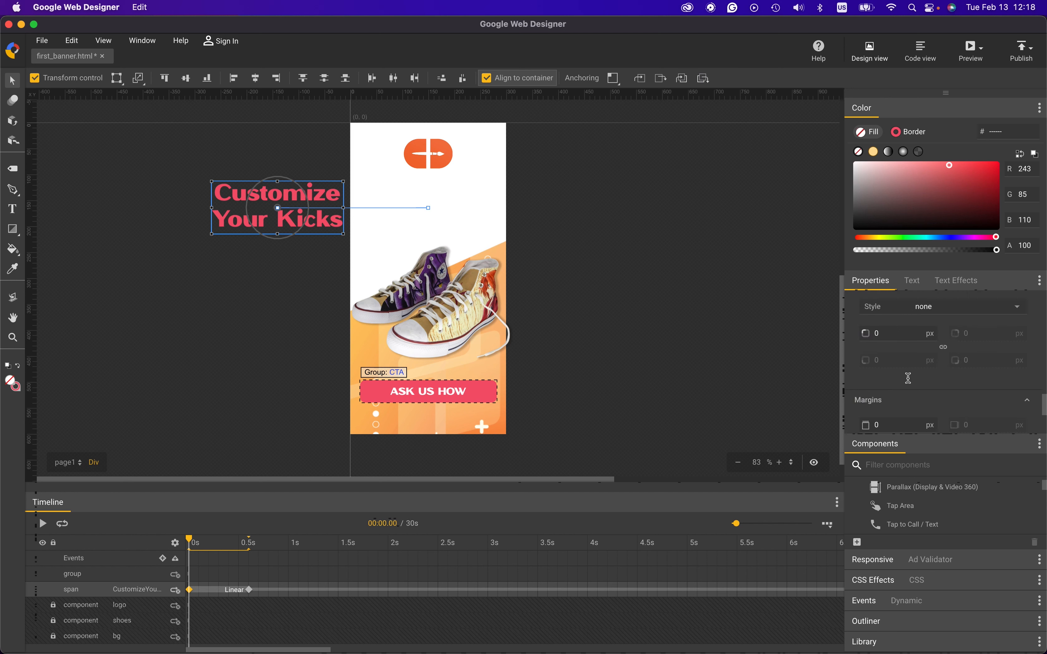
scroll(908, 379, "up", 1)
double_click(881, 373)
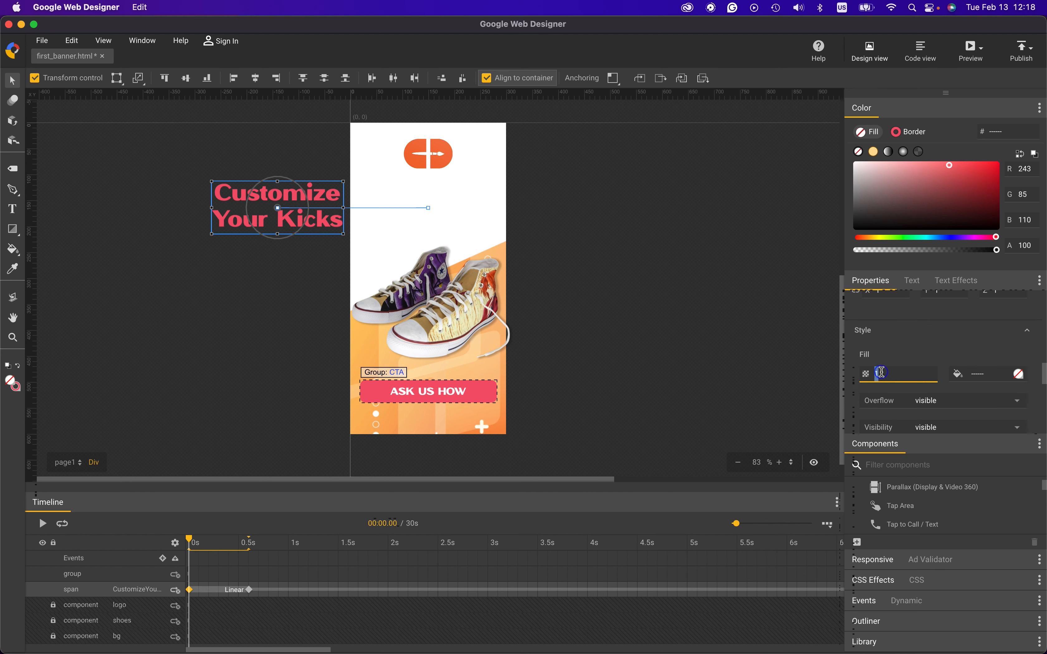
type("0")
key("Return")
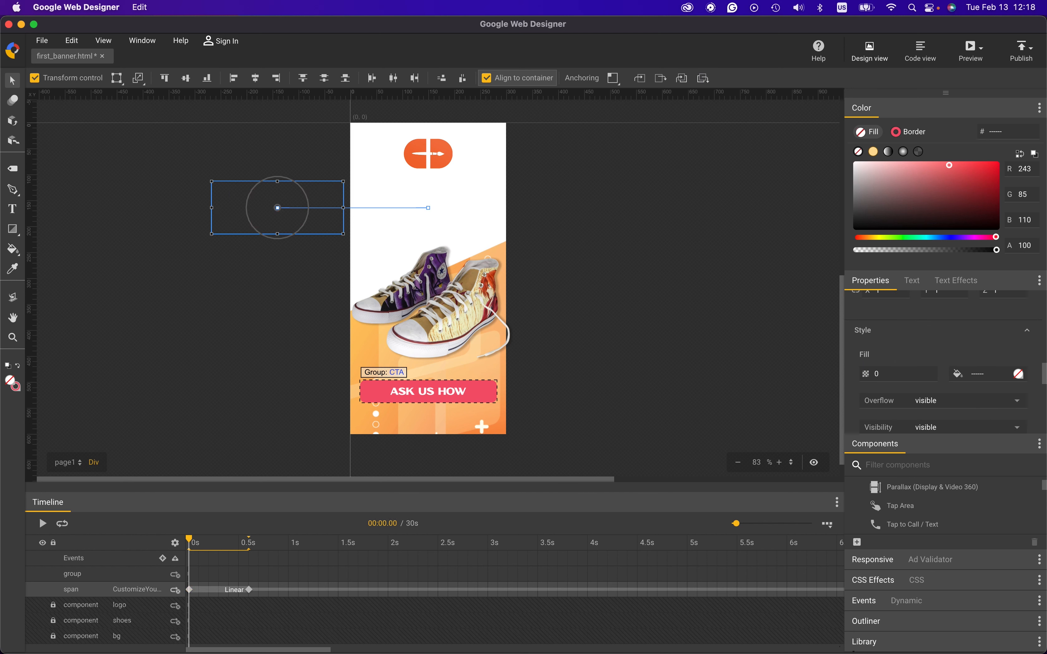
Set the title's opacity to 1 at the 0.6 s keyframe
left_click(249, 590)
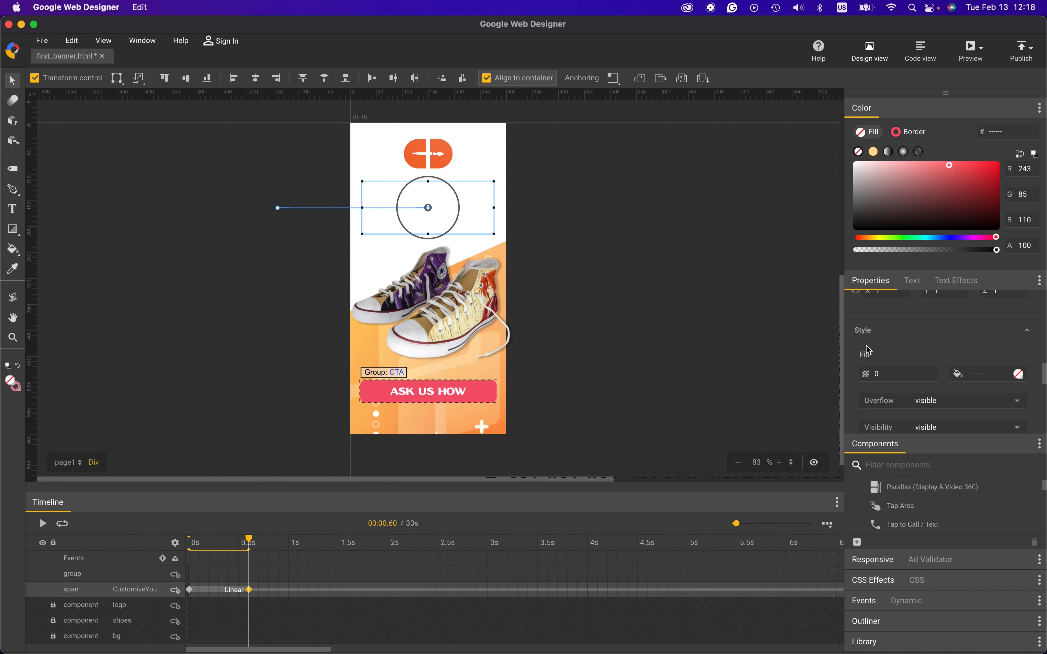
left_click(900, 372)
type("1")
key("Return")
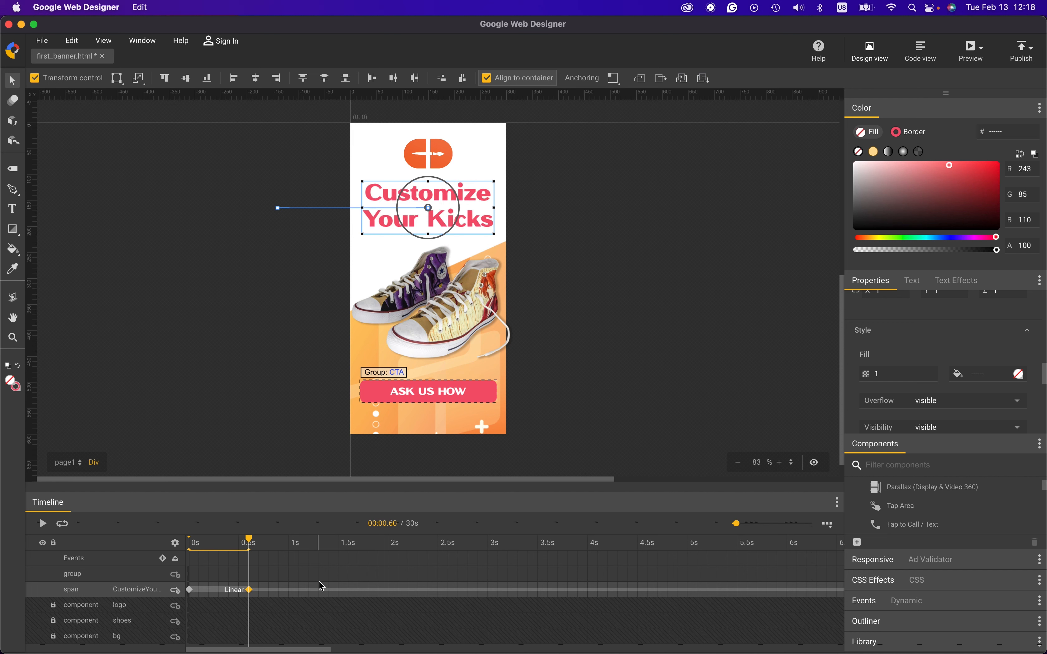
Move the playhead to 0.9 s and preview the title animation in Chrome before returning to Google Web Designer
left_click_drag(251, 543, 287, 547)
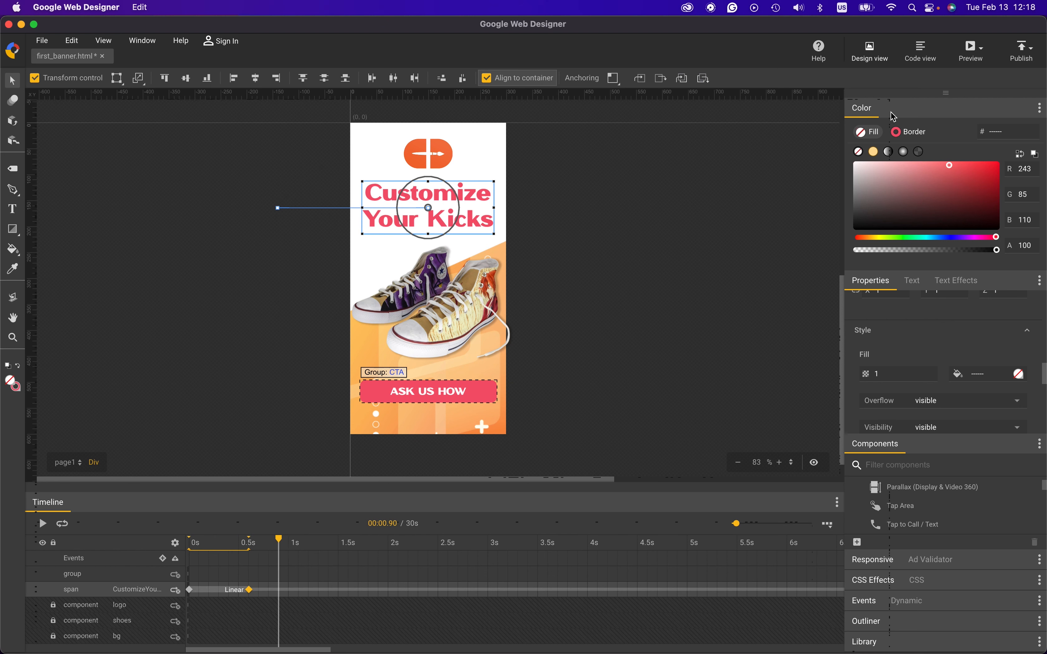
left_click(973, 57)
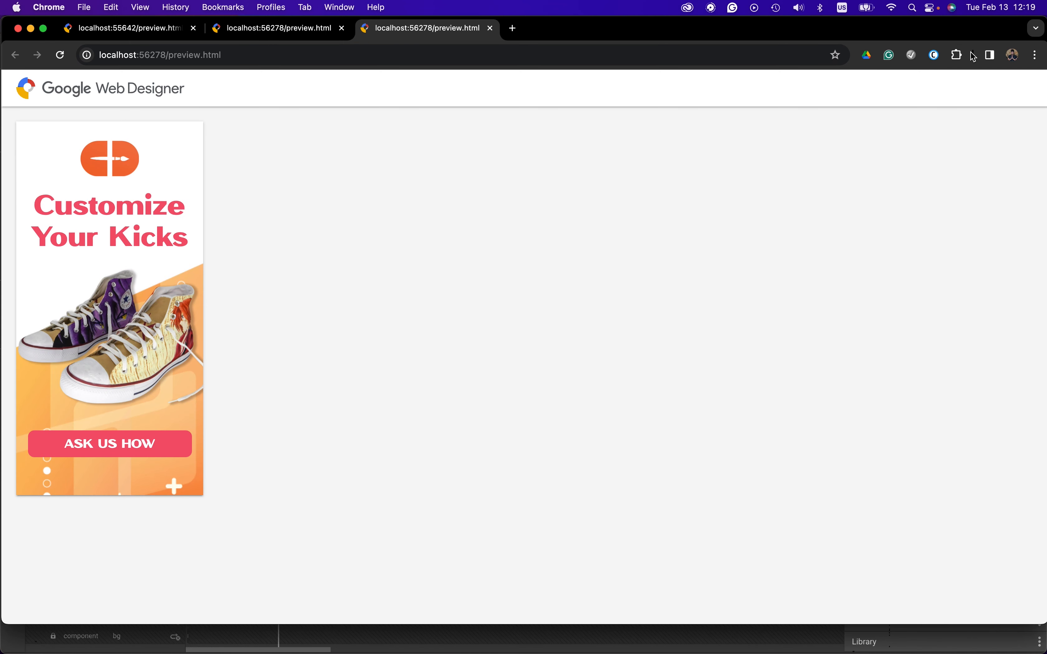
key("super+r")
key("super+Tab")
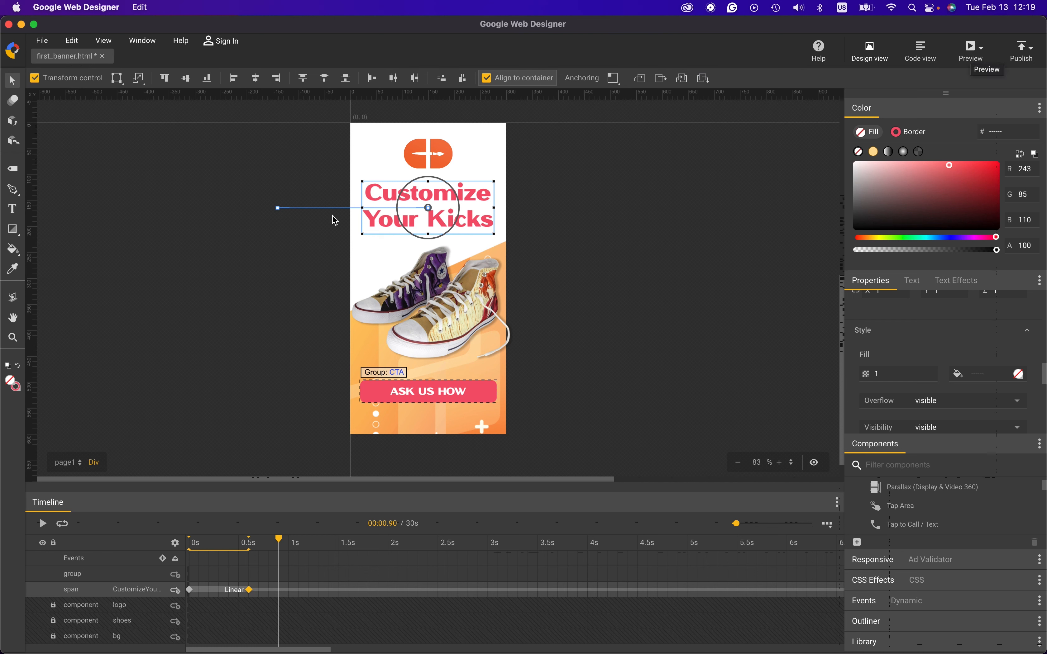
Set the title animation's easing to Ease-in and preview it in Chrome before returning to Google Web Designer
right_click(226, 592)
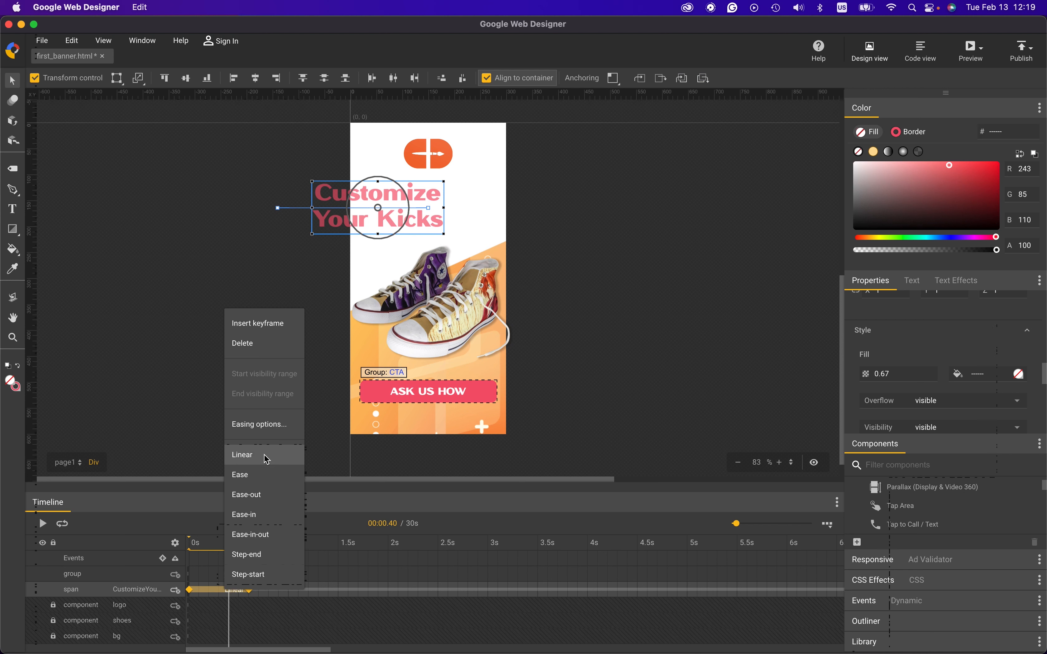
left_click(276, 515)
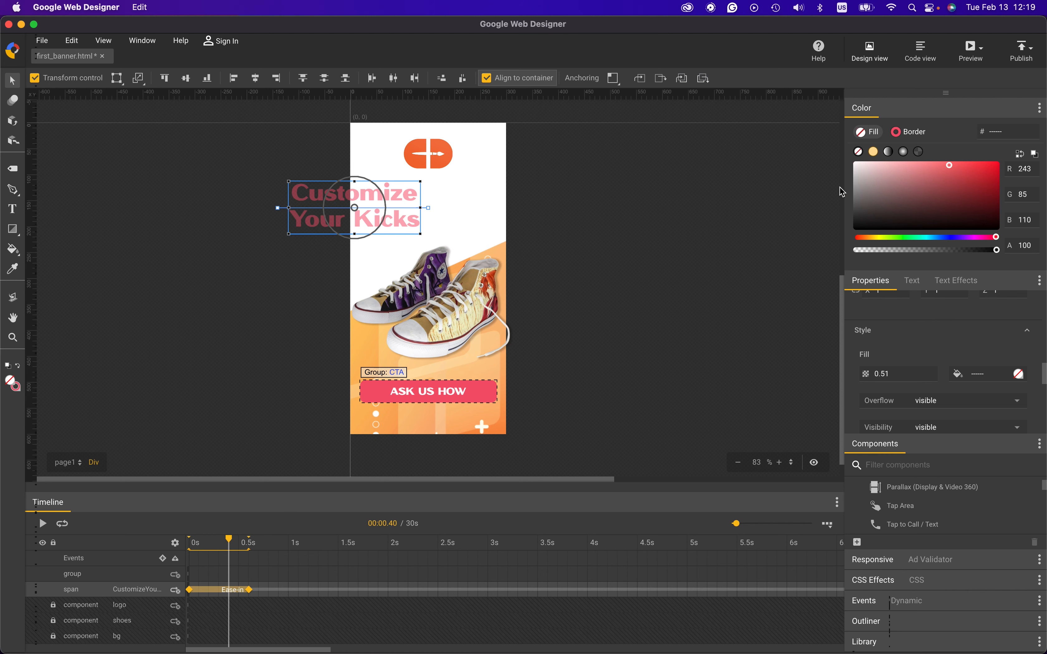
left_click(972, 52)
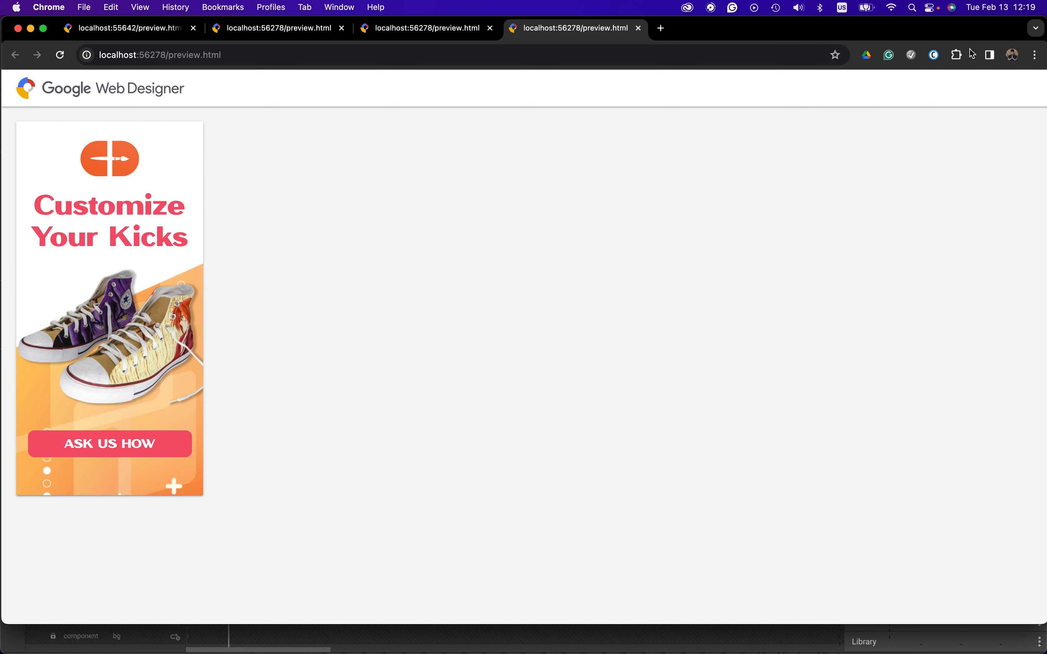
key("super+r")
key("super+Tab")
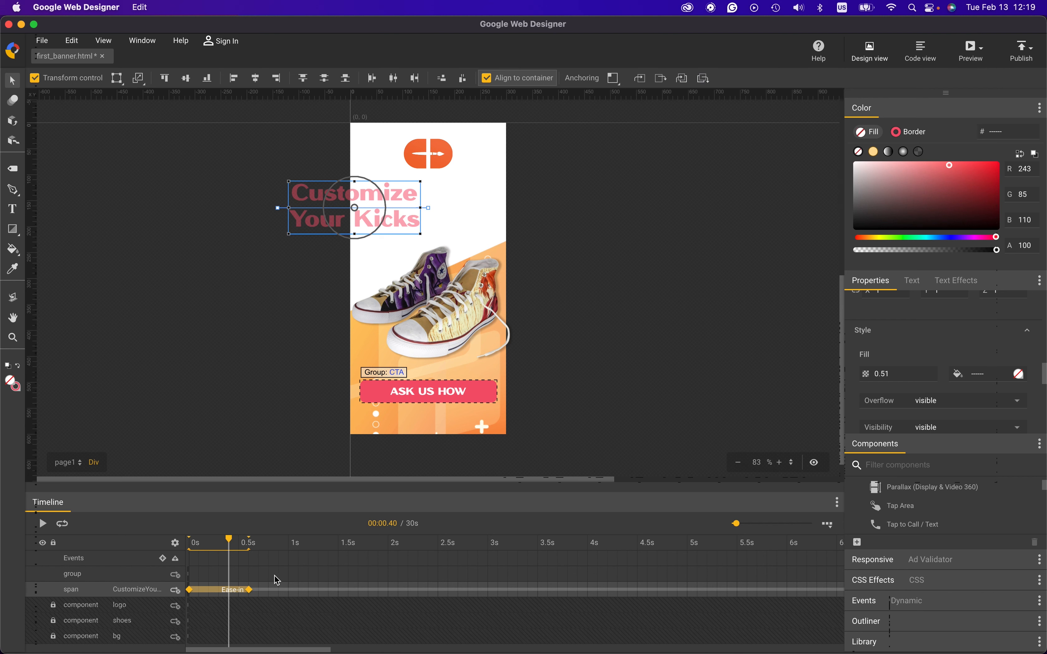
Extend the title animation by moving its end keyframe to 1.1 s and preview it in Chrome before returning to Google Web Designer
left_click(259, 608)
left_click(249, 591)
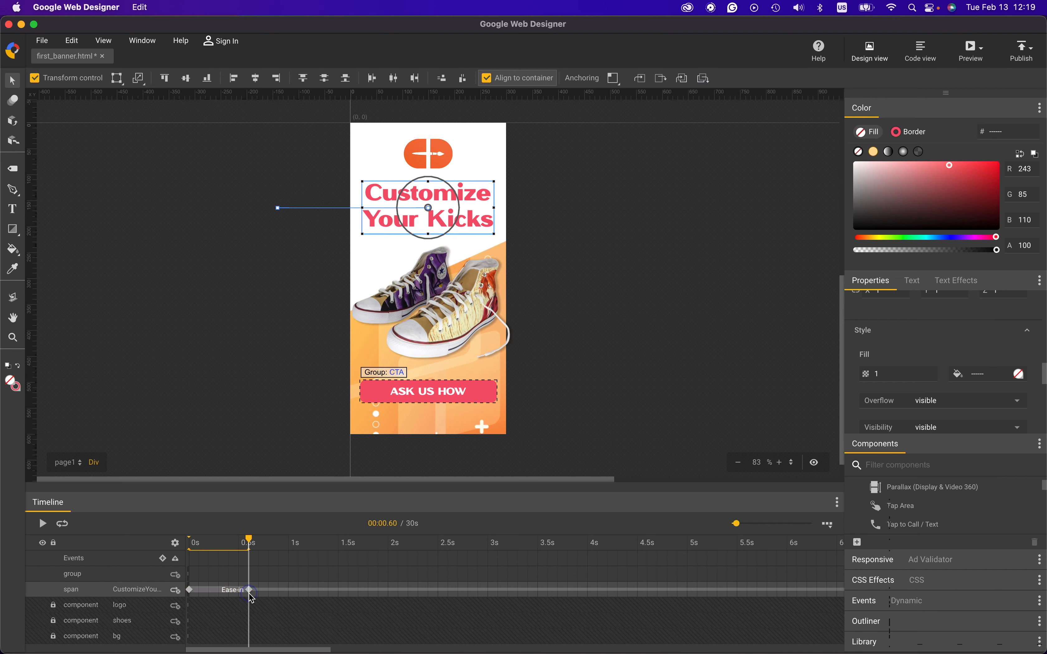
left_click_drag(251, 594, 299, 594)
left_click(973, 51)
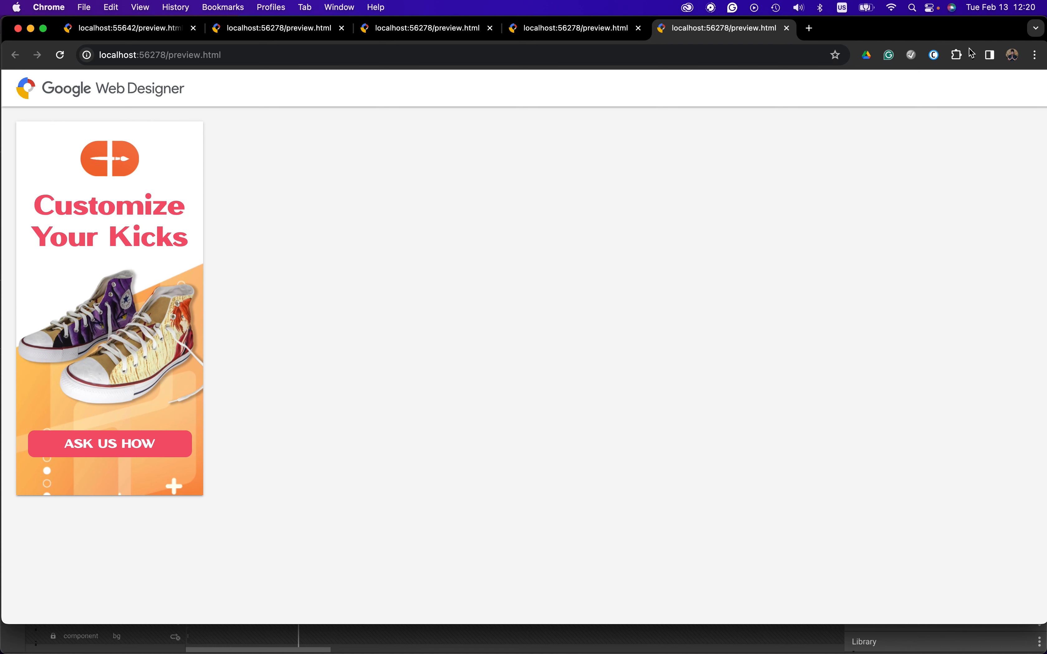
key("super+r")
key("super+Tab")
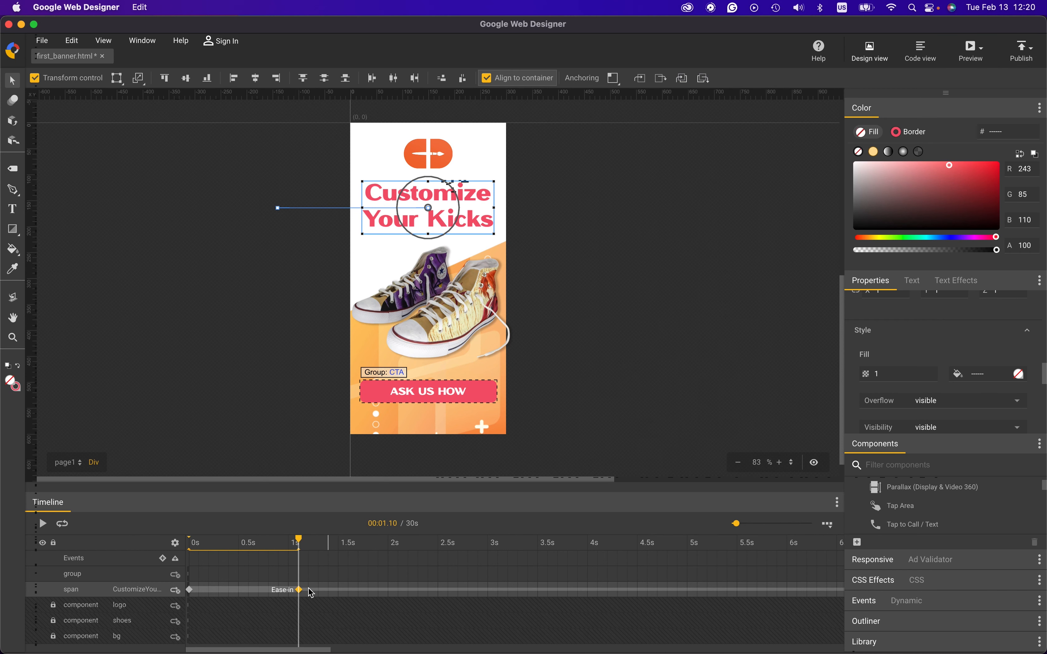
Shorten the title animation by moving its end keyframe to about 0.8 s and preview the banner in Chrome
left_click_drag(302, 596, 277, 592)
left_click(974, 54)
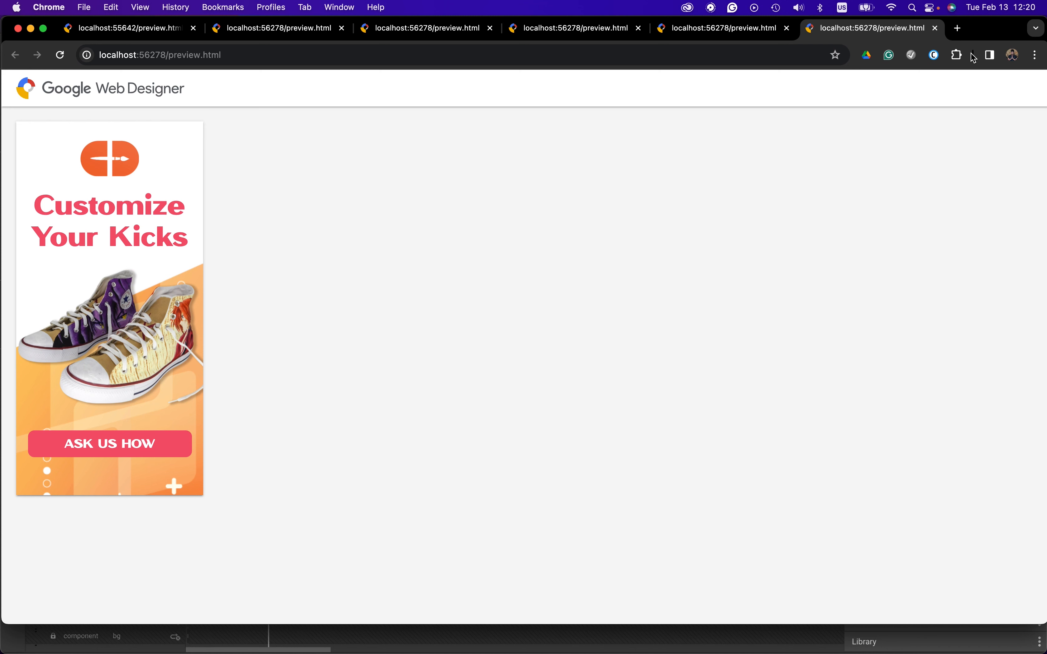
Close the three oldest banner preview tabs in Chrome
left_click(194, 29)
left_click(194, 29)
left_click(194, 29)
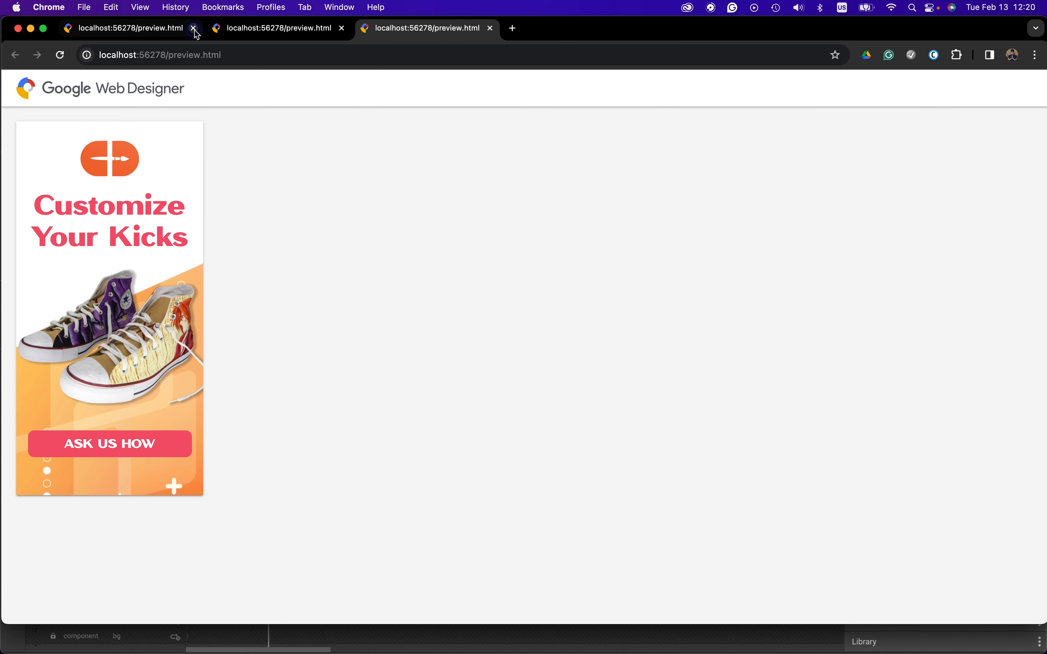
Close the two older banner preview tabs in Chrome and switch back to Google Web Designer
left_click(194, 29)
left_click(194, 28)
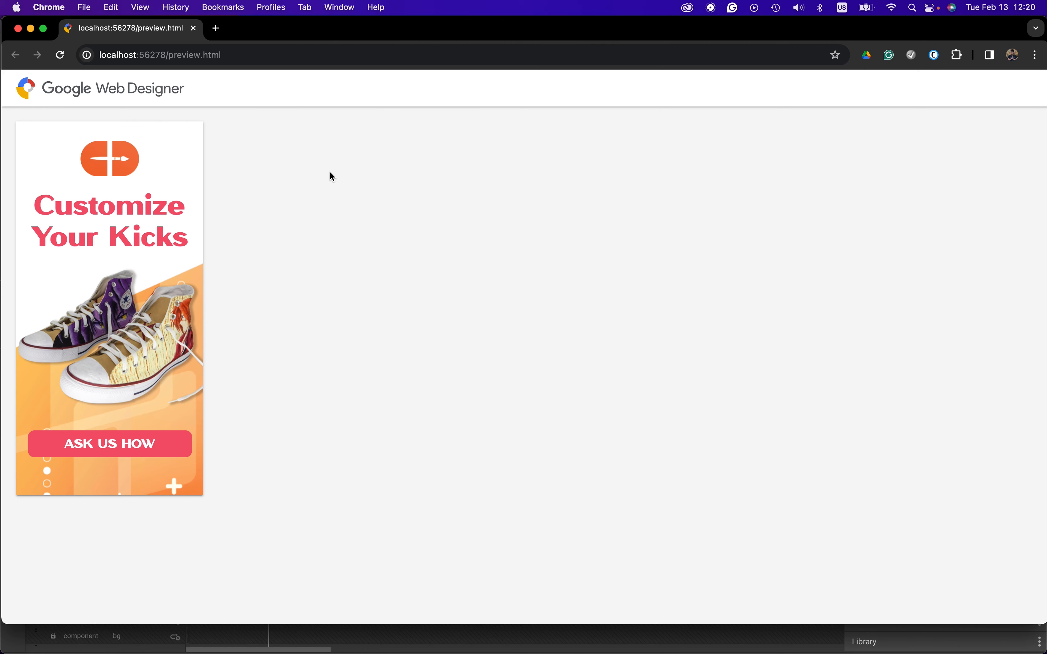
key("super+Tab")
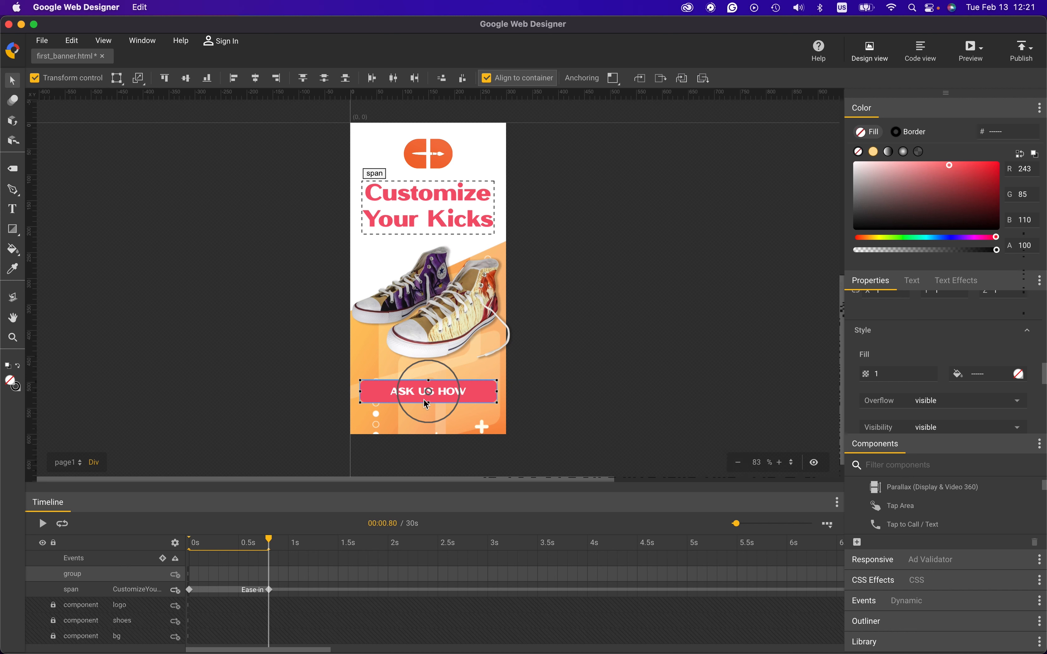
Insert a keyframe at 0.5 s on the timeline layer of the ASK US HOW button group
left_click(239, 577)
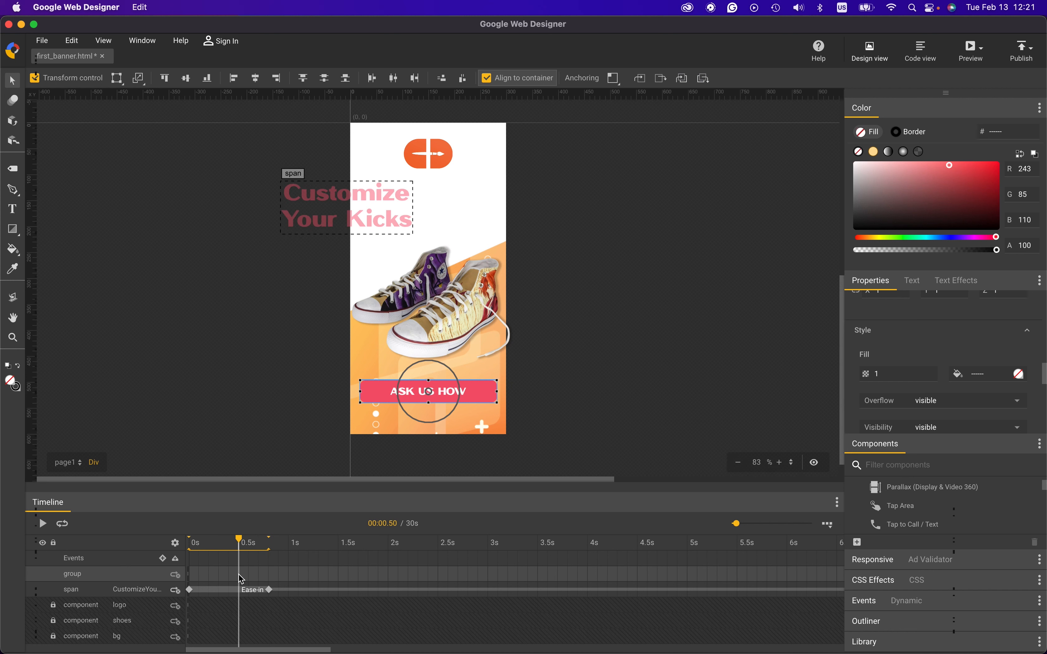
right_click(239, 575)
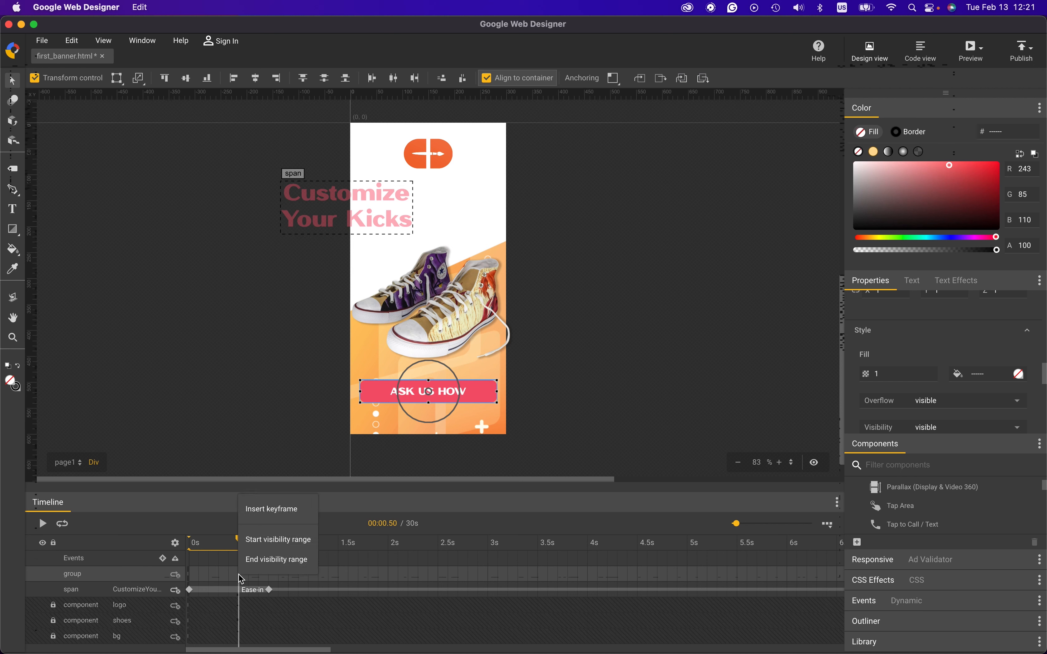
left_click(281, 515)
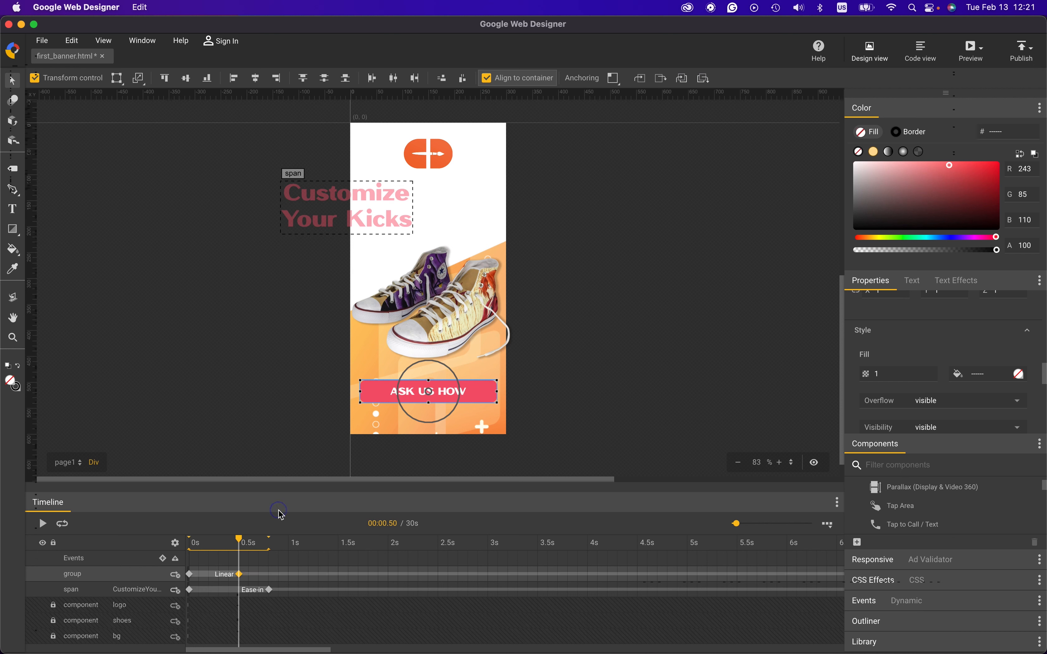
Set the button group's opacity to 0 at its 0 s keyframe and to 1 at its 0.5 s keyframe
left_click(190, 575)
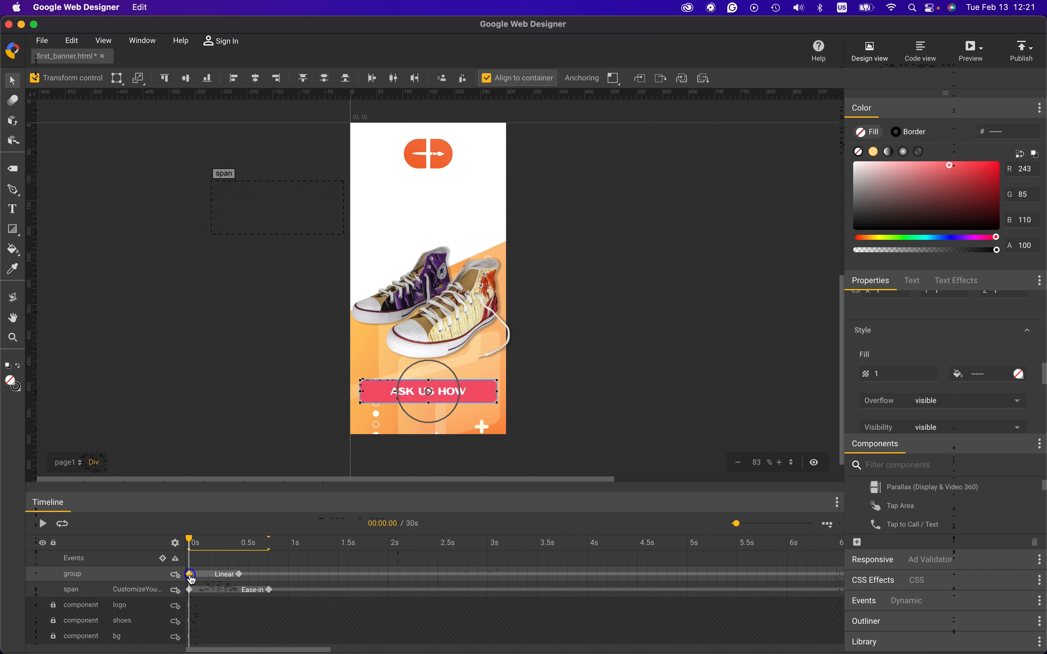
left_click(885, 377)
type("0")
key("Return")
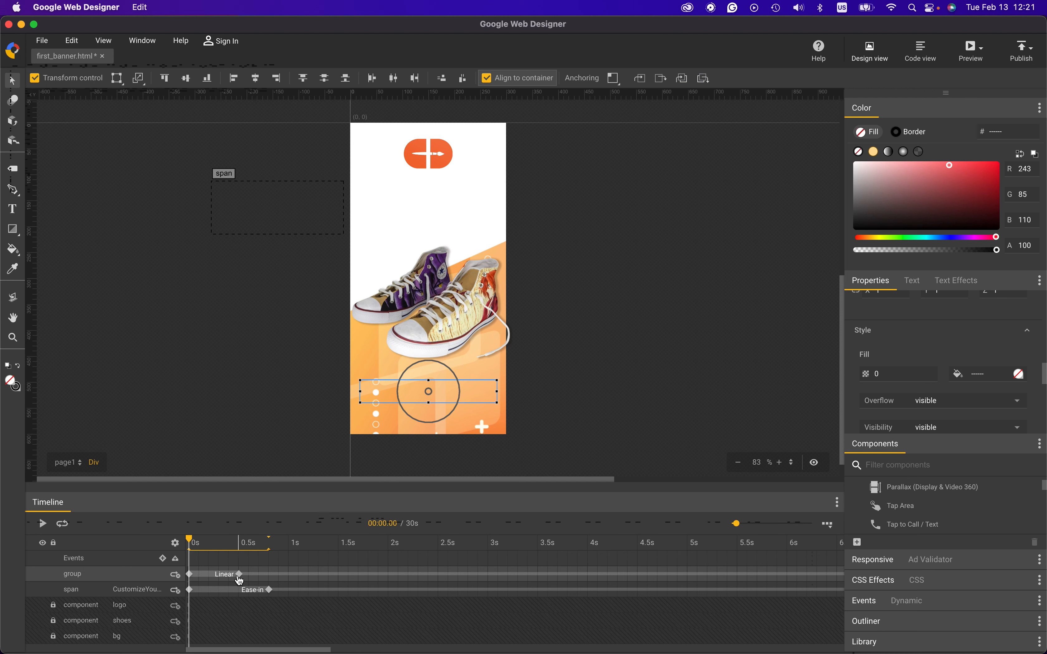
left_click(240, 575)
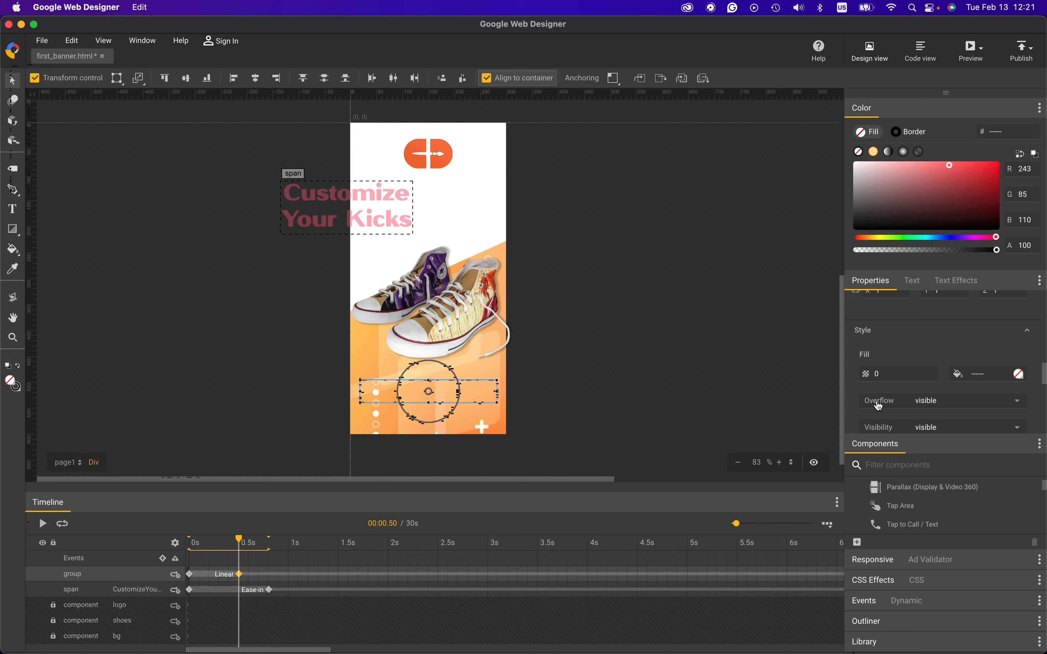
left_click(888, 380)
type("1")
key("Return")
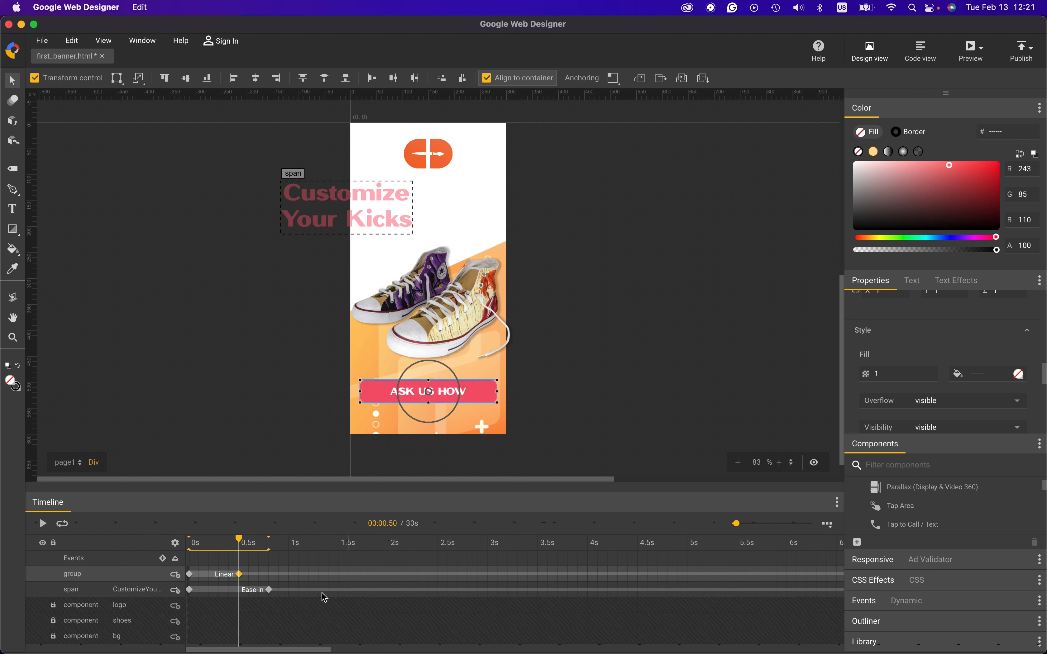
Set the button fade's easing to Ease-in and replay the banner preview in Chrome before returning to Google Web Designer
left_click_drag(238, 541, 209, 541)
left_click(226, 579)
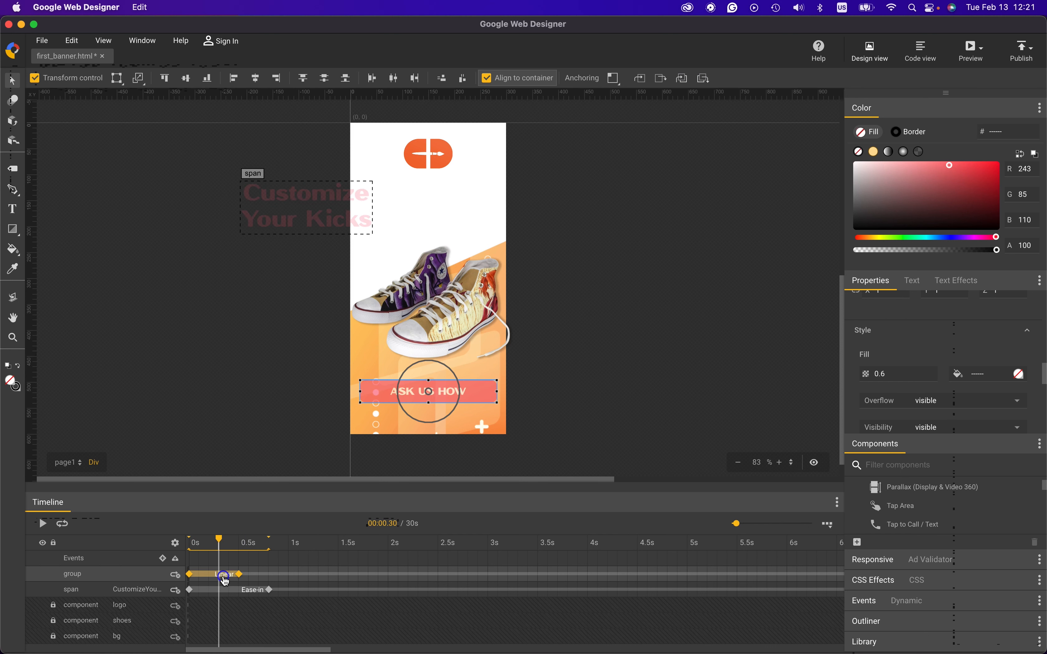
right_click(225, 581)
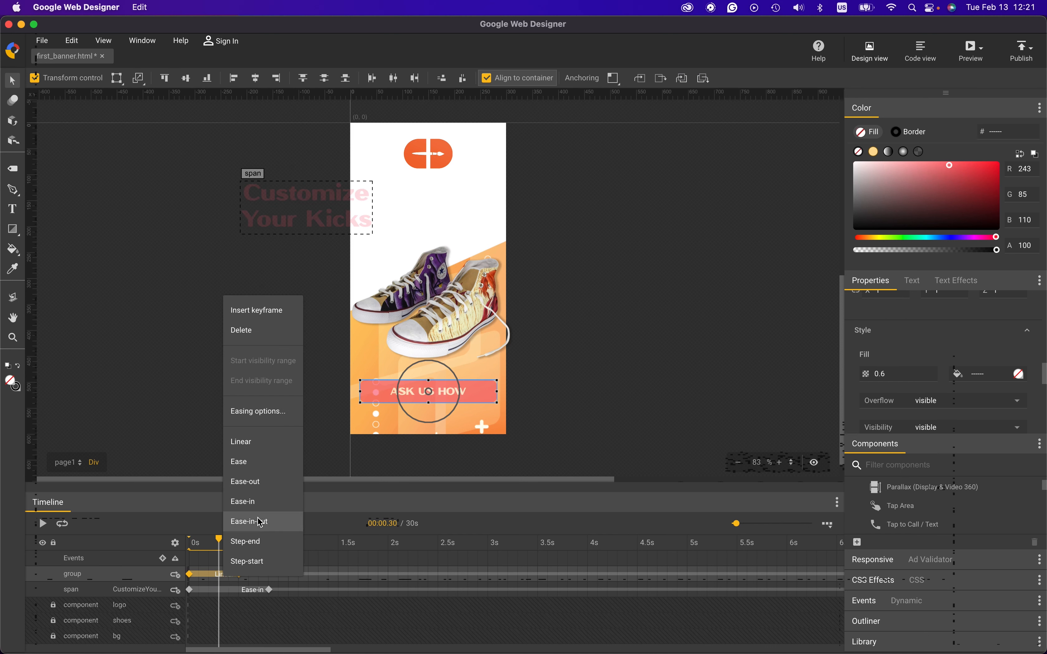
left_click(271, 502)
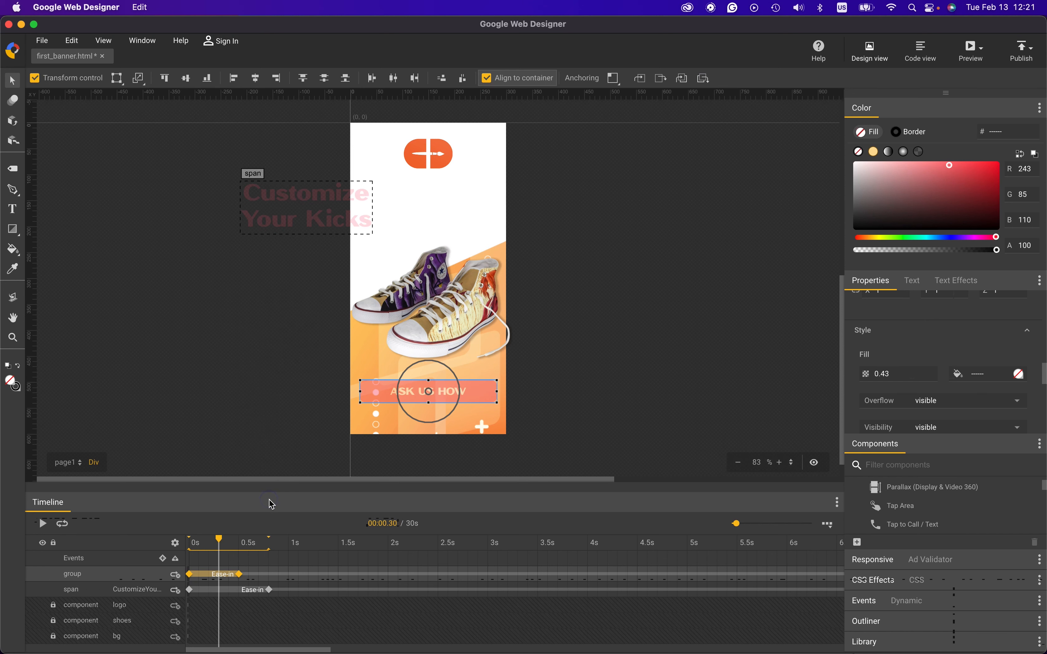
left_click(970, 50)
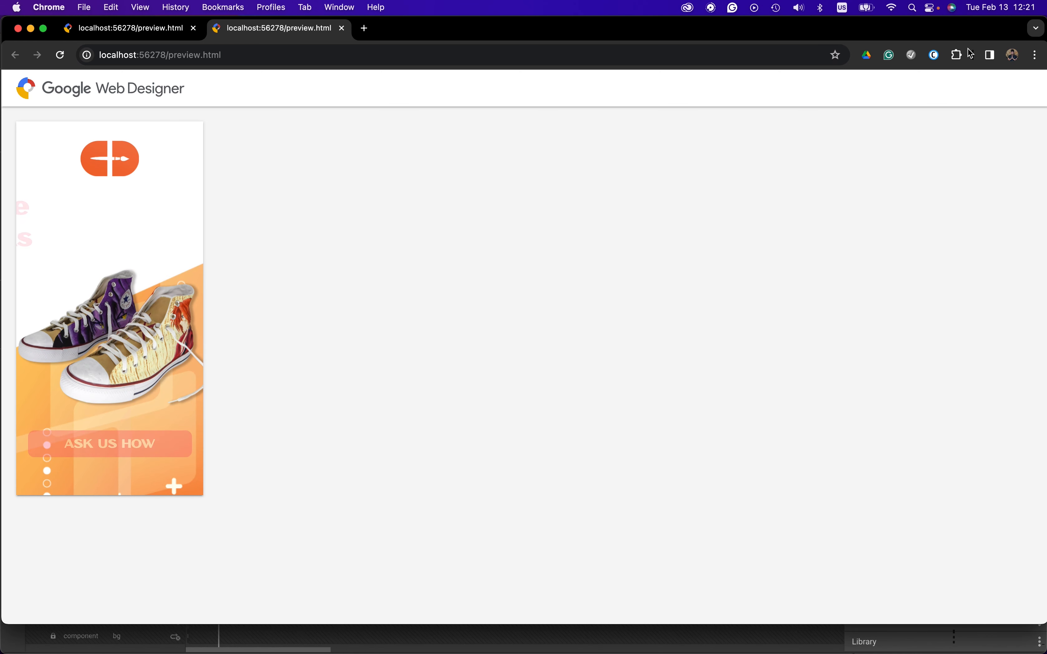
key("super+r")
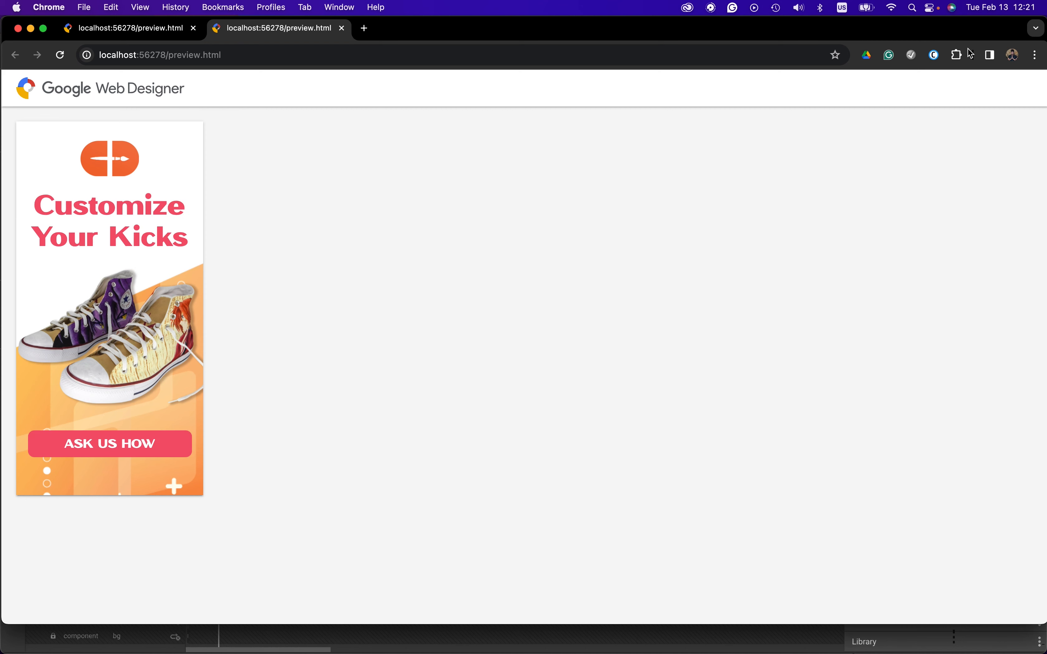
key("super+Tab")
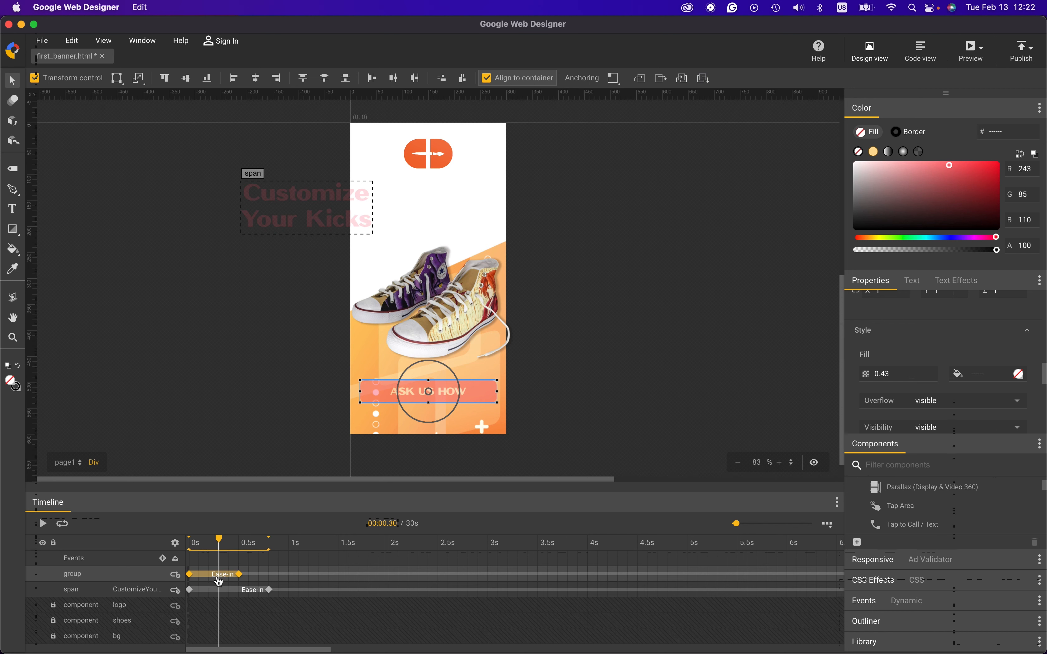
Shift the whole ASK US HOW button fade so it starts at 0.9 s, and compare it with the title animation's end
left_click(289, 575)
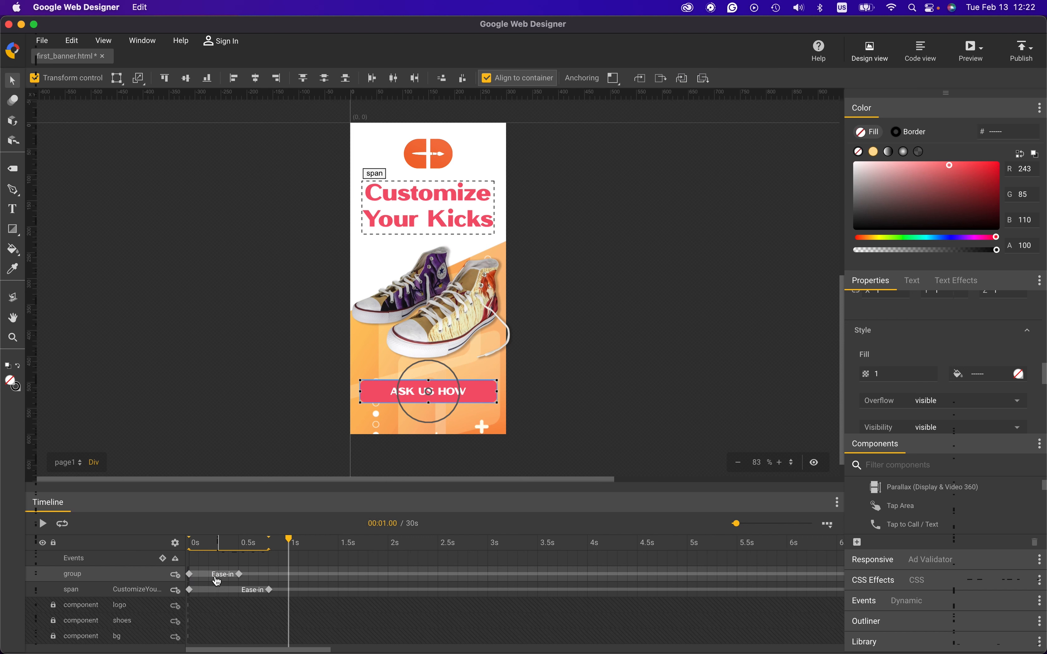
left_click(215, 576)
left_click_drag(211, 575, 282, 578)
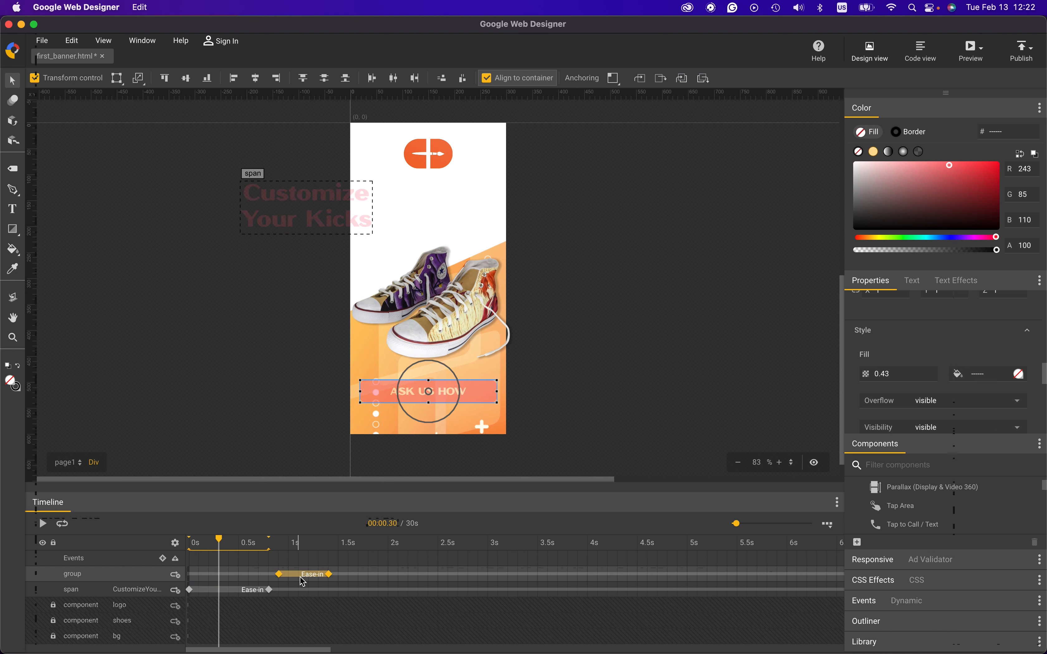
left_click(279, 576)
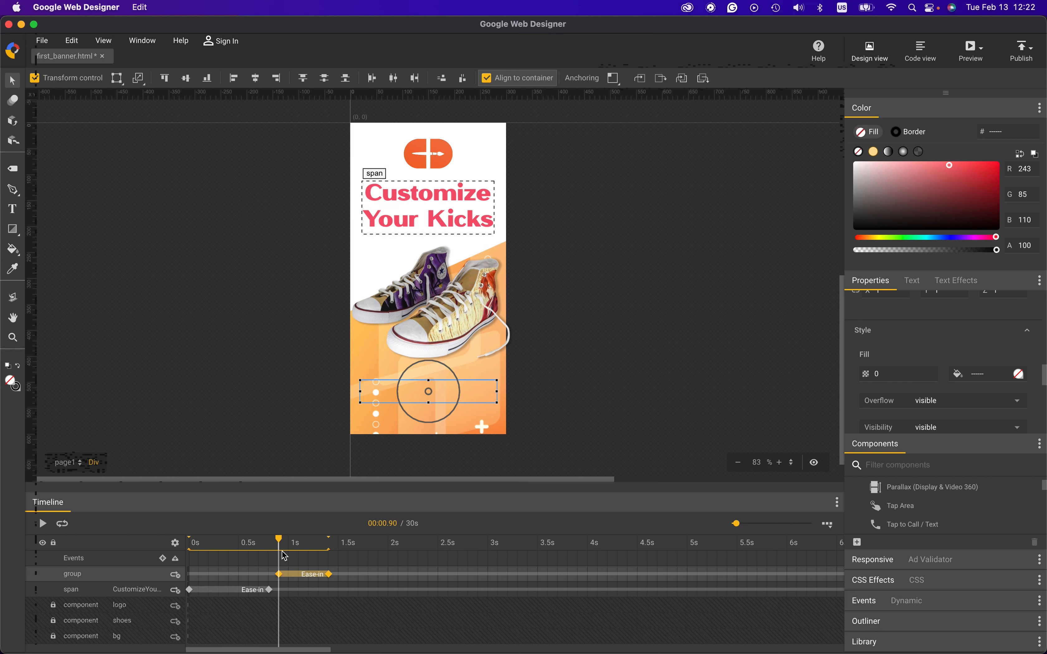
left_click_drag(280, 544, 272, 543)
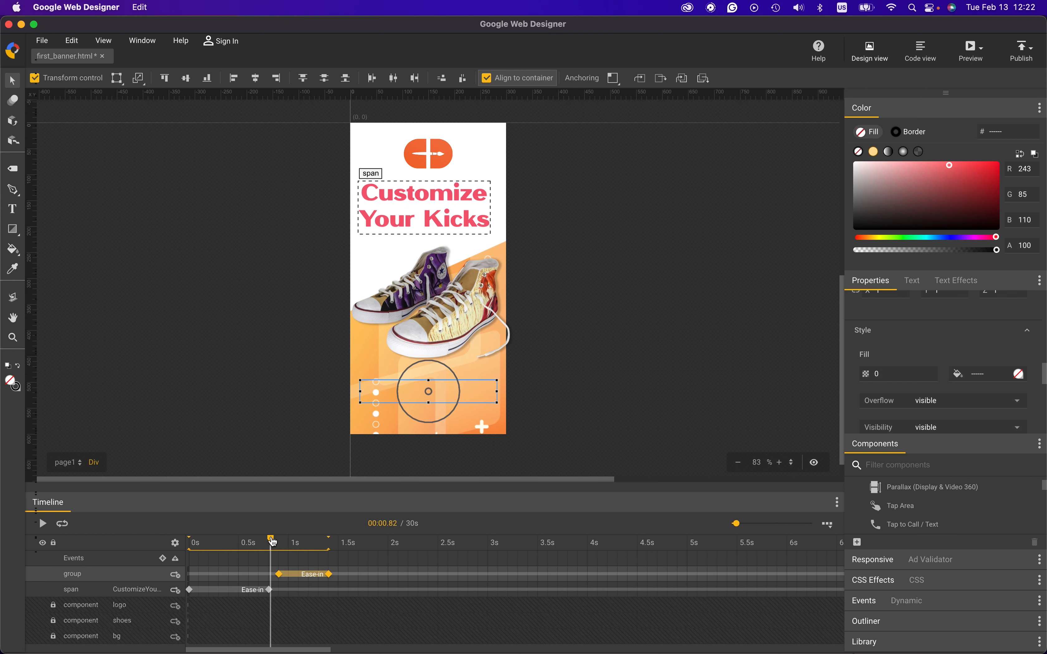
Delay the button fade further to start at 1.1 s, previewing the timing in Chrome before returning to Google Web Designer
left_click_drag(295, 576, 352, 543)
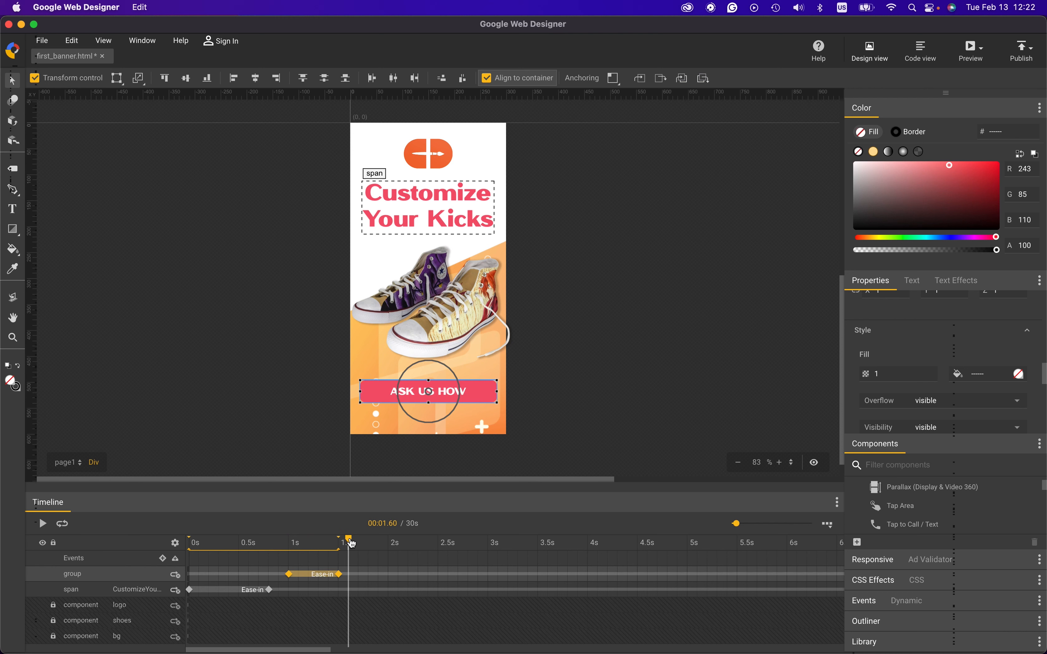
left_click(971, 50)
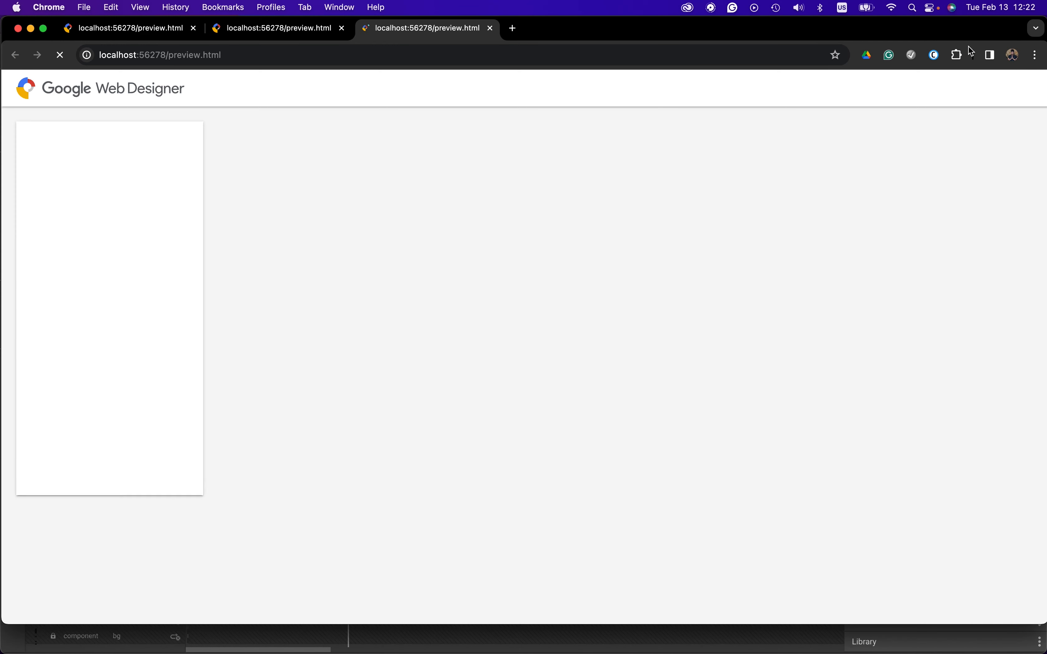
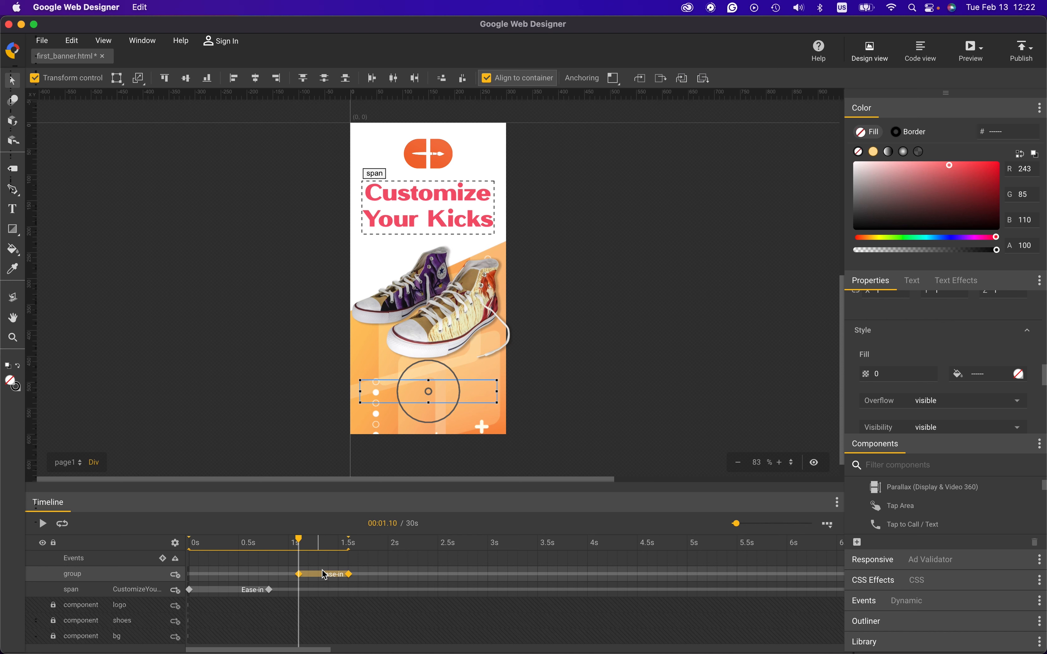
left_click(969, 51)
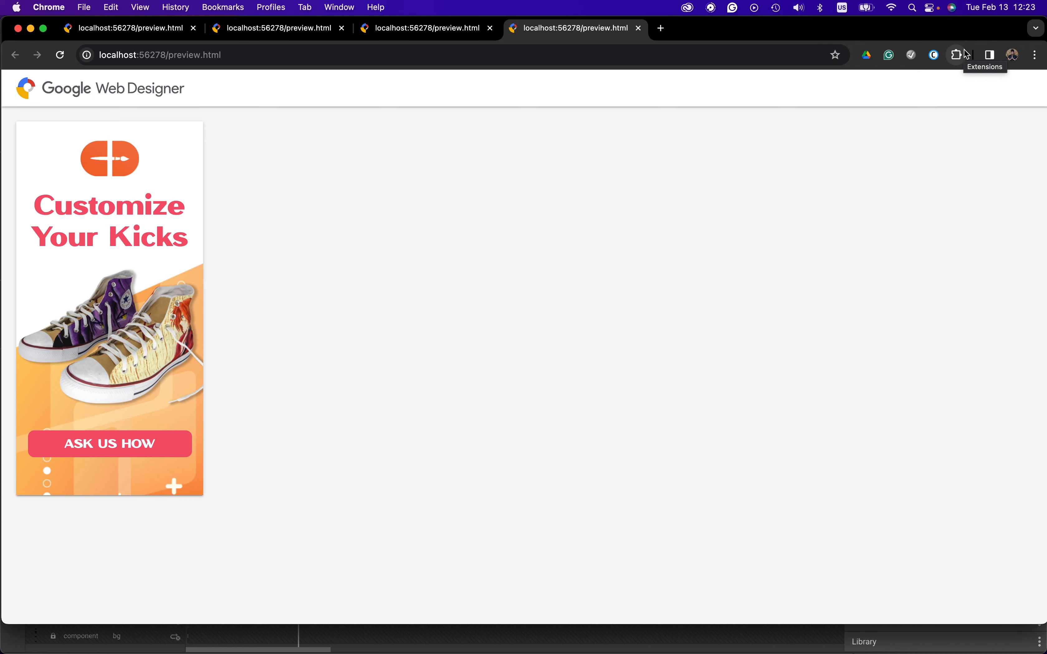
key("super+Tab")
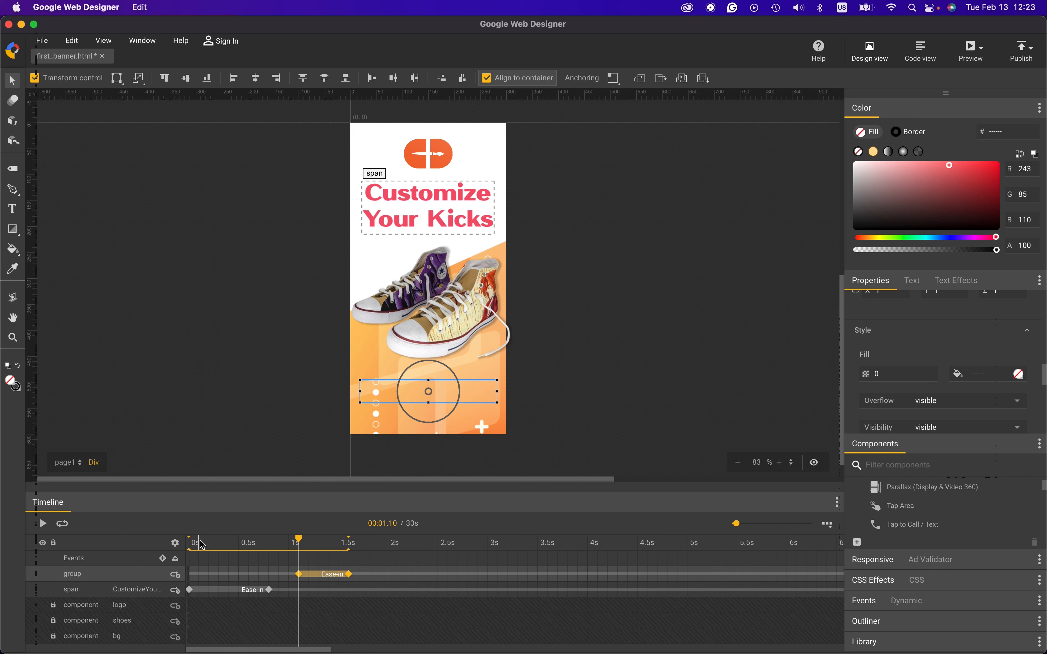
Add a label named repeat3x at 0 s on the timeline's events layer
left_click(189, 544)
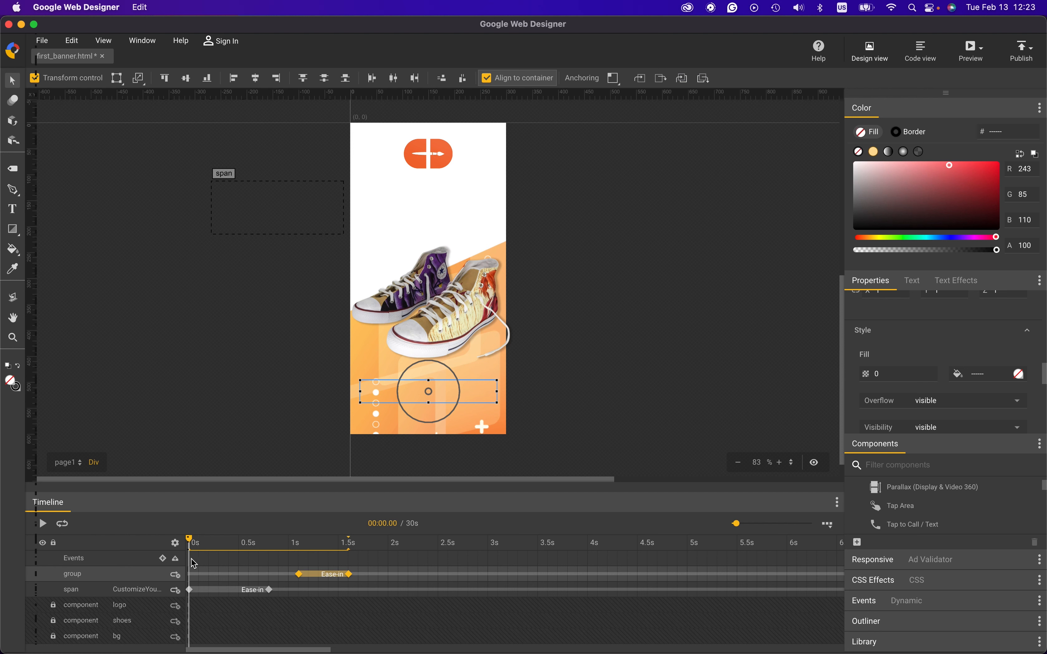
right_click(192, 560)
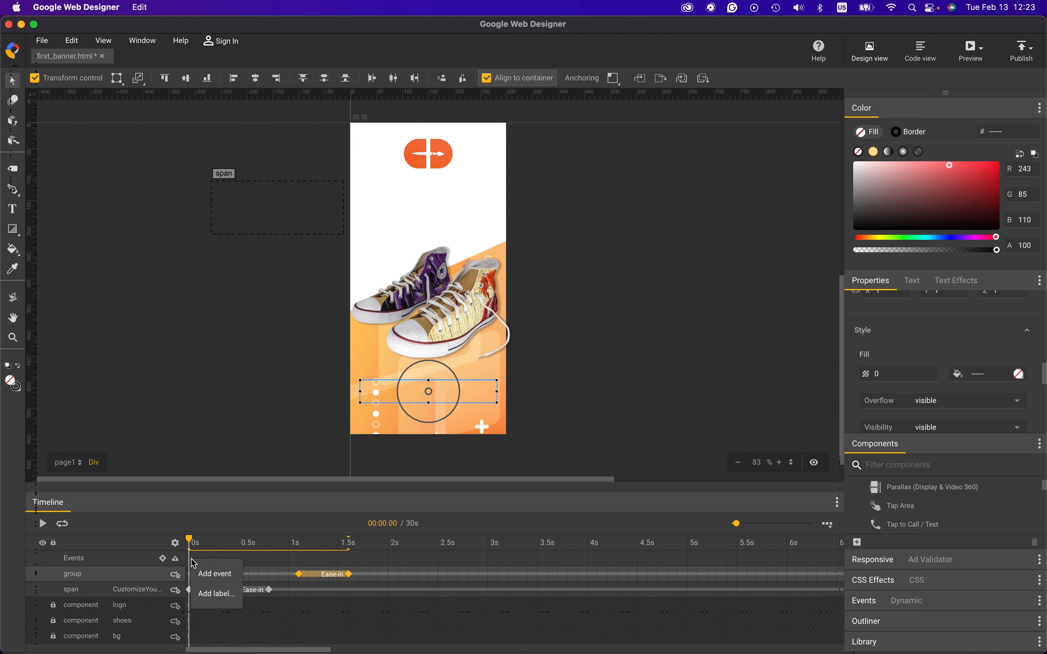
left_click(213, 600)
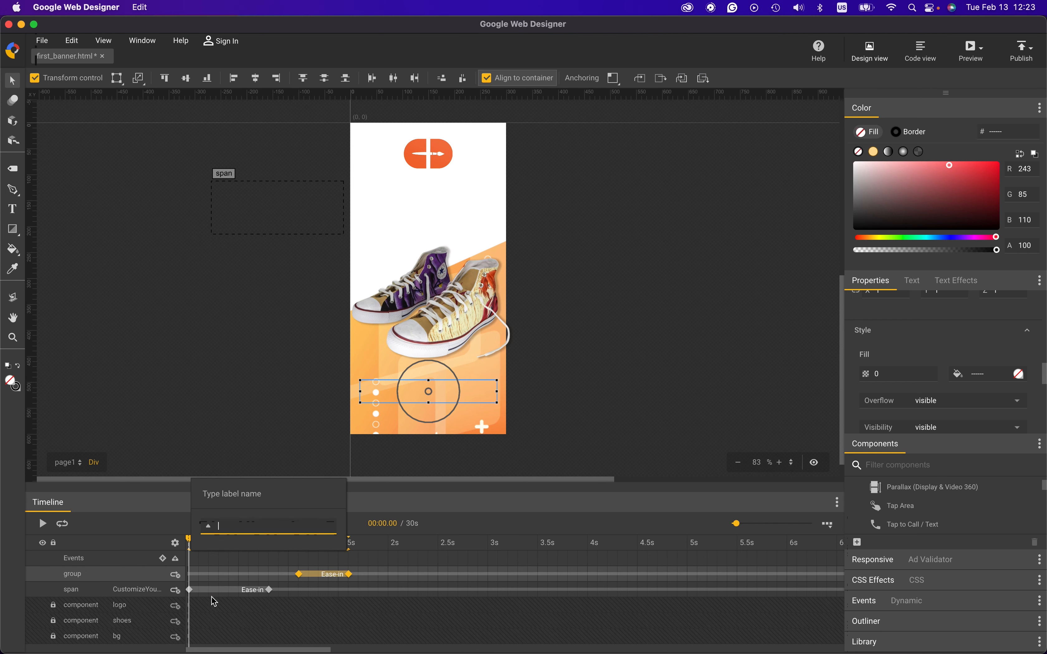
type("repeat3x")
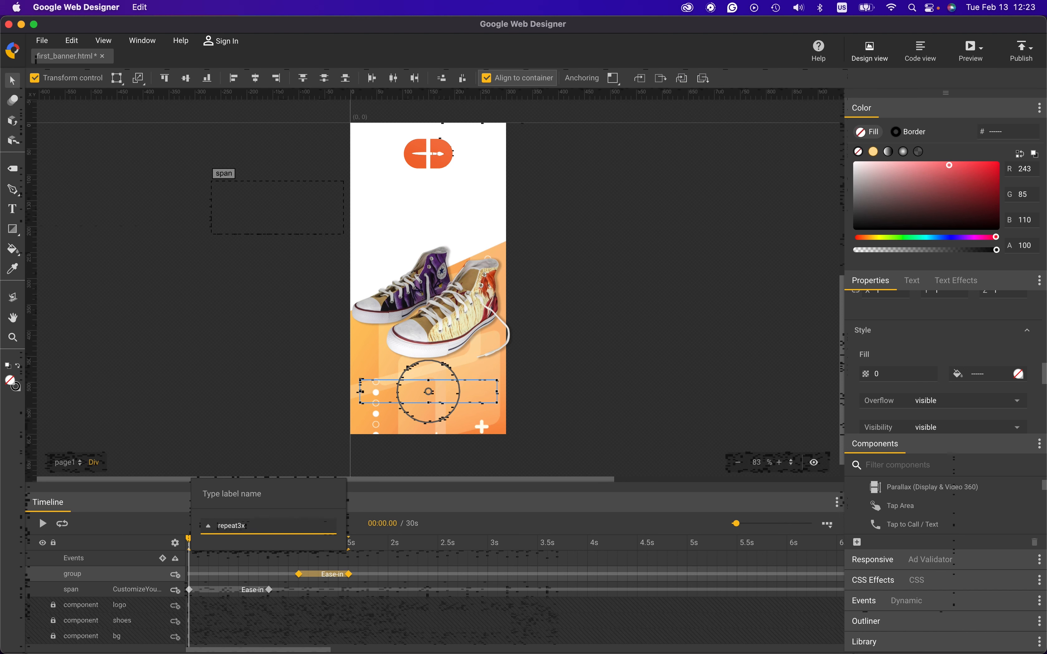
key("Return")
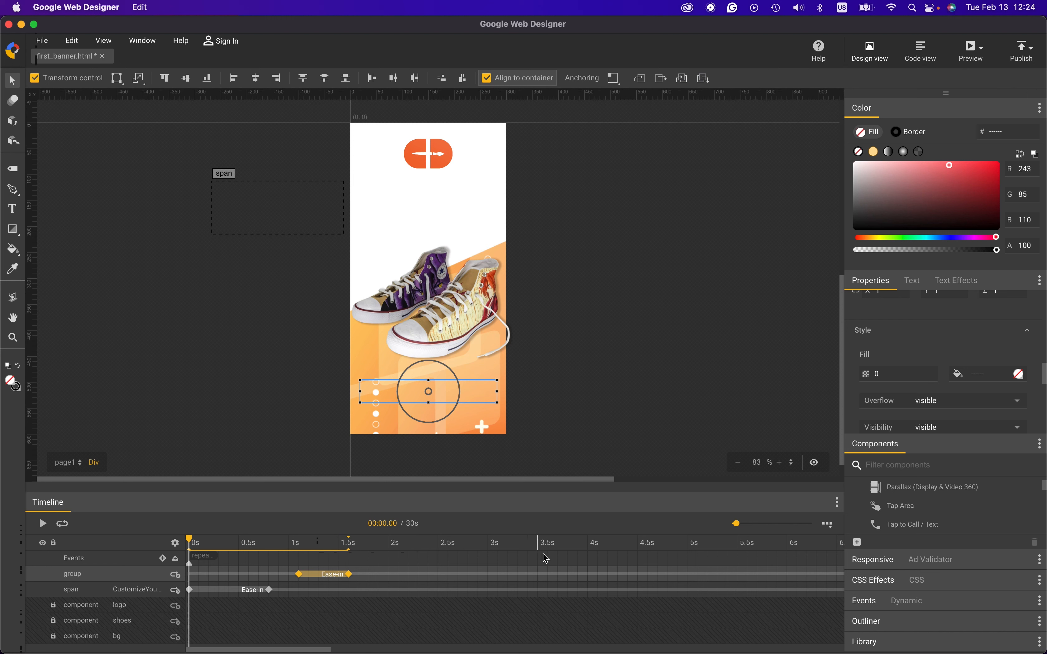
Add an event marker at 3.6 s on the timeline's events layer
left_click(551, 562)
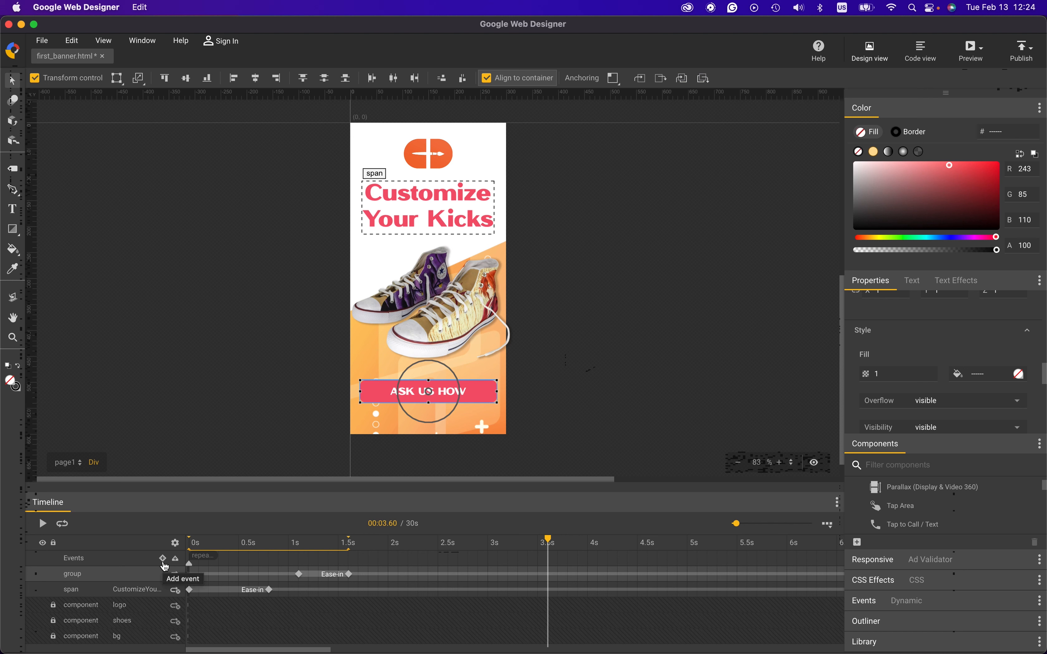
right_click(548, 563)
left_click(572, 575)
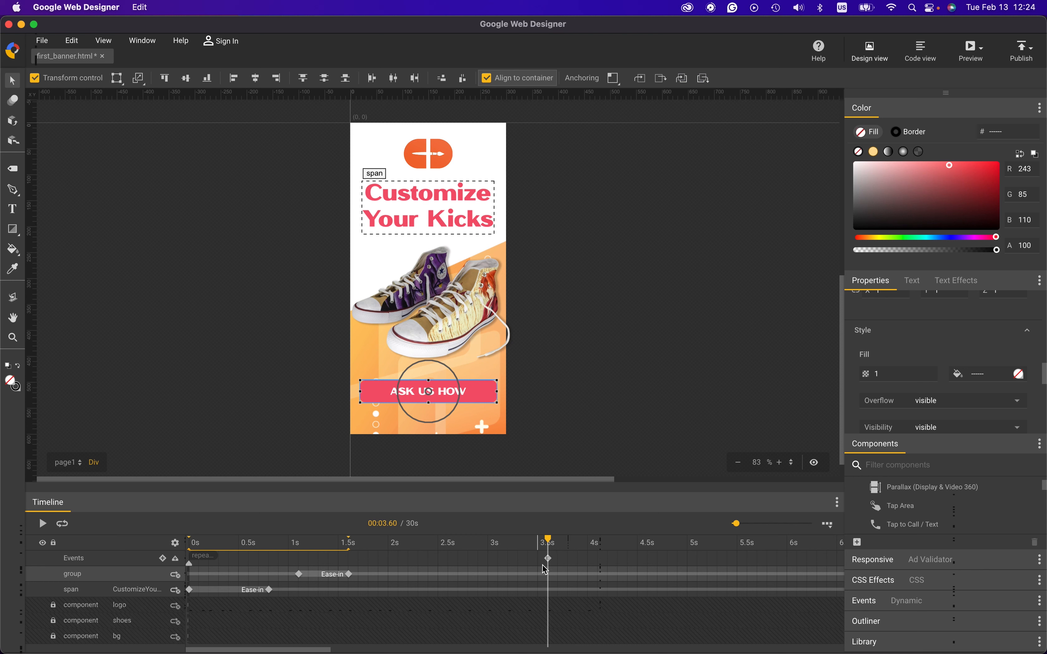
Add an event to the 3.6 s timeline marker with the Timeline action gotoAndPlayNTimes
right_click(548, 559)
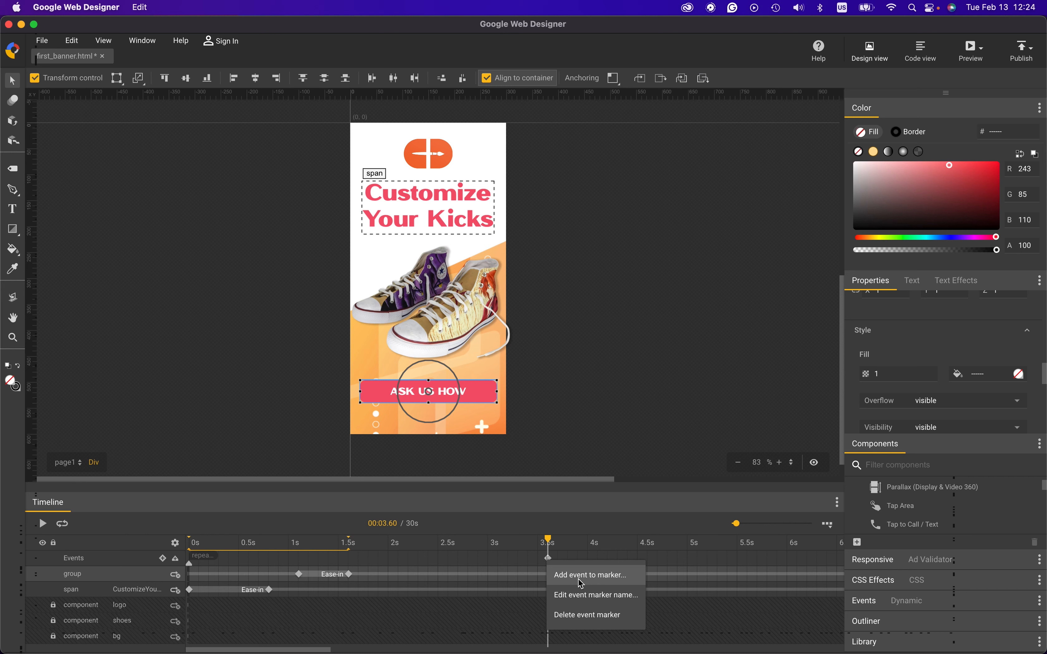
left_click(582, 576)
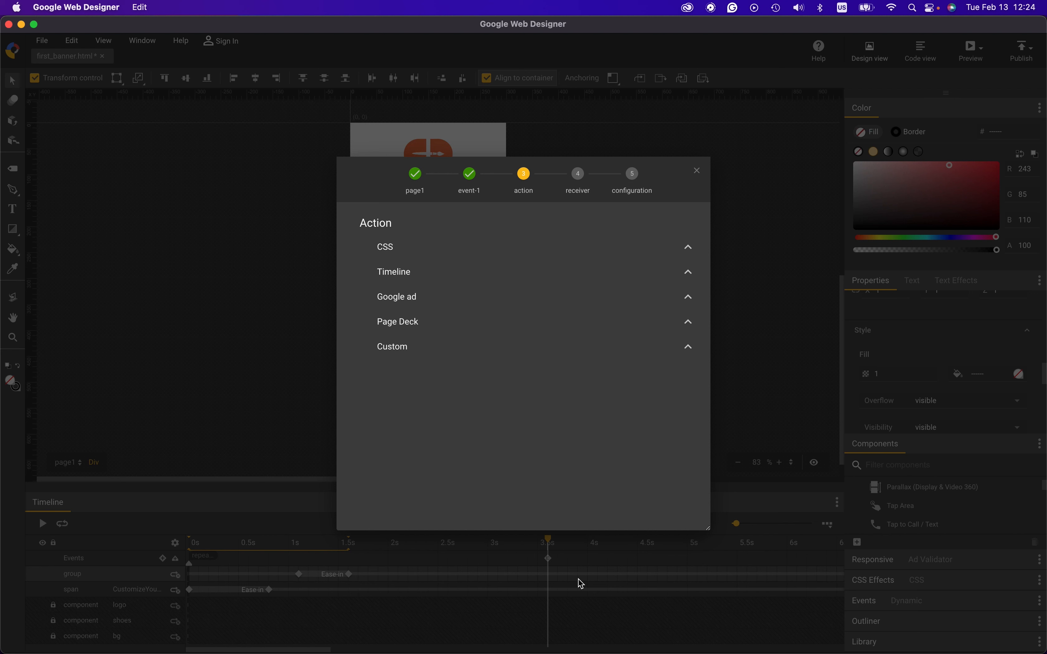
left_click(416, 302)
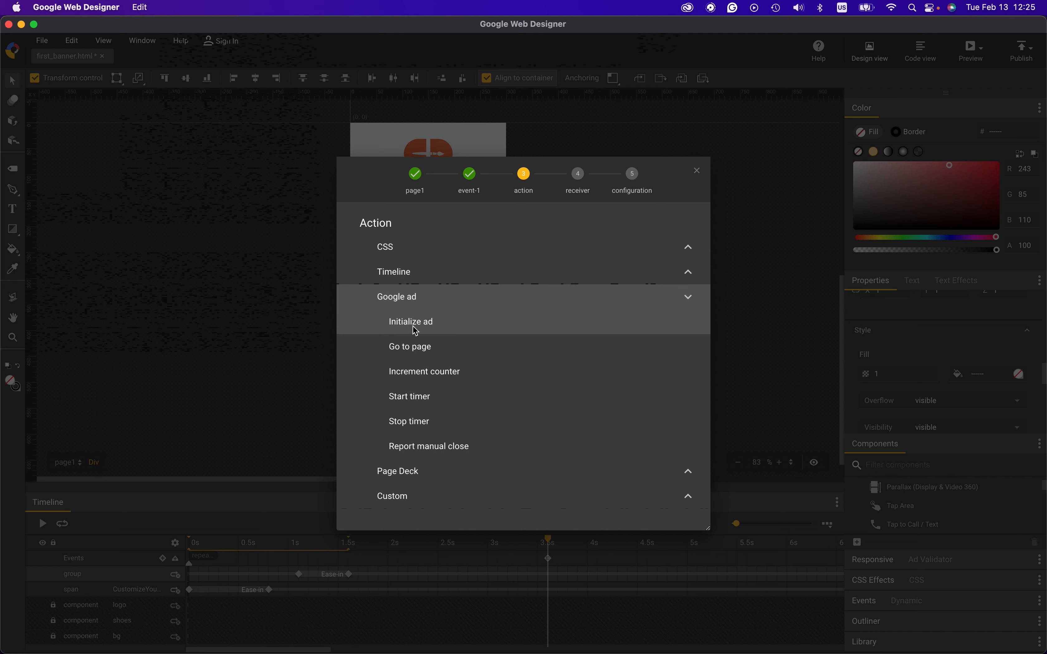
left_click(482, 346)
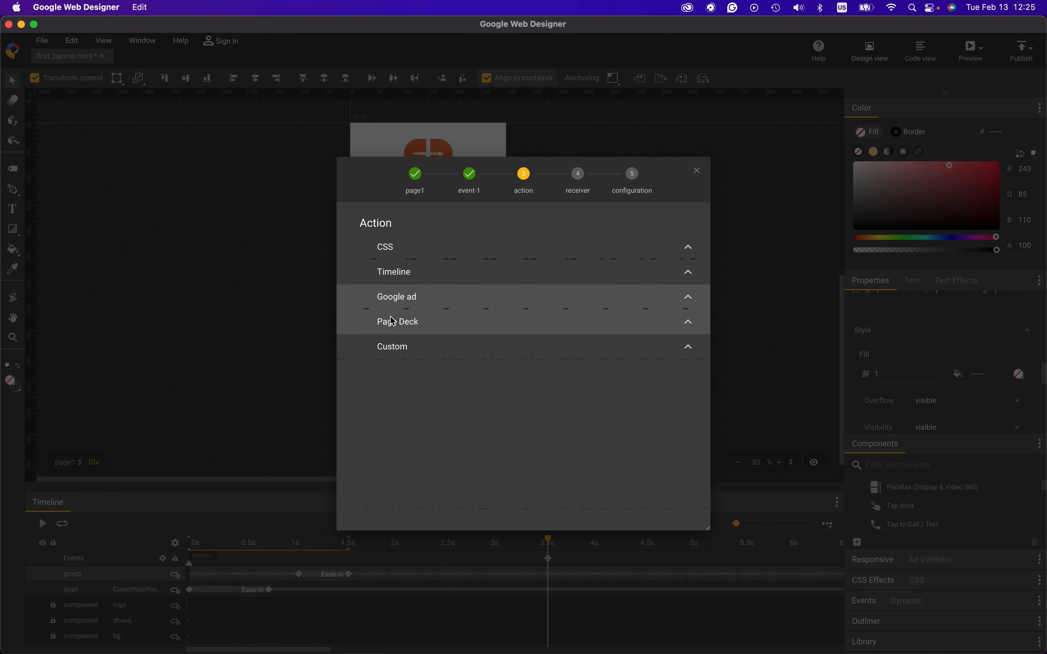
left_click(413, 277)
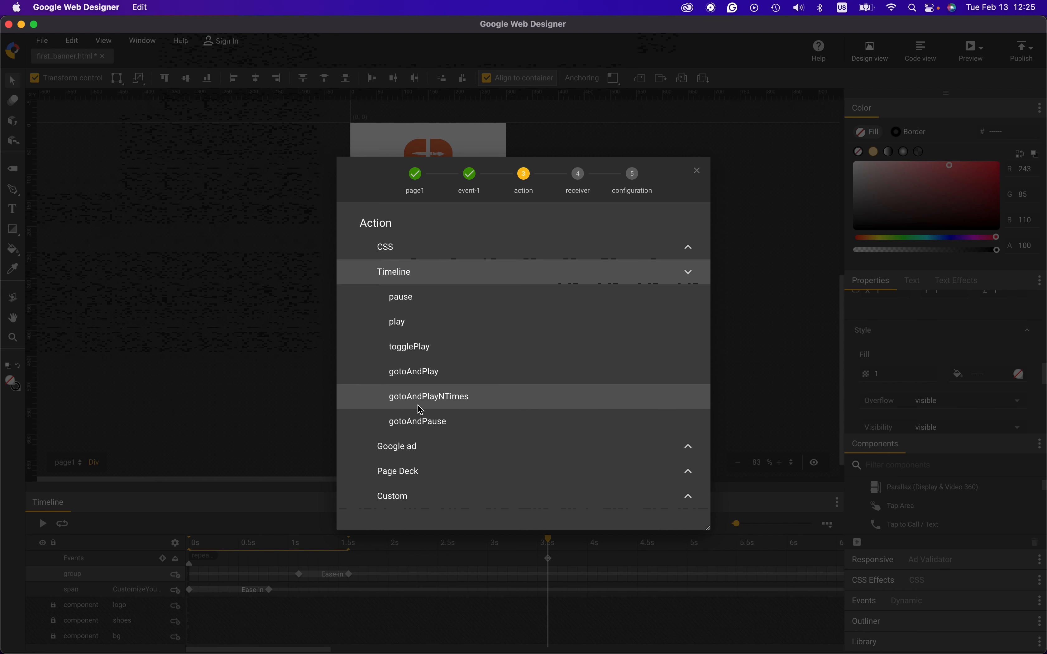
left_click(451, 405)
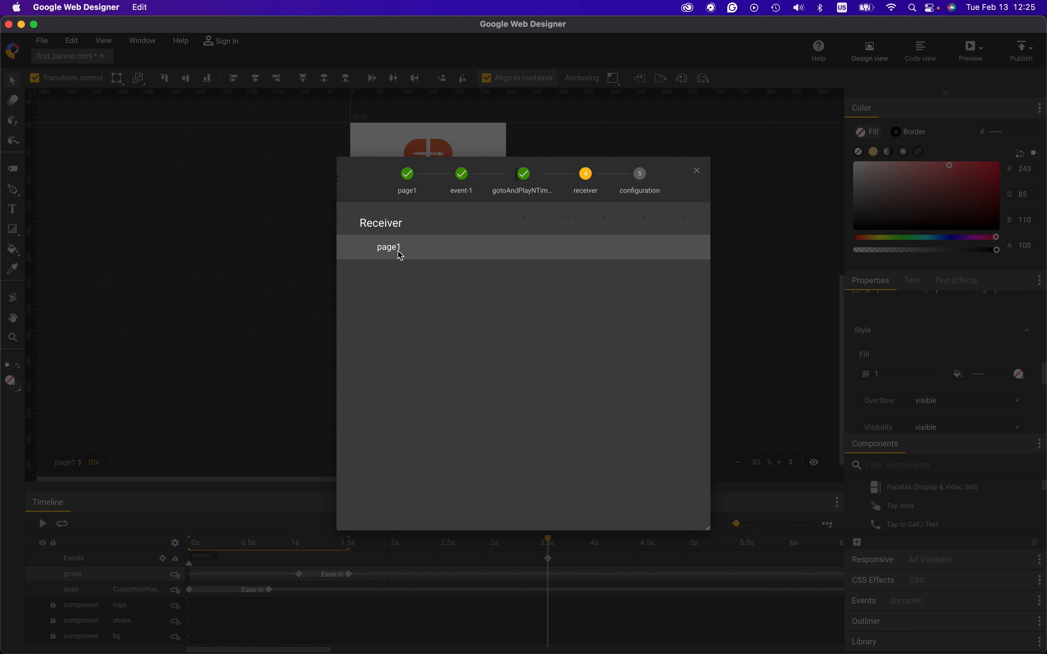
Configure the event for page1 with the label repeat3x and its repeat count raised by one, and save it
left_click(400, 251)
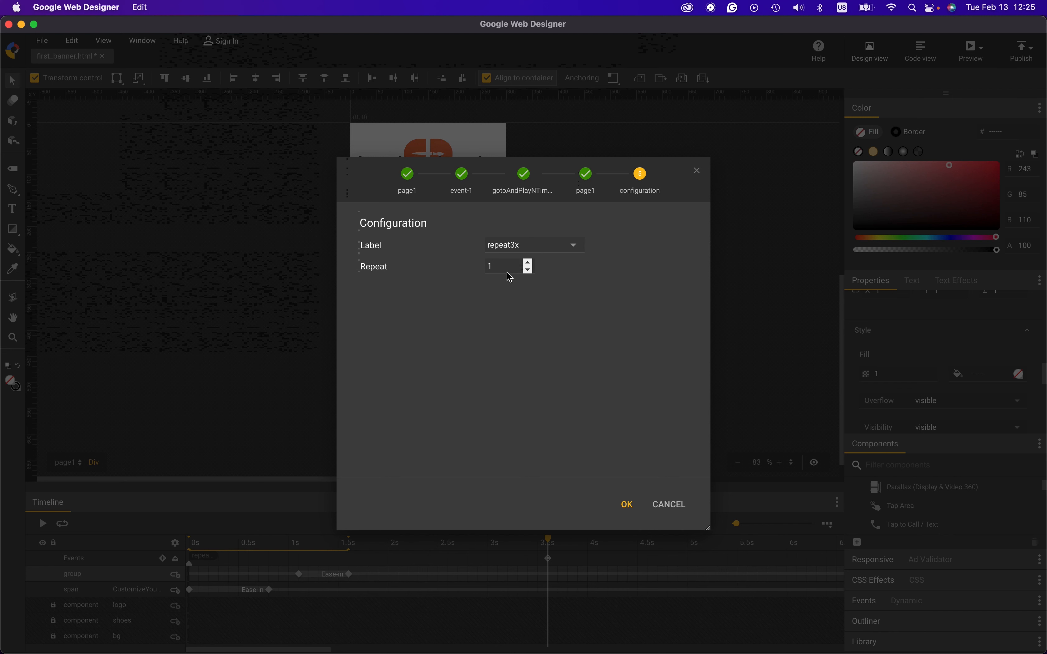
left_click(529, 263)
left_click(626, 504)
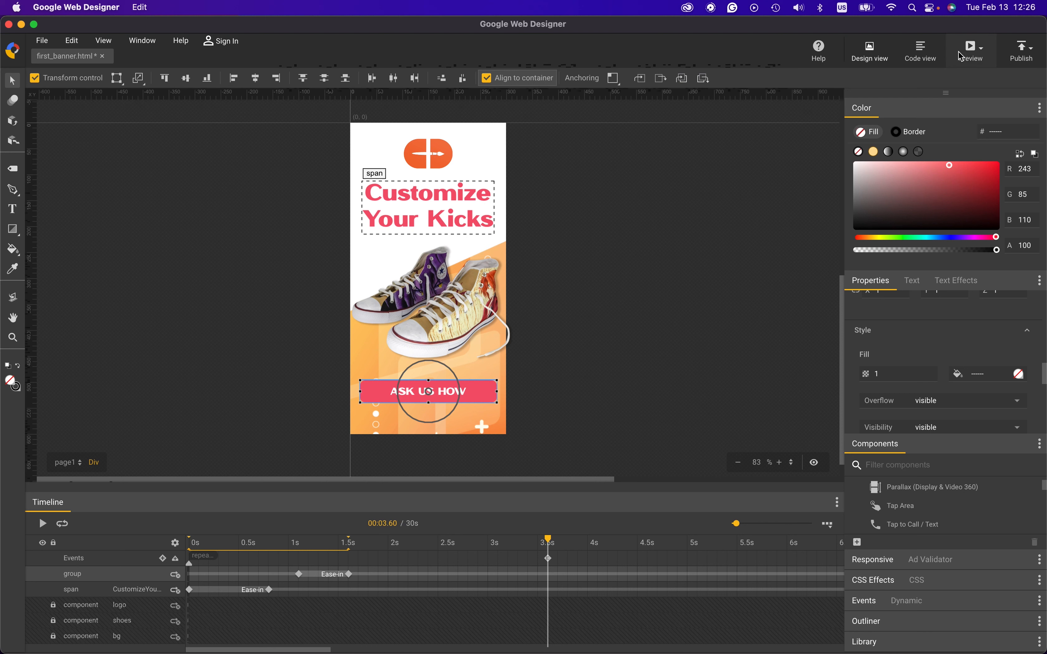
Preview the banner in Chrome, reload it twice to watch the repeating animation, and return to Google Web Designer
left_click(974, 51)
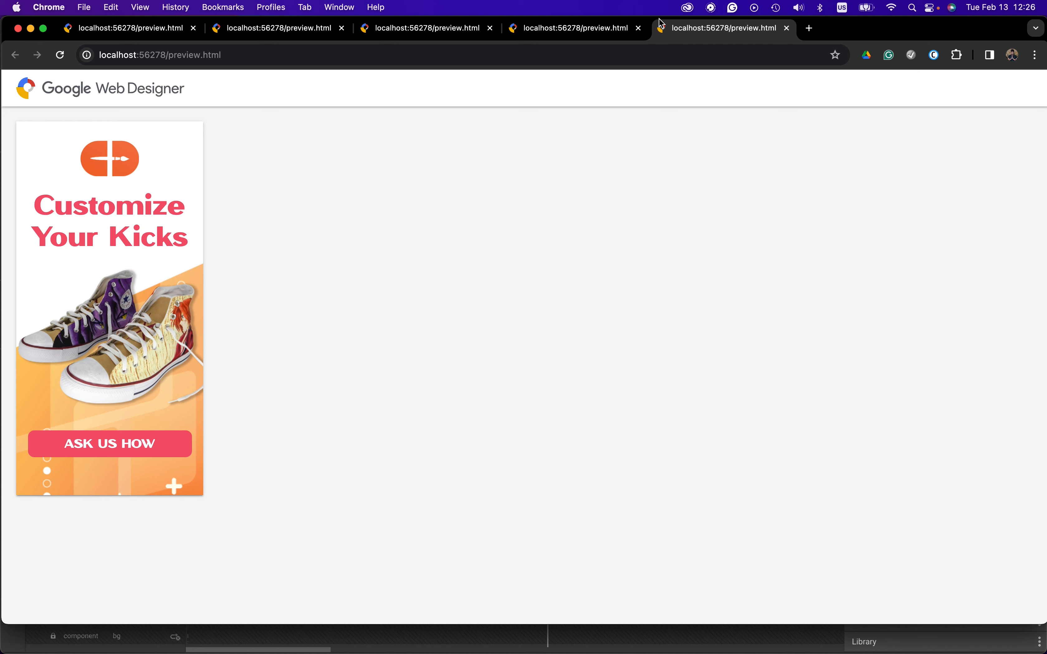
key("super+r")
key("super+r")
key("super+Tab")
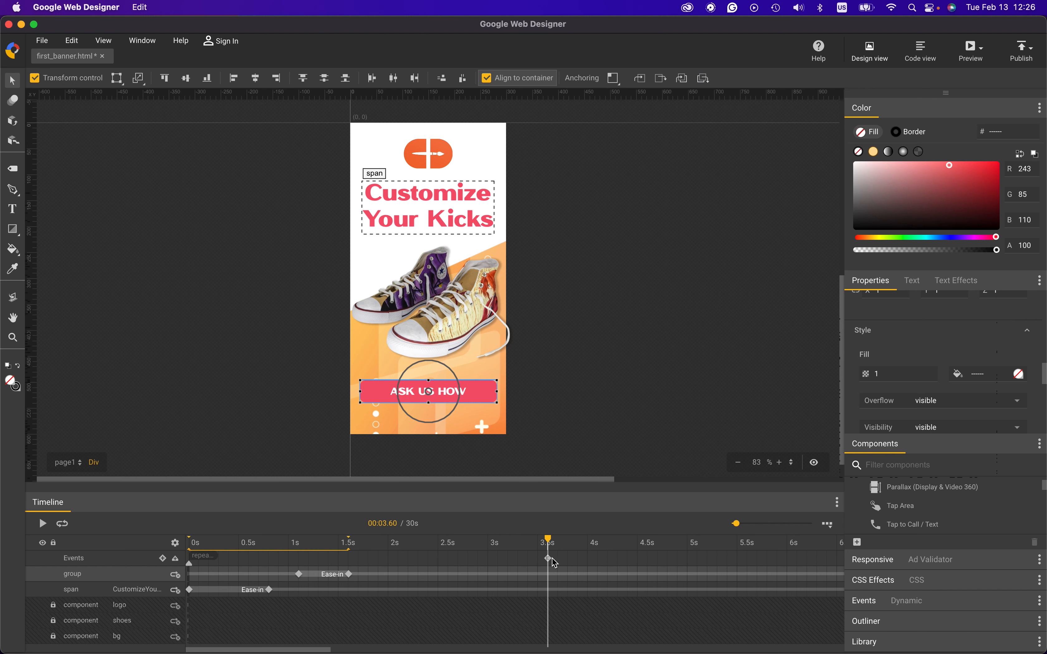
Move the repeat event marker to about 4.1 s on the events layer and preview the banner in Chrome
left_click_drag(550, 559, 599, 561)
left_click(972, 51)
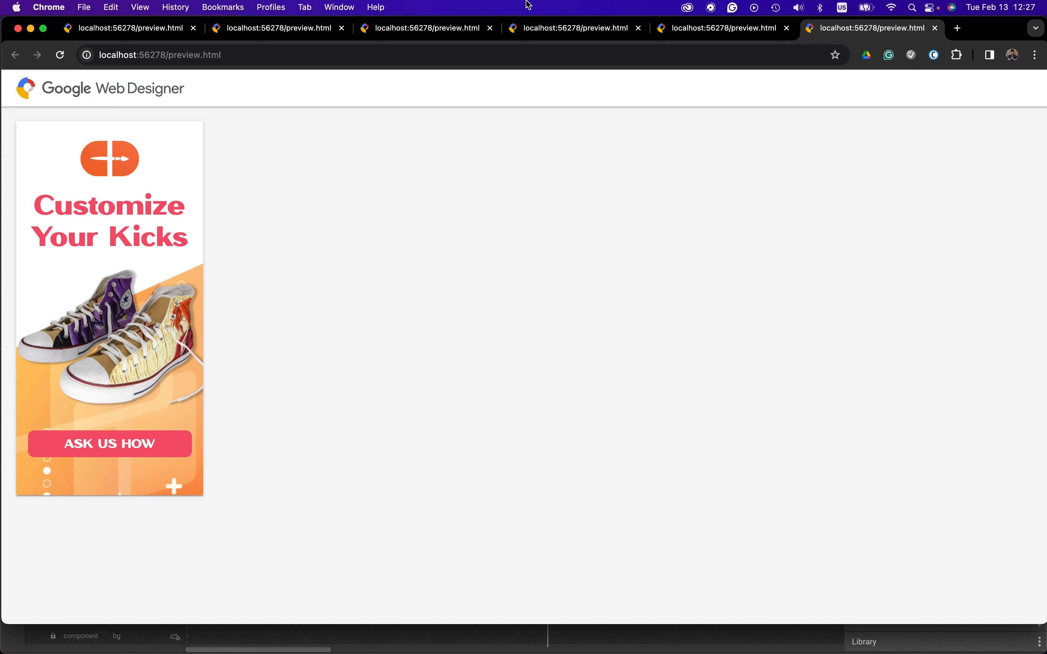
Close all the banner preview tabs in Chrome and return to Google Web Designer
left_click(194, 29)
left_click(194, 29)
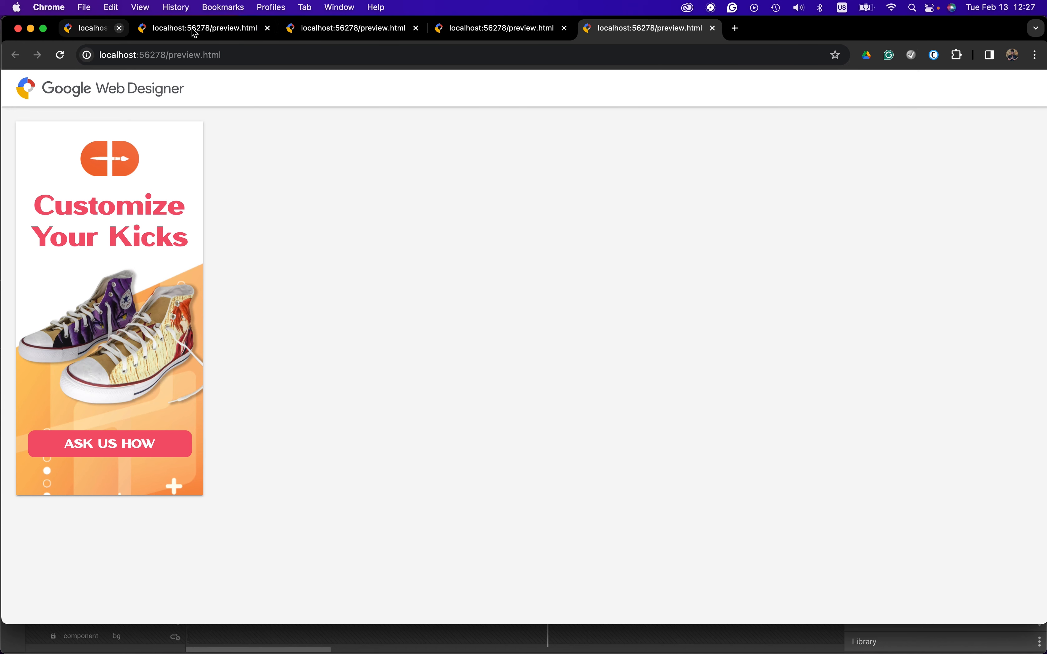
left_click(195, 30)
left_click(194, 29)
left_click(194, 29)
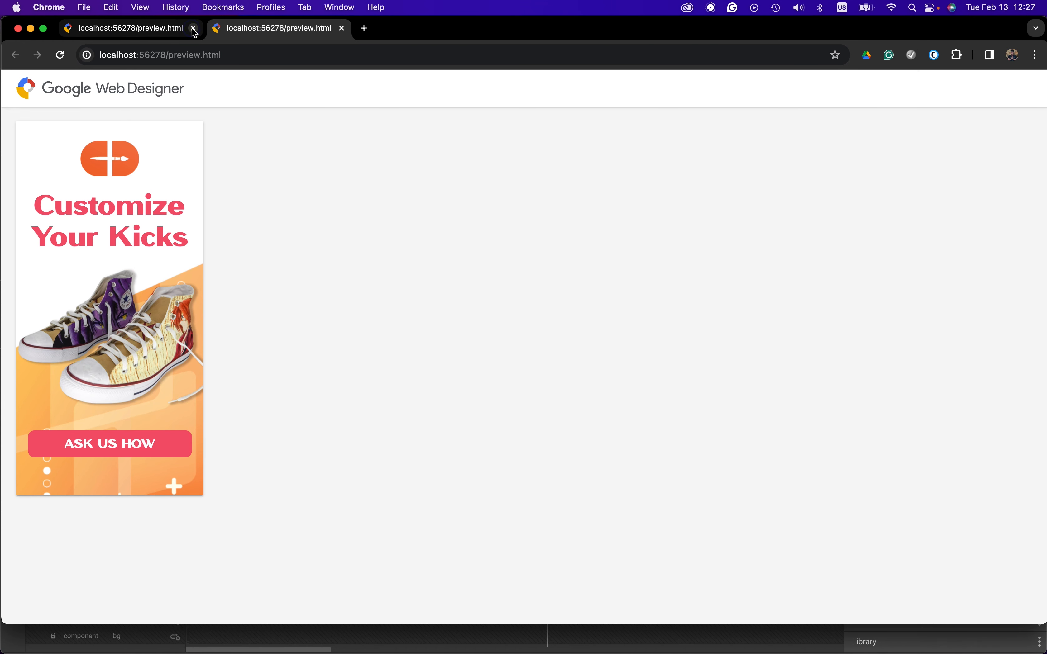
left_click(194, 29)
left_click(194, 30)
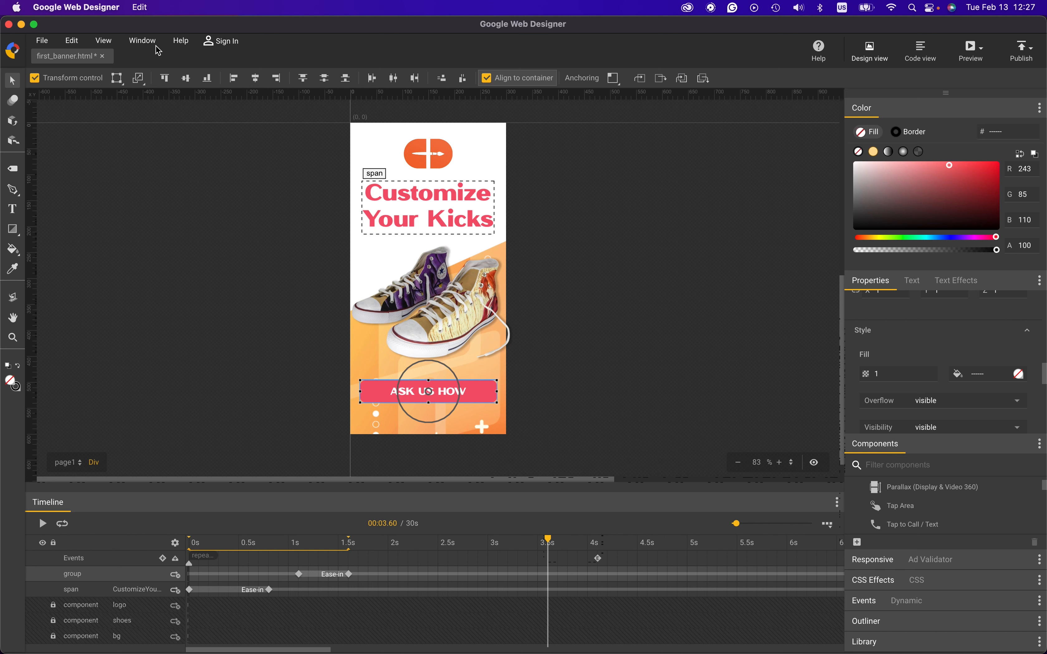
Find the Tap Area component and place one on the banner over the shoes
left_click(147, 42)
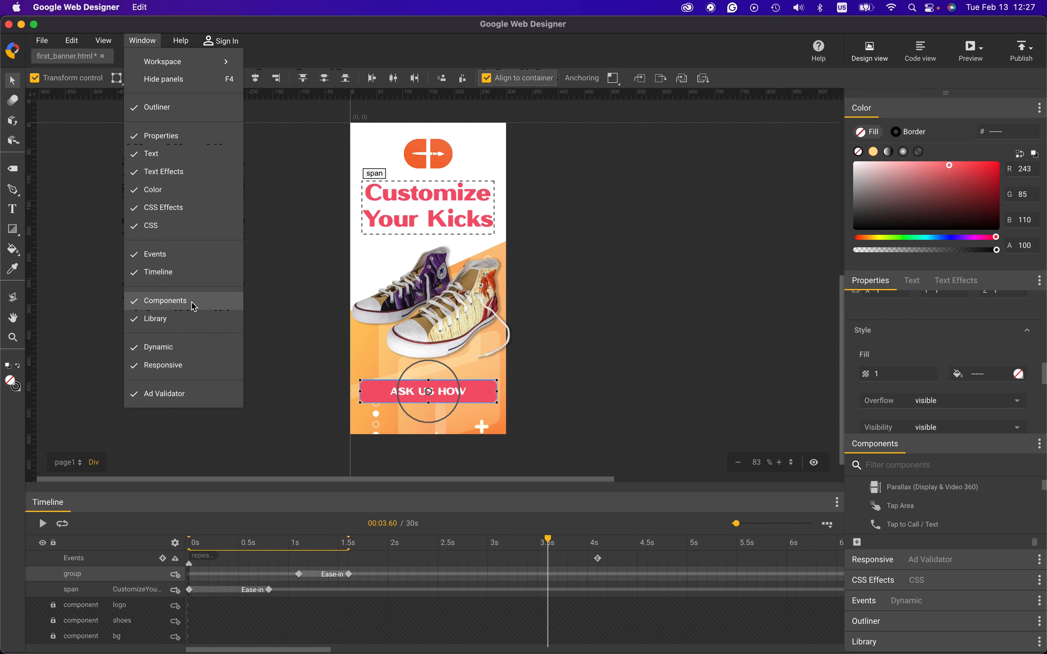
left_click(939, 504)
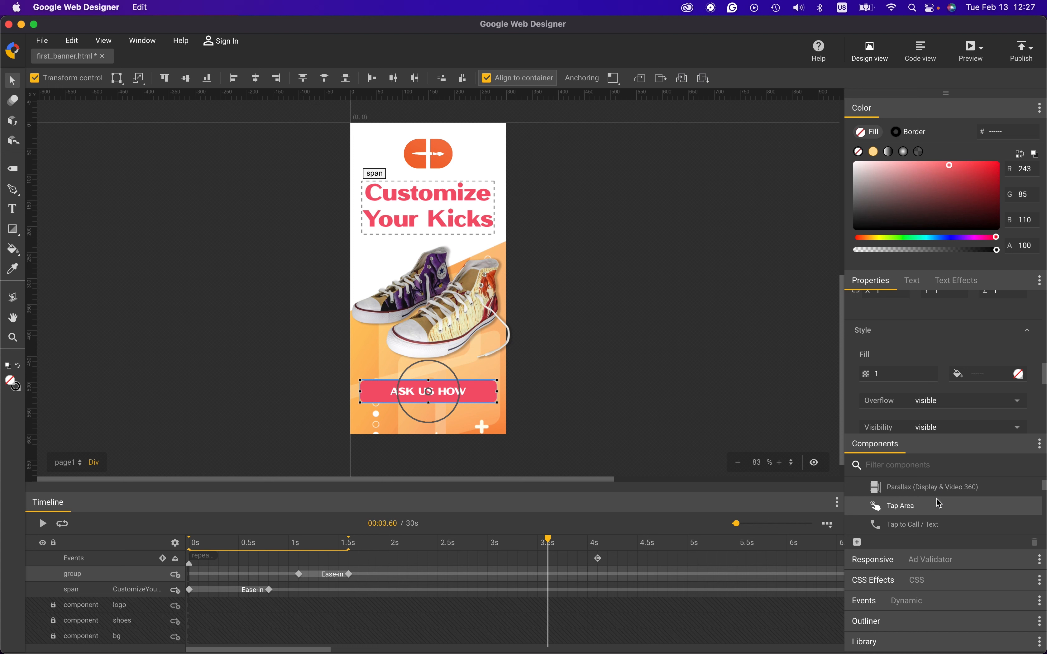
scroll(939, 503, "up", 5)
scroll(939, 503, "down", 5)
left_click_drag(911, 510, 378, 250)
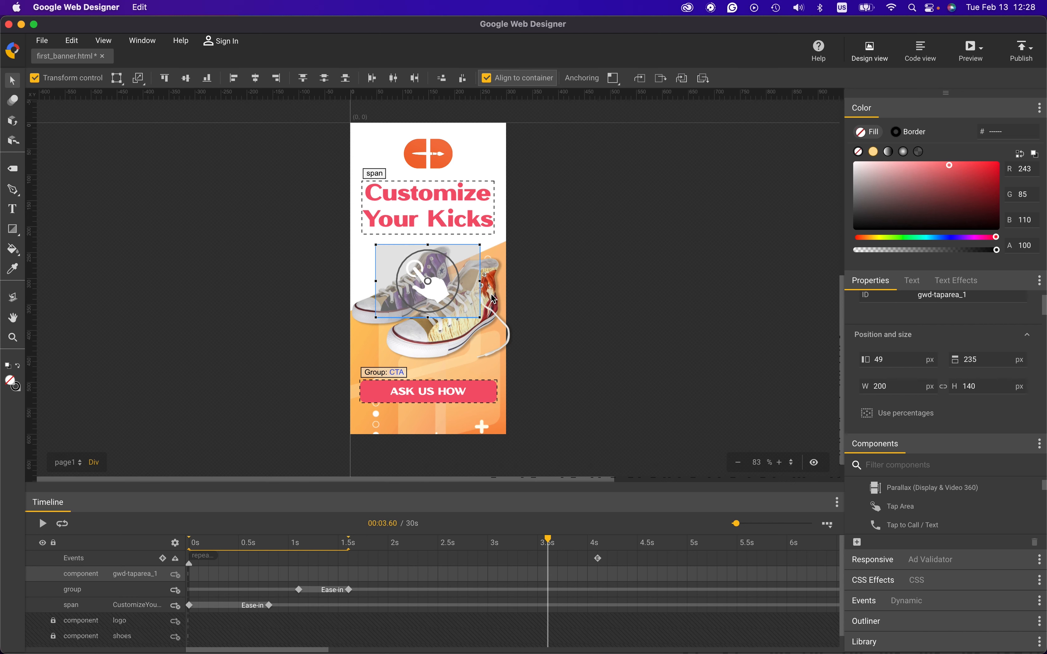
Reposition the tap area over the title and shoes and enlarge it freehand to about 279 × 258 px
left_click_drag(473, 294, 455, 276)
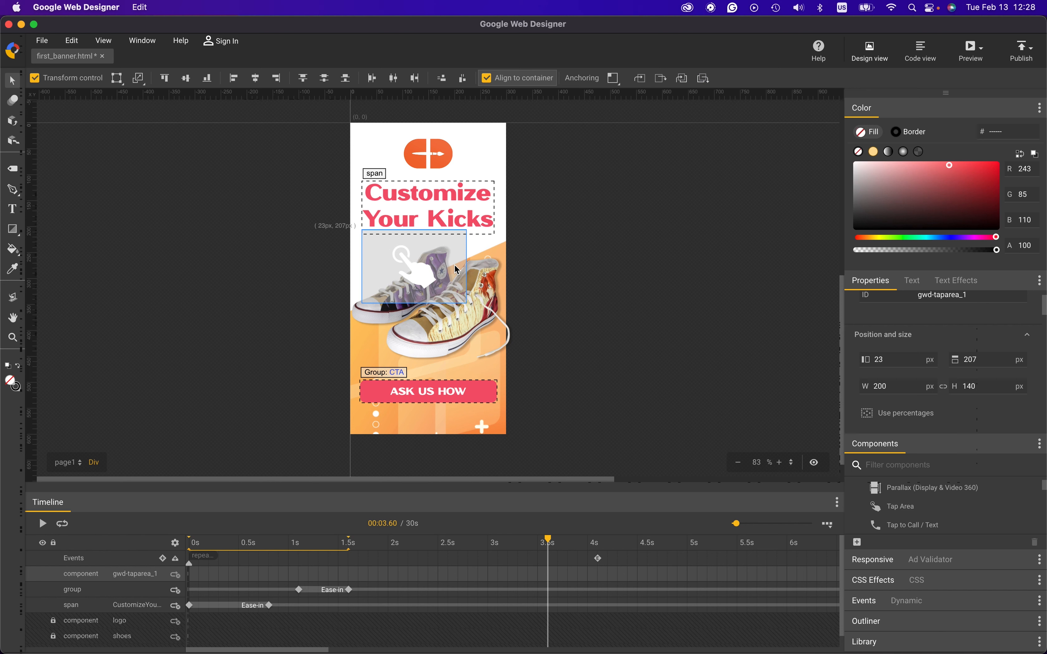
left_click_drag(455, 266, 443, 222)
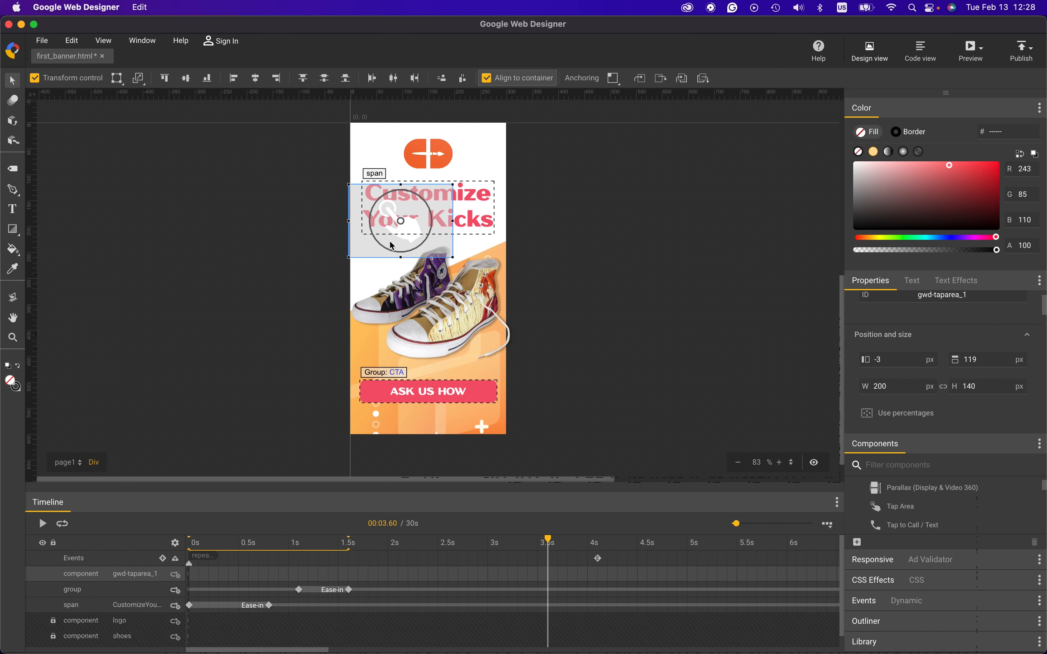
left_click_drag(453, 258, 493, 313)
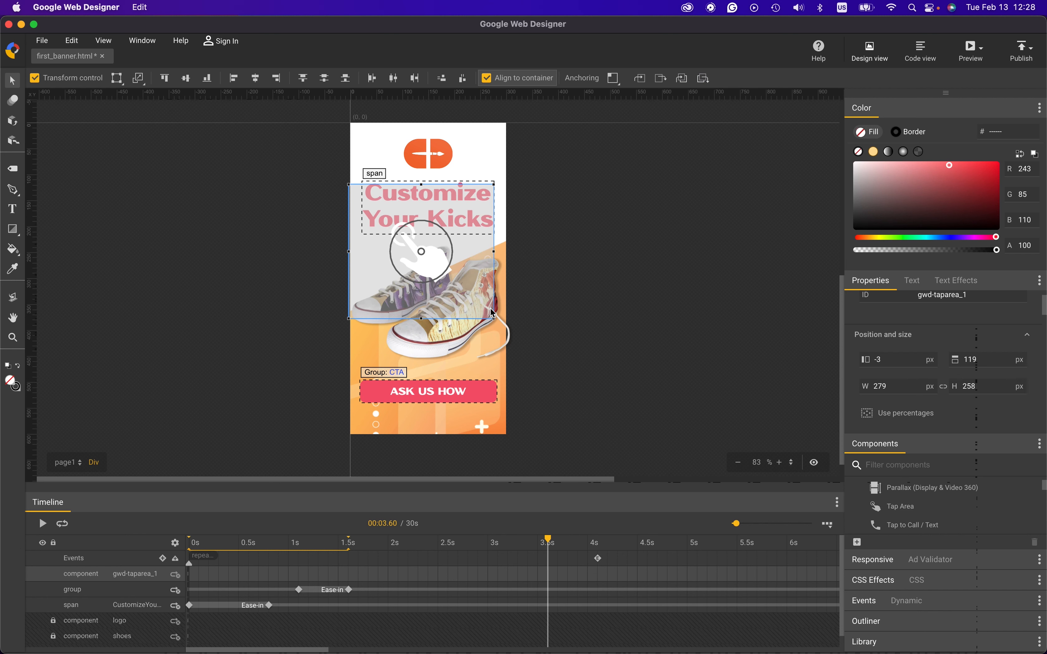
left_click_drag(469, 271, 484, 254)
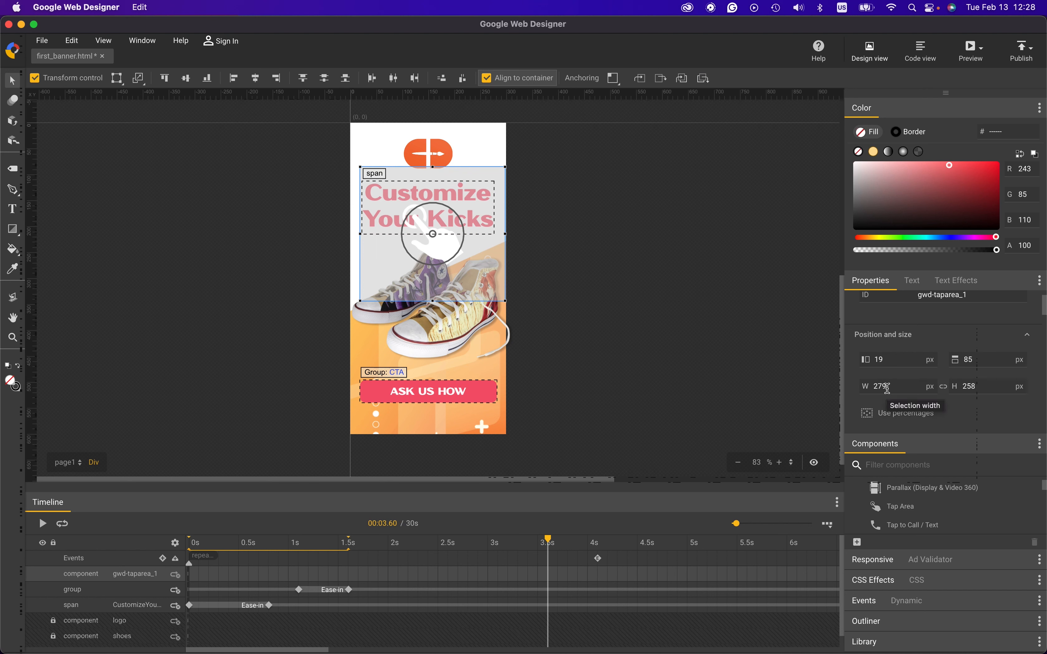
Set the tap area's size to 300 × 600 px and centre it vertically and horizontally on the banner
double_click(888, 387)
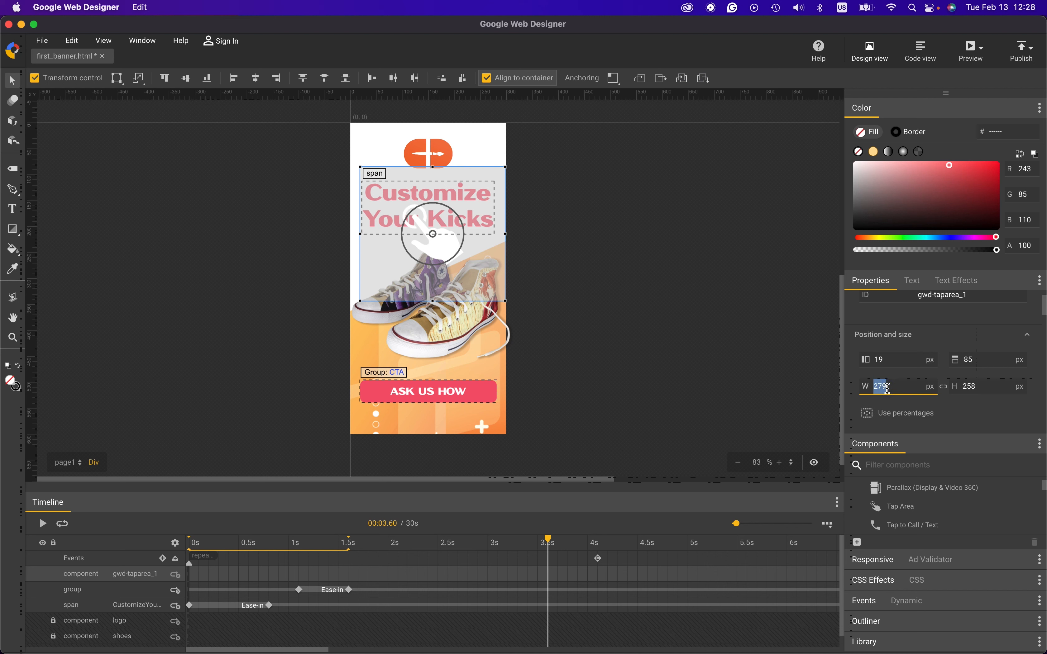
type("300")
key("Return")
key("Tab")
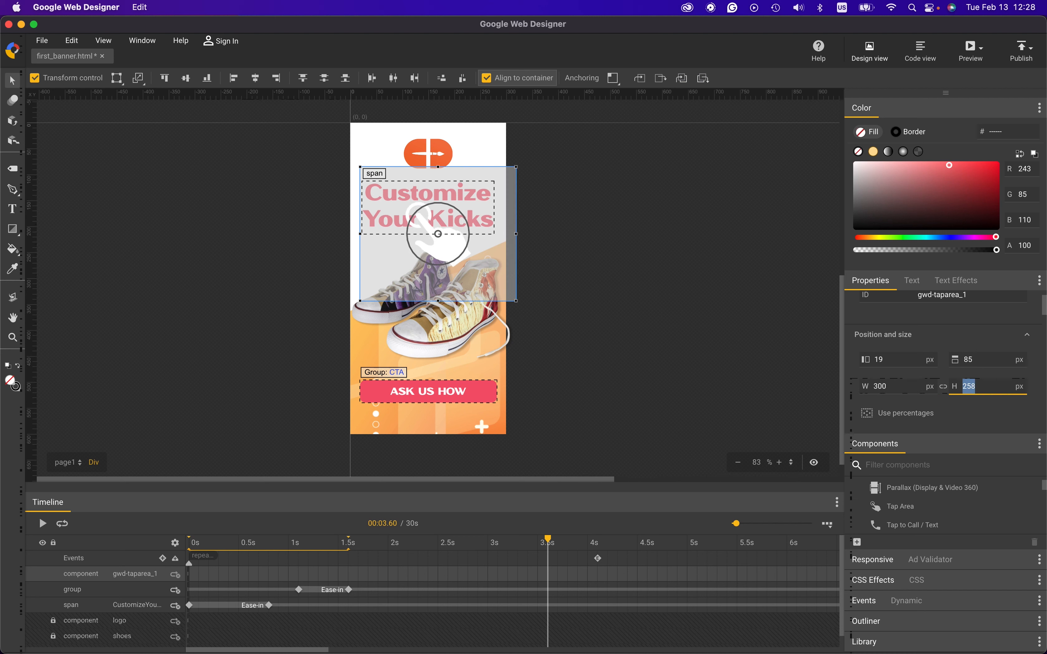
type("600")
key("Return")
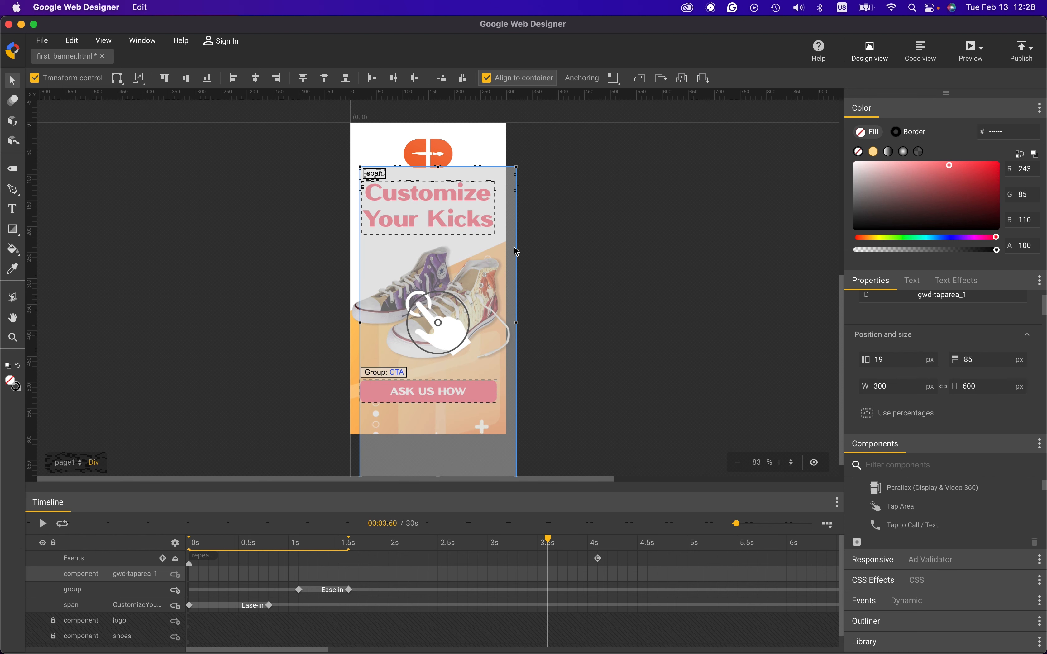
left_click(185, 81)
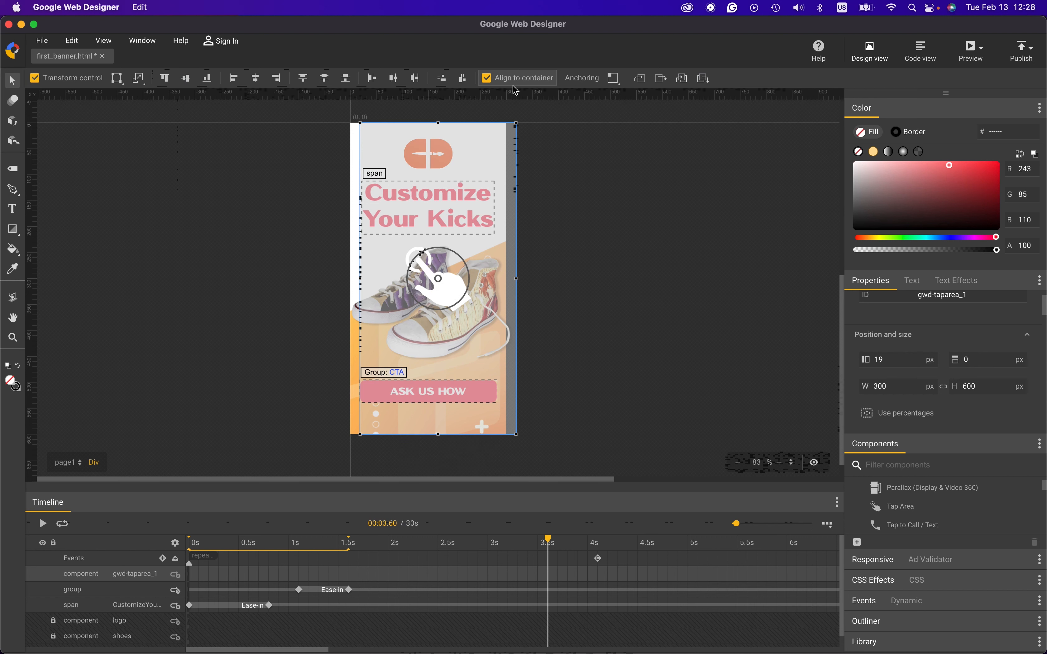
left_click(256, 80)
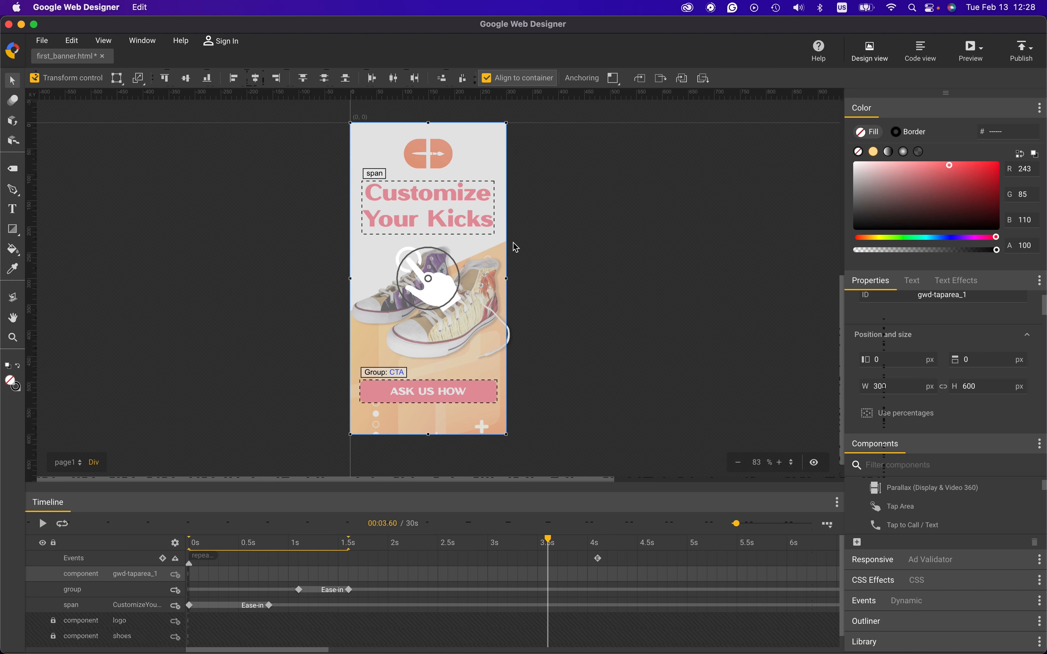
Add a Tap Area Touch/Click event that triggers the Google ad action Exit ad with gwd-ad as receiver
right_click(482, 328)
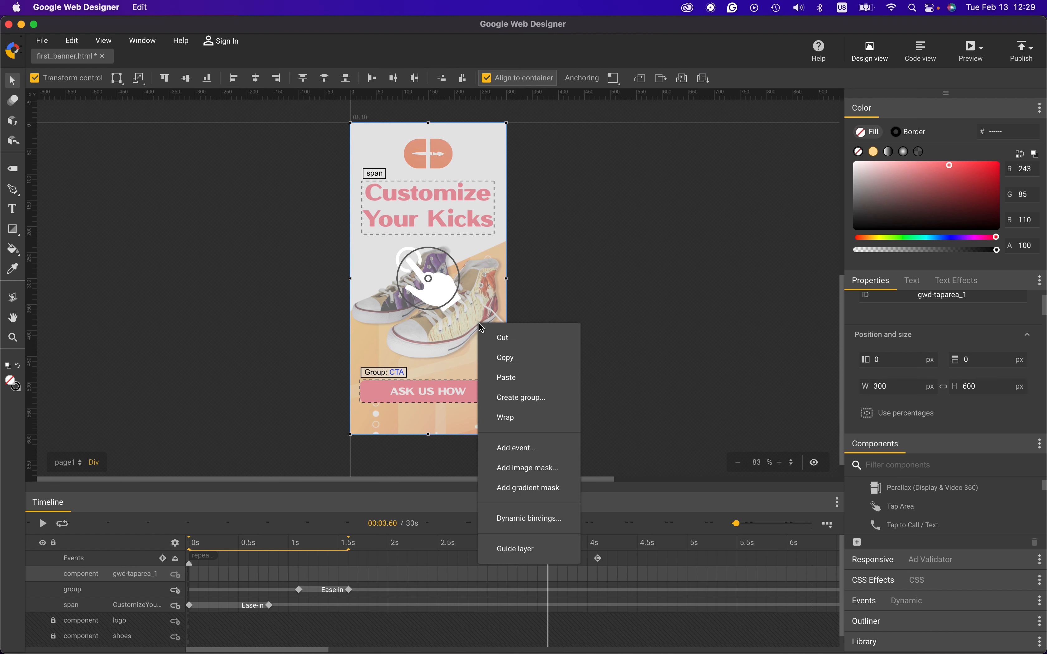
left_click(523, 450)
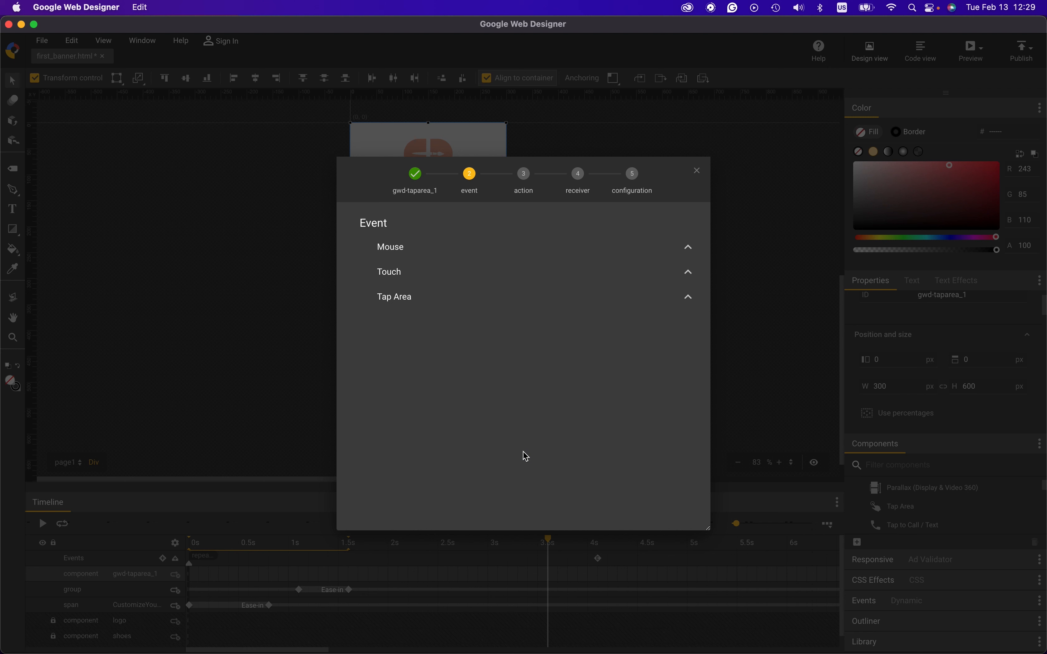
left_click(422, 298)
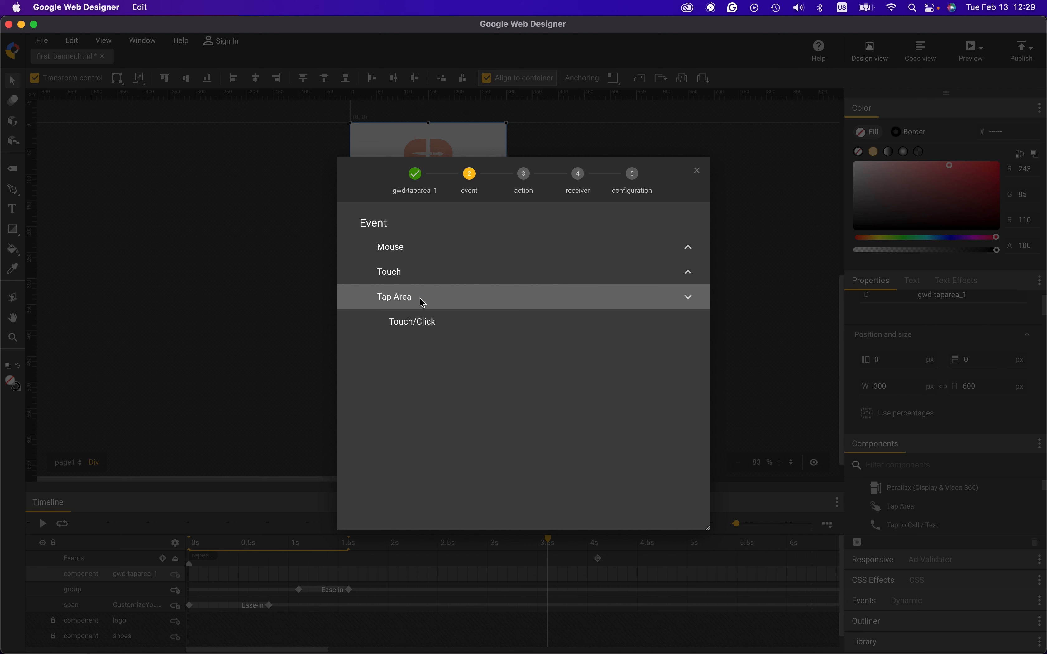
left_click(429, 323)
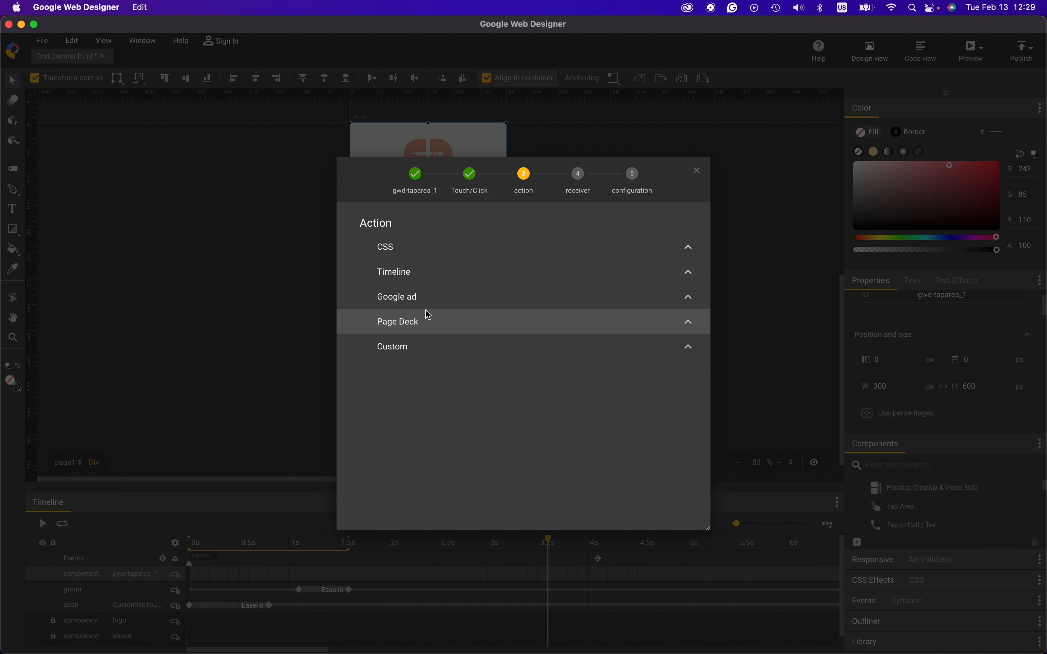
left_click(431, 302)
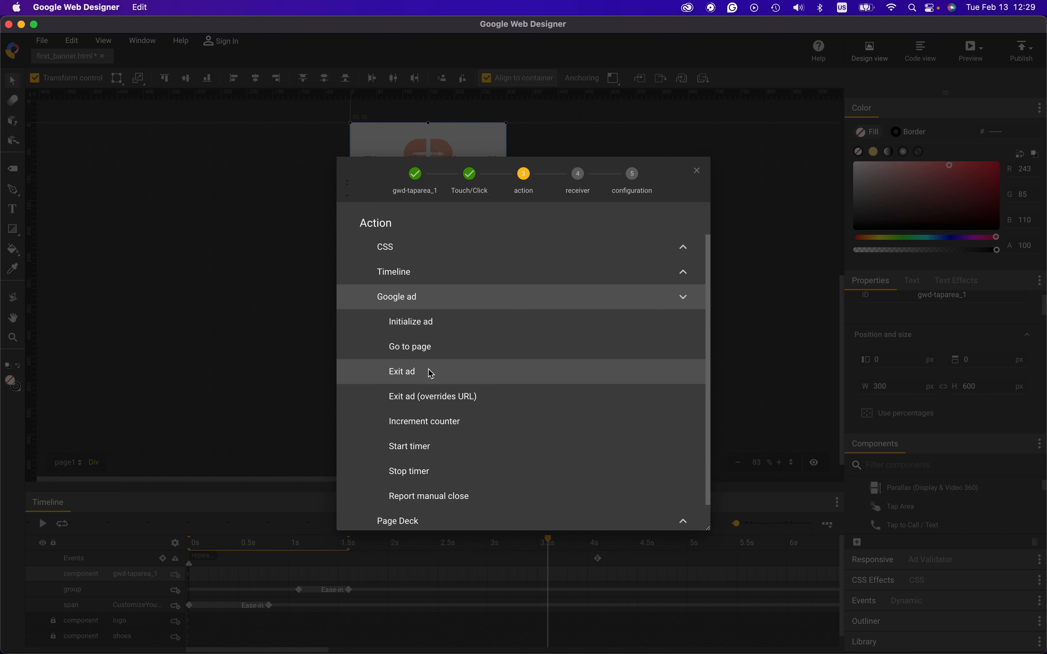
left_click(431, 373)
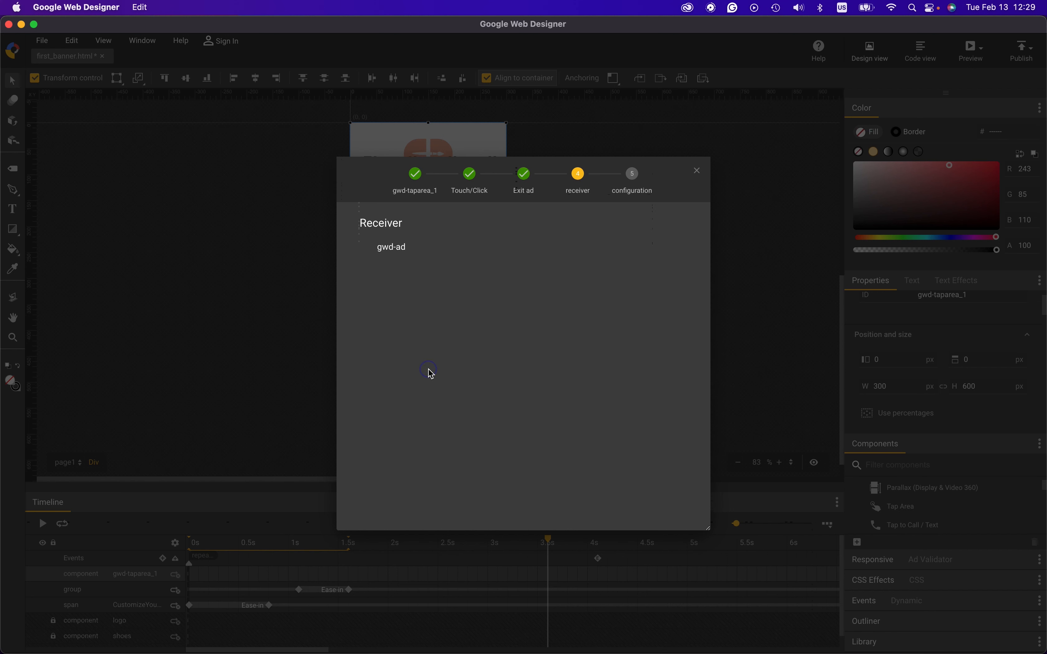
left_click(413, 247)
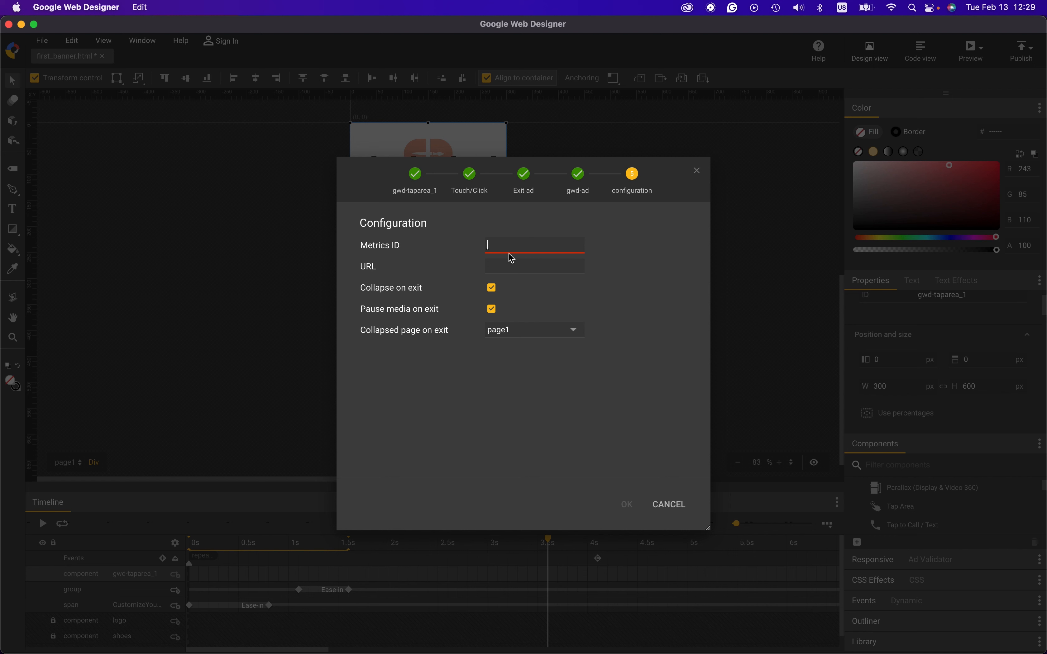
type("banner")
key("BackSpace")
key("BackSpace")
key("BackSpace")
key("BackSpace")
key("BackSpace")
key("BackSpace")
type("flrst_banner_300x600")
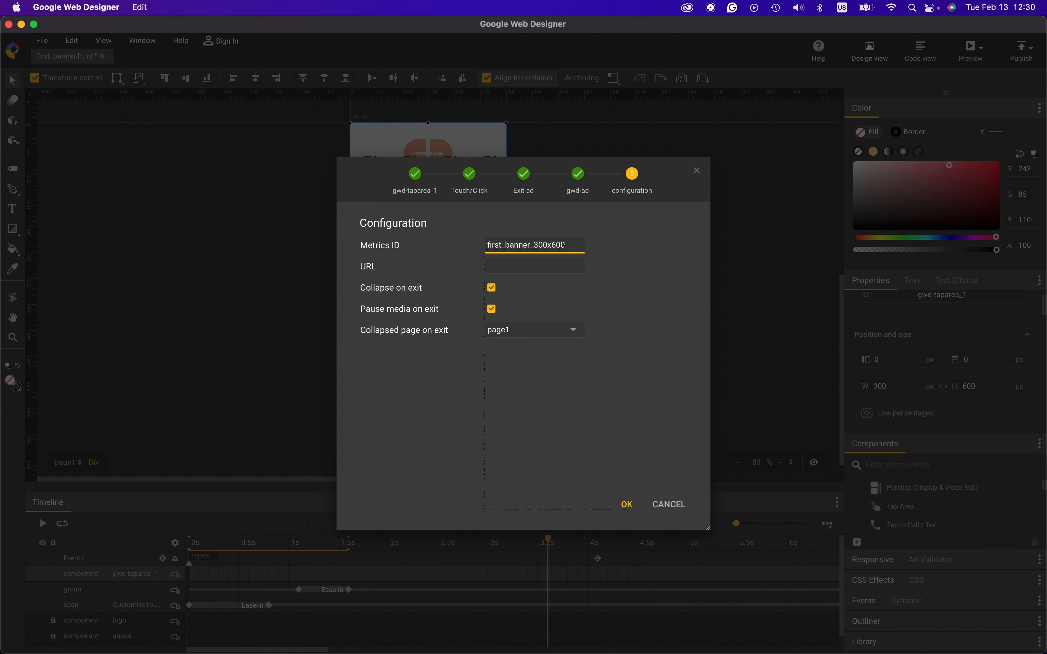
left_click(511, 267)
type("https://www.chiagodesign.com")
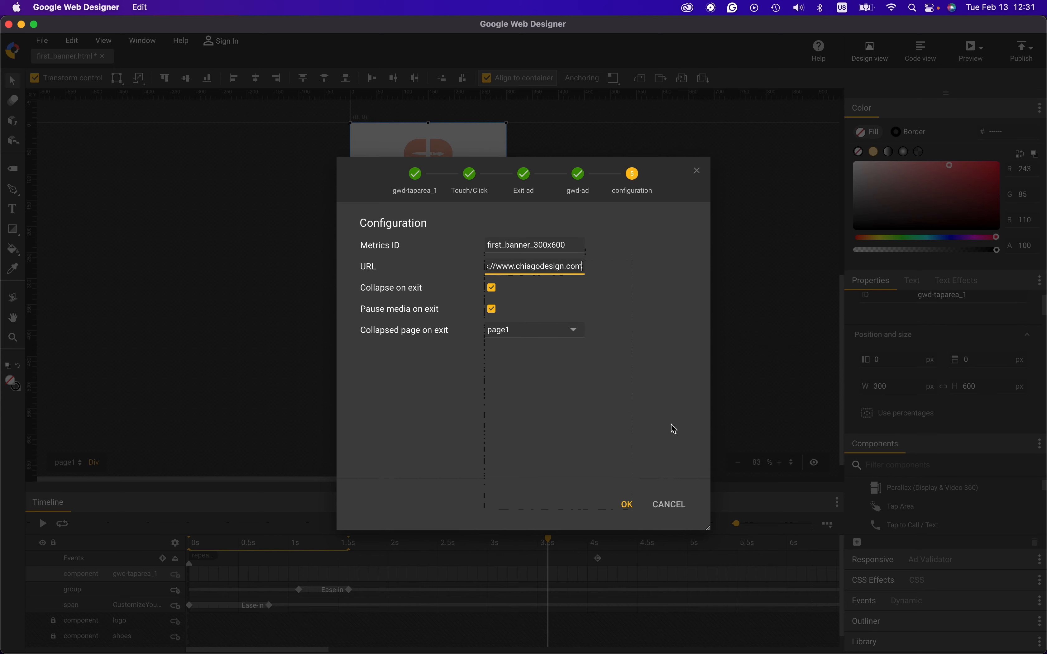
left_click(627, 505)
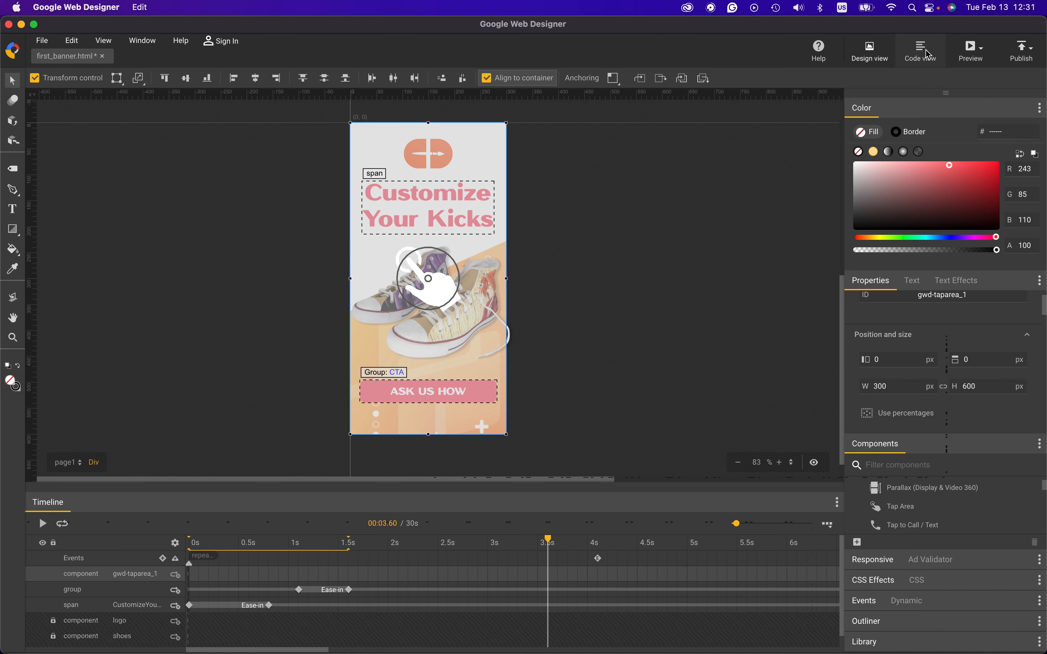
Preview the banner in Chrome, test the link by tapping the shoes area, and return to Google Web Designer
left_click(965, 54)
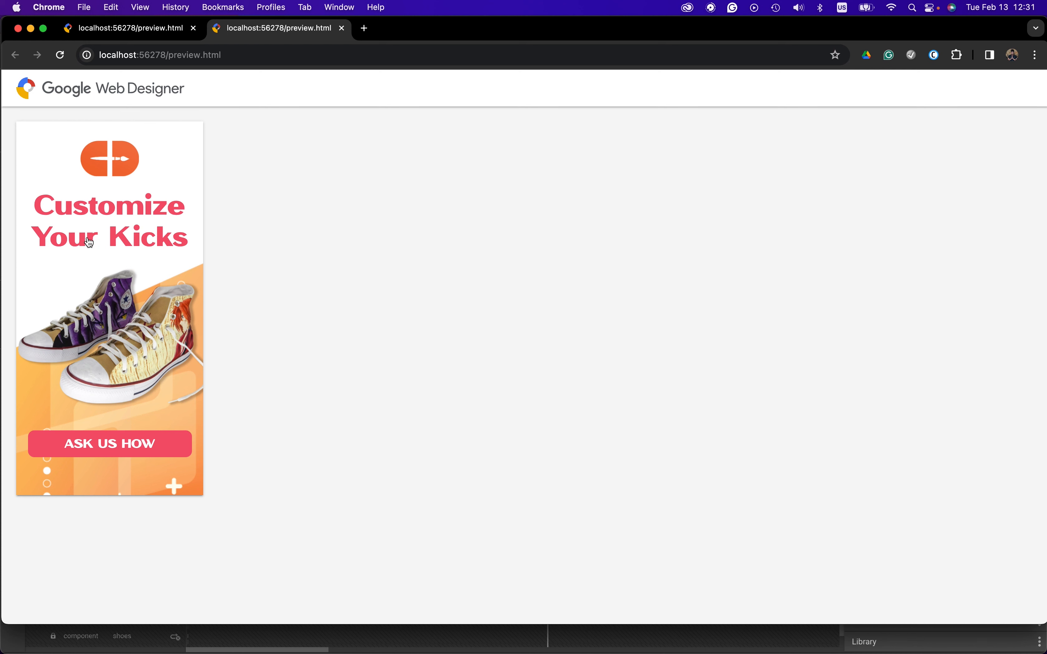
left_click(67, 368)
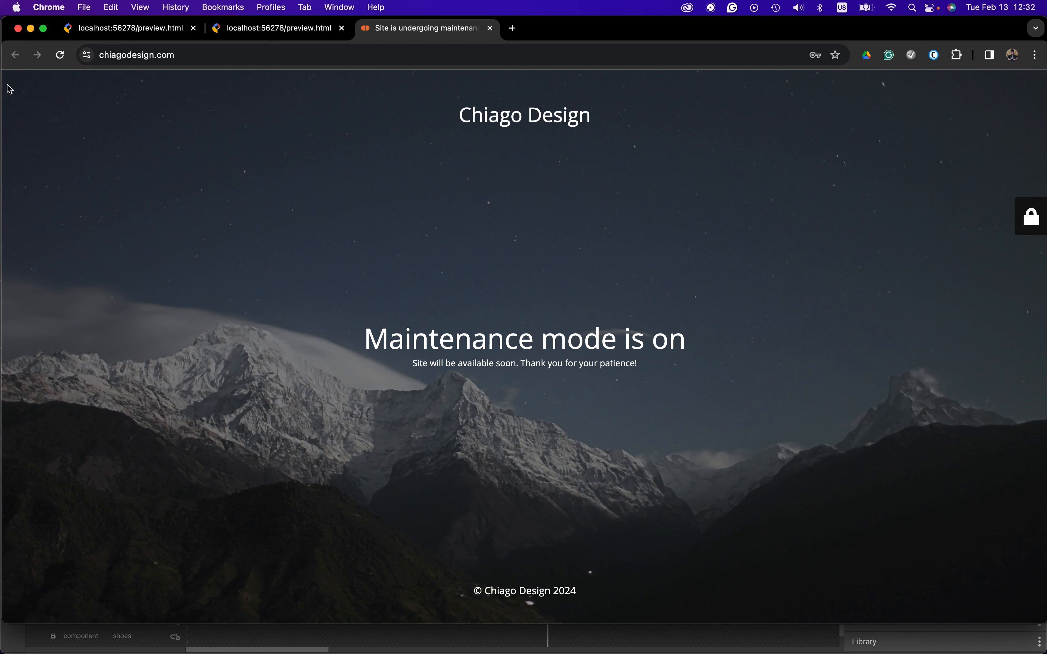
left_click(288, 31)
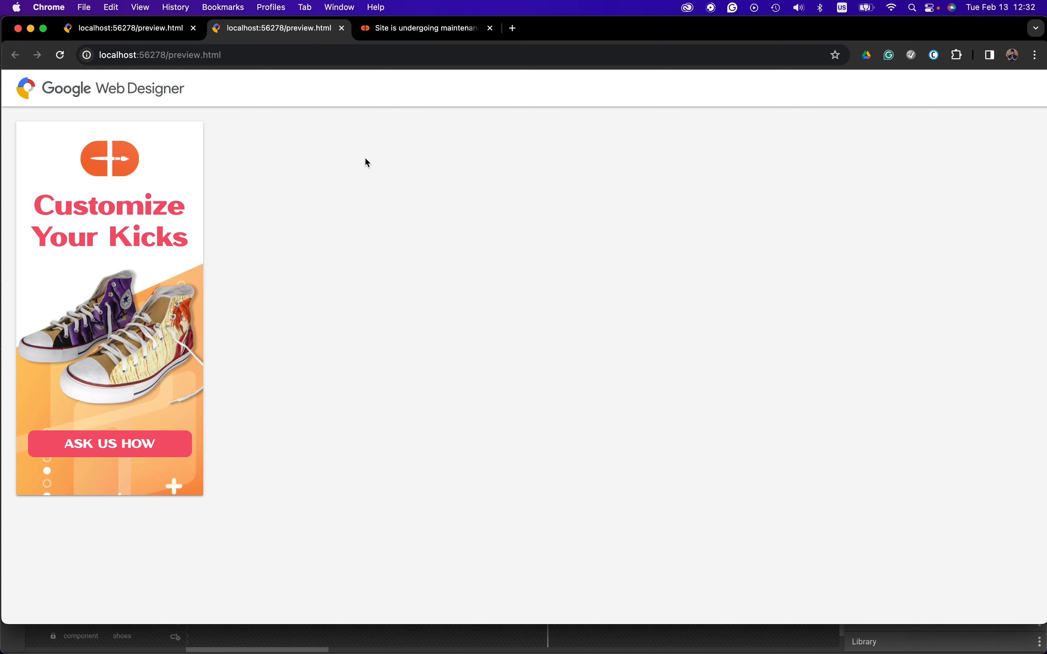
key("super+Tab")
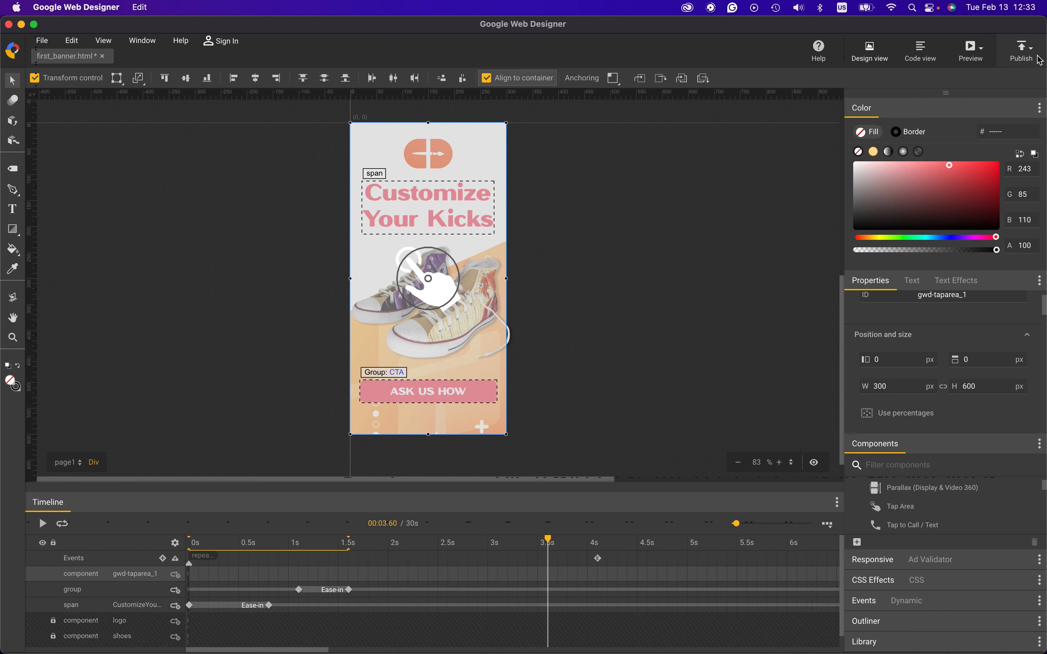
Switch to Finder, look through the banner's assets folder and delete template.png from it, then return to Google Web Designer
key("super+Tab")
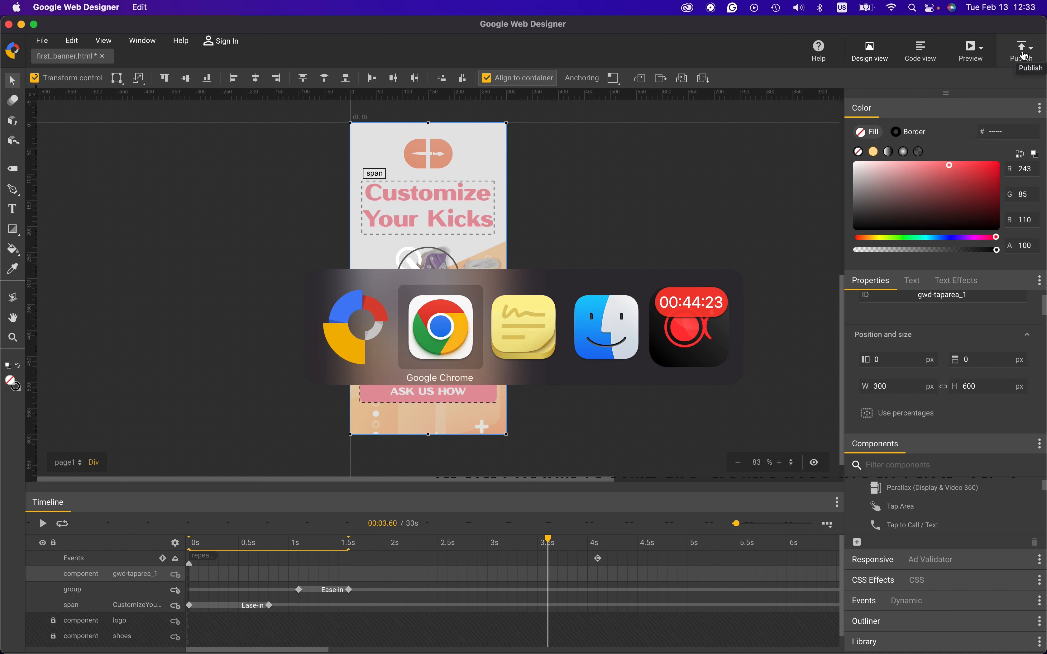
key("super+Tab")
key("super+Tab")
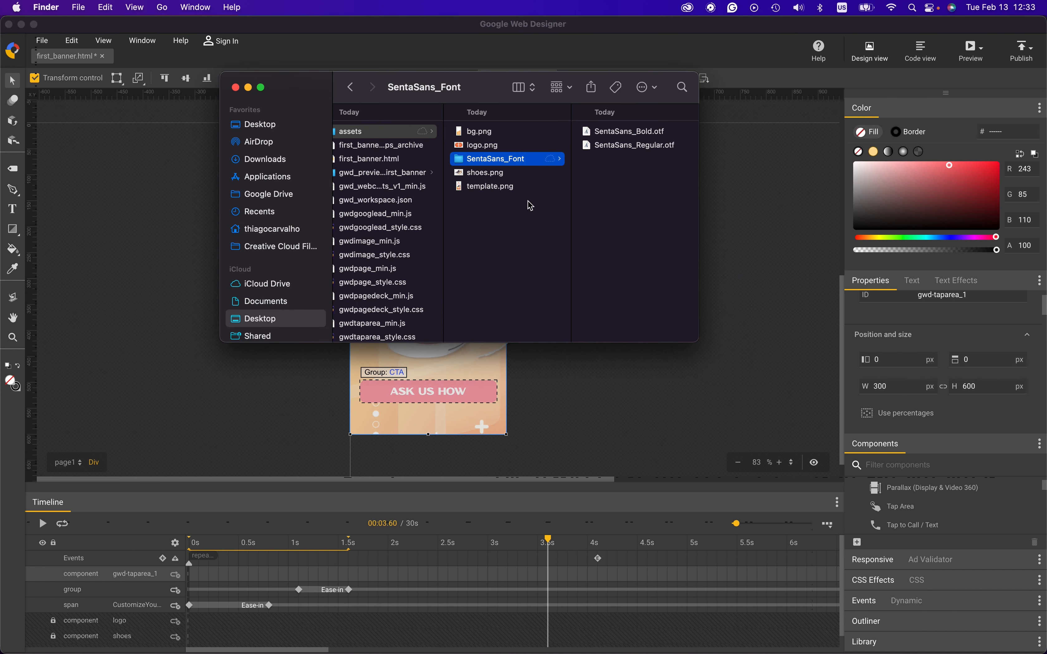
left_click(484, 134)
key("Down")
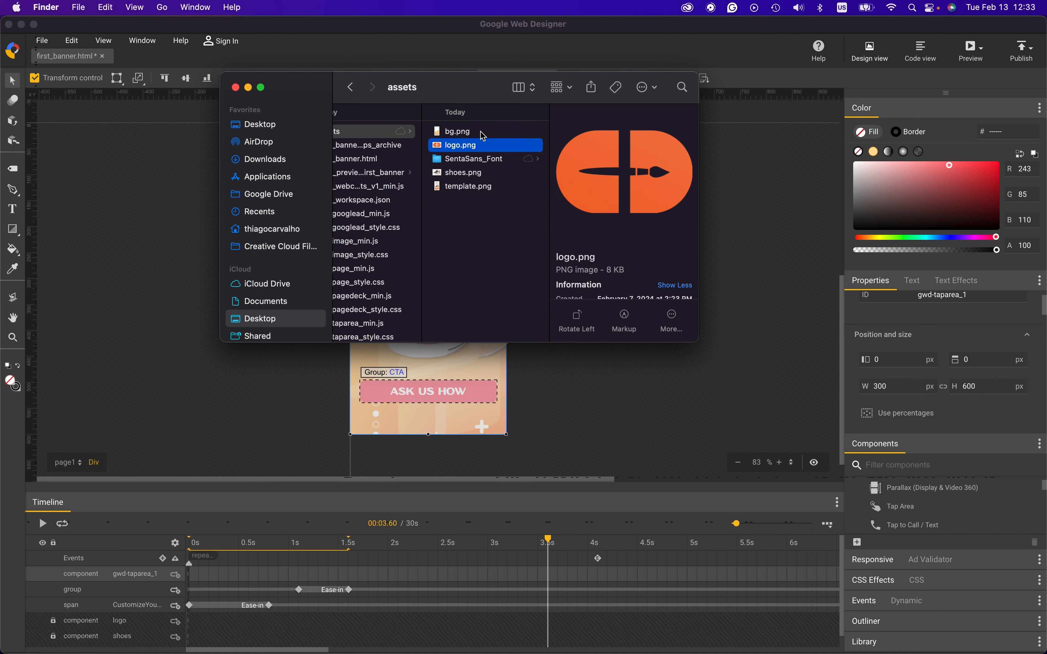
key("Down")
key("Down")
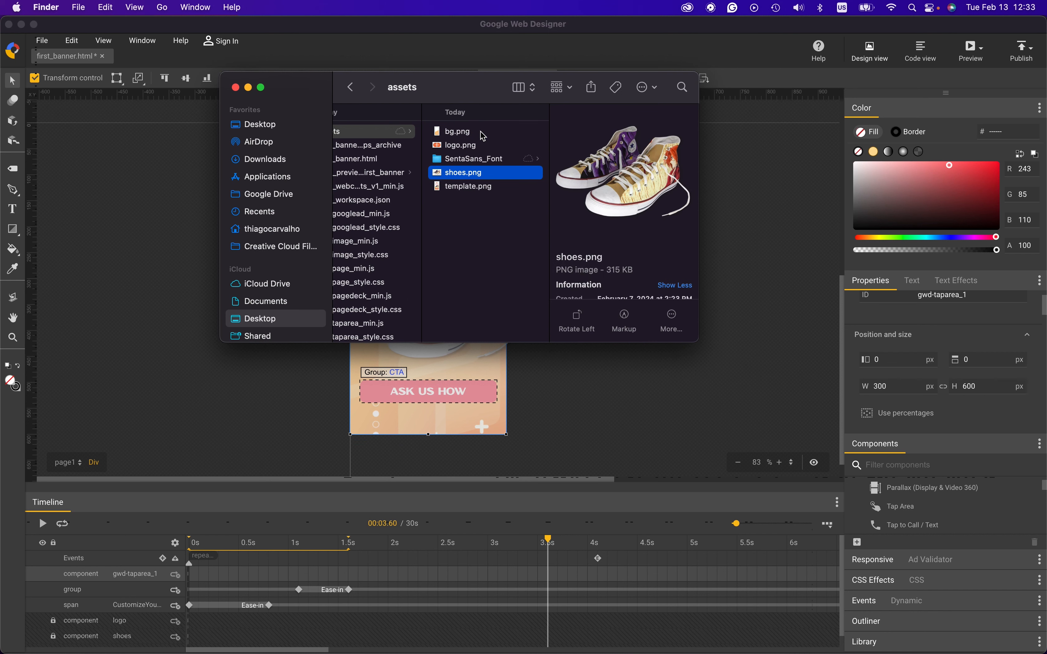
key("Down")
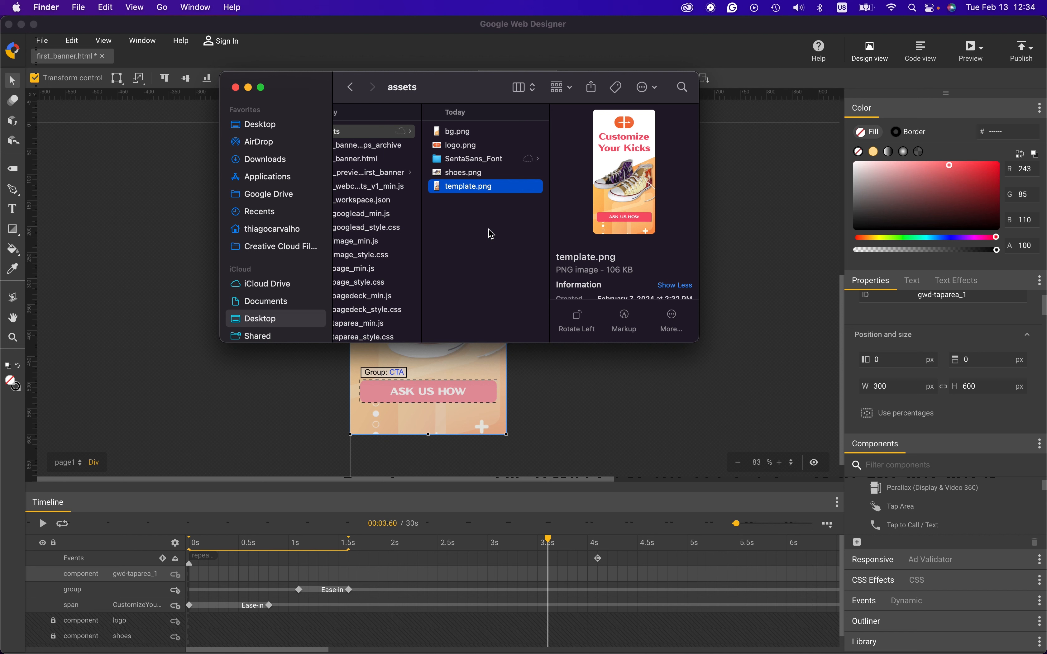
key("super+BackSpace")
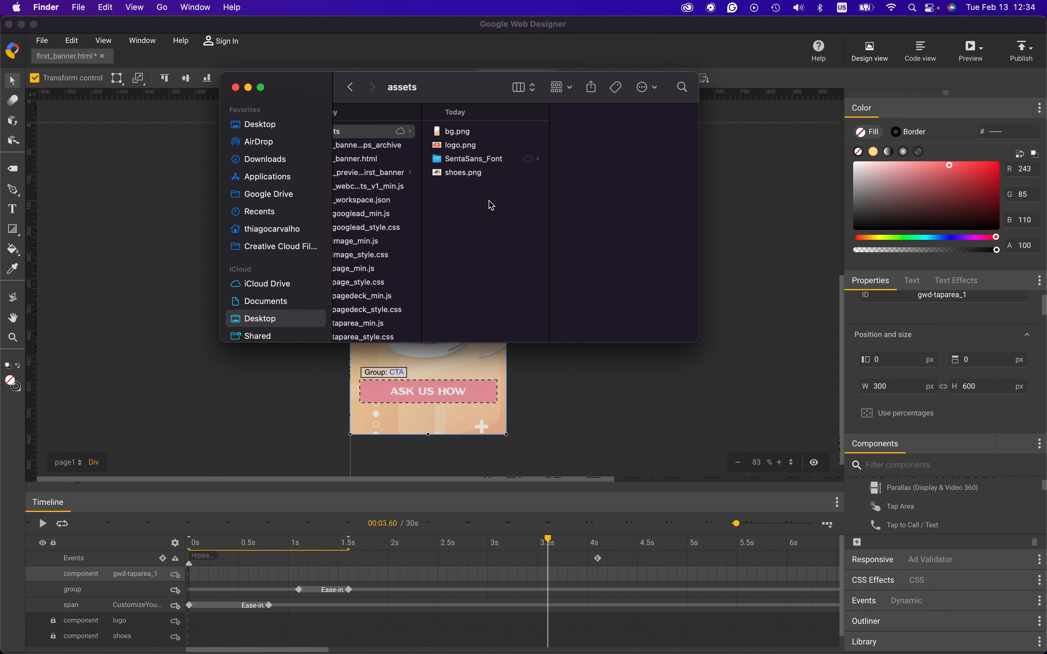
left_click(710, 235)
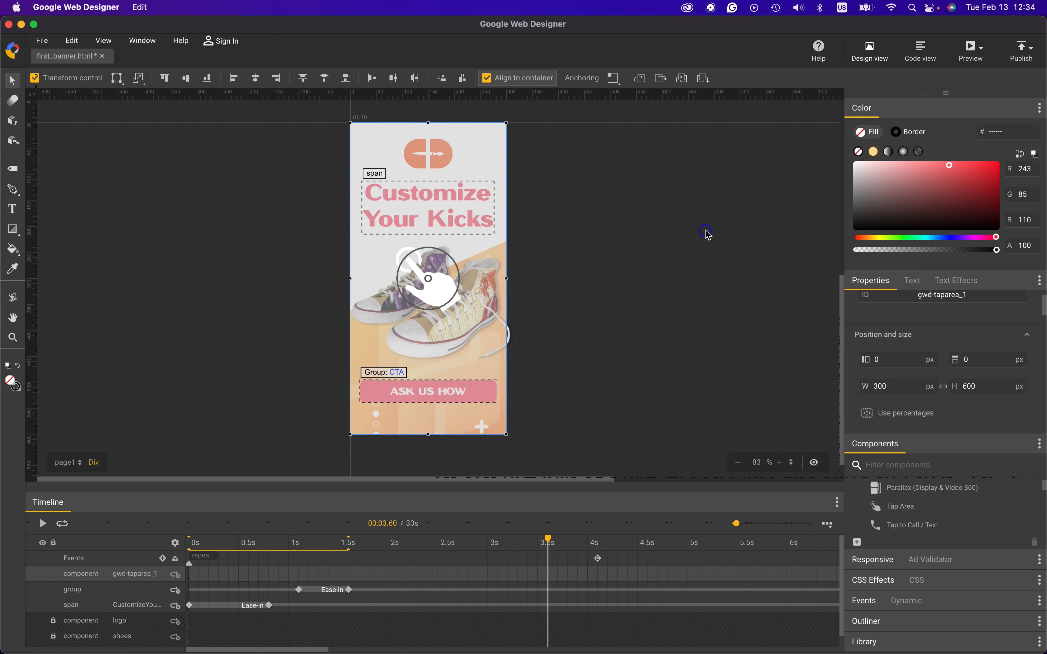
Start publishing the banner locally and set the output location to the CD_300x600_first_banner folder inside YT_ARTHI/Videos
left_click(1025, 50)
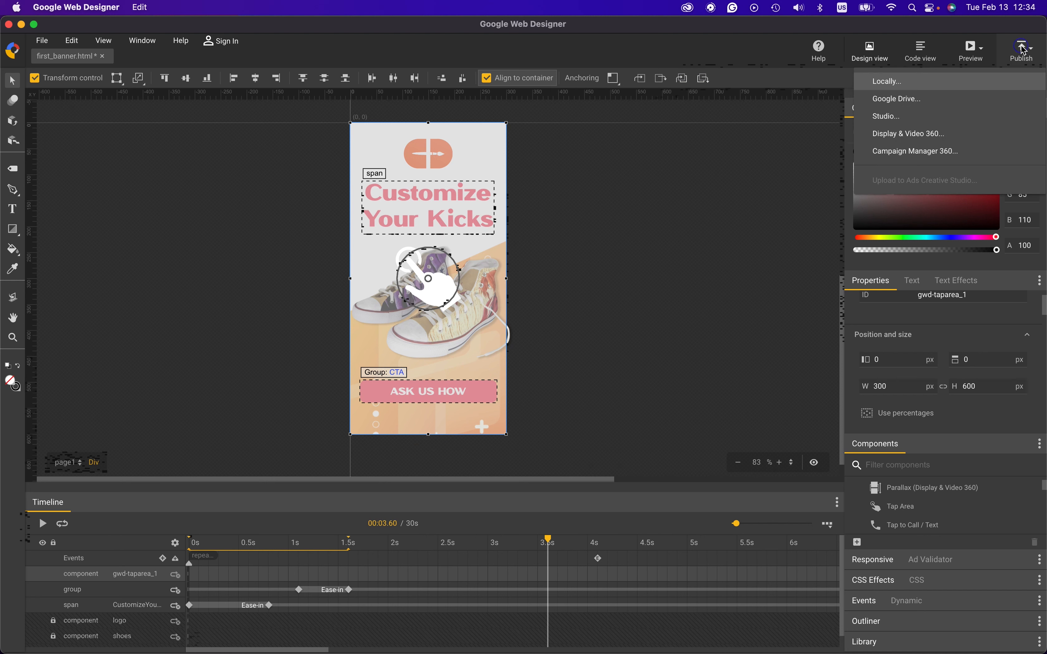
left_click(902, 83)
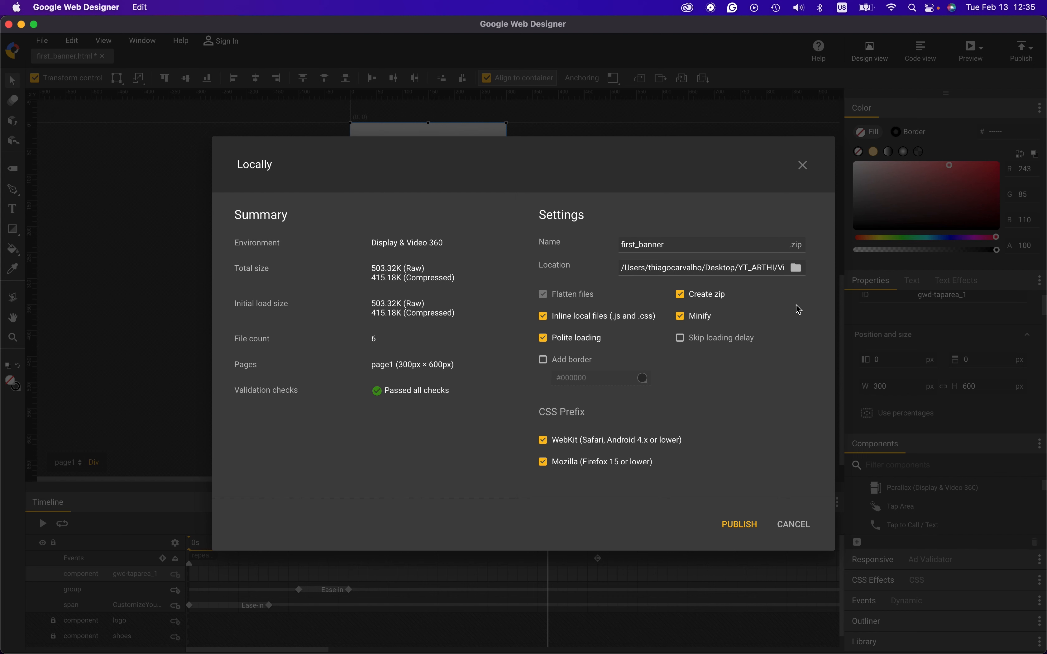
left_click(798, 269)
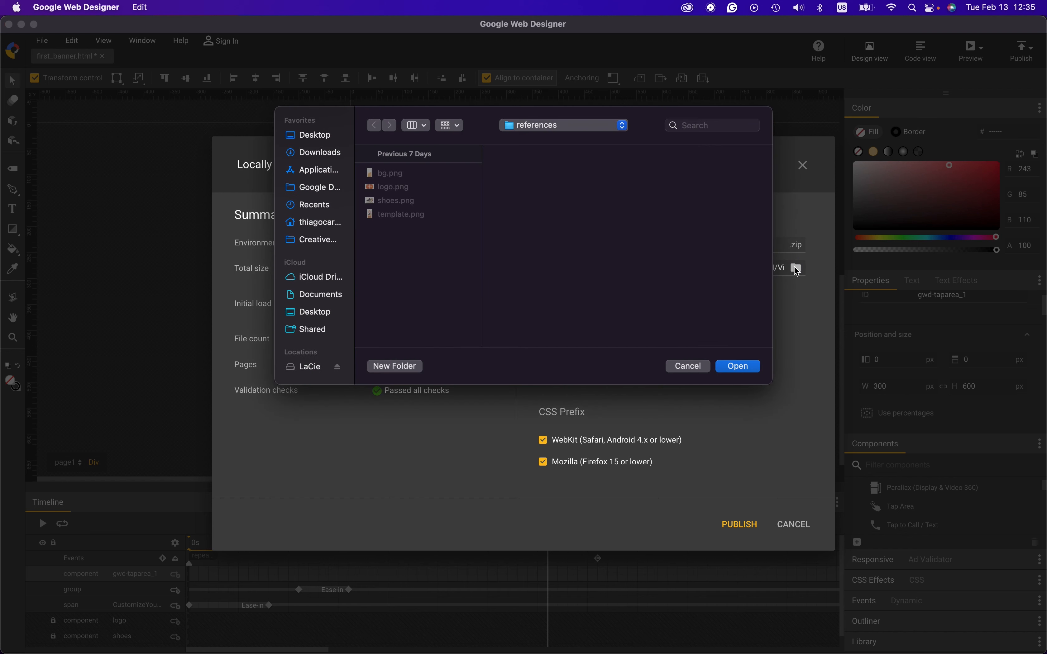
left_click(552, 130)
left_click(549, 157)
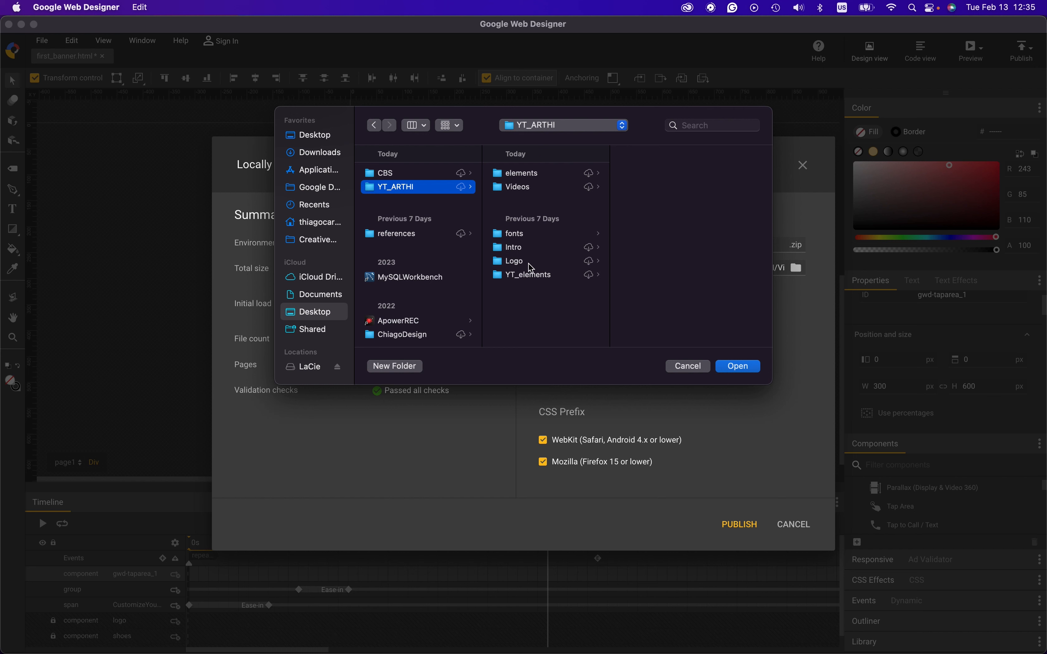
left_click(530, 189)
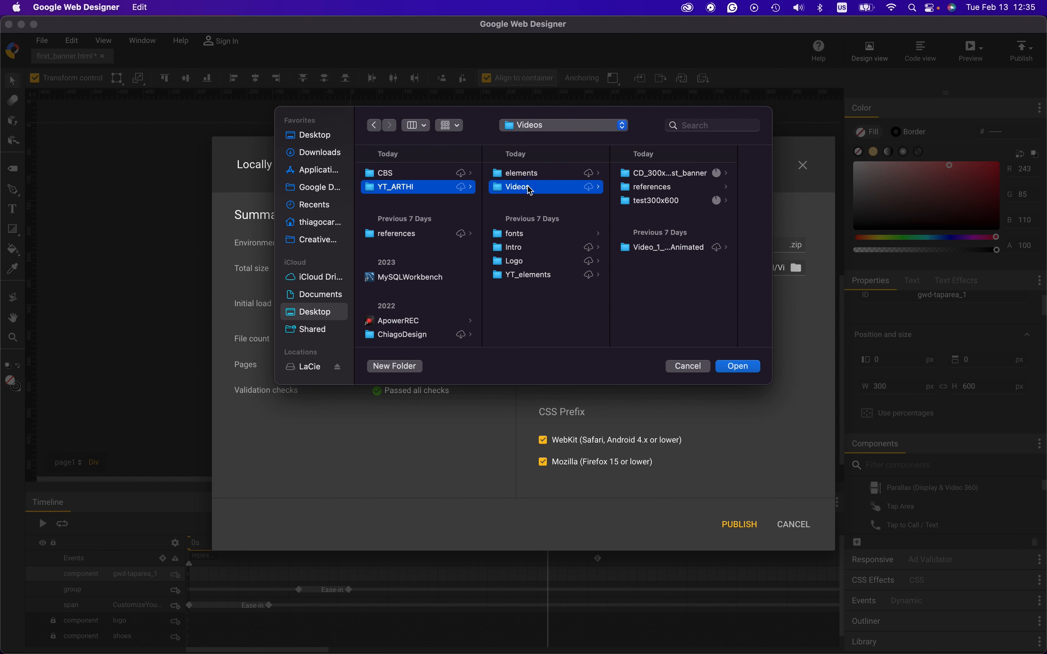
left_click(657, 174)
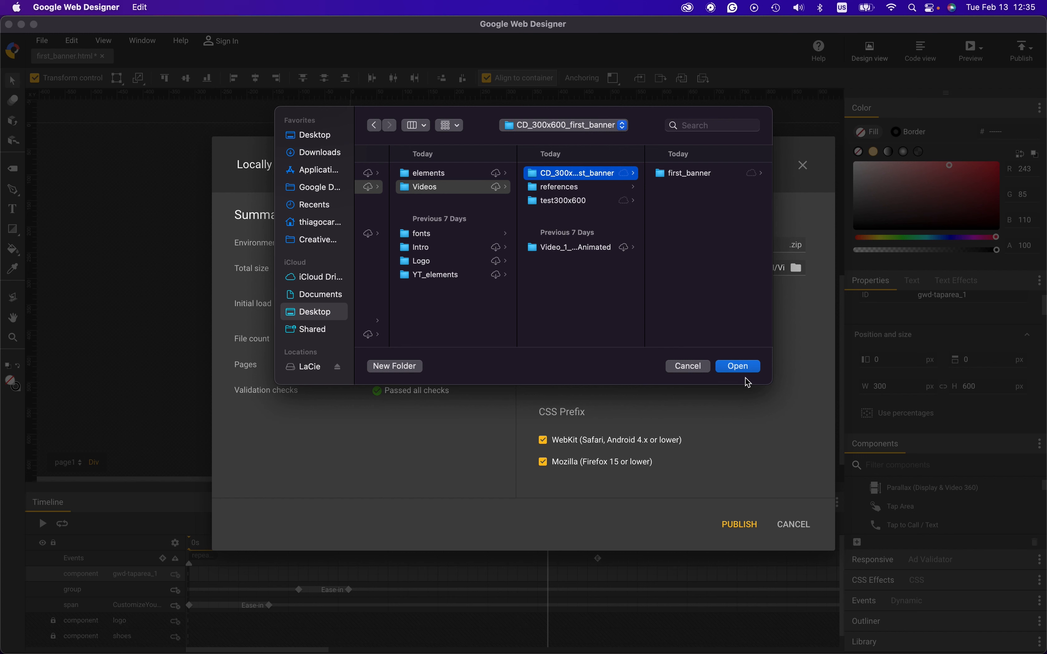
left_click(739, 367)
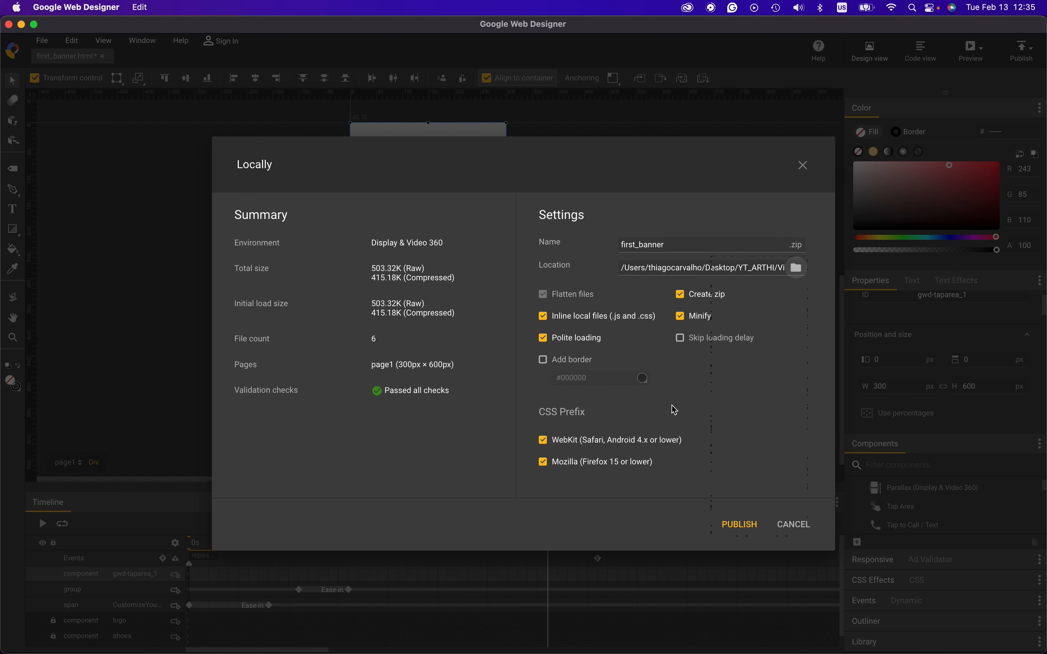
Add a border in colour #ececec to the banner and publish it as first_banner.zip
left_click(563, 364)
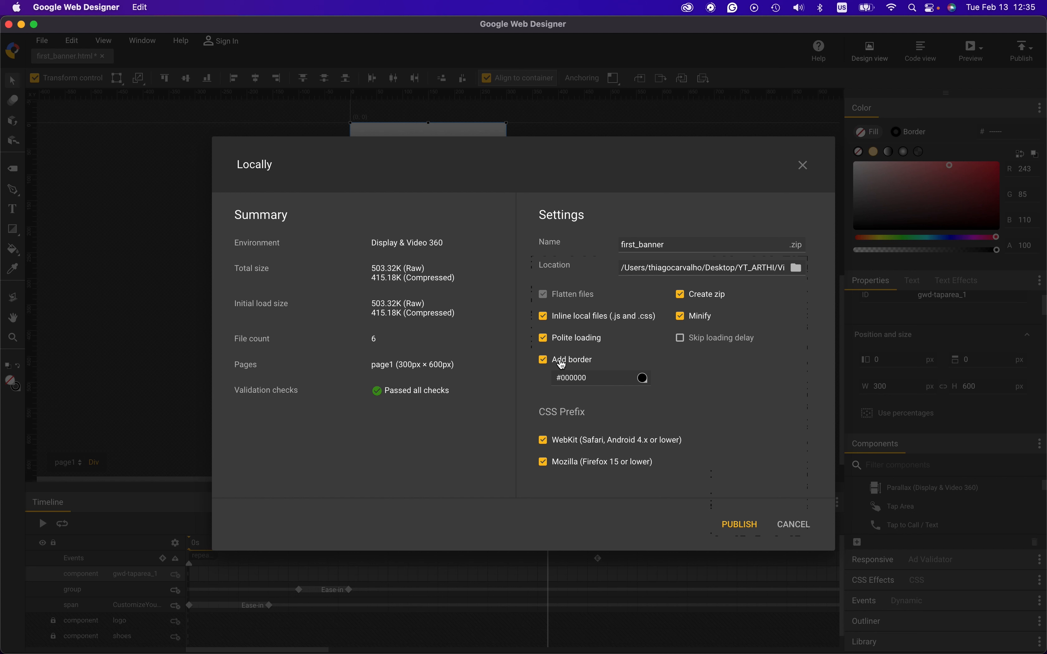
left_click(591, 379)
double_click(574, 379)
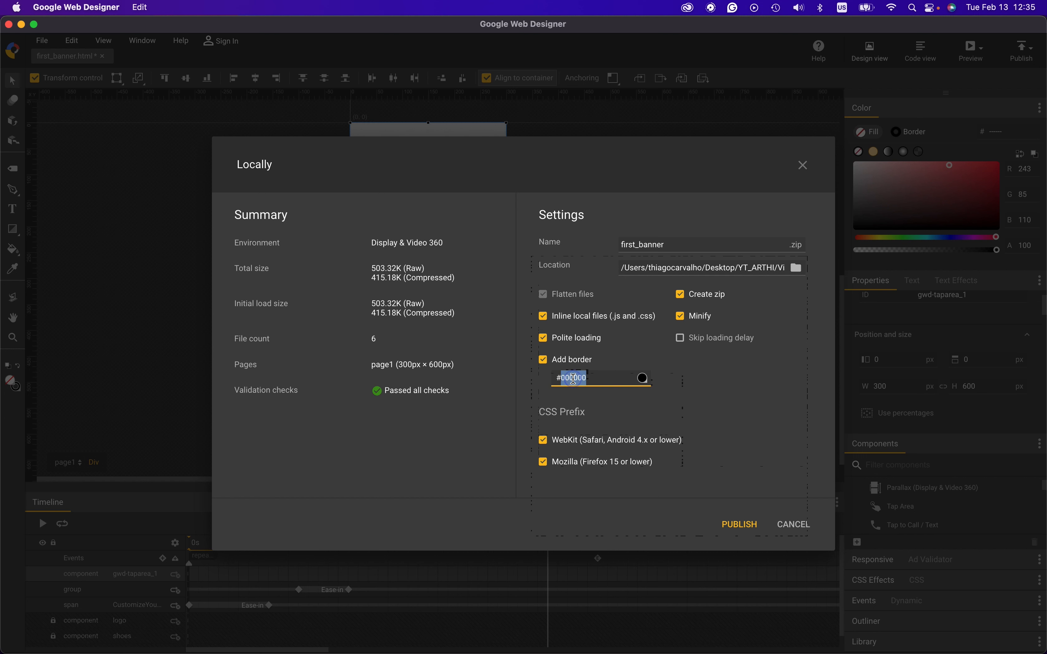
type("ececec")
left_click(696, 386)
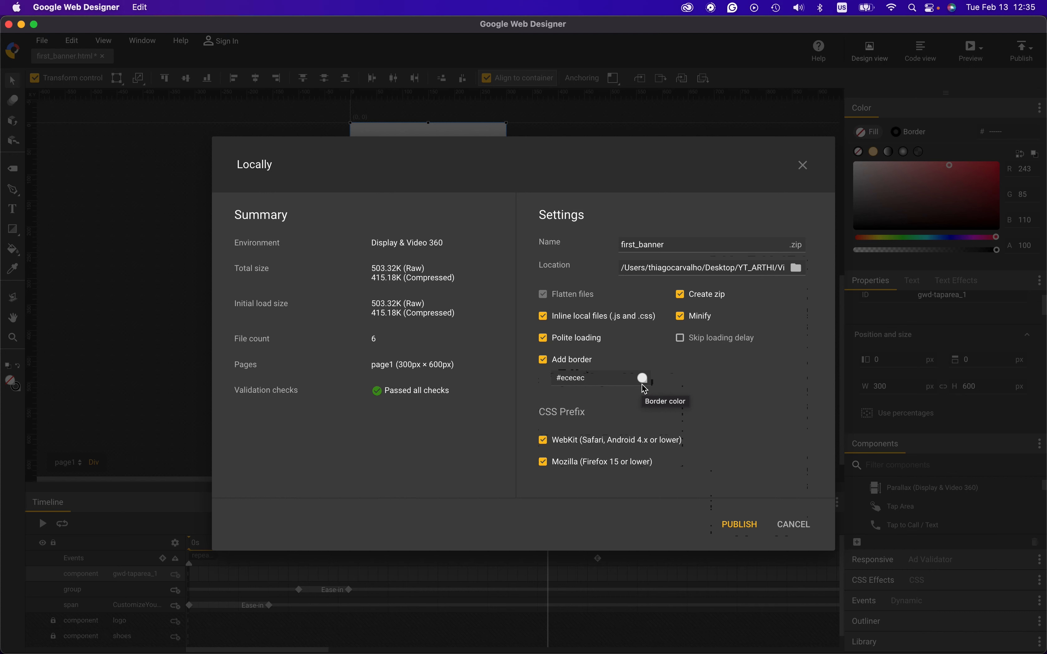
left_click(739, 525)
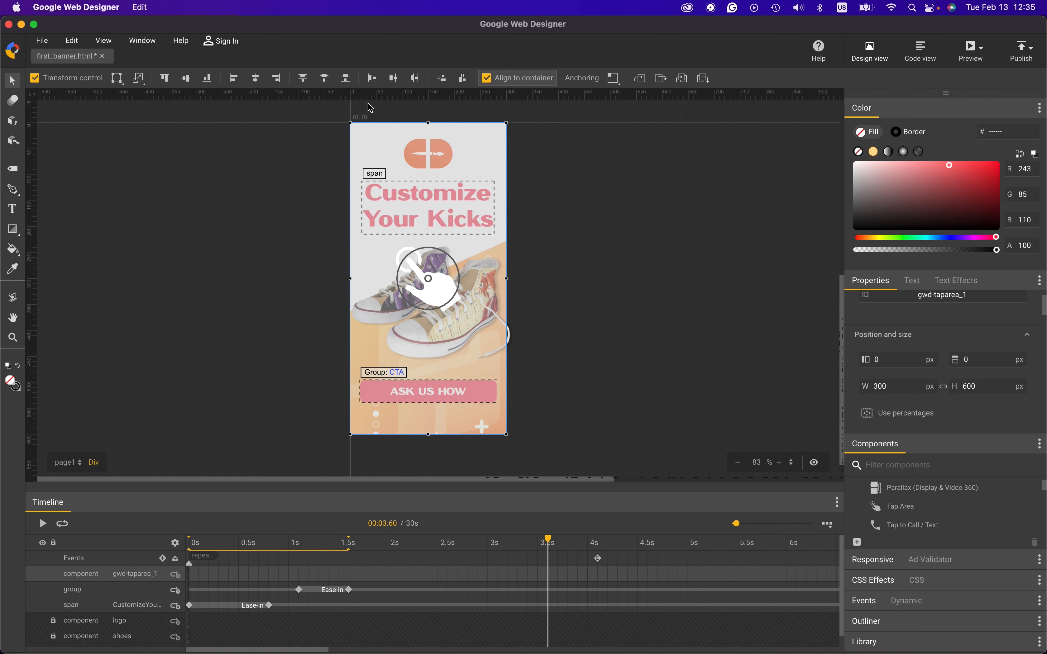
Switch to Finder, extract first_banner.zip in the CD_300x600_first_banner folder and show the extracted folder's contents
key("super+Tab")
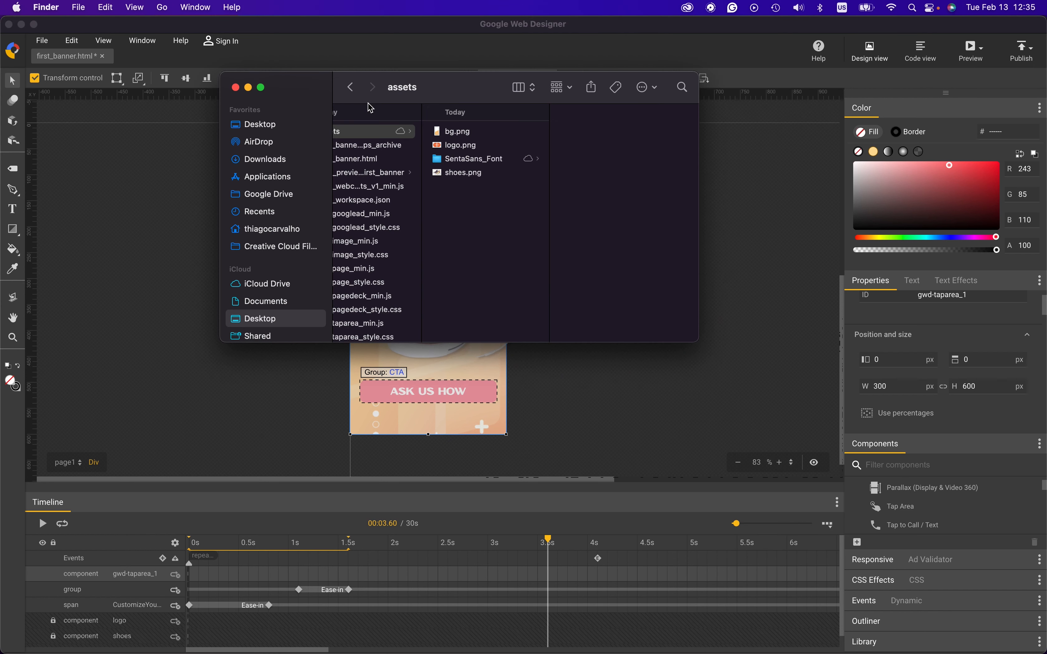
key("Left")
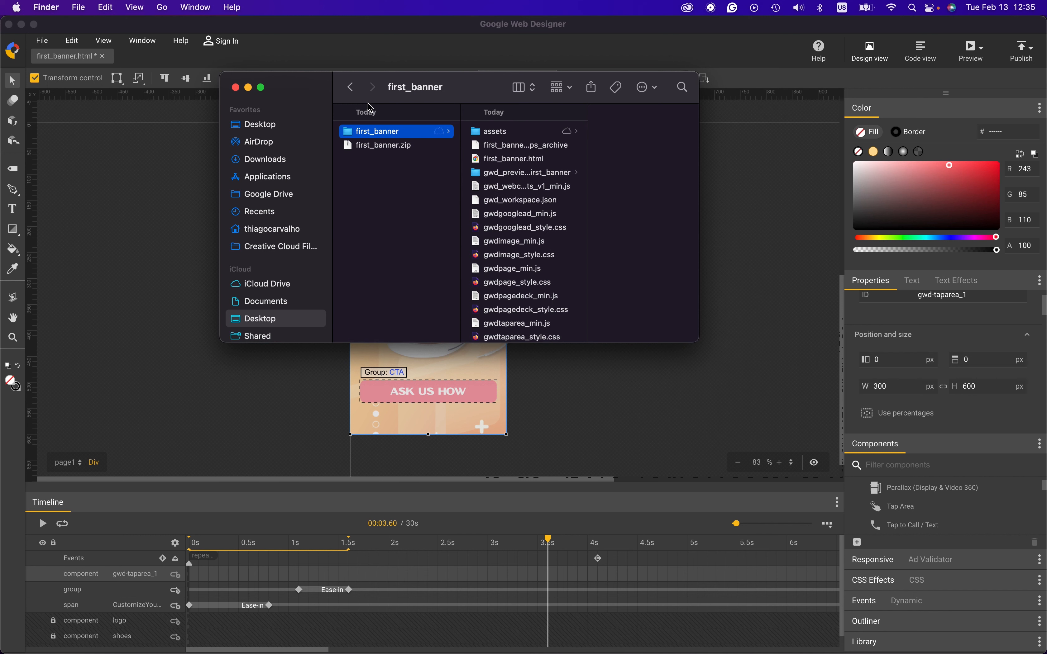
key("Down")
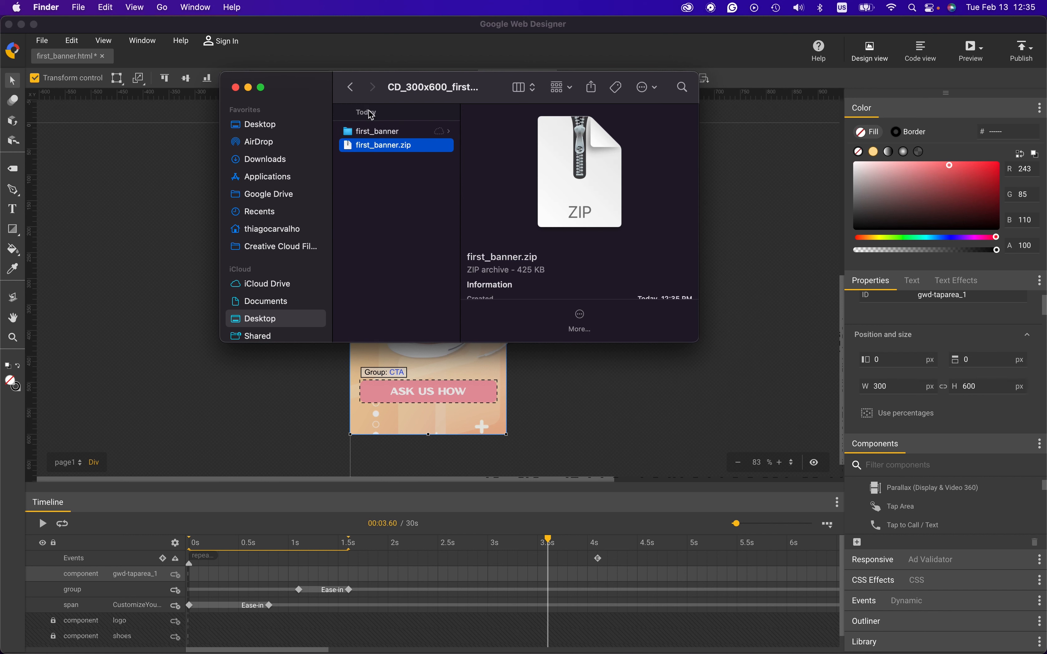
double_click(392, 147)
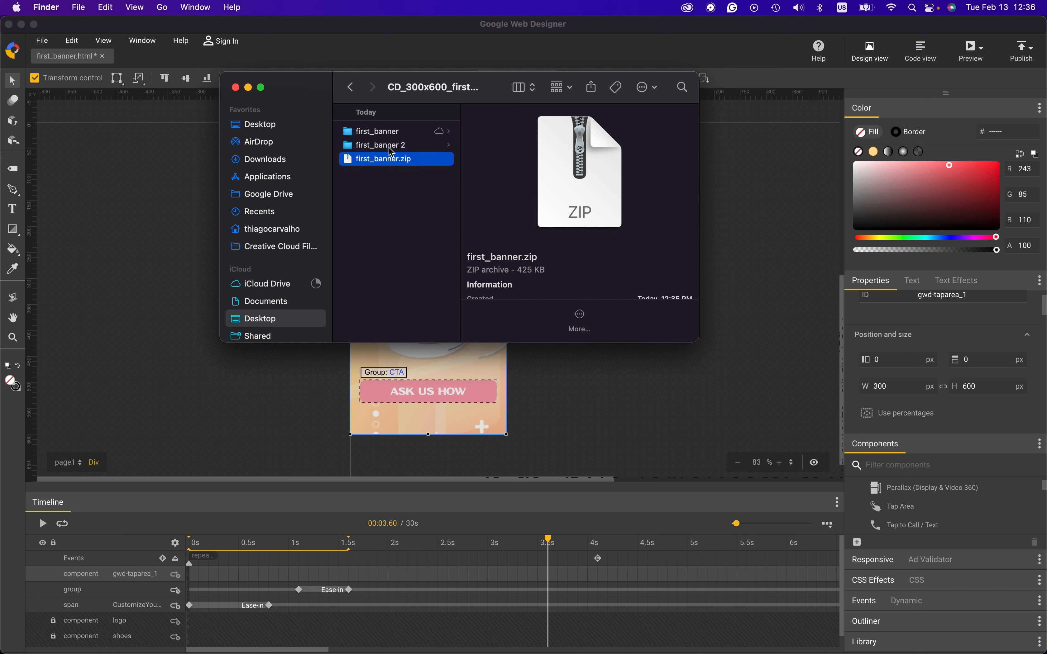
left_click(392, 147)
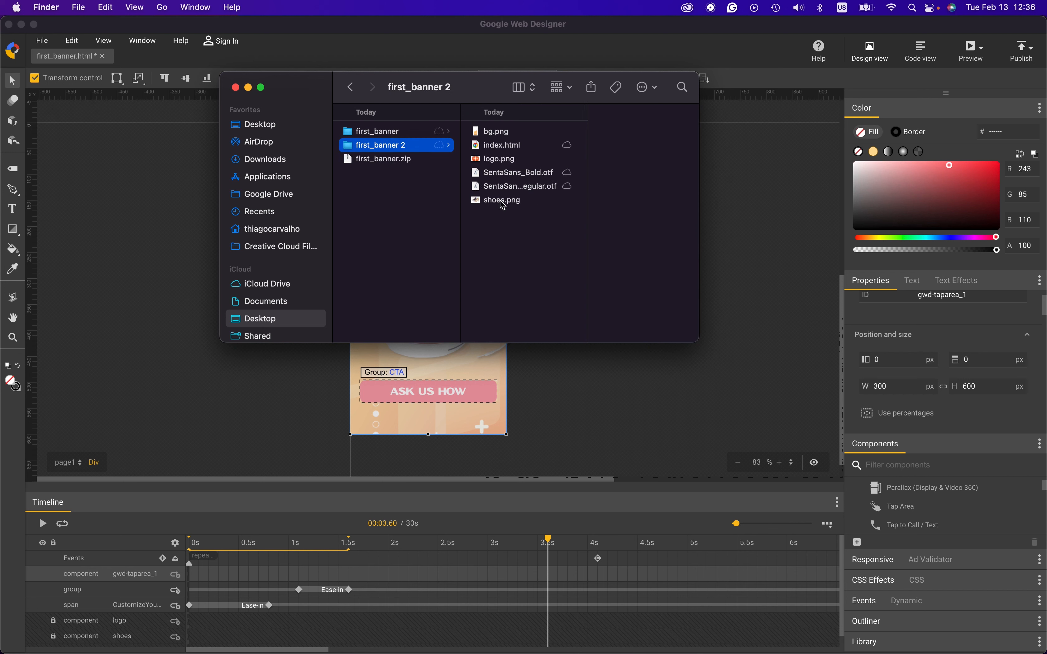
Open the extracted index.html in Chrome, test the banner's exit link and return to the banner page
double_click(499, 145)
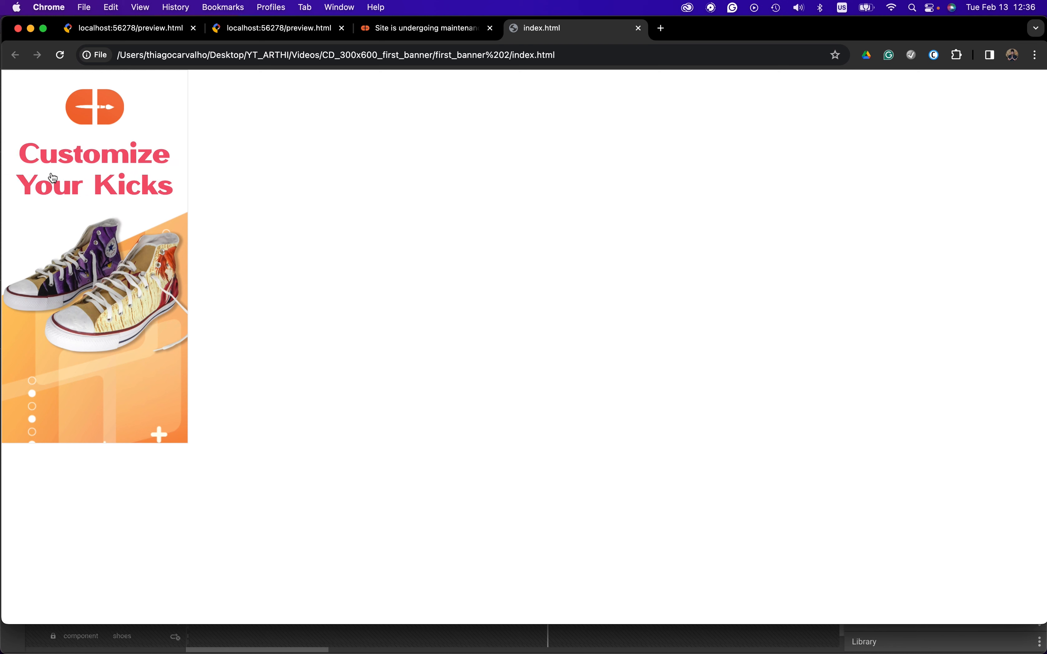
left_click(115, 191)
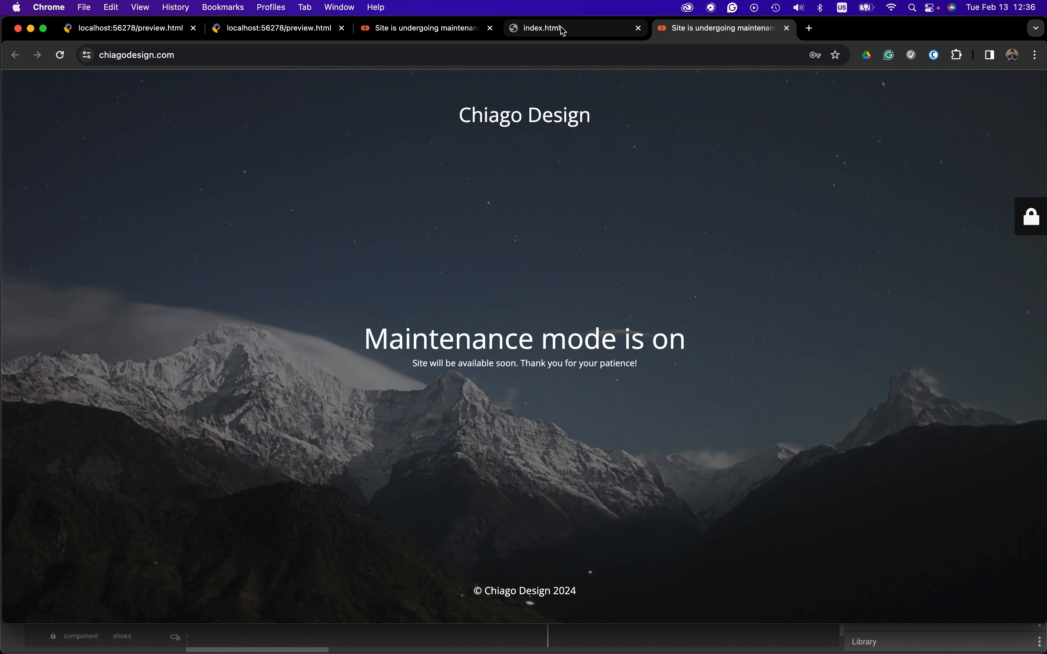
left_click(563, 30)
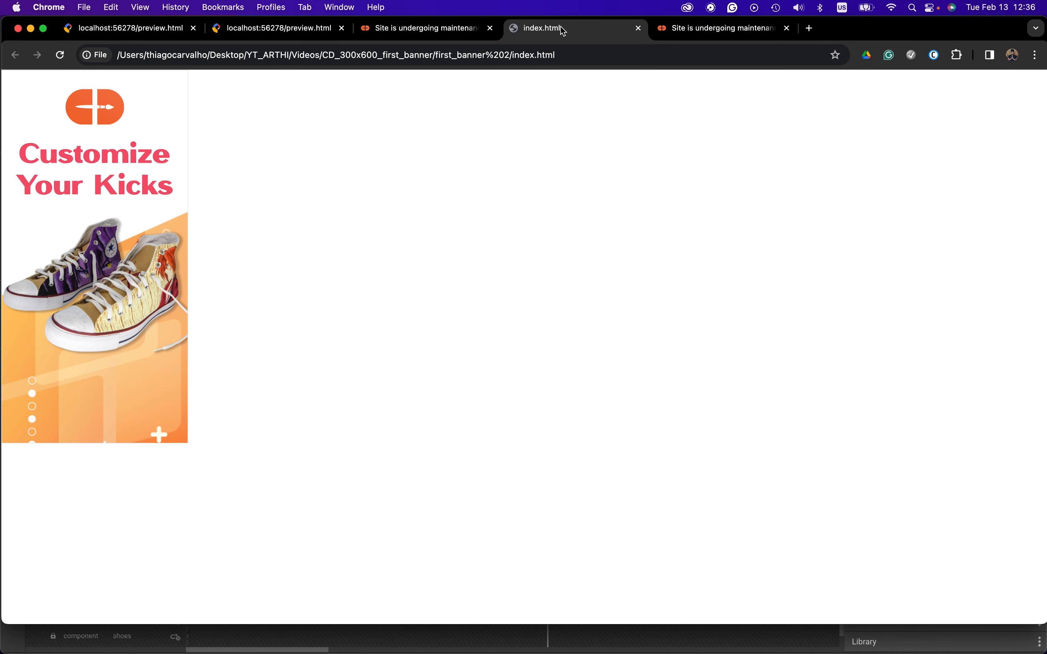